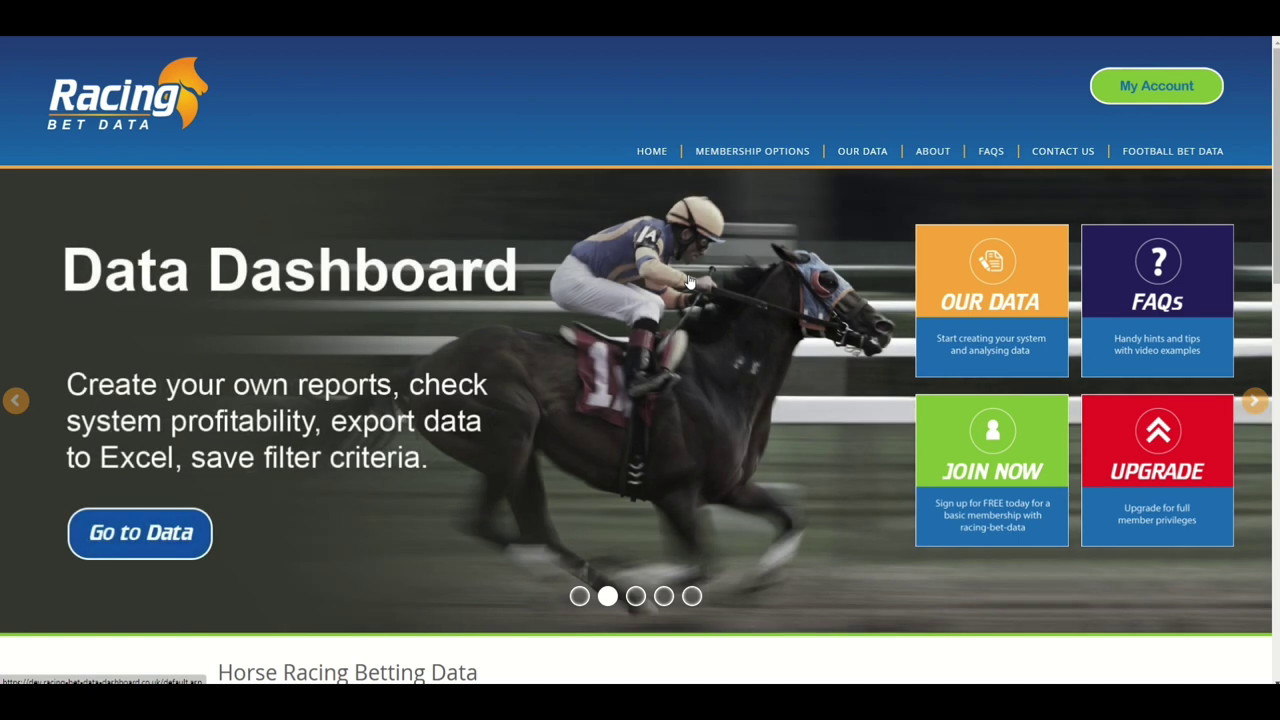
On the Racing Bet Data dashboard, set the date filter to All.
mouse_move(862, 168)
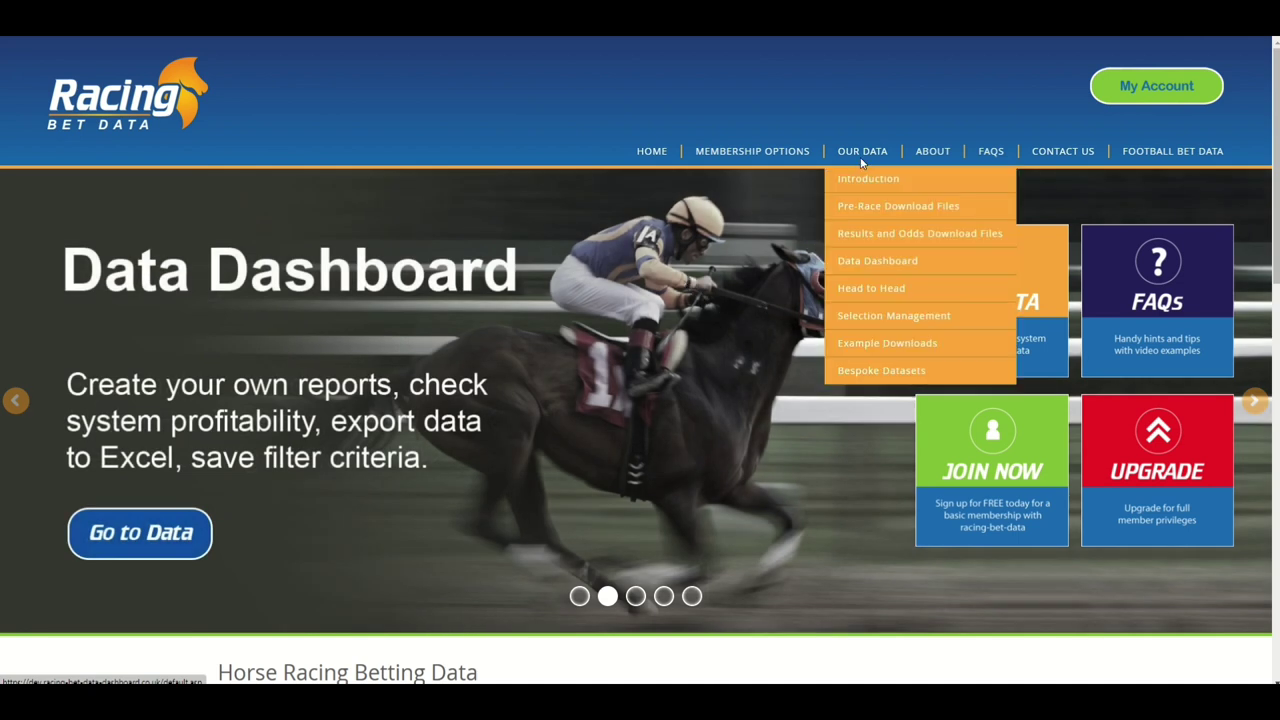
click(903, 260)
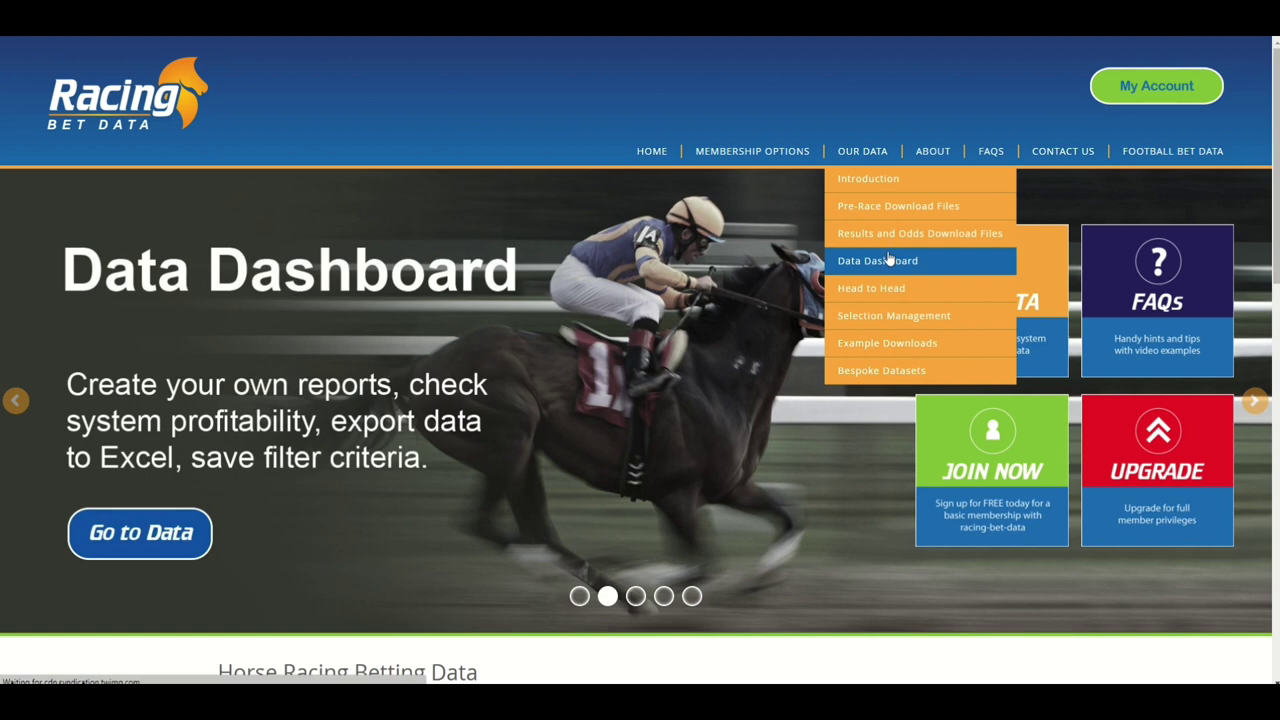
scroll(837, 323, down, 5)
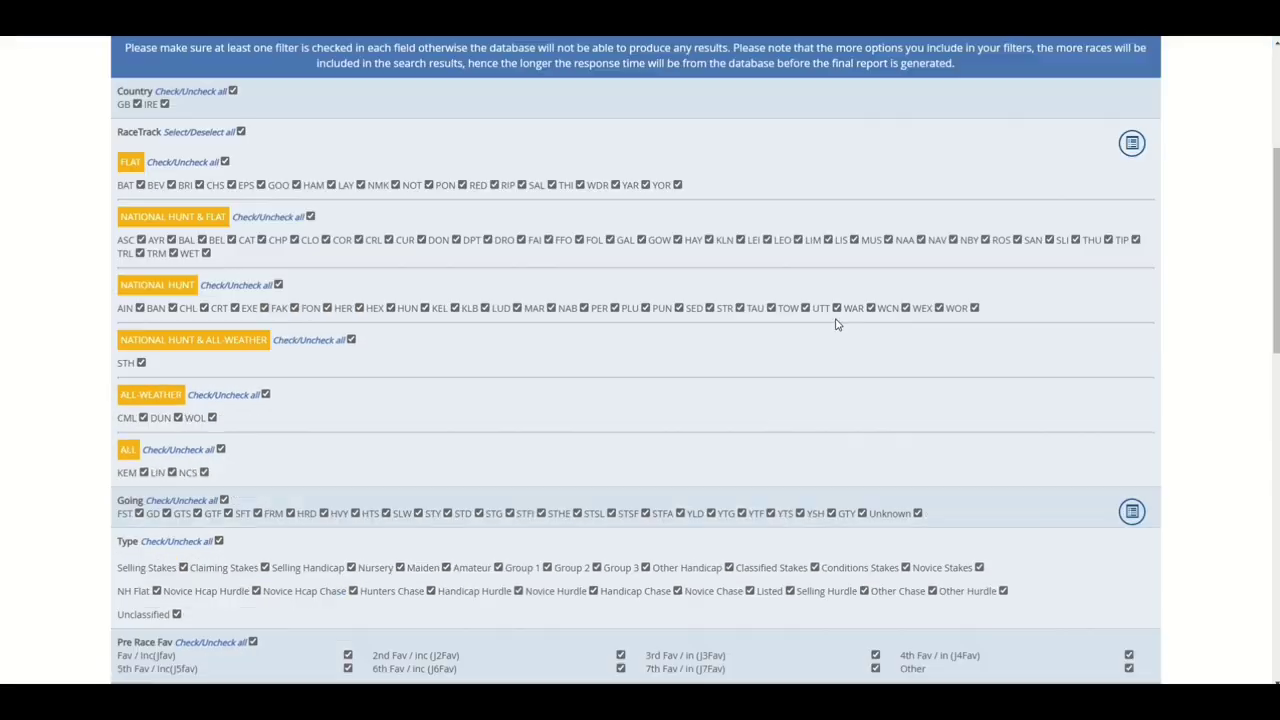
scroll(837, 323, down, 9)
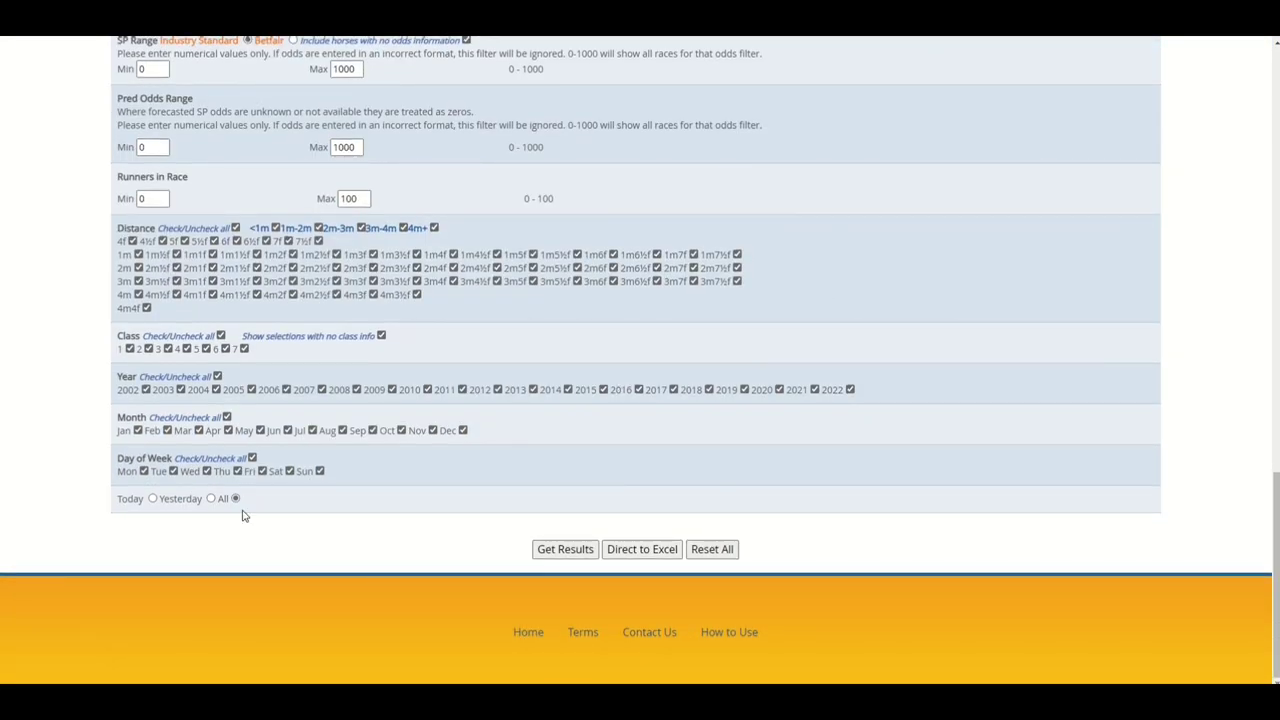
click(210, 498)
Go to the OUR DATA > Pre-Race Download Files page.
scroll(778, 437, up, 5)
scroll(781, 439, up, 10)
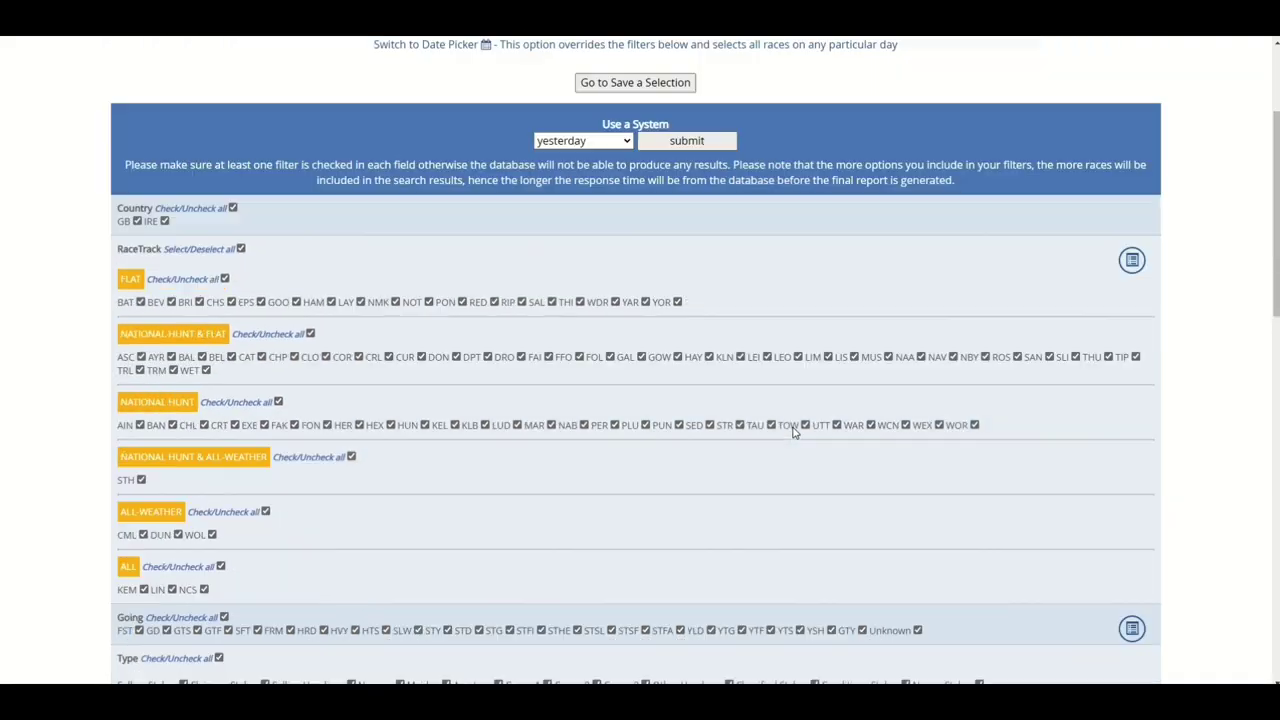
mouse_move(866, 160)
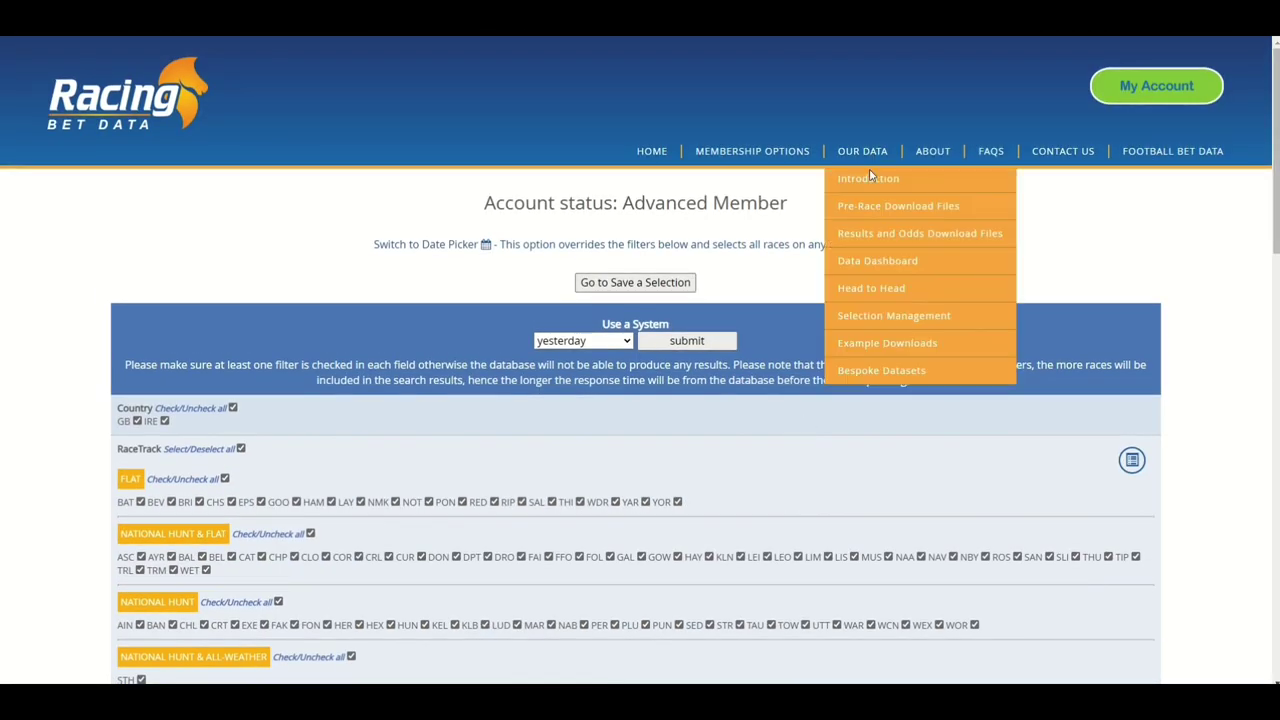
click(898, 222)
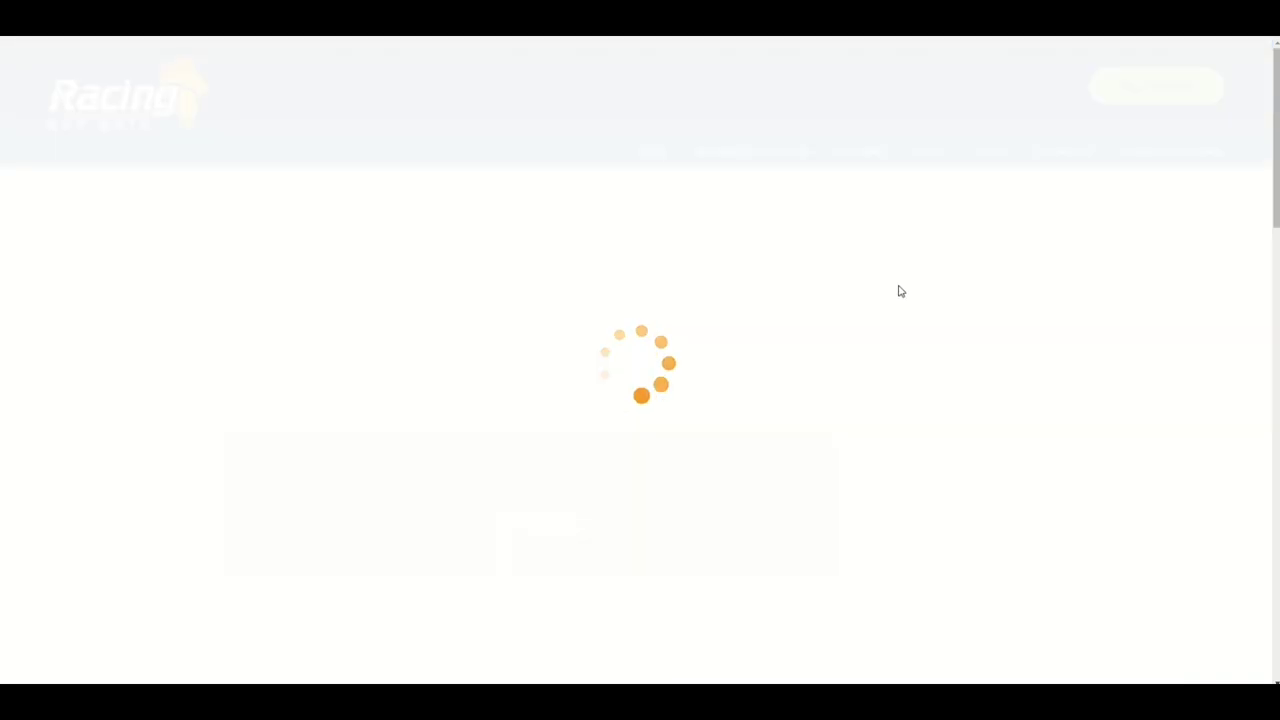
Open the downloaded RBD_Data workbook and scroll right past the Betfair Lay Return column.
mouse_move(866, 155)
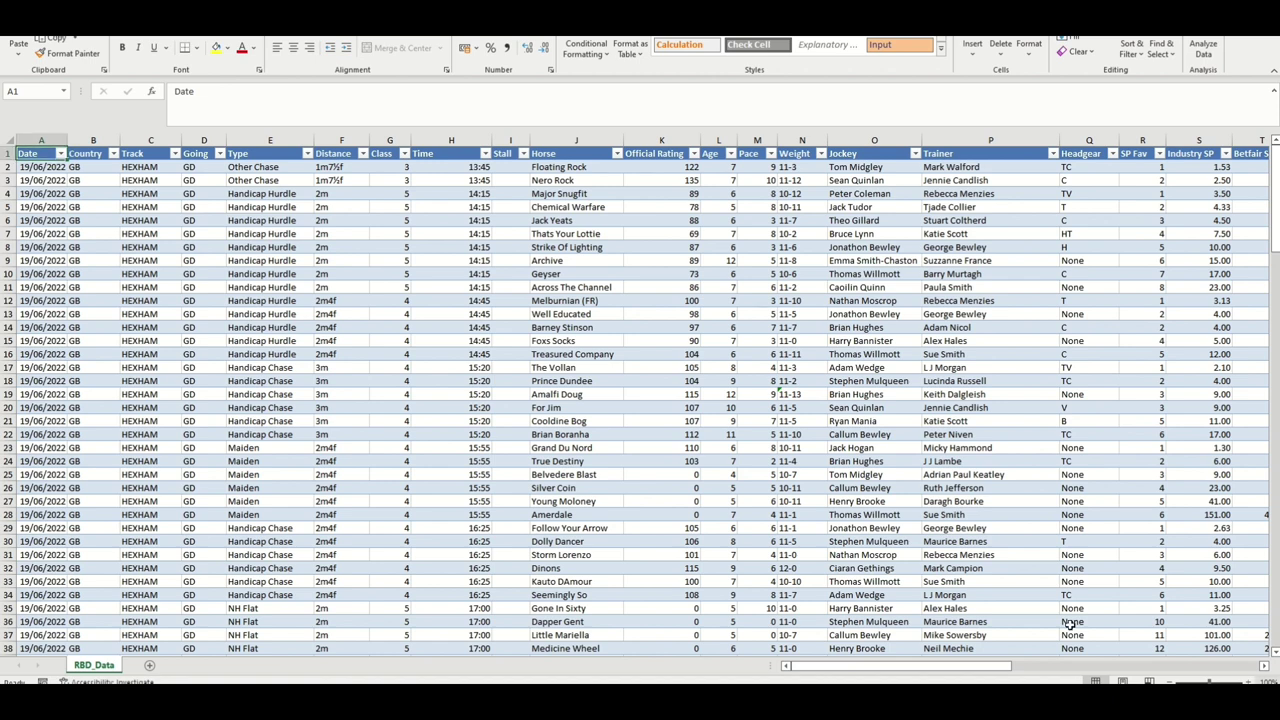
click(720, 490)
drag(869, 676, 1136, 677)
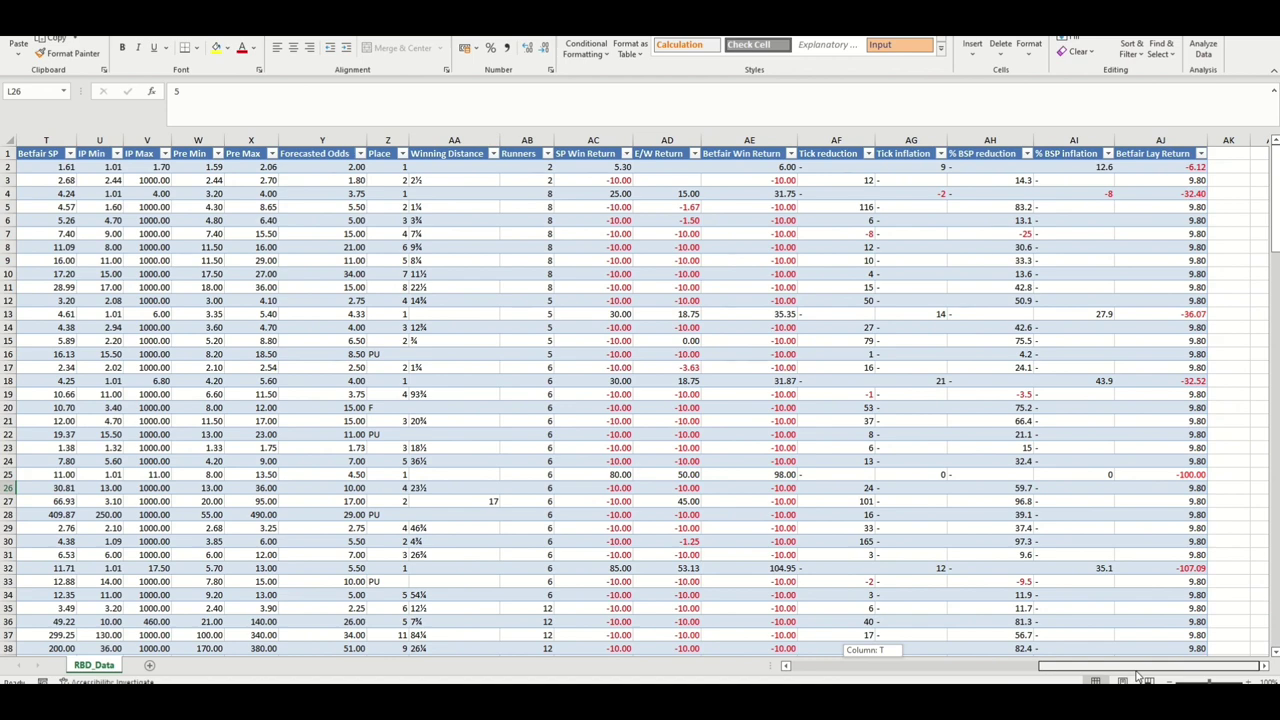
click(1264, 668)
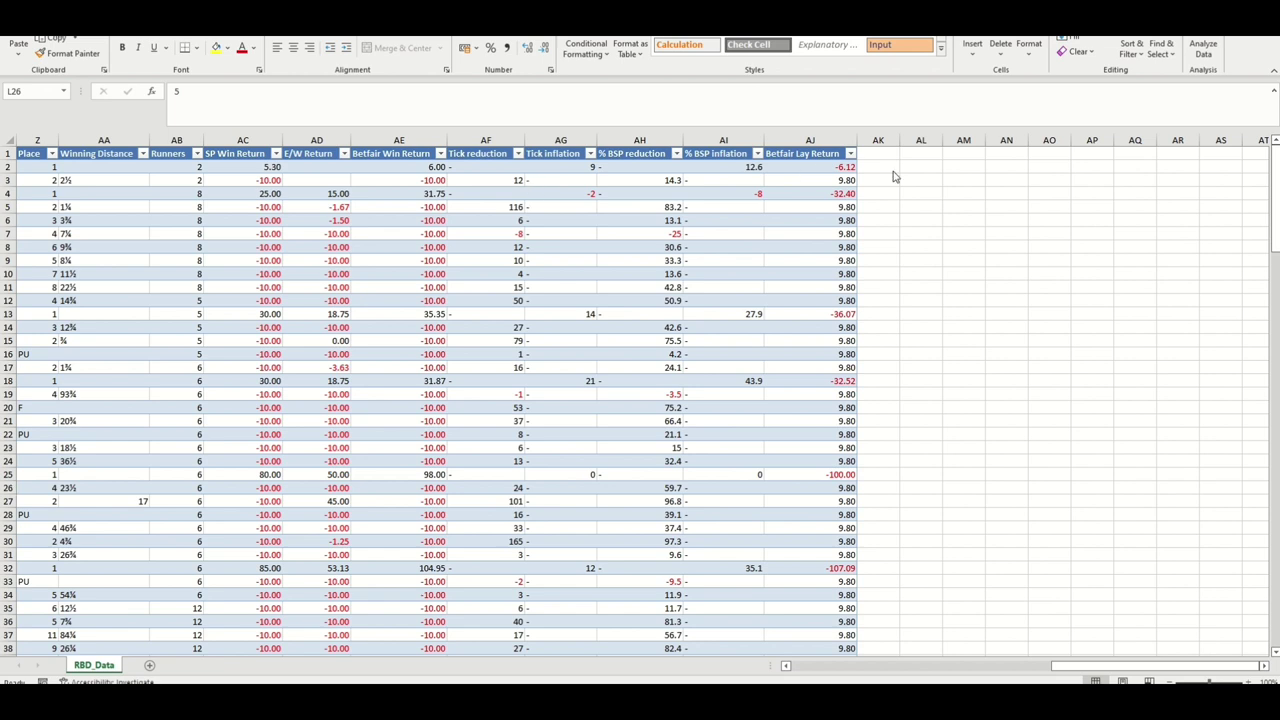
Enter the header SumIFS in AK1 so the RBD_Data table gains a new column.
click(880, 153)
text(Sum)
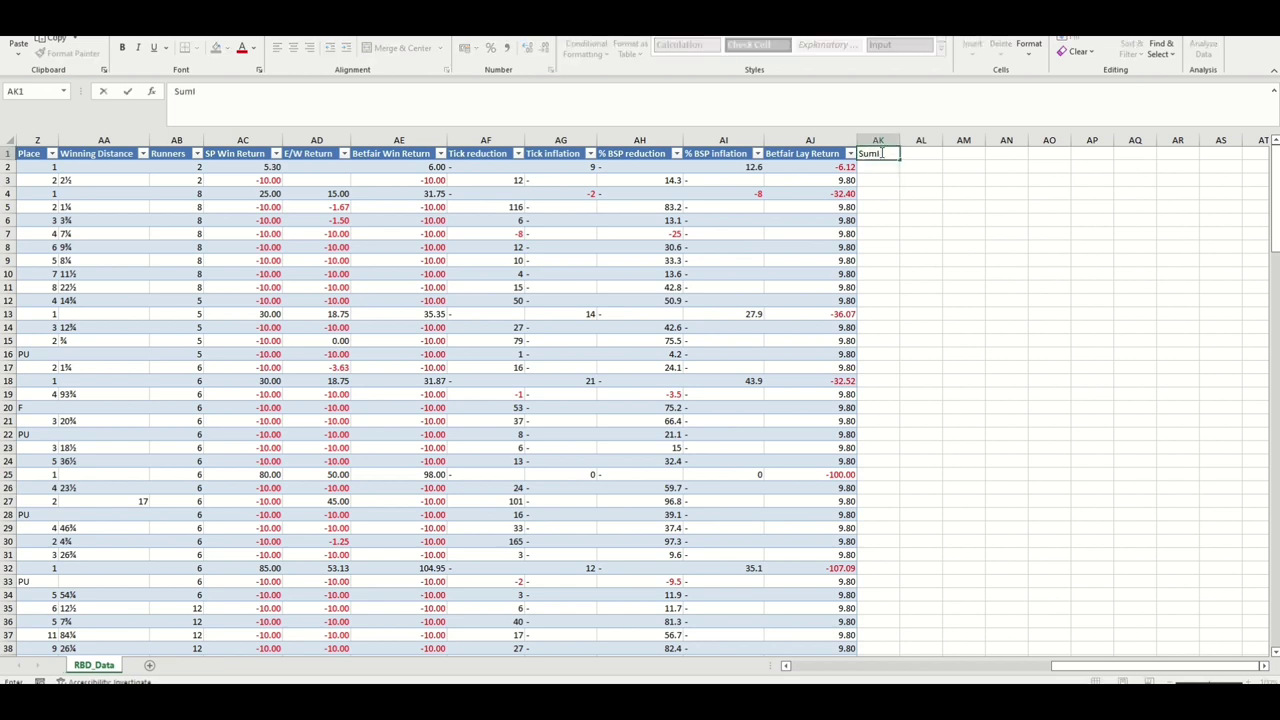
text(IFS)
click(877, 170)
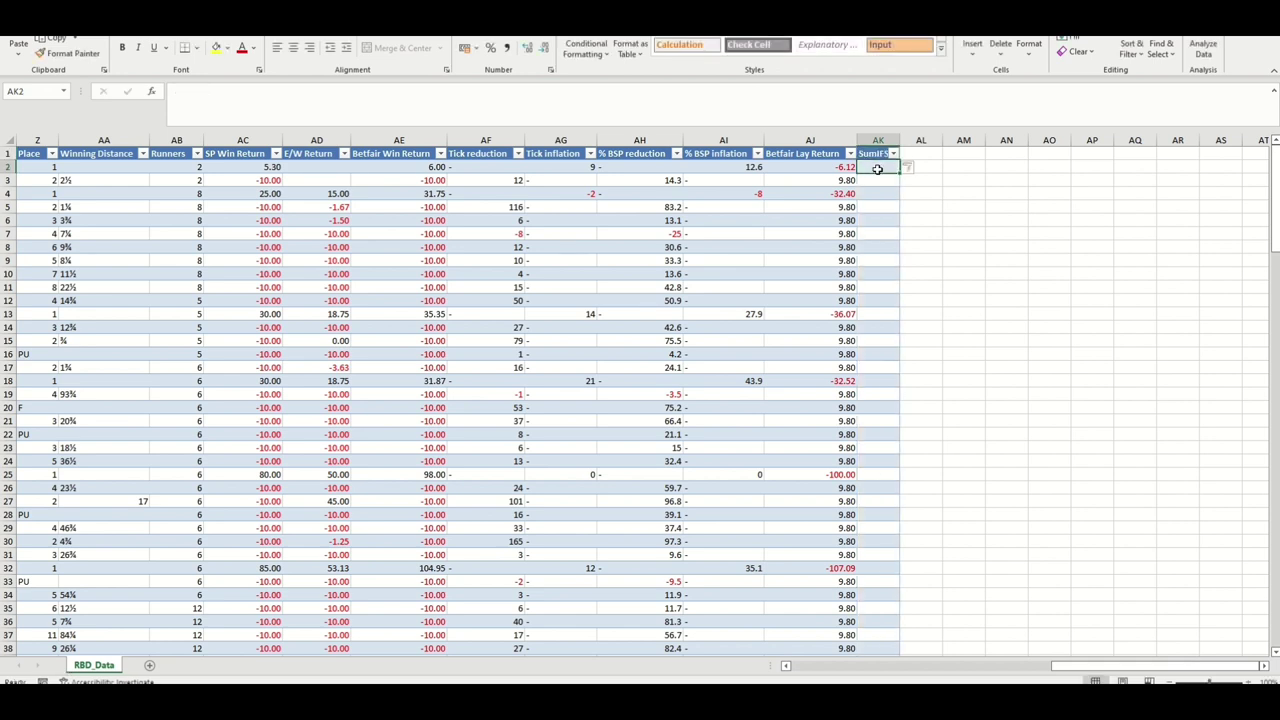
drag(1067, 668, 1062, 670)
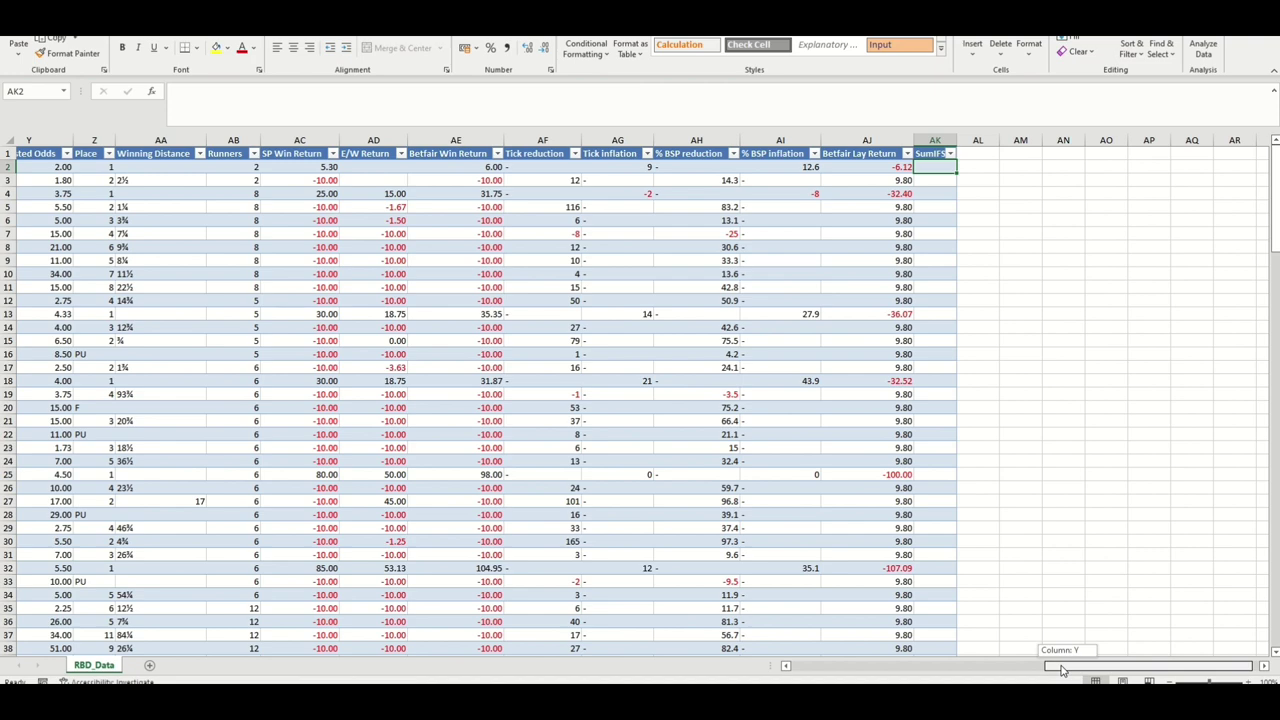
drag(1062, 670, 500, 400)
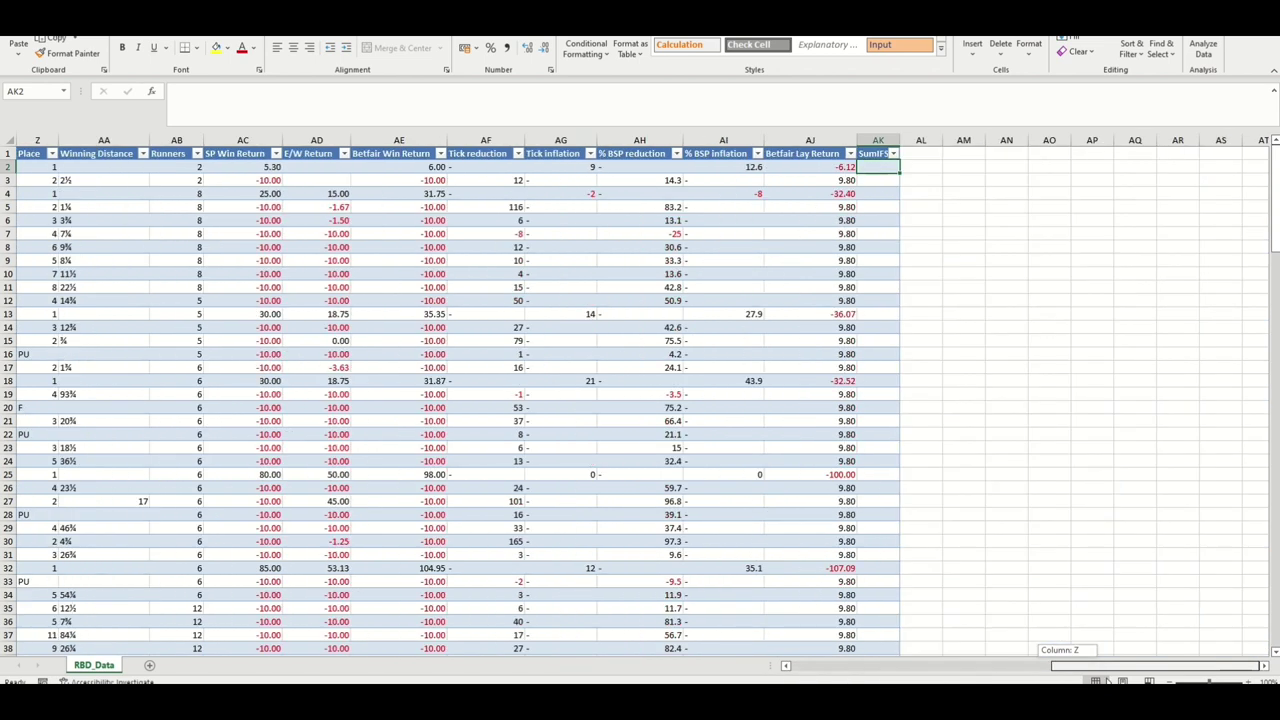
Start =sumifs( in AK2 and bring up the SUMIFS Function Arguments form.
click(401, 100)
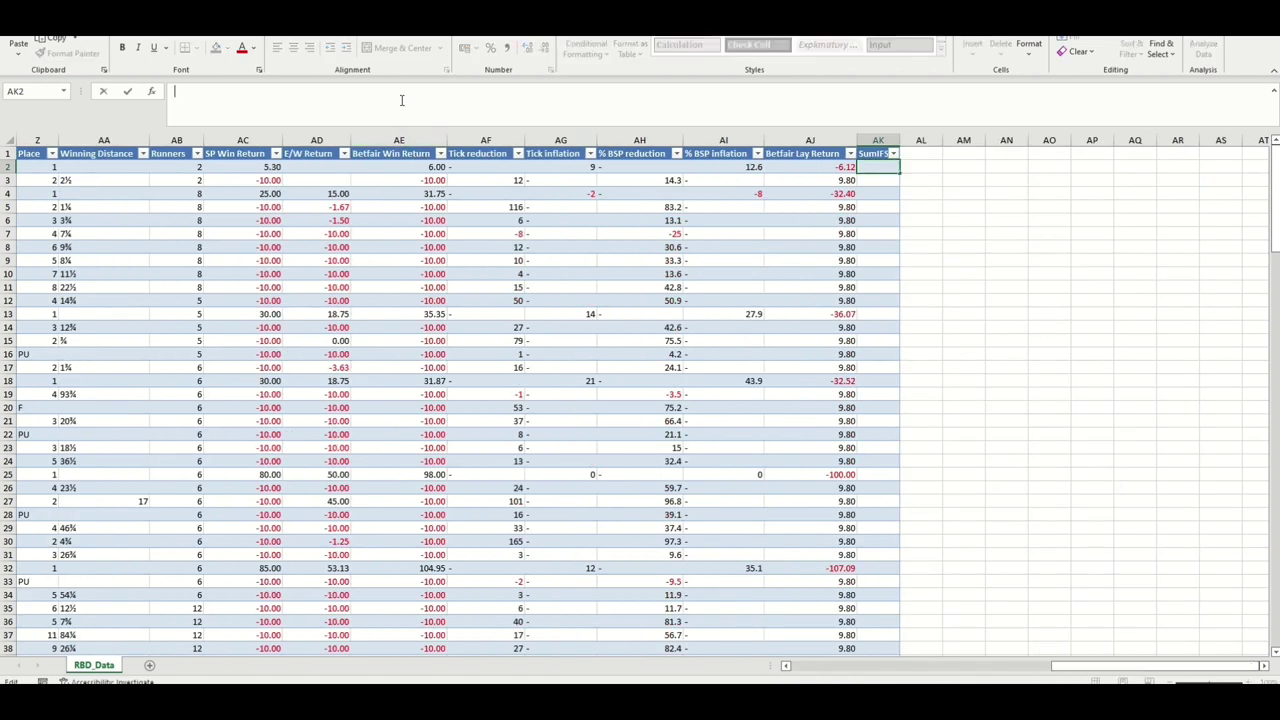
text(=sumifs()
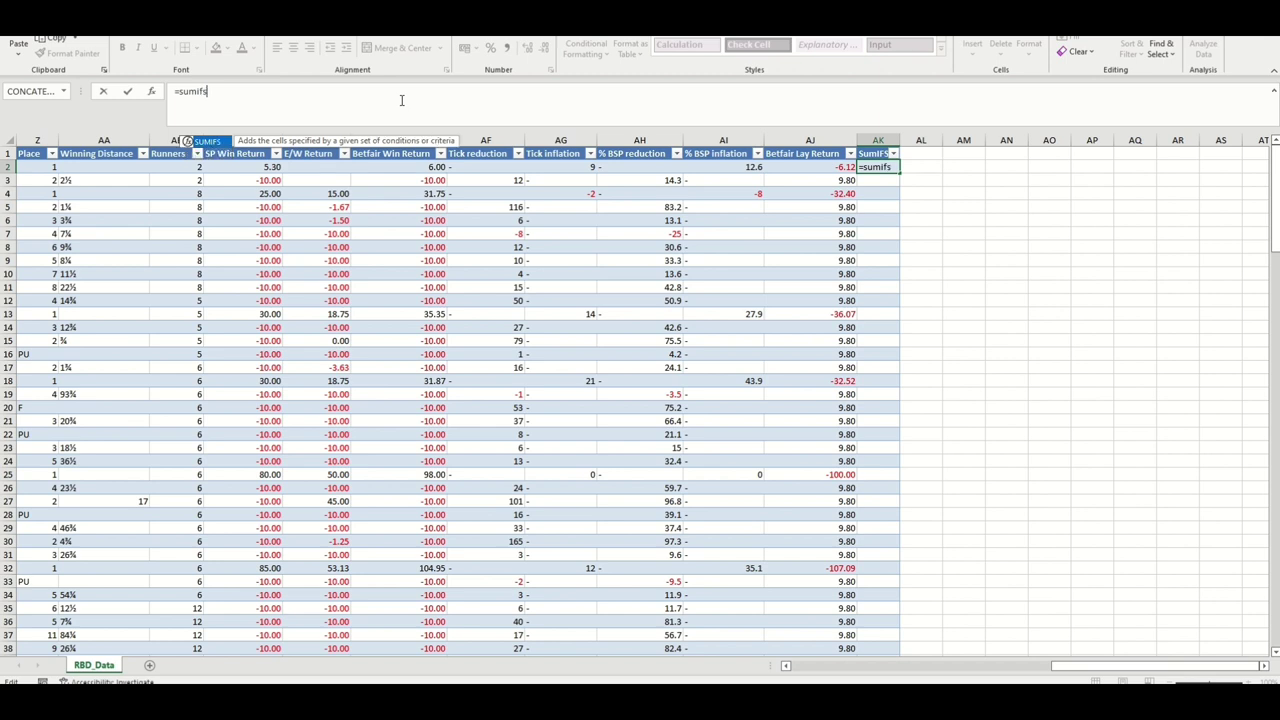
click(152, 92)
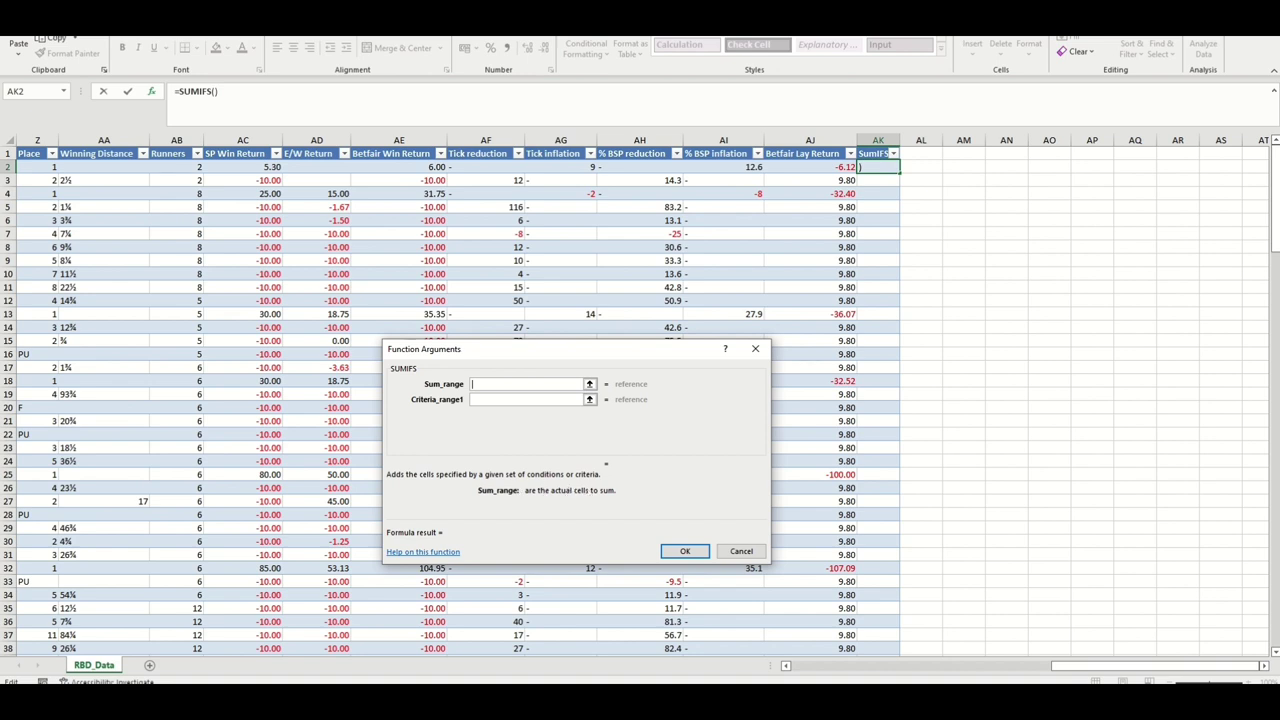
click(507, 384)
click(493, 401)
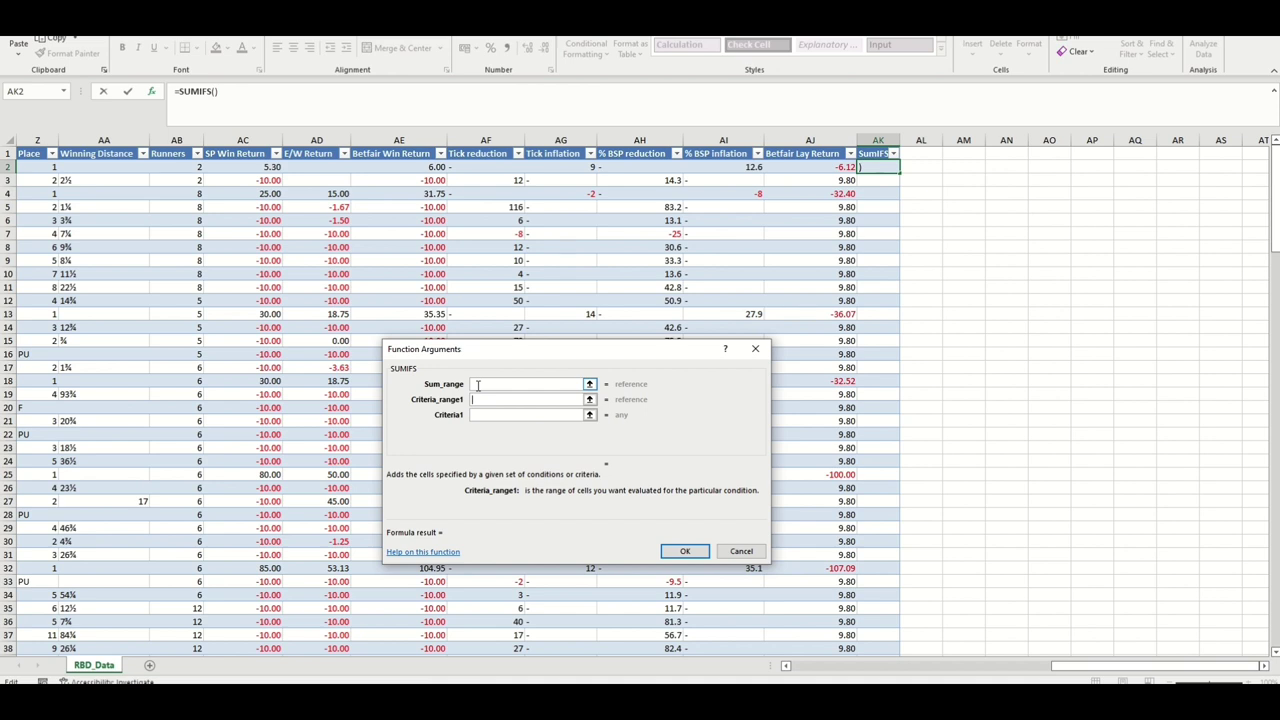
click(478, 385)
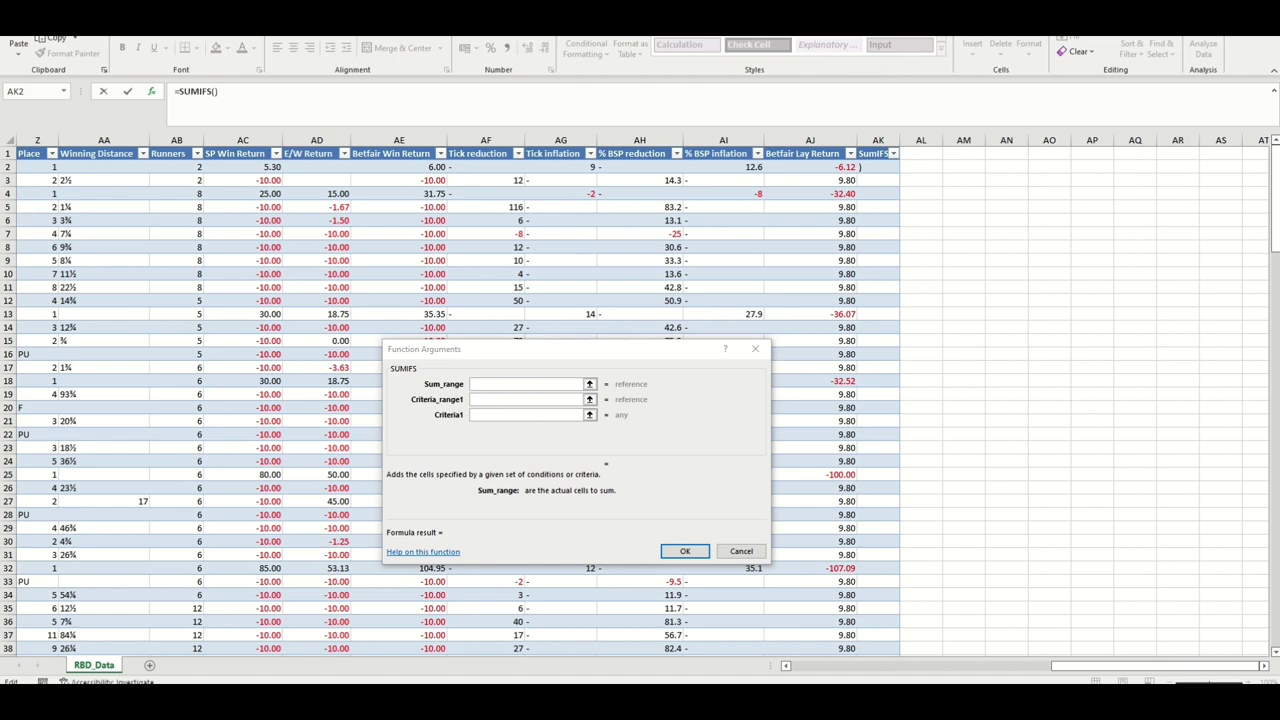
key(alt+Tab)
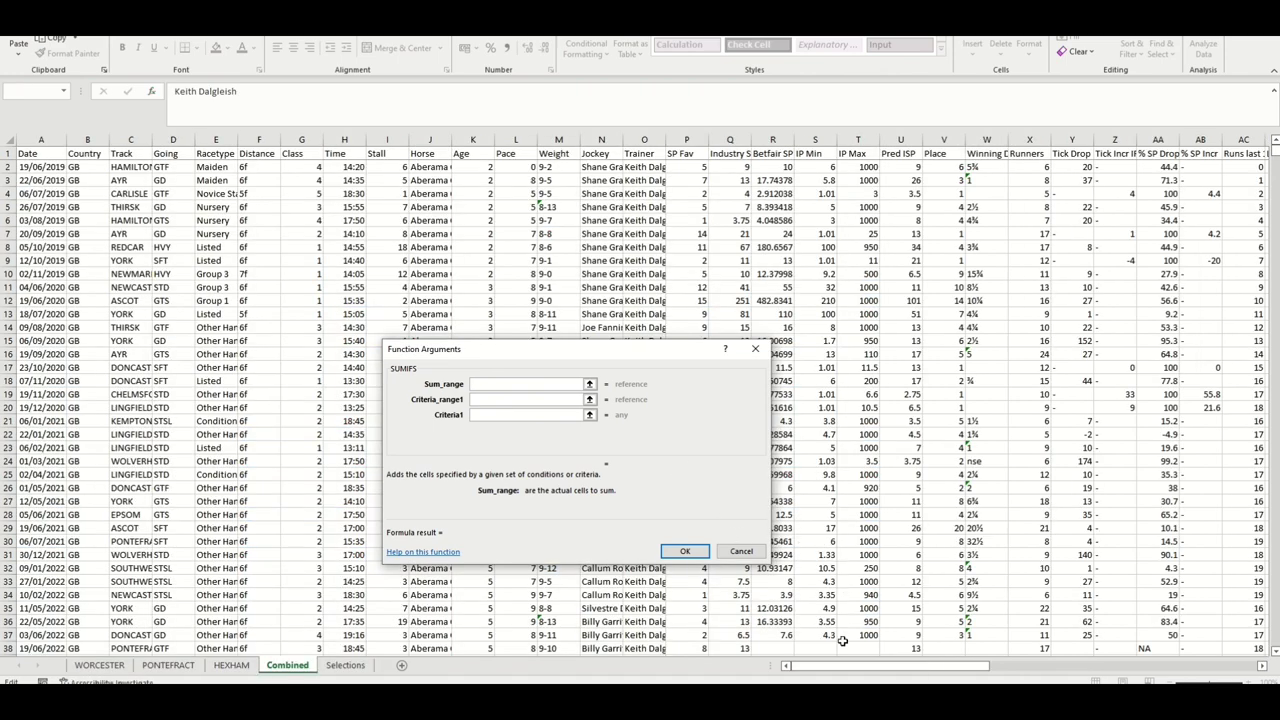
drag(845, 665, 1035, 680)
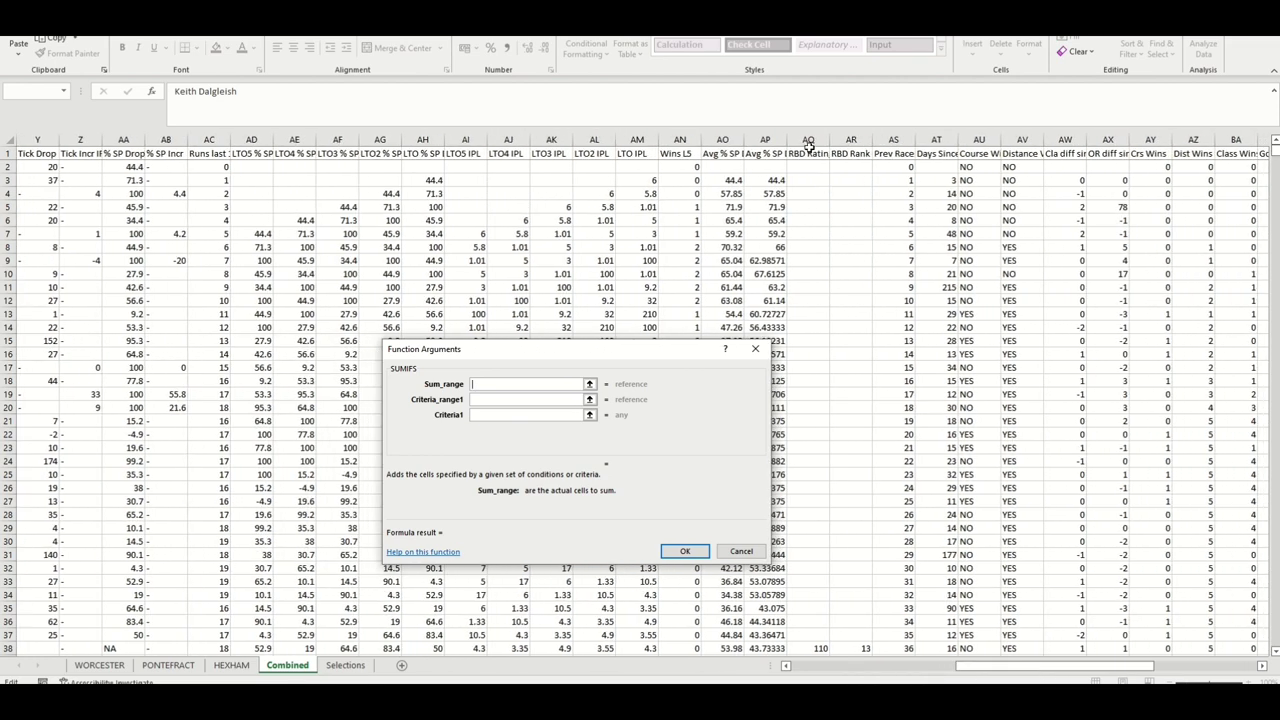
click(808, 138)
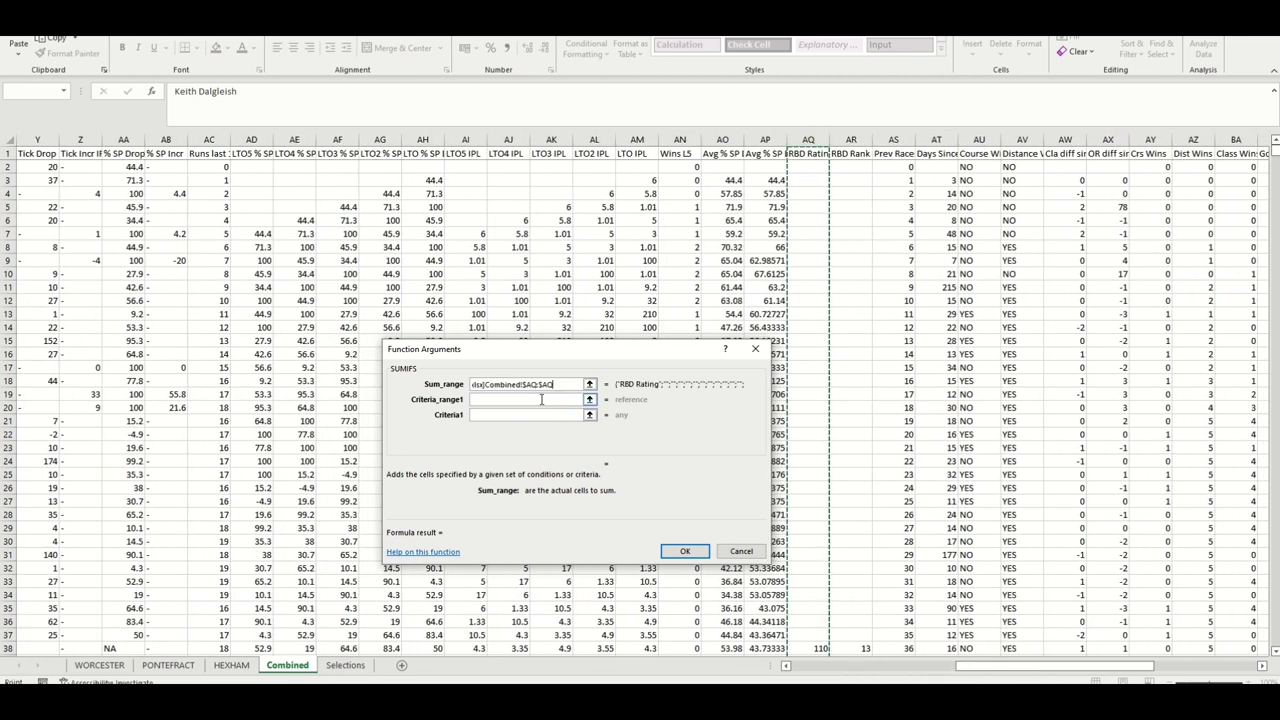
click(541, 398)
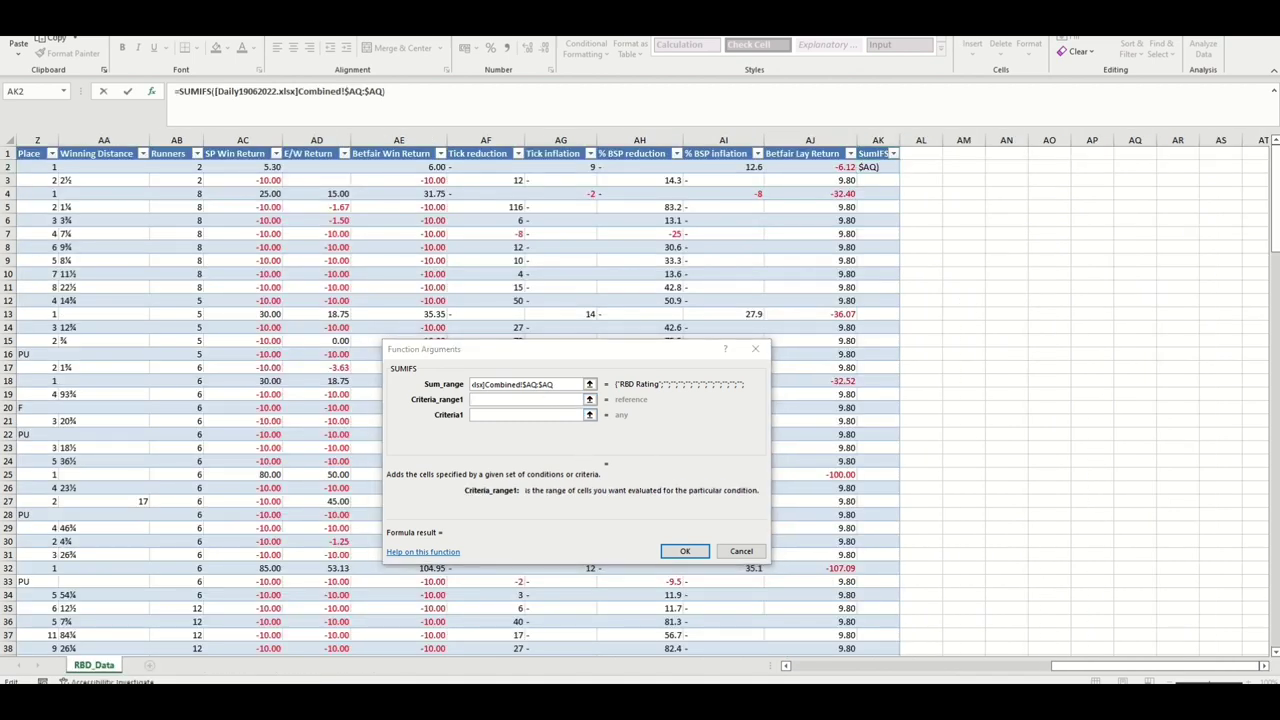
click(1098, 676)
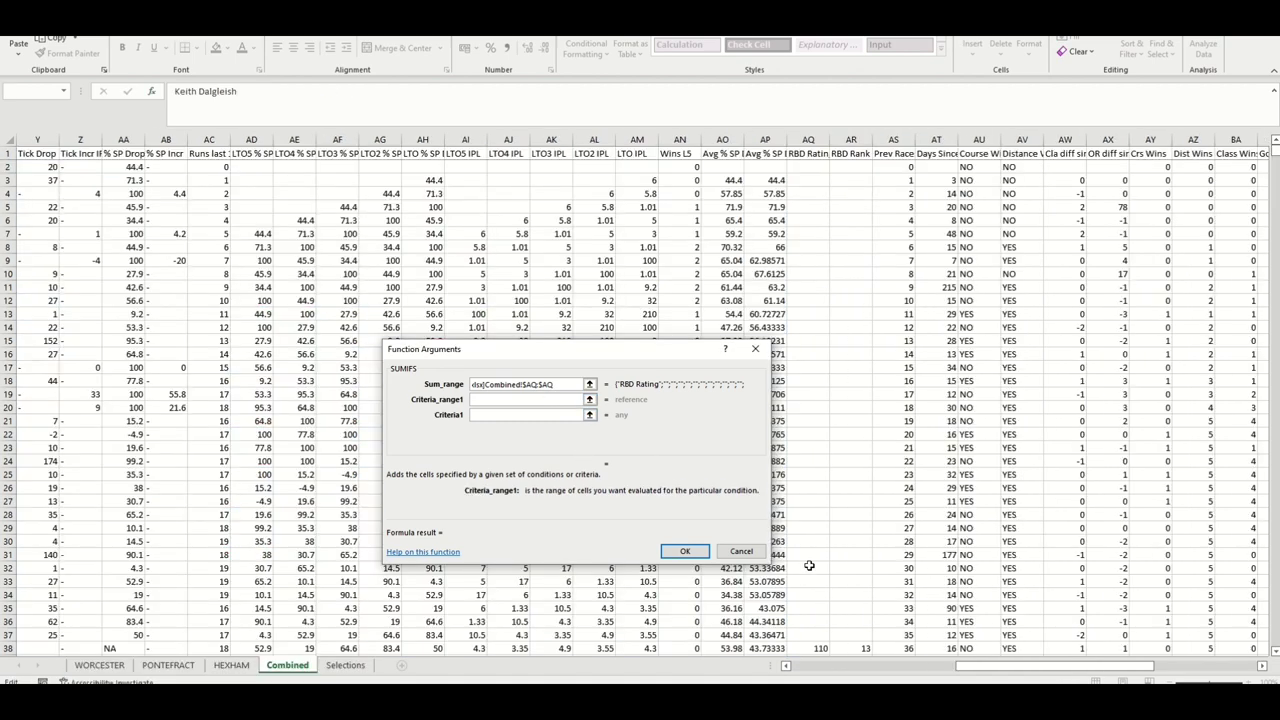
drag(992, 667, 827, 667)
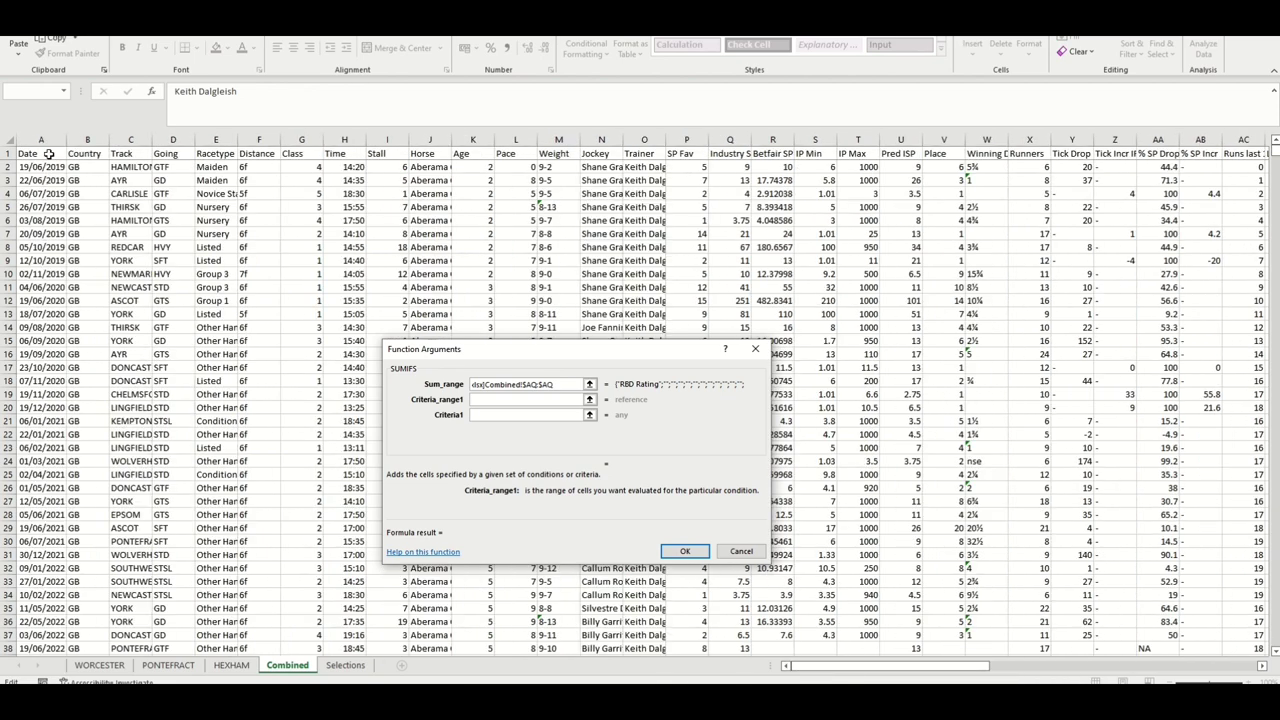
click(45, 139)
click(524, 414)
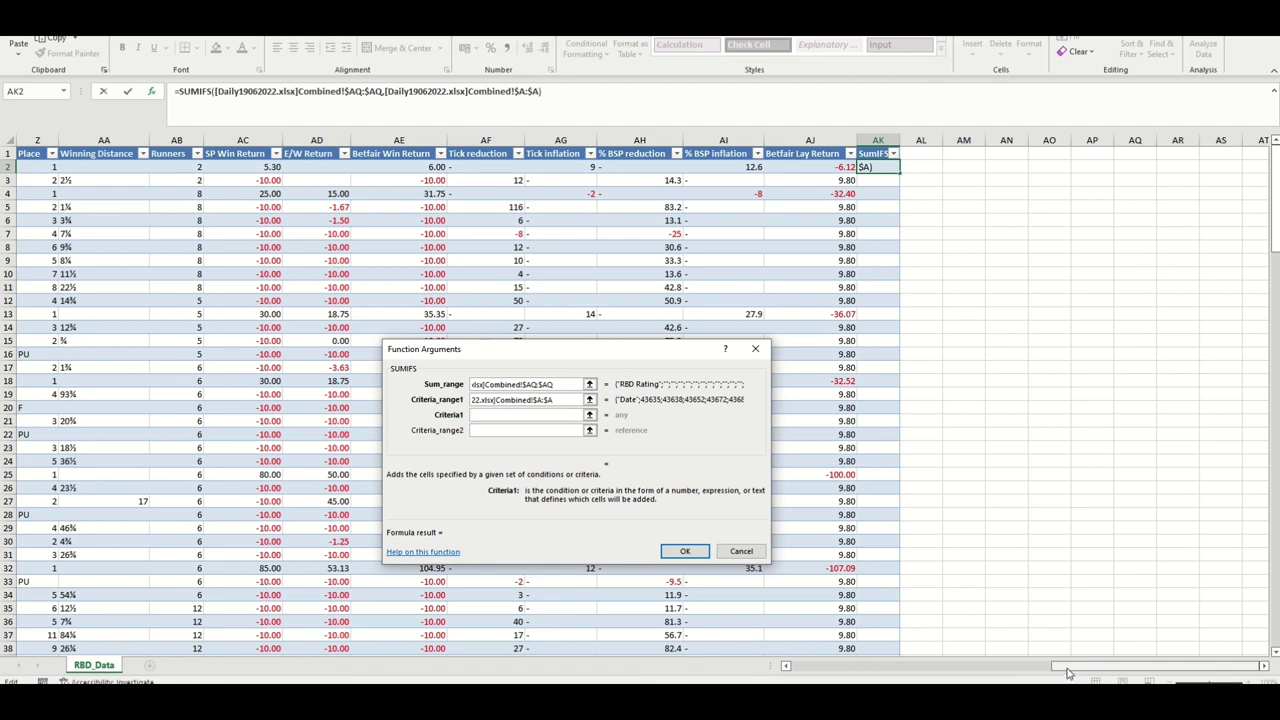
drag(1067, 673, 831, 674)
click(36, 166)
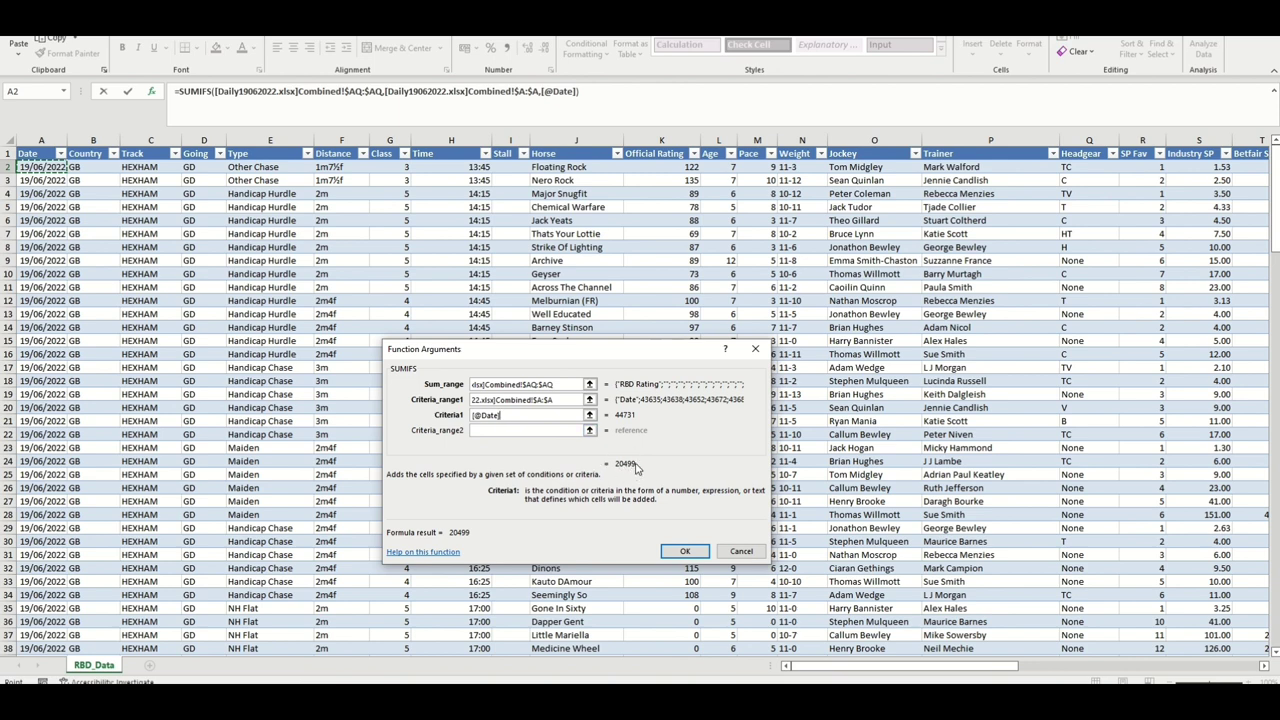
click(538, 429)
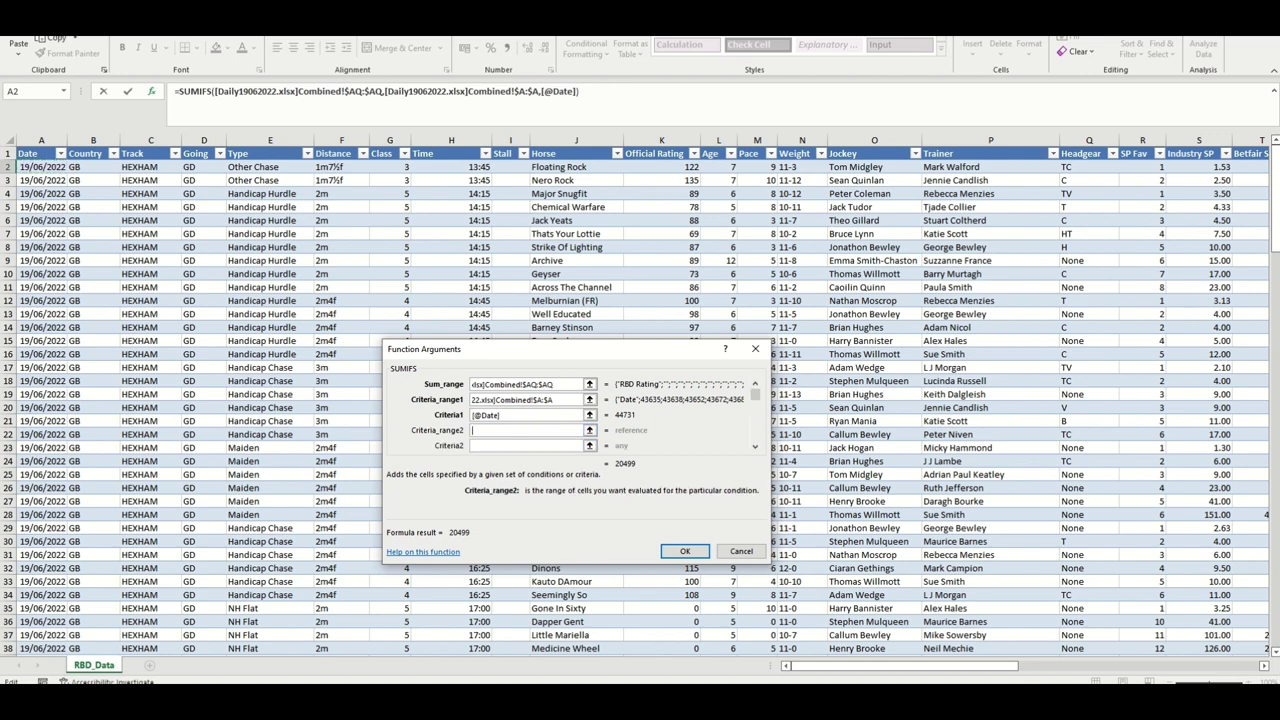
key(alt+Tab)
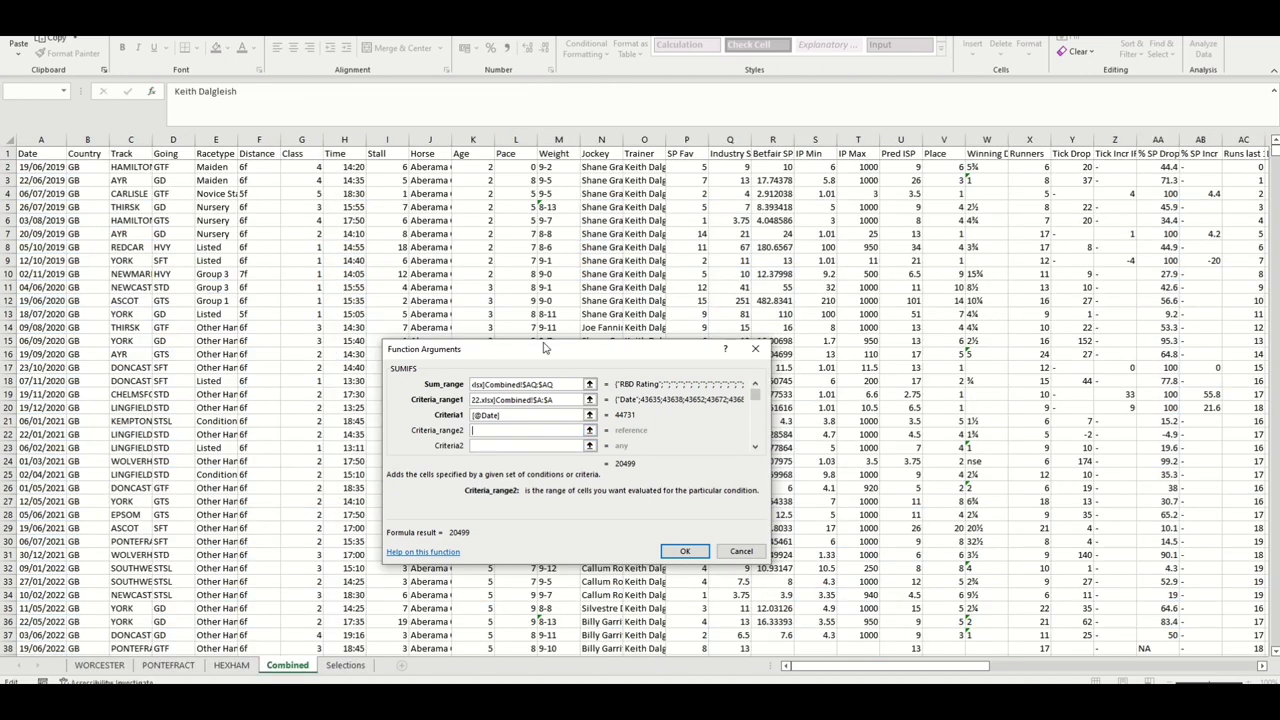
click(130, 139)
key(alt+Tab)
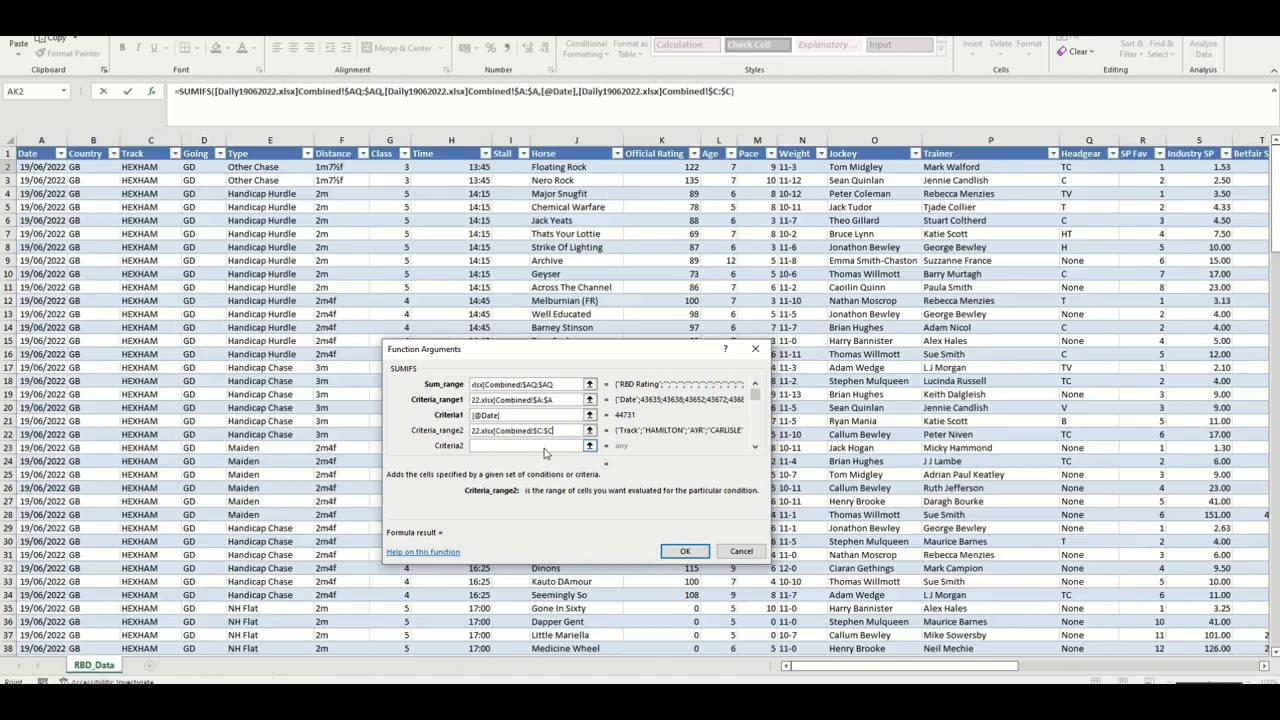
click(548, 446)
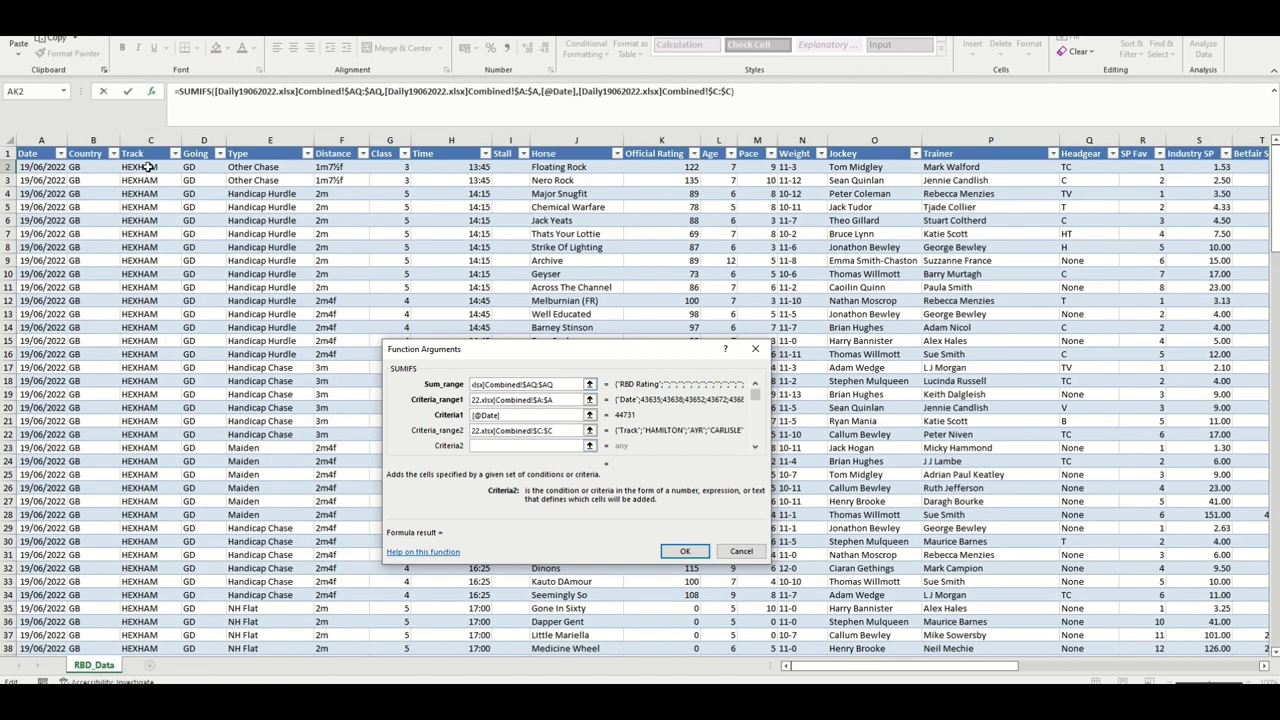
click(150, 168)
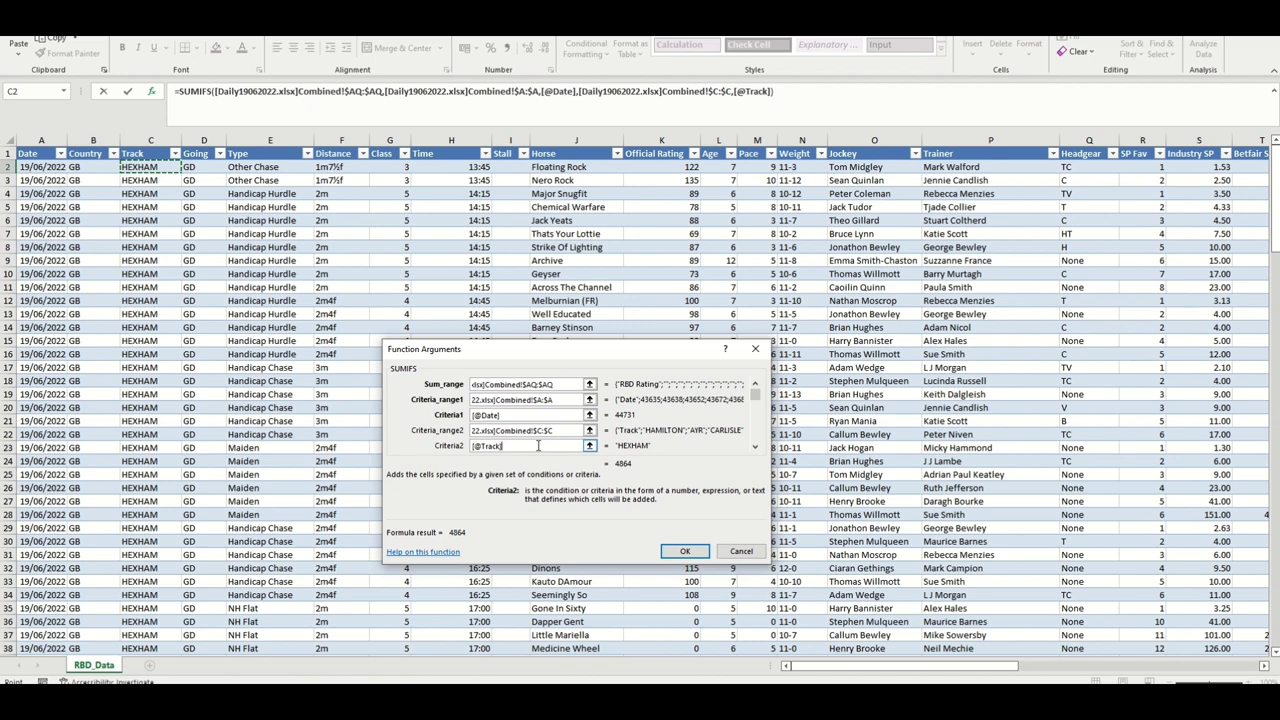
key(Tab)
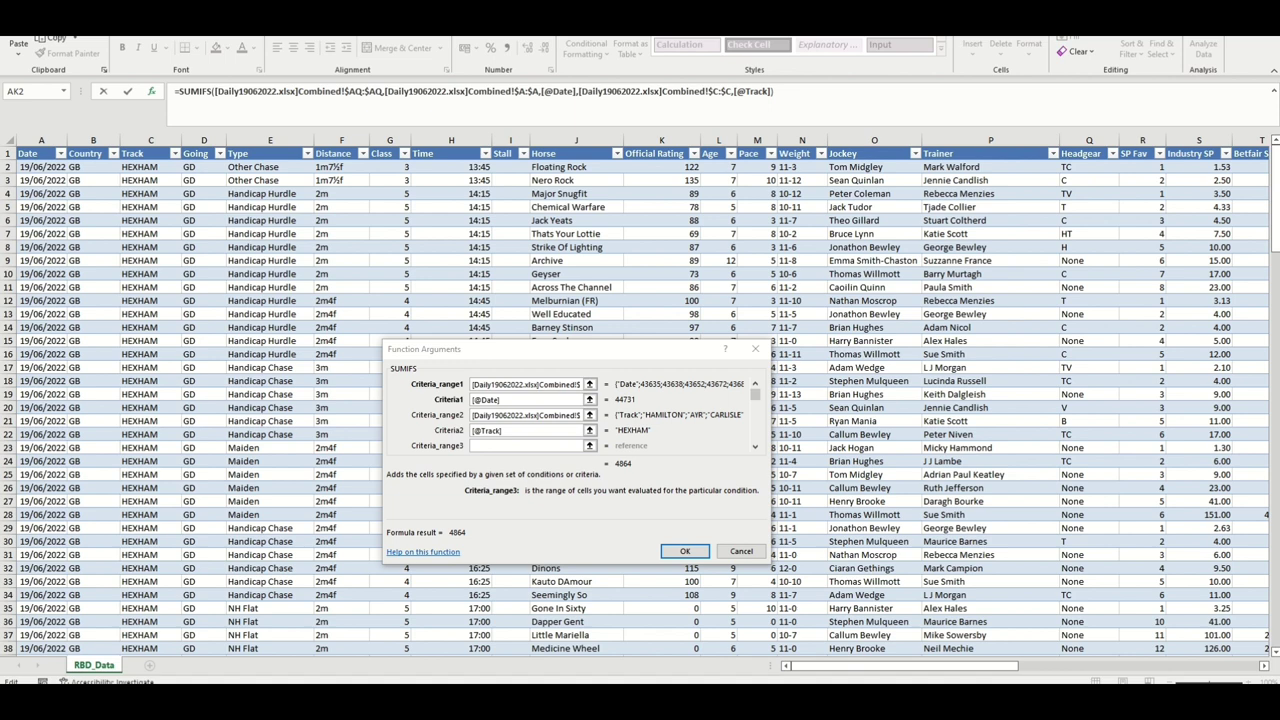
key(ctrl+Tab)
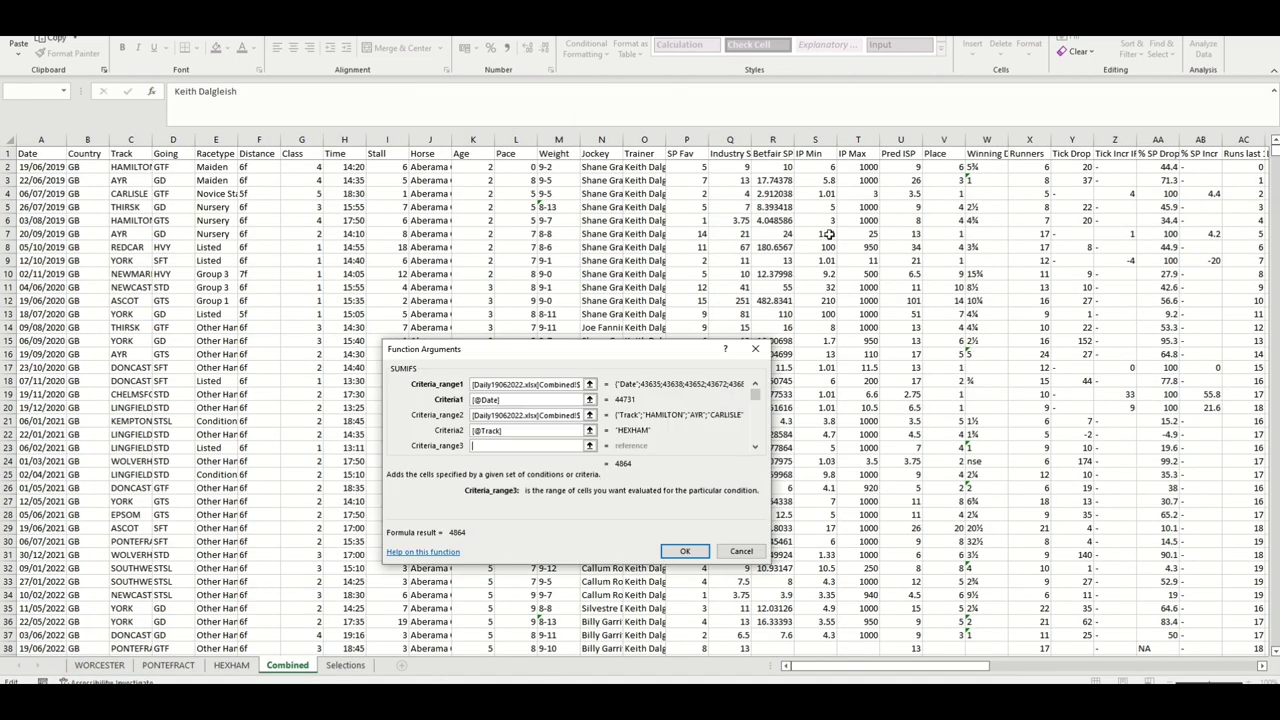
click(426, 140)
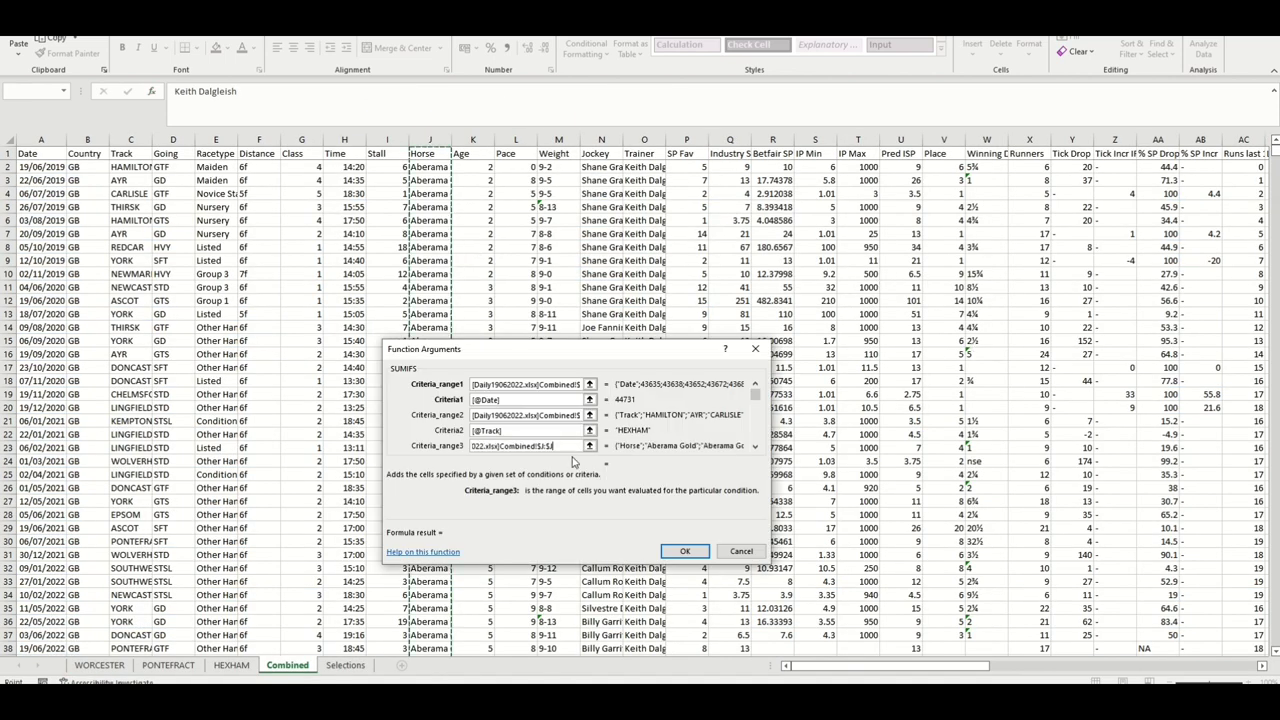
key(Tab)
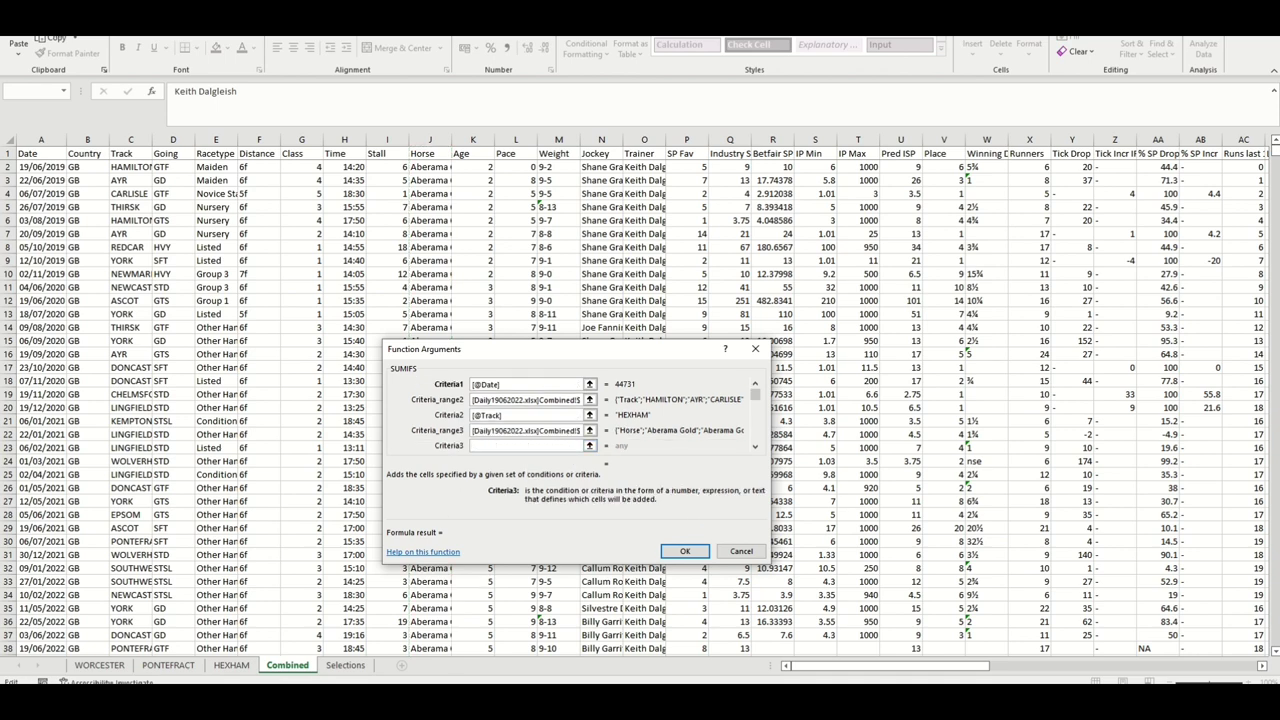
key(ctrl+Tab)
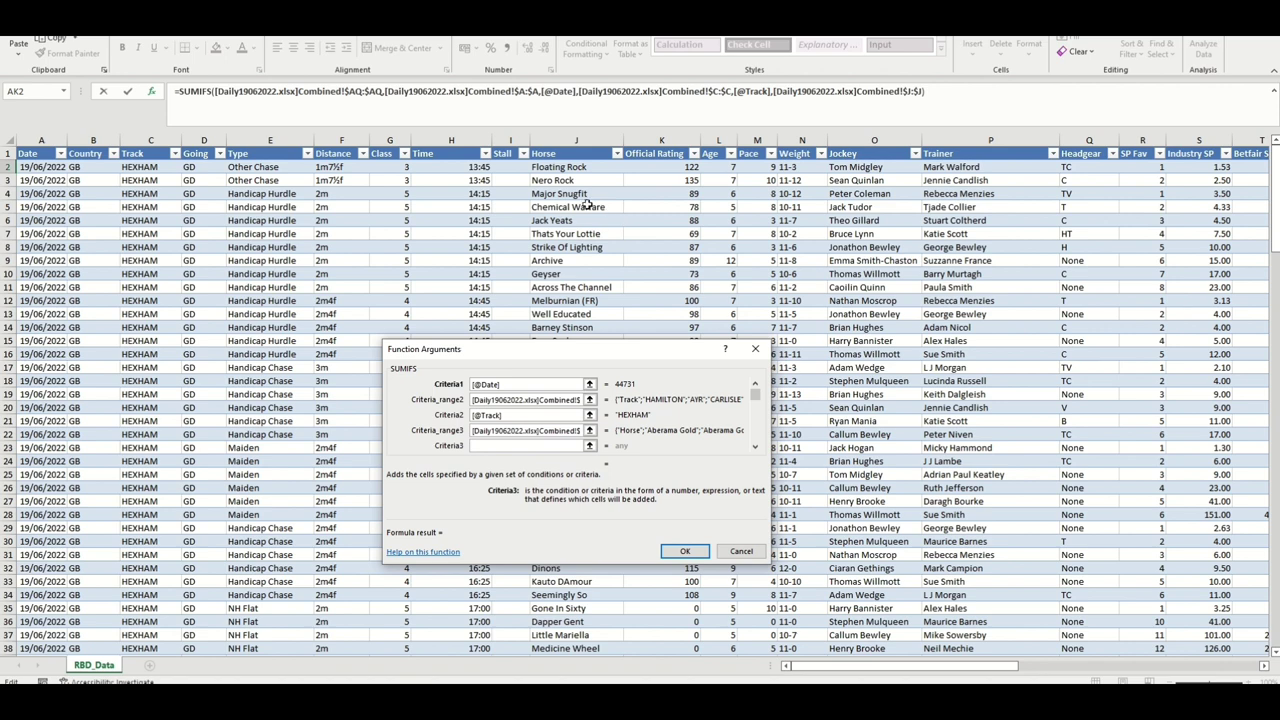
click(574, 167)
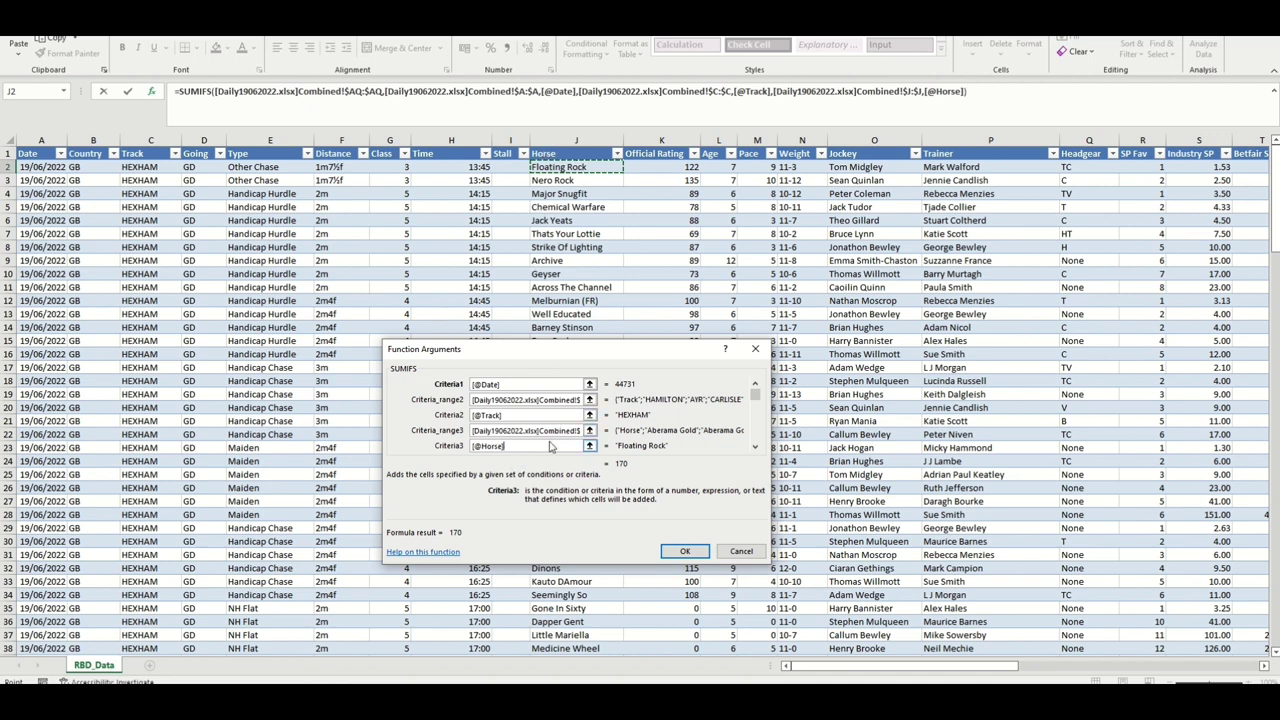
drag(534, 450, 425, 455)
text(j2)
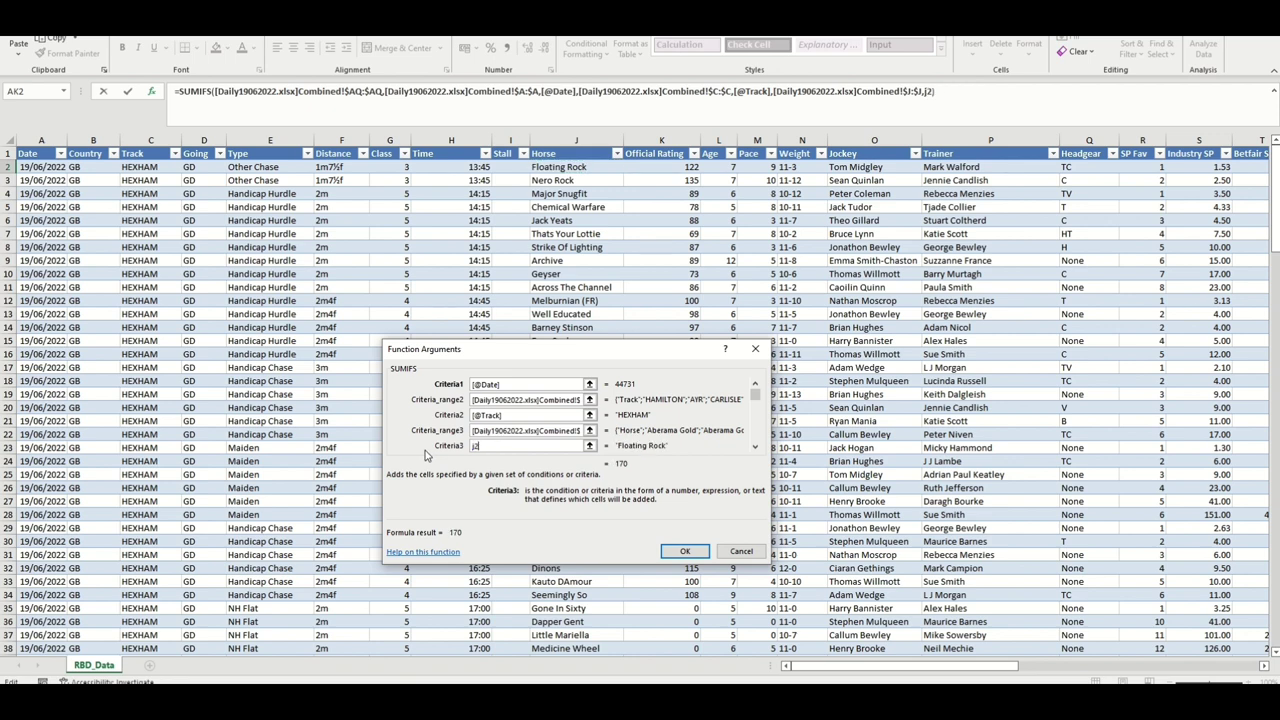
click(578, 168)
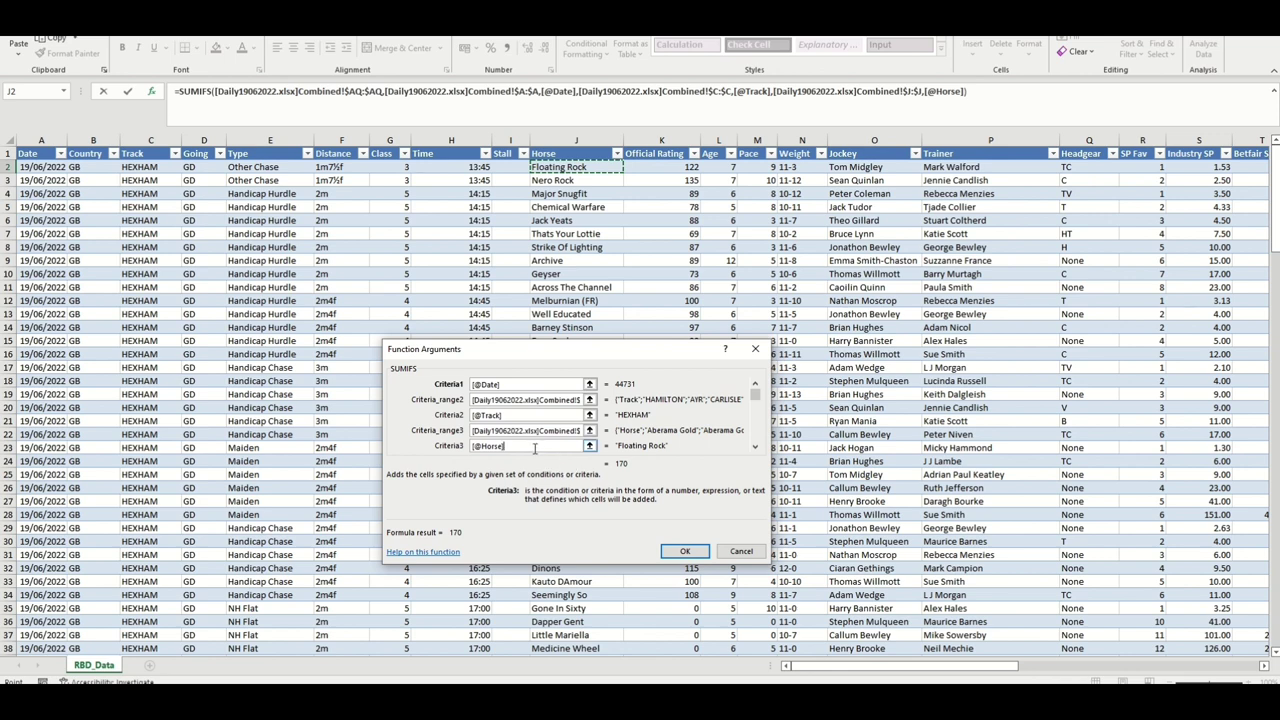
Confirm the three-condition SUMIFS and widen column AK so the SumIFS header shows.
click(686, 553)
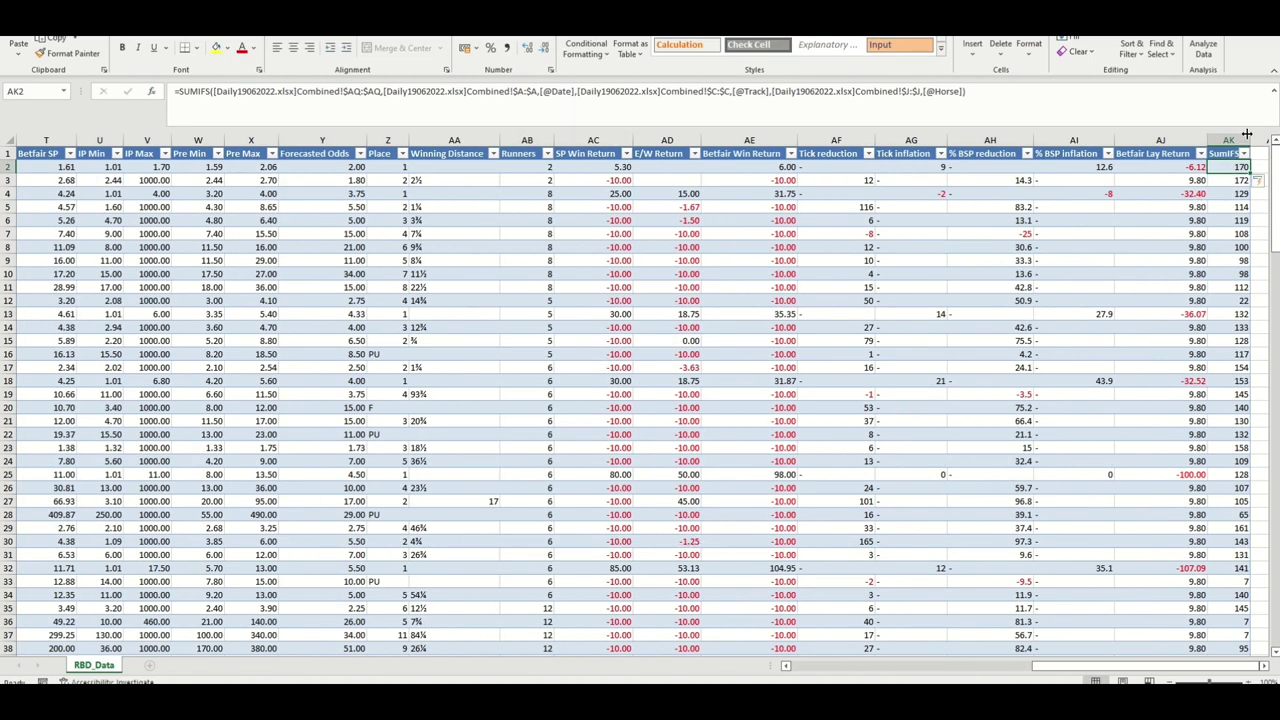
drag(1249, 140, 1207, 540)
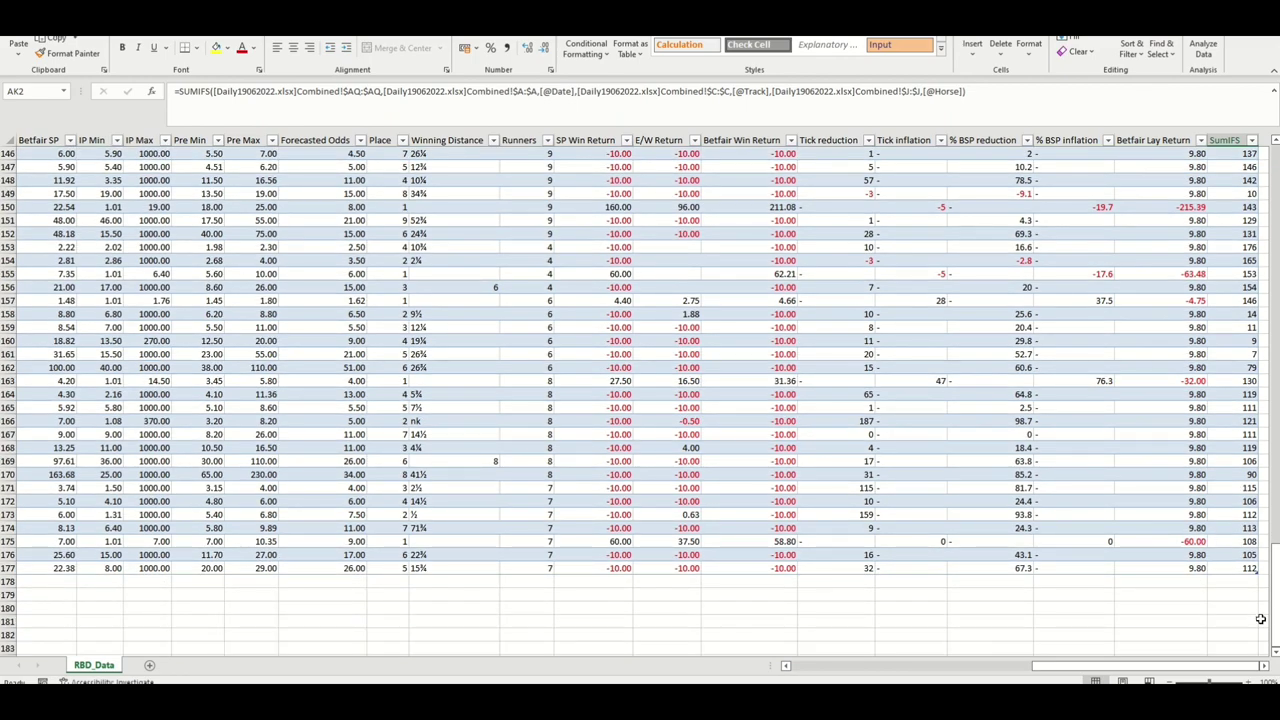
scroll(1265, 612, up, 20)
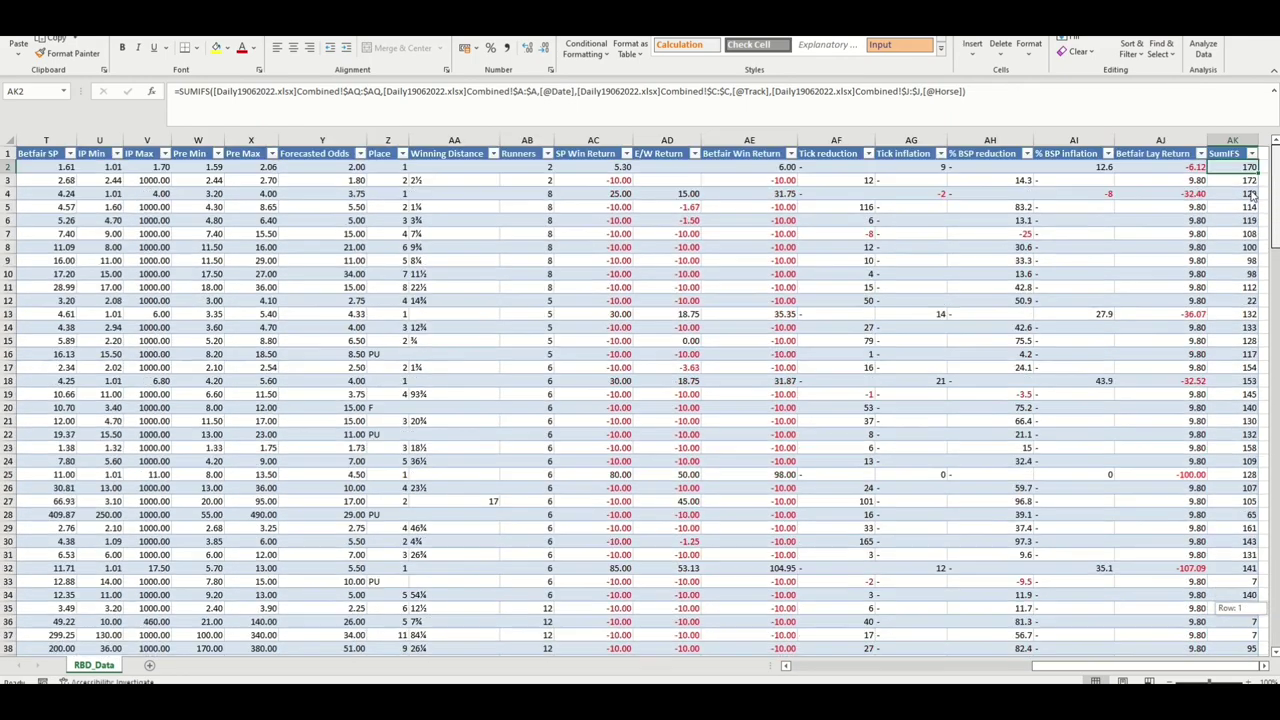
click(1264, 666)
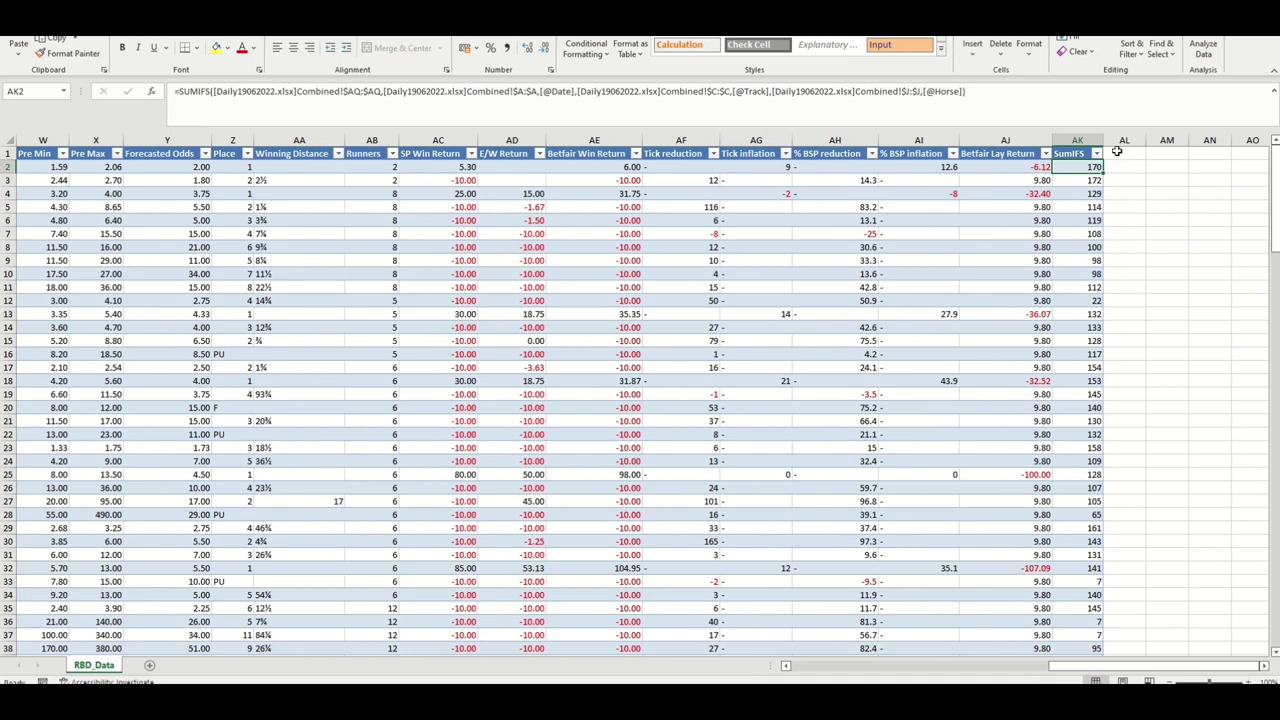
Add a RANK header in AL1 and start a RANK formula in AL2.
click(1117, 154)
text(RANK)
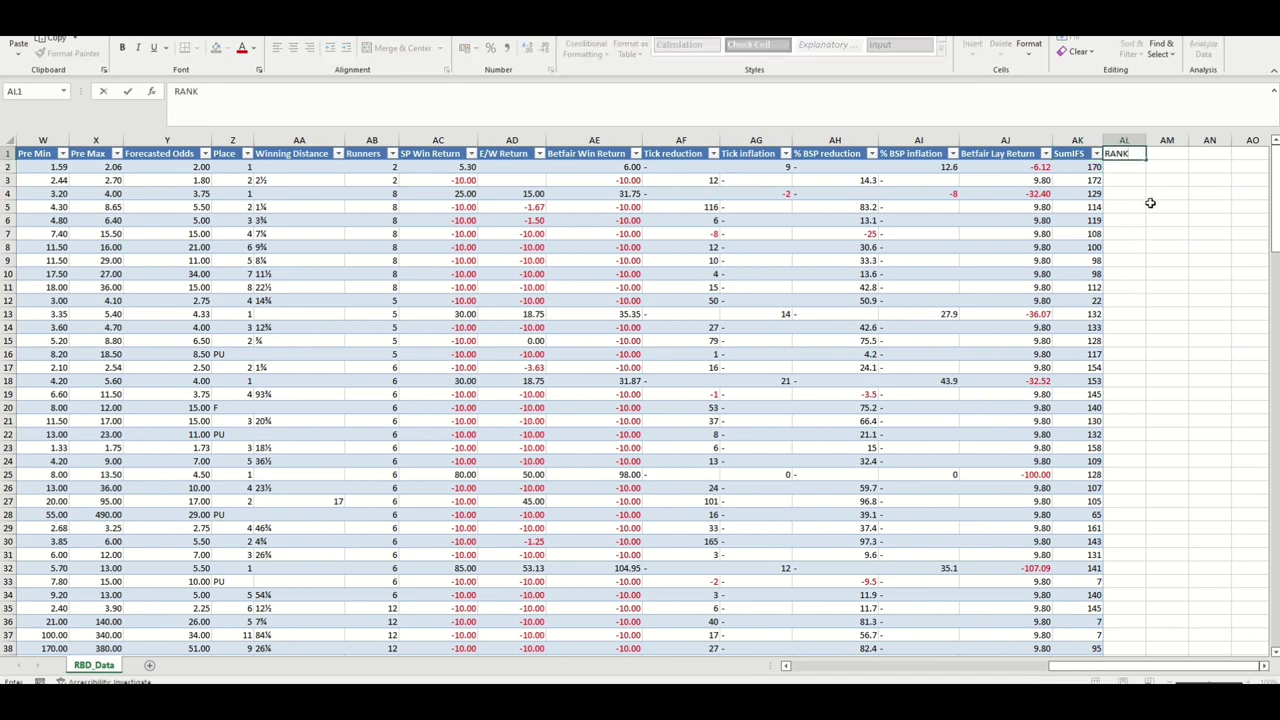
key(Return)
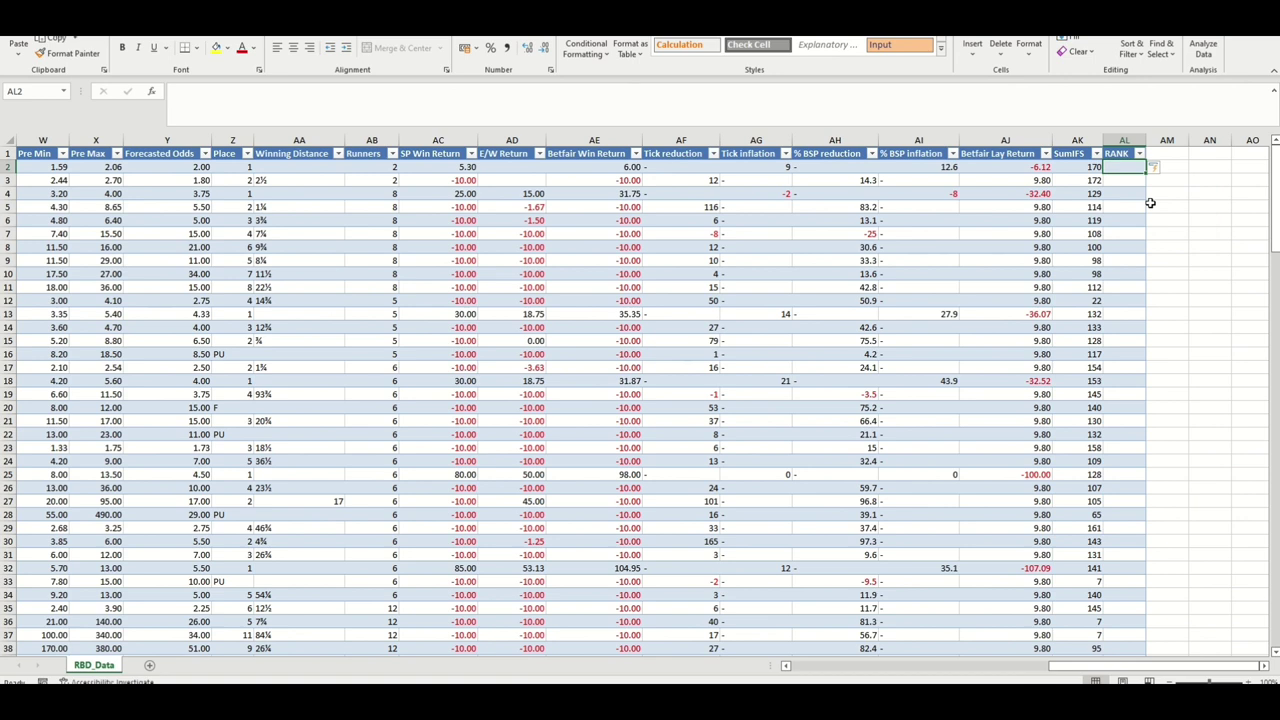
text(=rank)
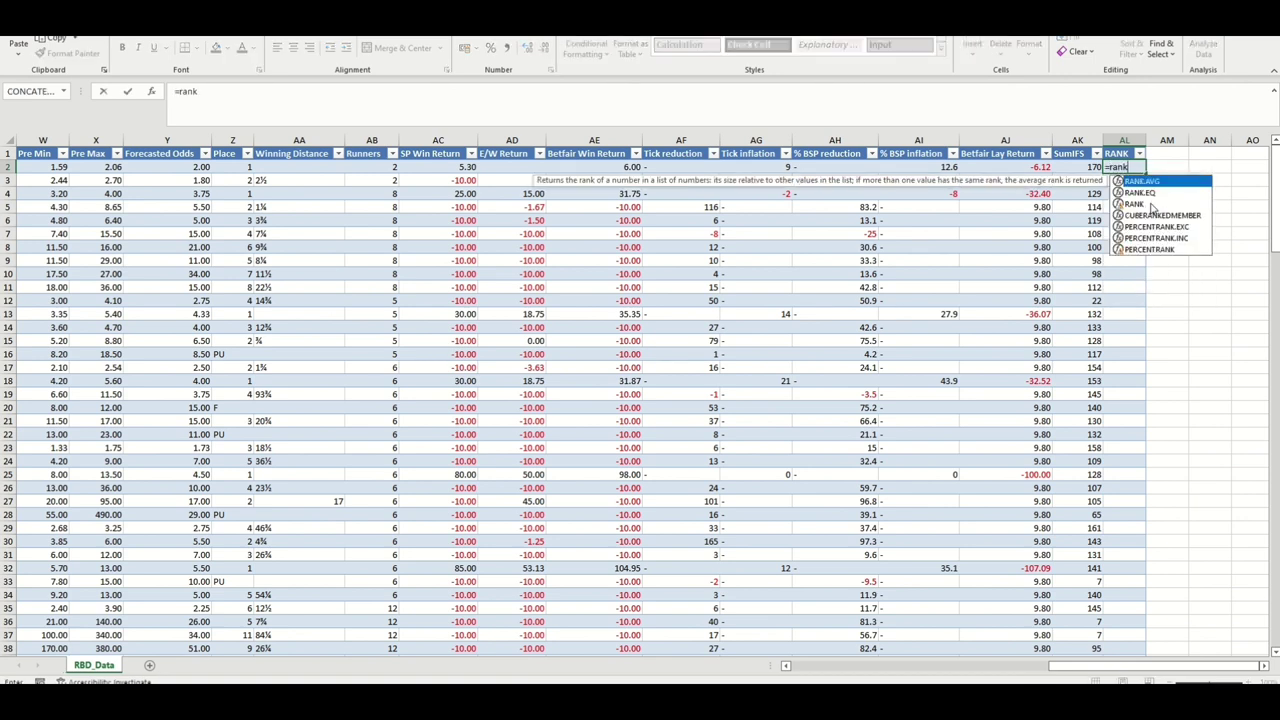
double_click(1155, 205)
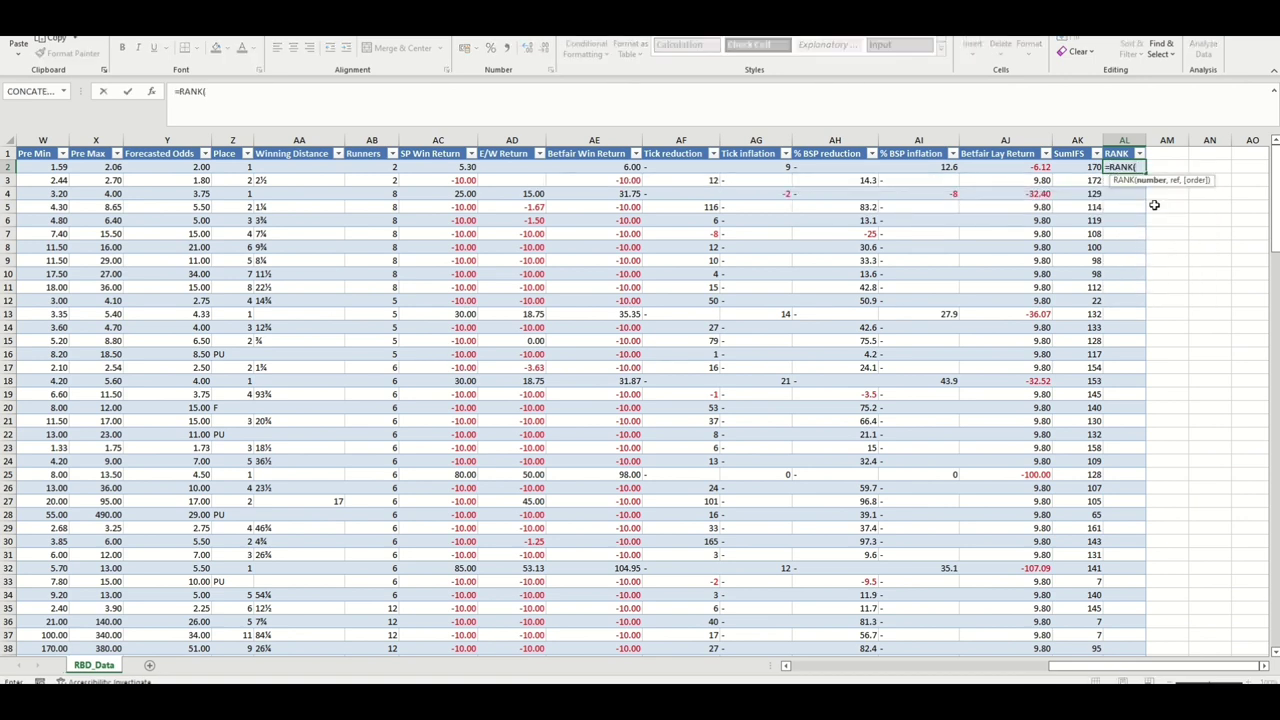
click(152, 93)
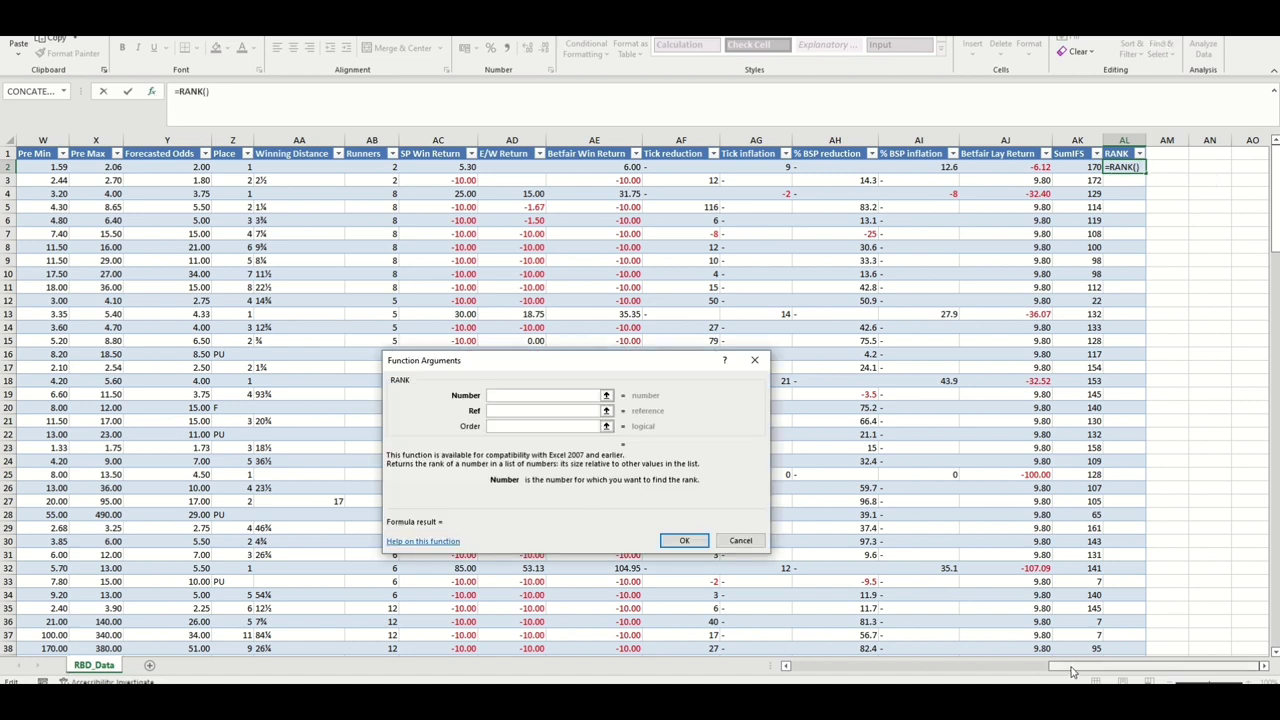
Set RANK's Number argument to the row's Betfair SP in T2.
scroll(640, 400, left, 2)
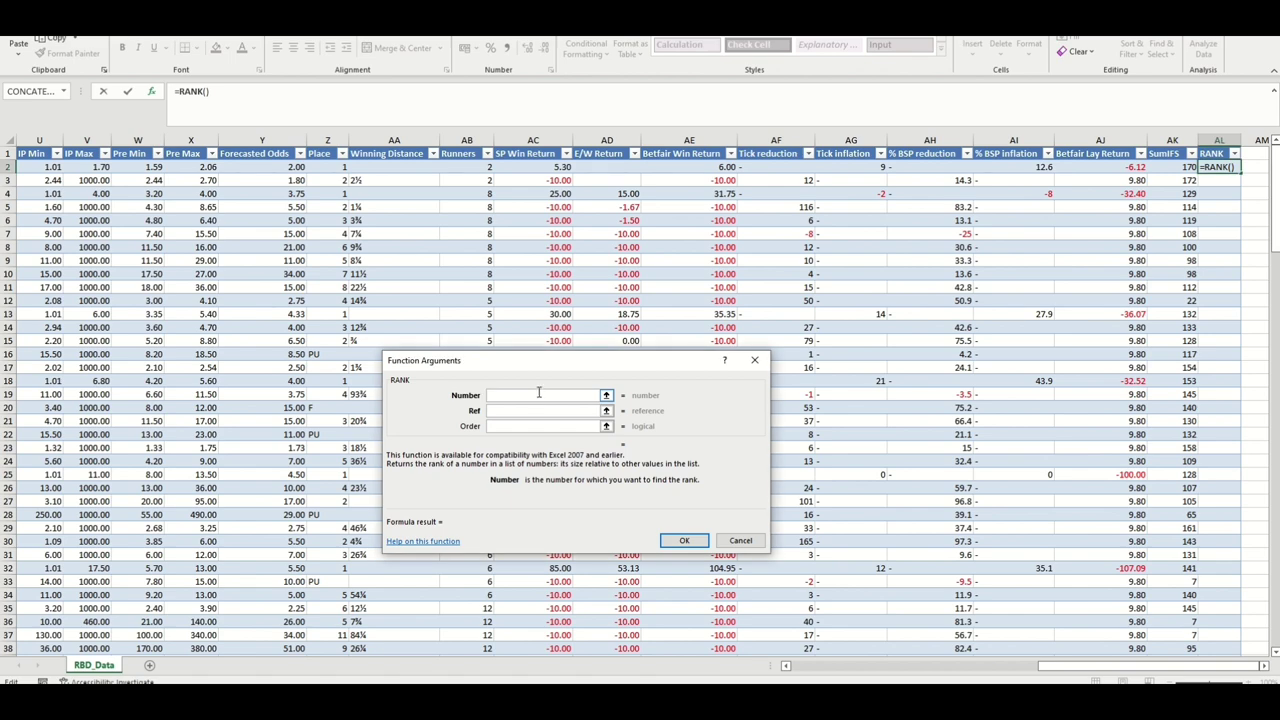
drag(1094, 670, 1120, 667)
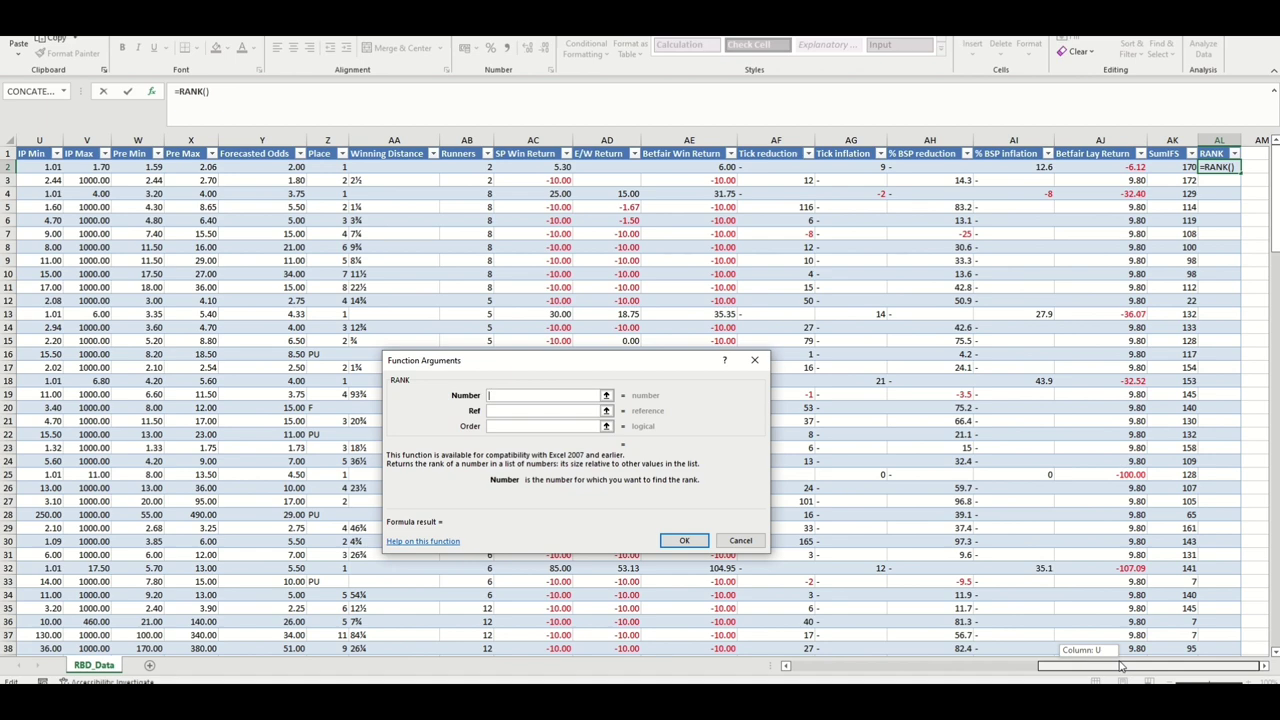
drag(1121, 667, 922, 657)
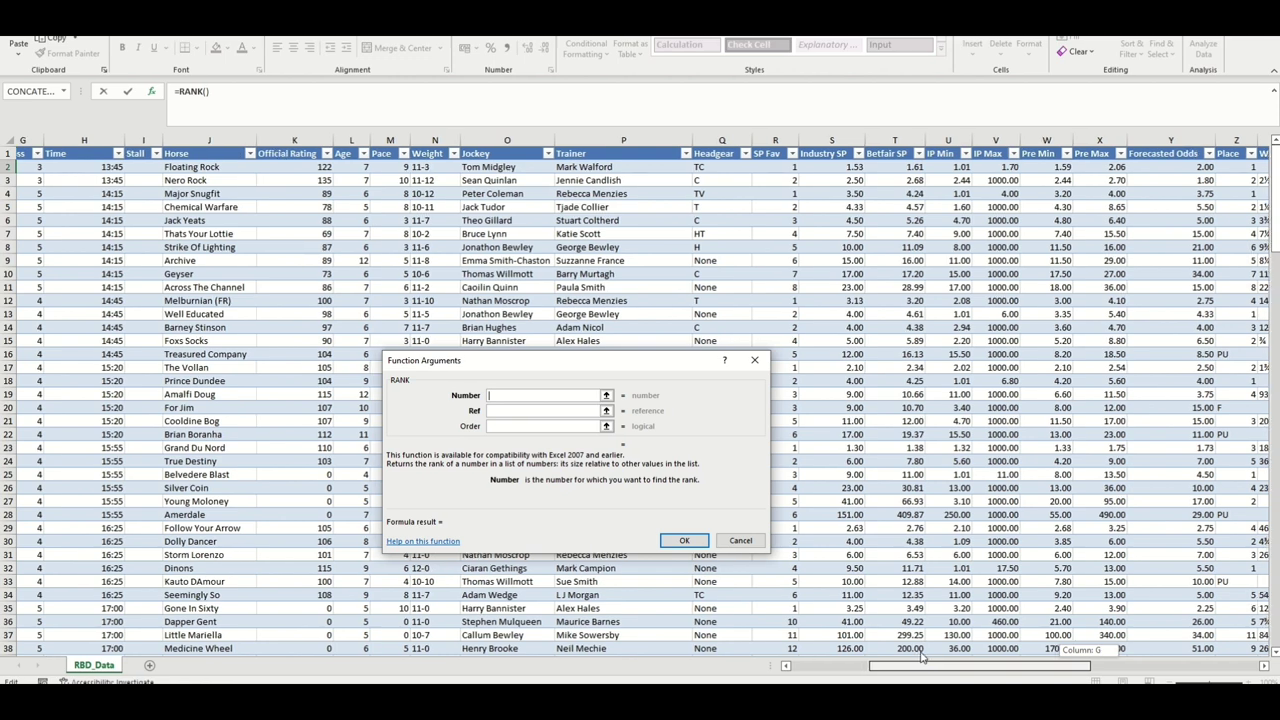
drag(922, 657, 920, 655)
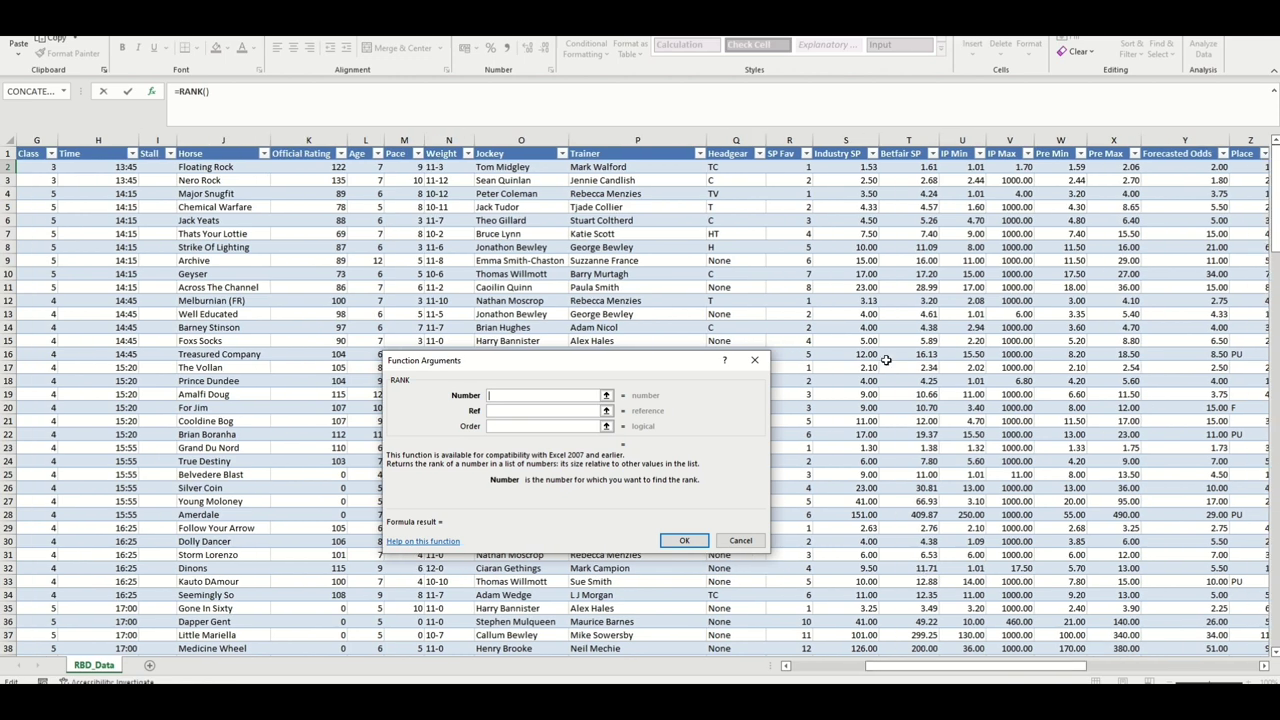
click(900, 167)
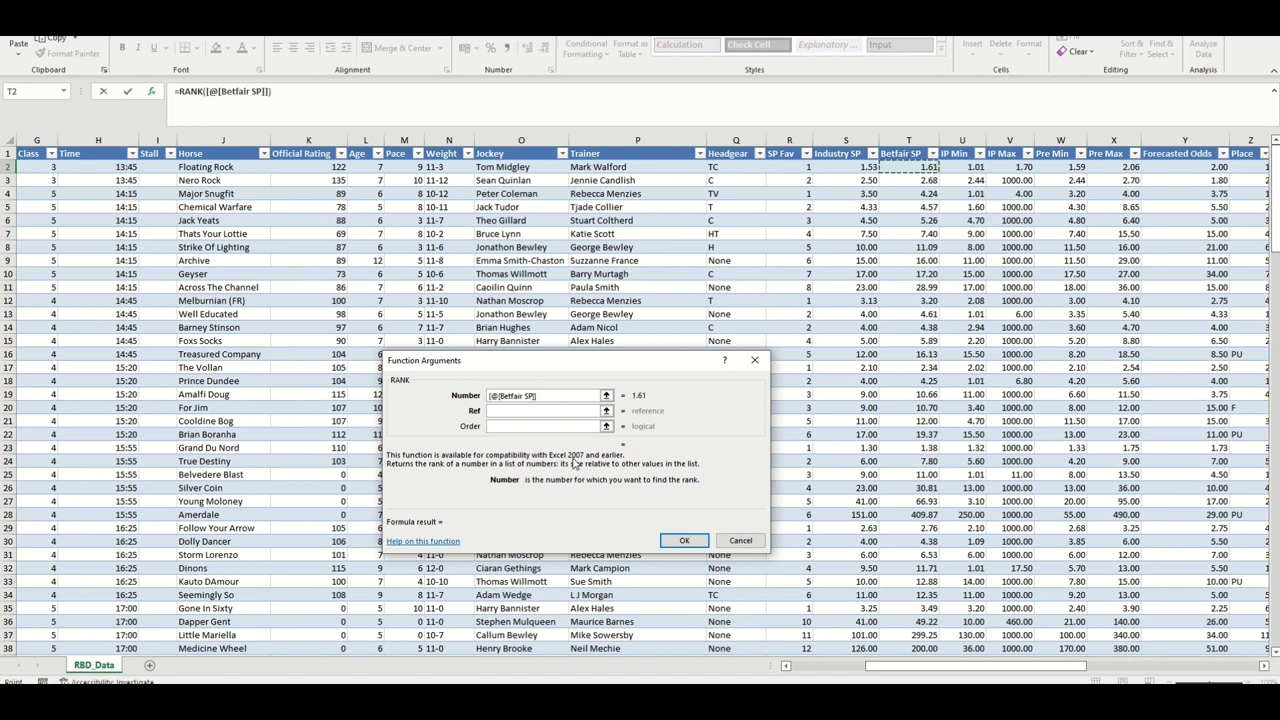
click(541, 412)
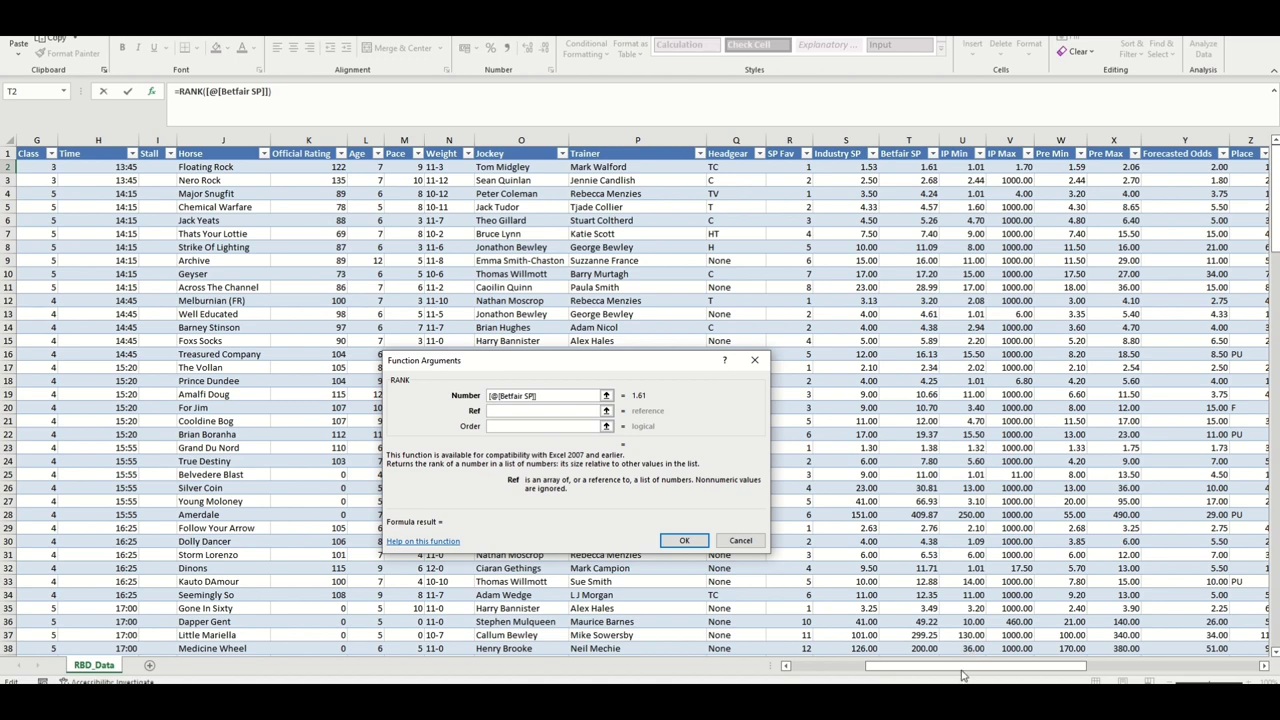
Set Ref to T2:T3 and Order to 1, then confirm the RANK formula.
drag(962, 672, 840, 683)
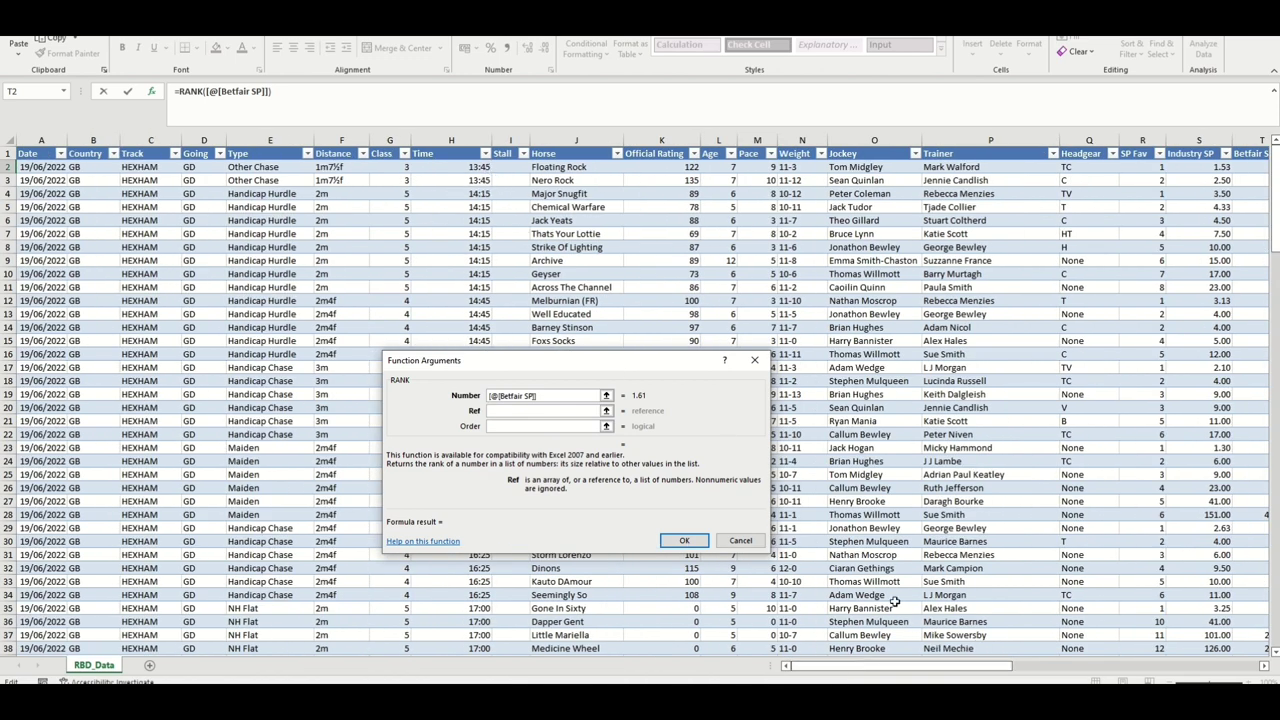
drag(922, 673, 994, 673)
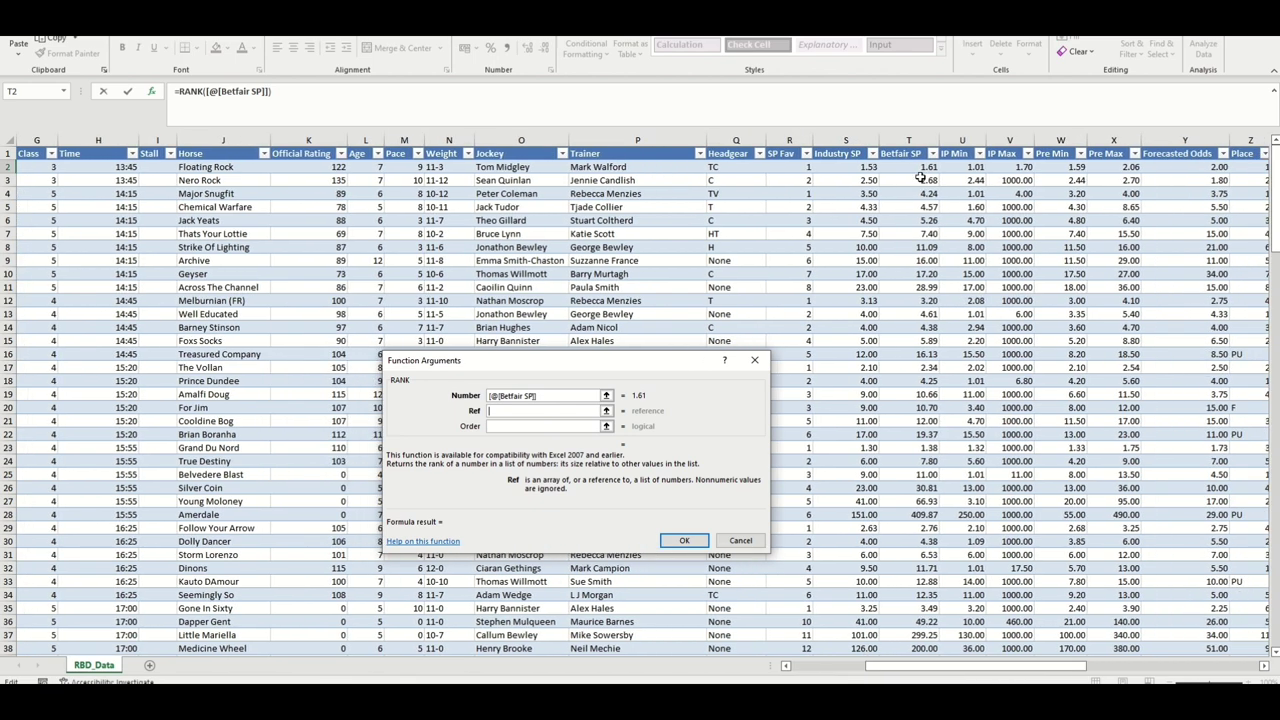
drag(920, 168, 926, 183)
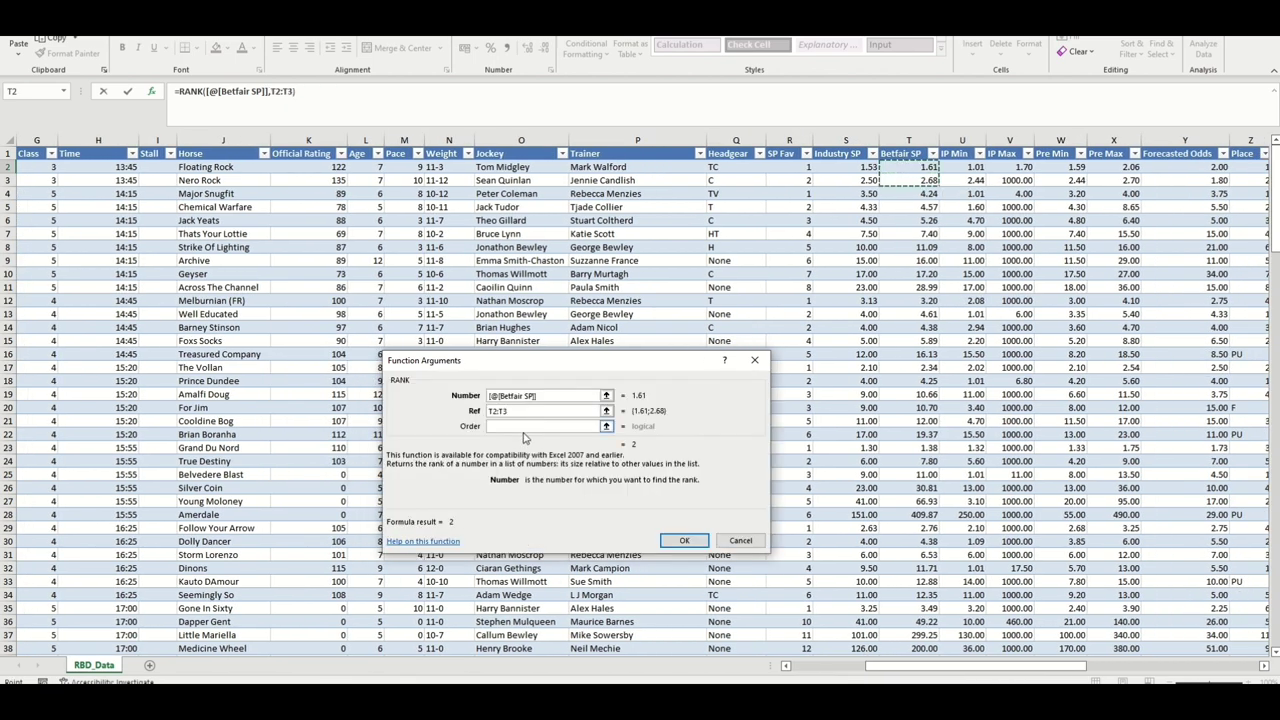
click(527, 428)
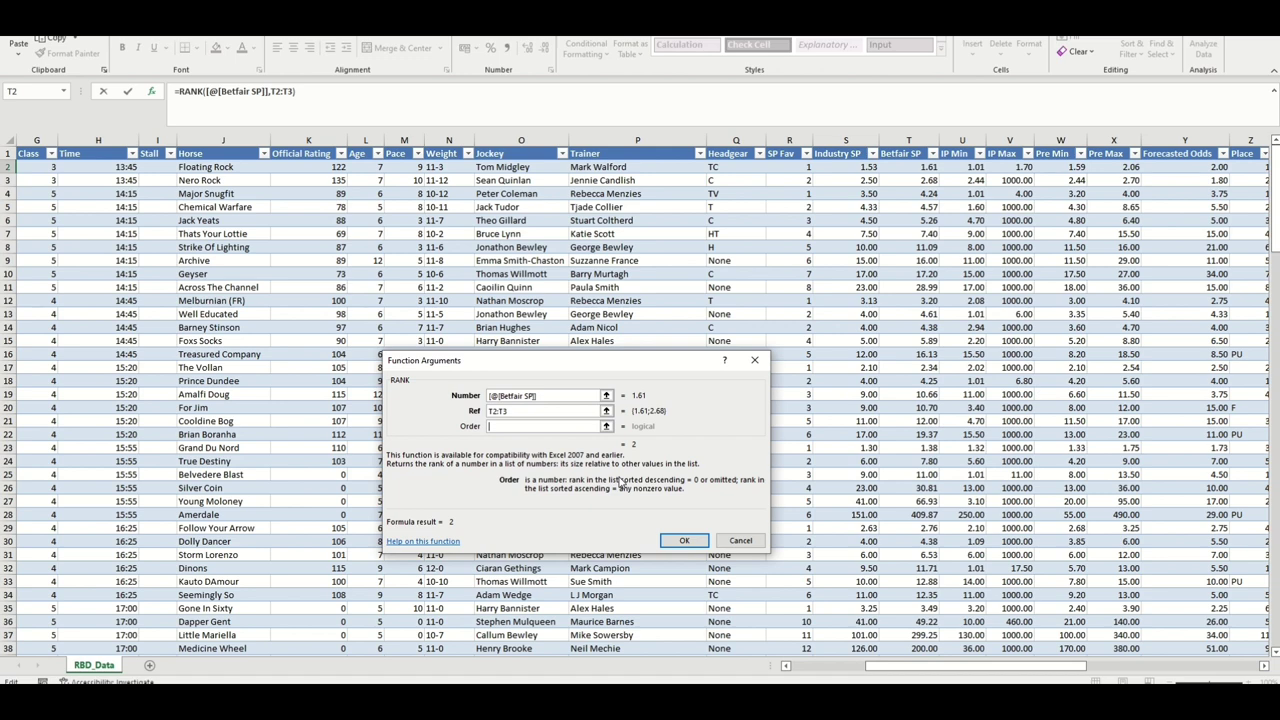
text(1)
click(680, 541)
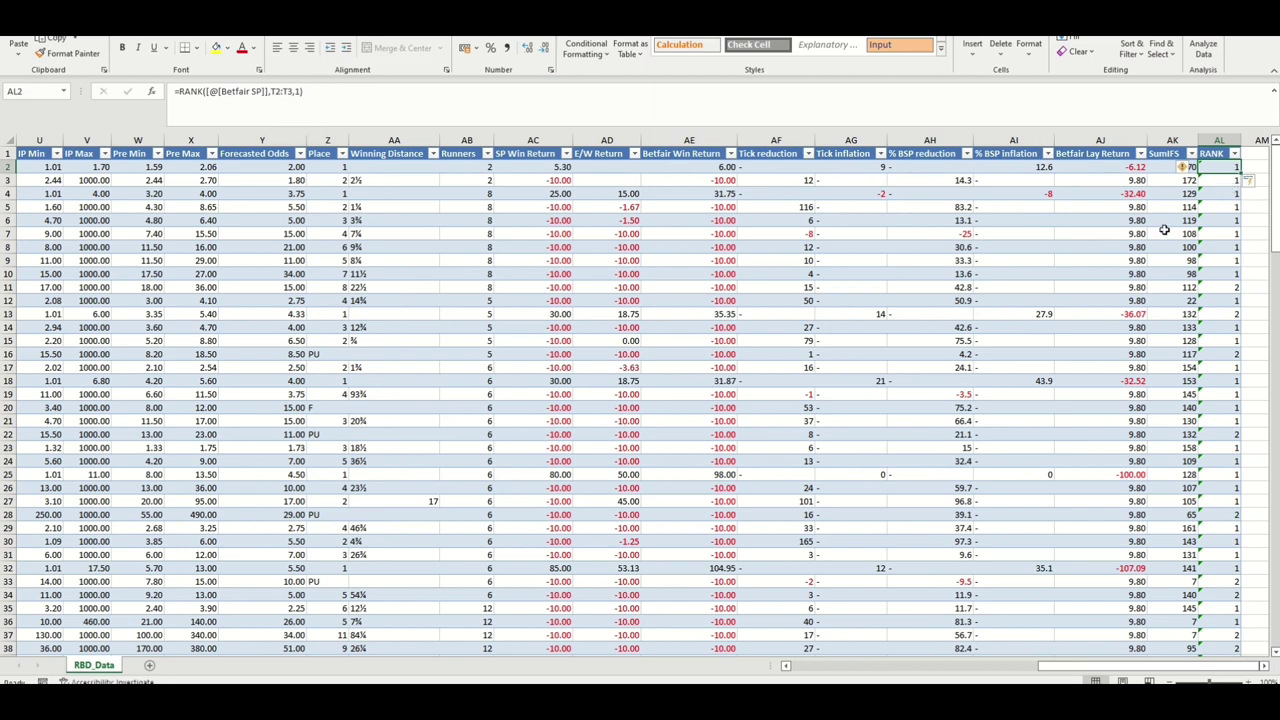
Inspect the existing RANK formulas down column AL, starting with row 2.
click(1216, 179)
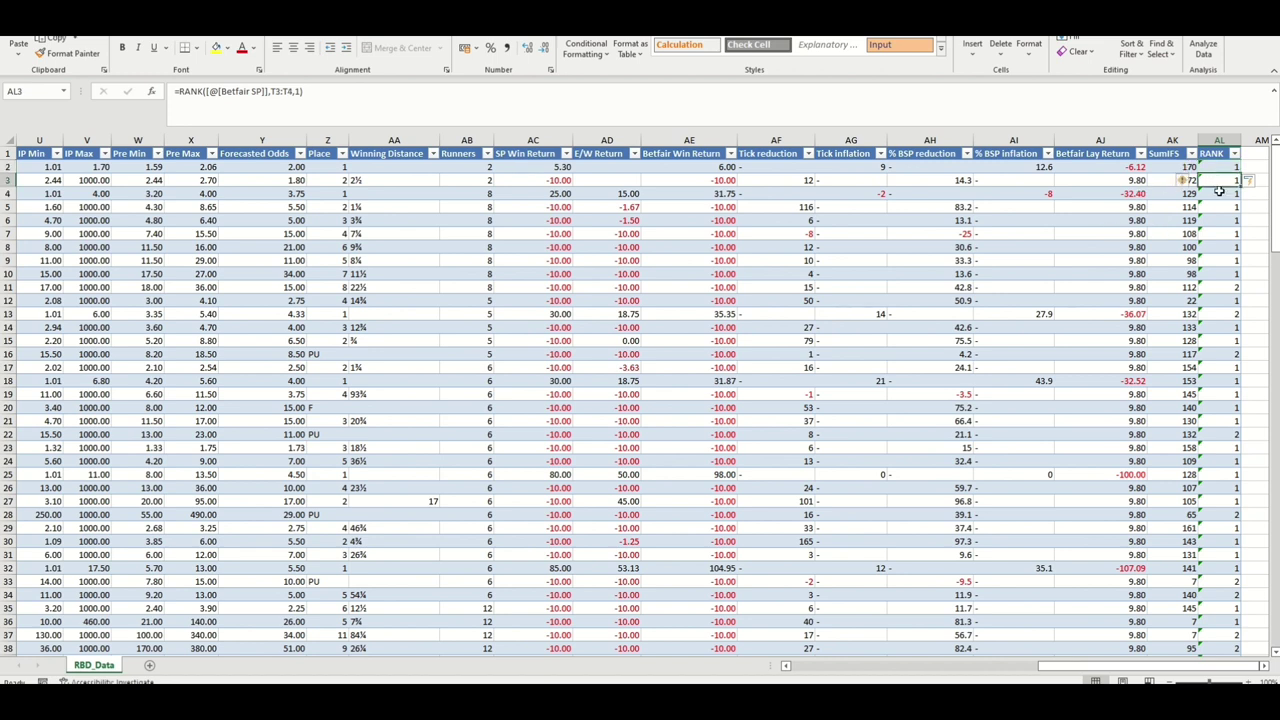
click(1220, 193)
click(1221, 219)
click(1218, 234)
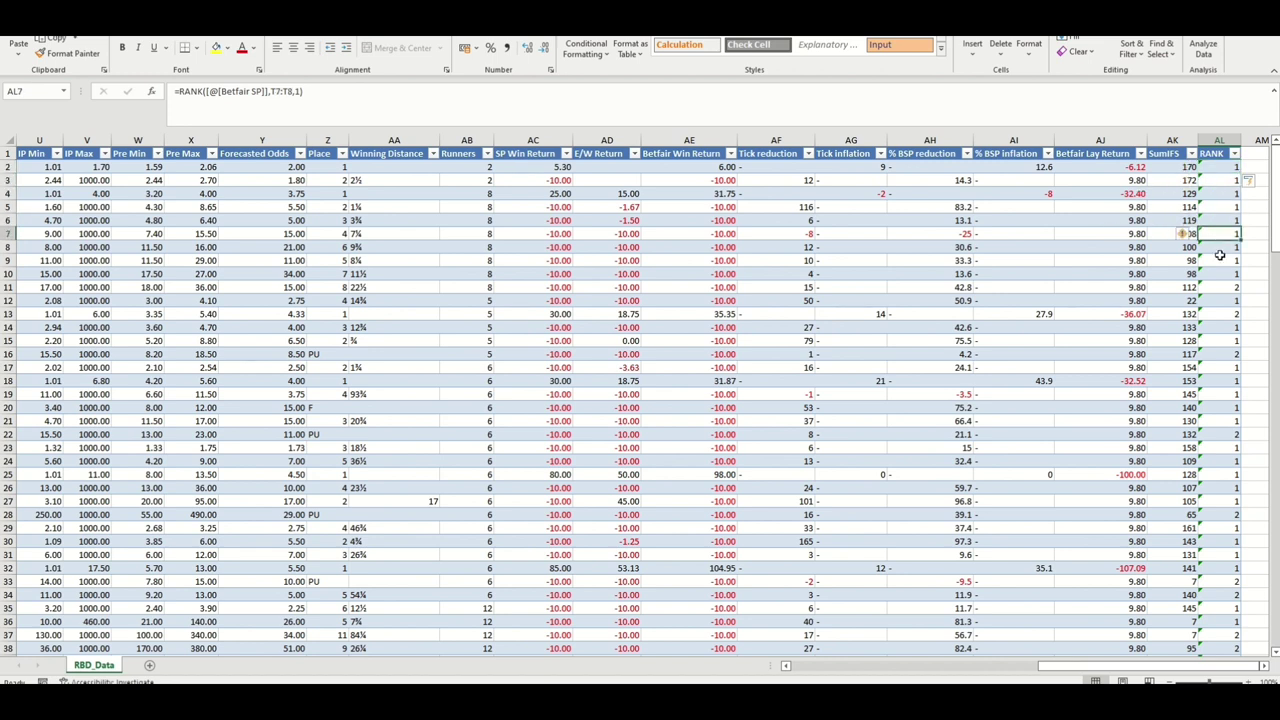
click(1220, 261)
click(1221, 167)
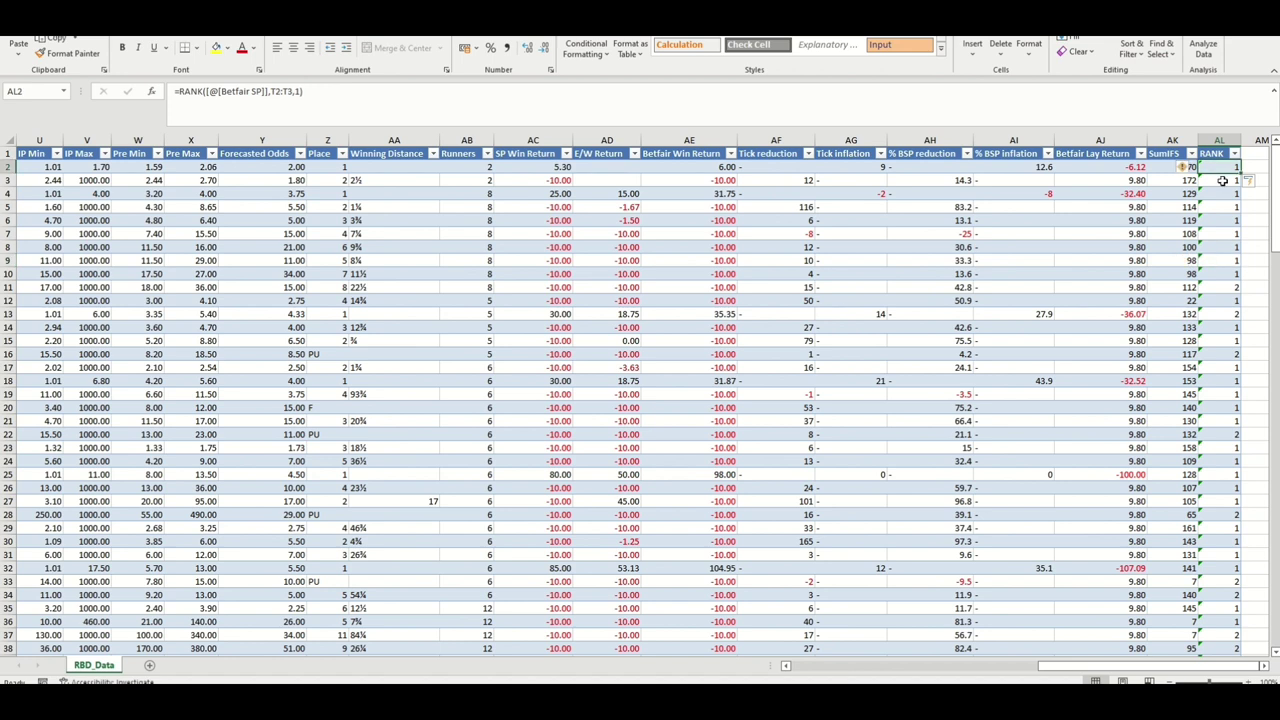
Change AL3's RANK range to start at T2 so each row ranks within two rows.
click(1222, 180)
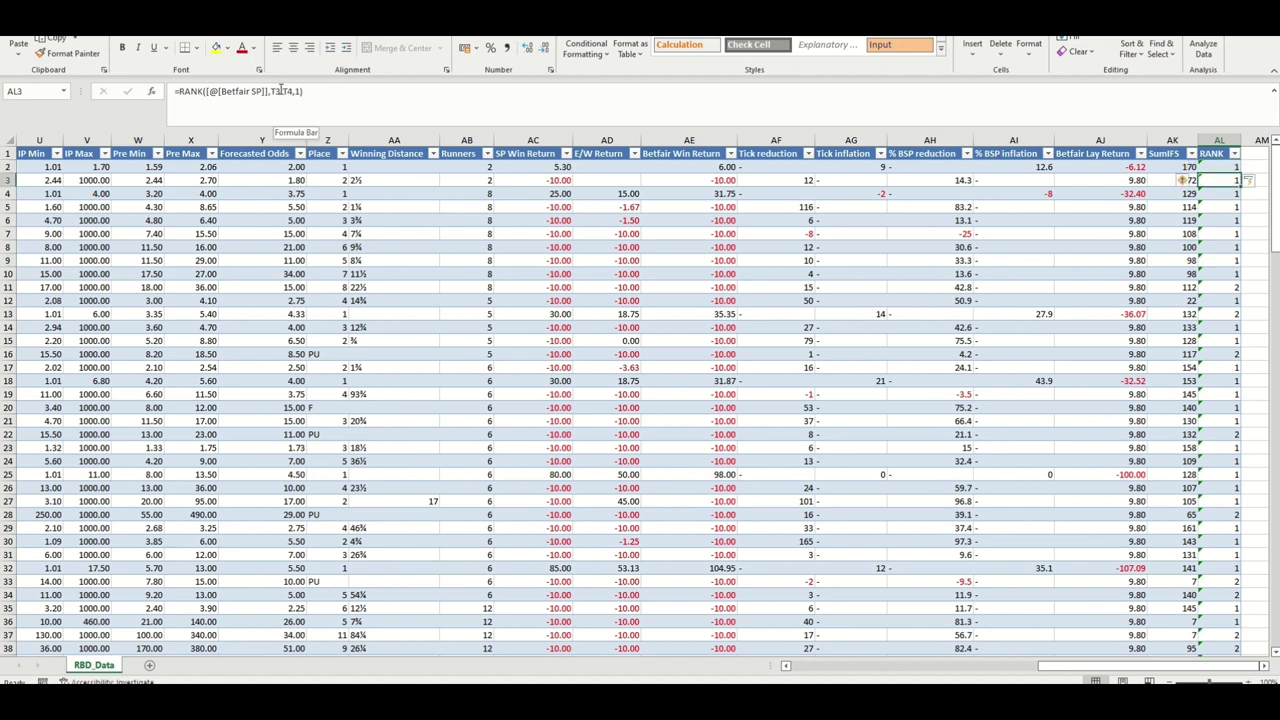
click(277, 91)
key(BackSpace)
text(2:)
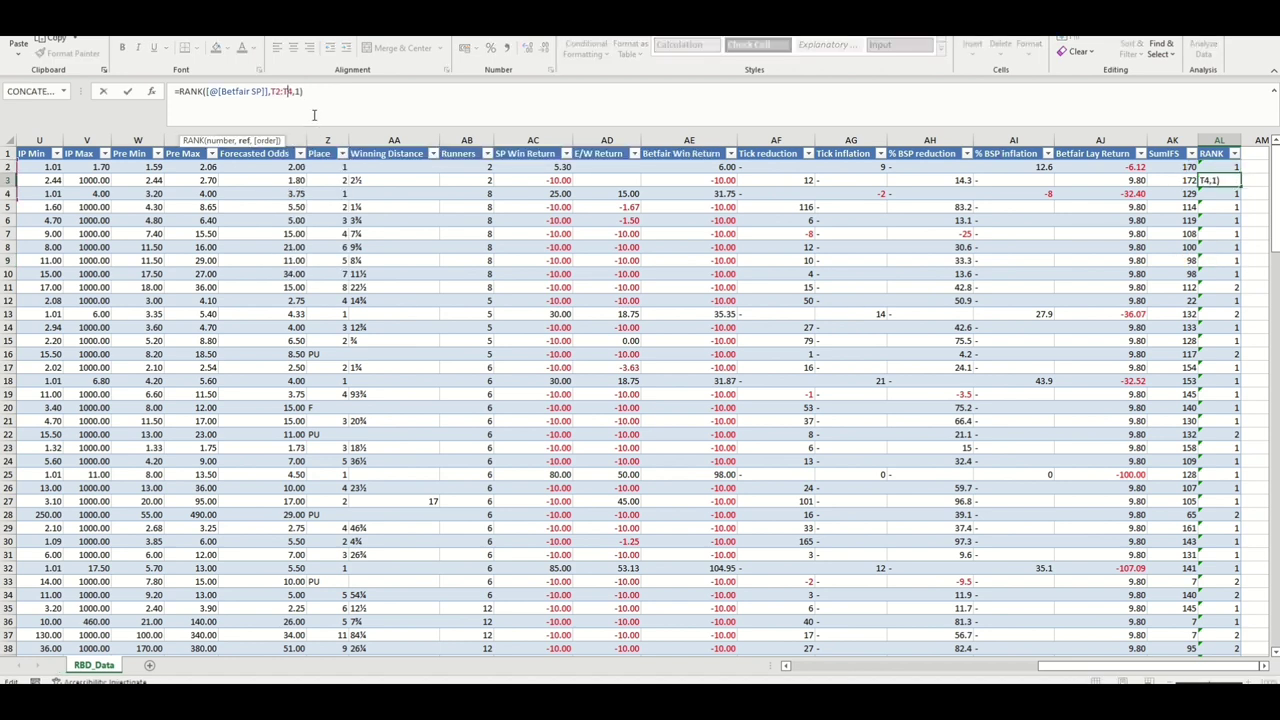
key(Return)
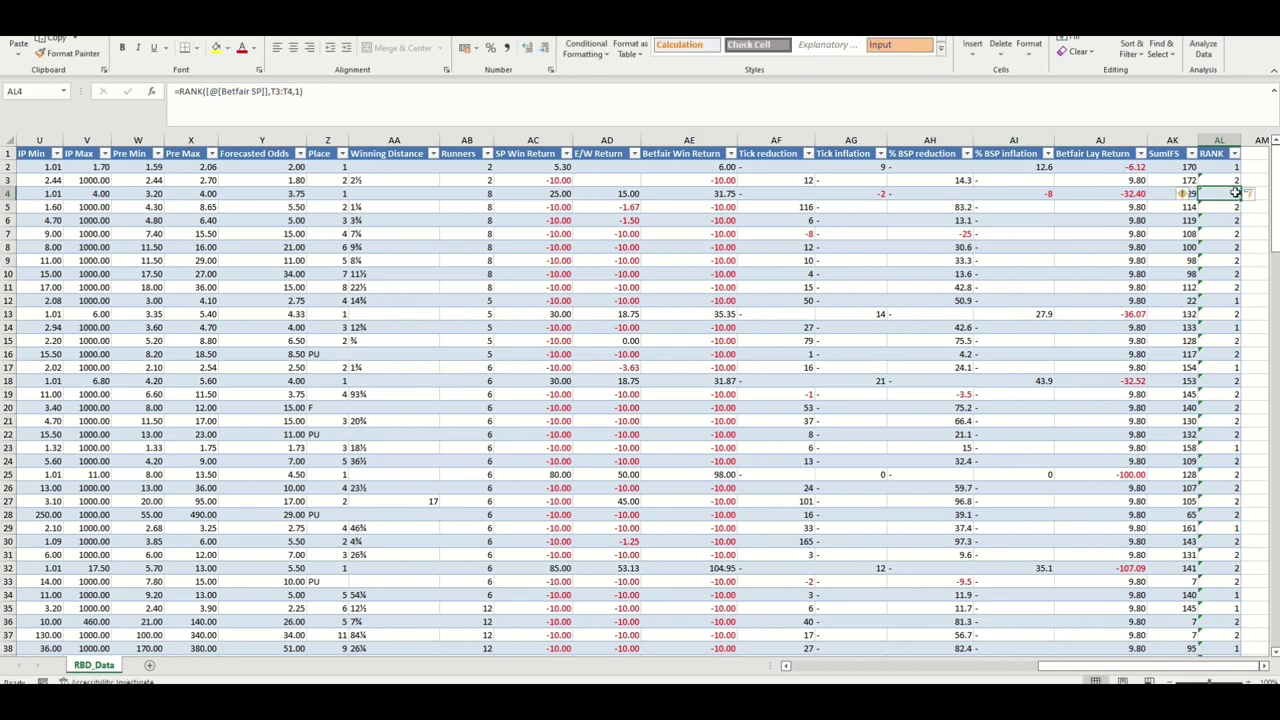
Compare the first two RANK results and check the sliding range in AL6.
drag(1222, 167, 1222, 181)
drag(1076, 668, 844, 668)
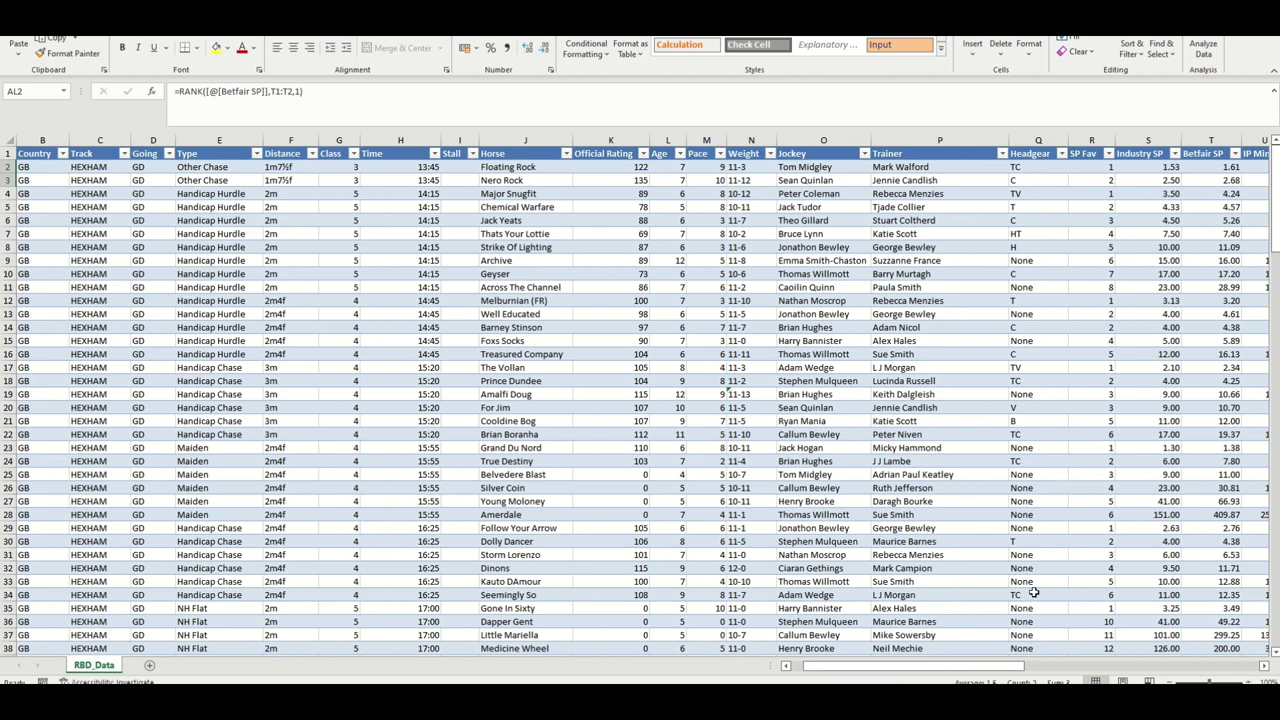
drag(965, 673, 1202, 673)
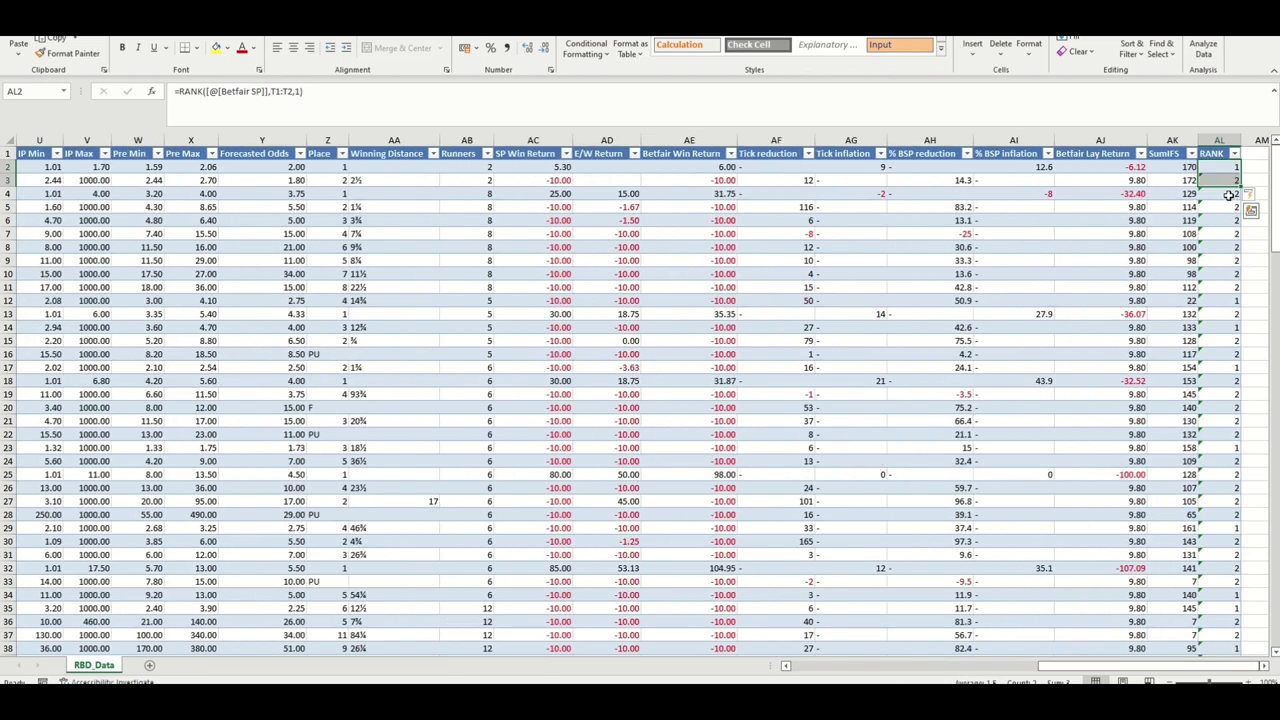
click(1220, 220)
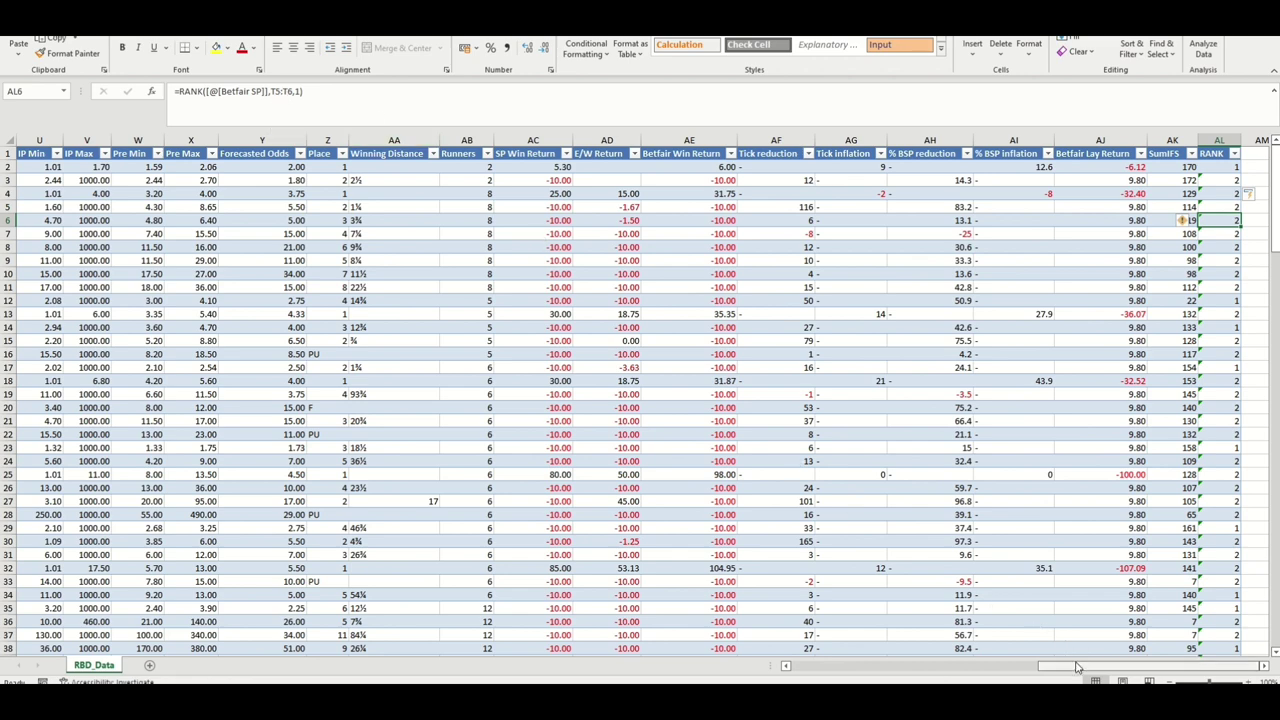
drag(1070, 670, 825, 670)
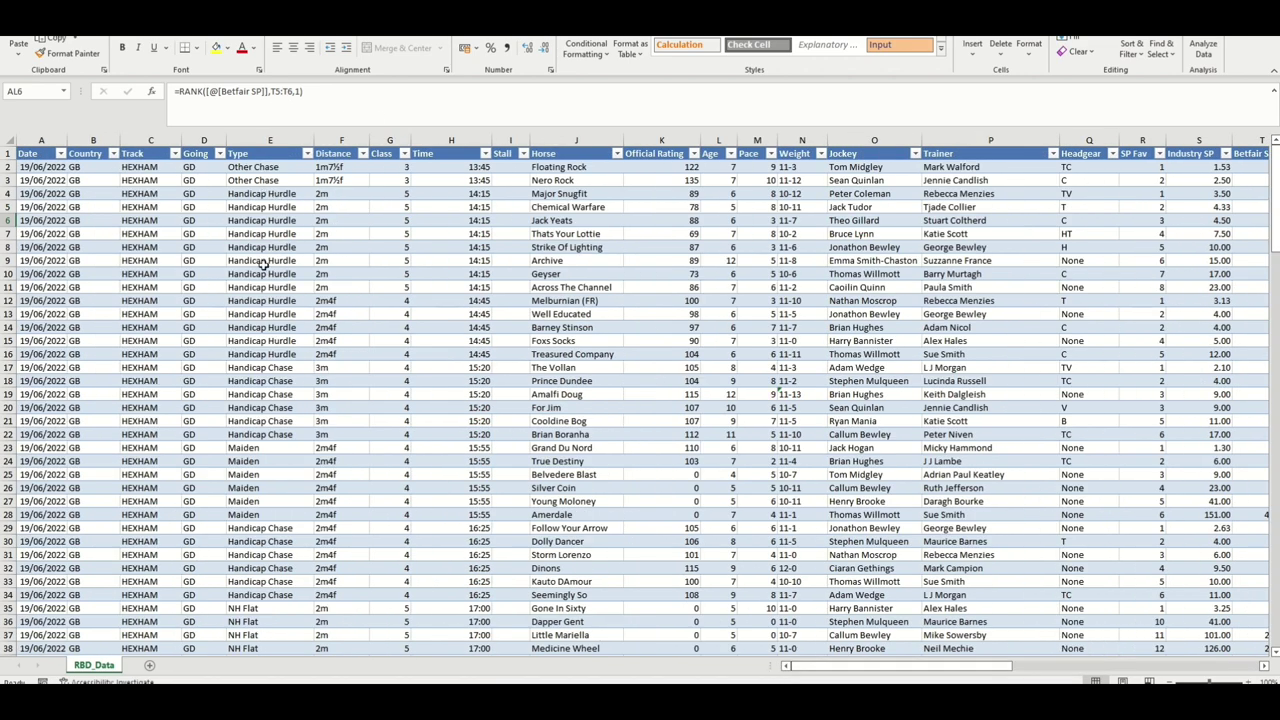
drag(890, 670, 1176, 678)
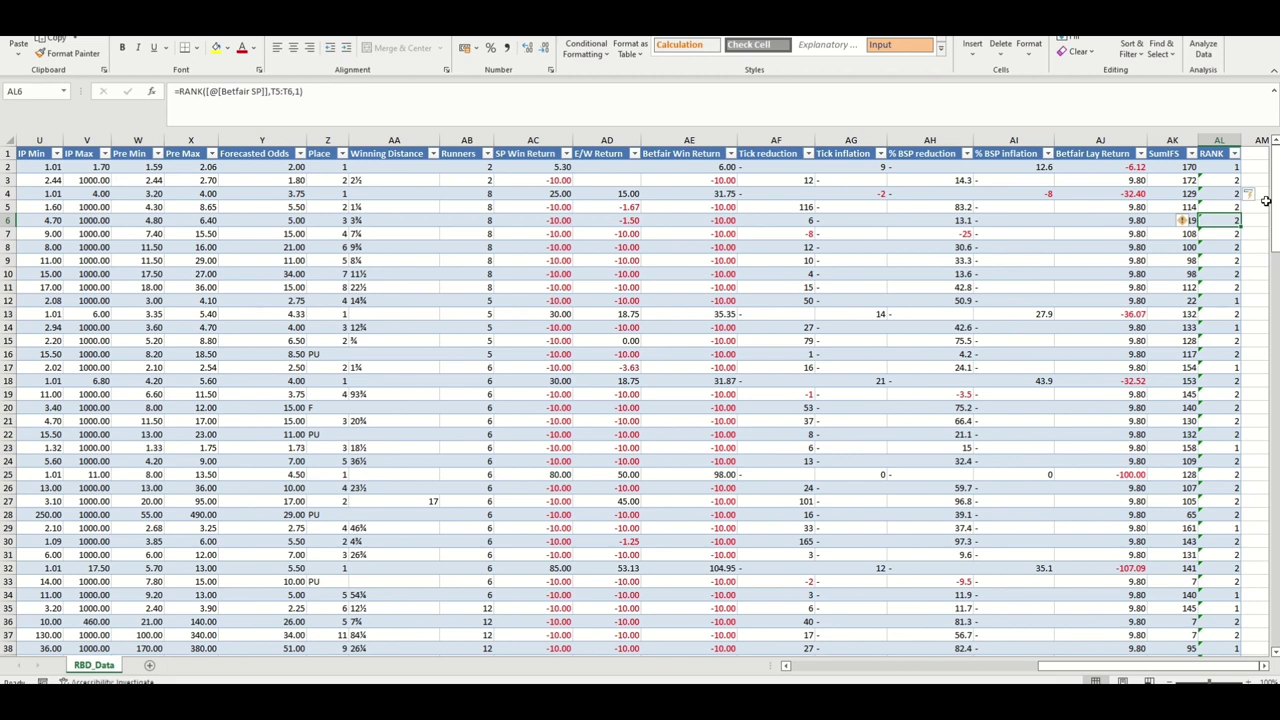
Begin =COUNTIFS( in AM1 and open its Function Arguments form.
click(1256, 154)
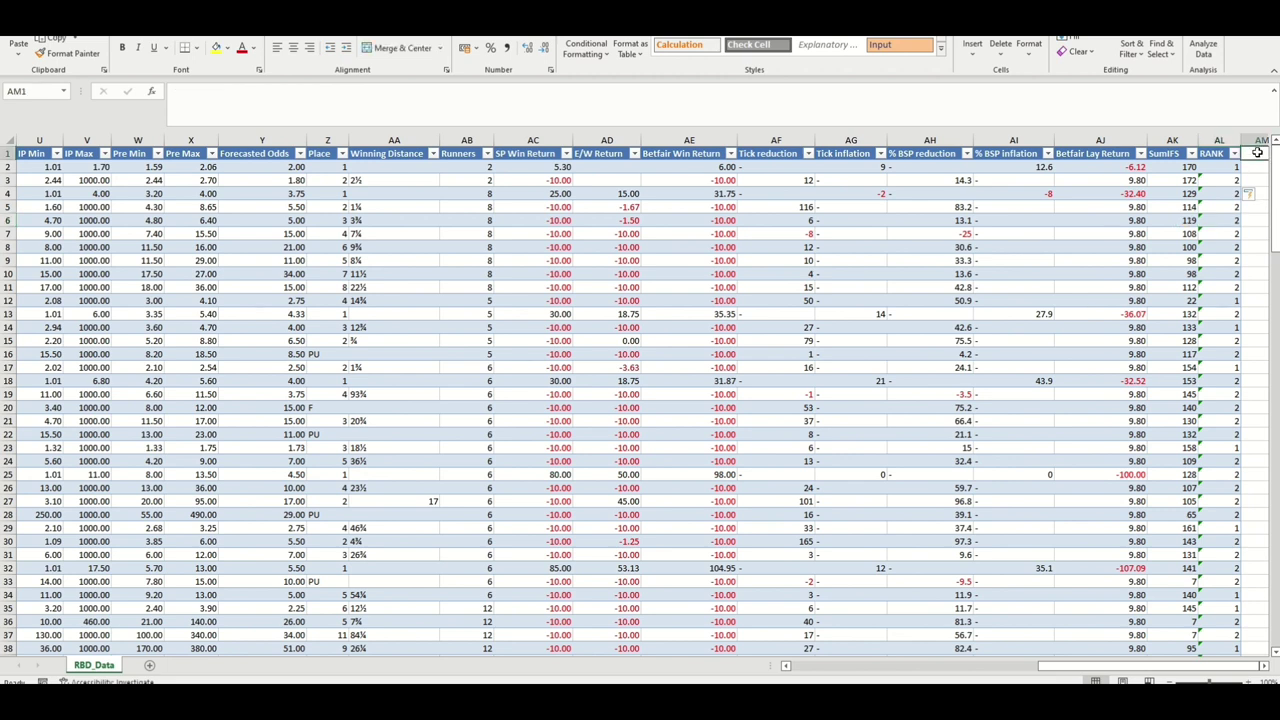
click(1264, 667)
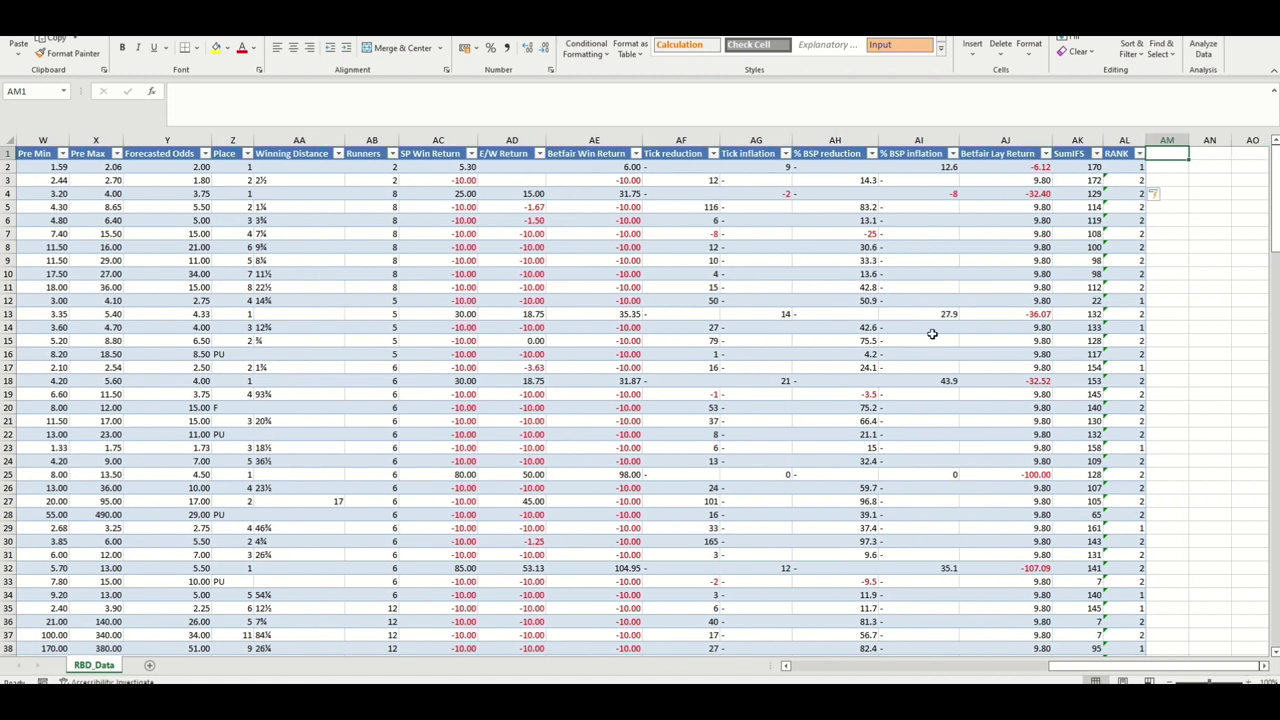
click(577, 96)
text(=C)
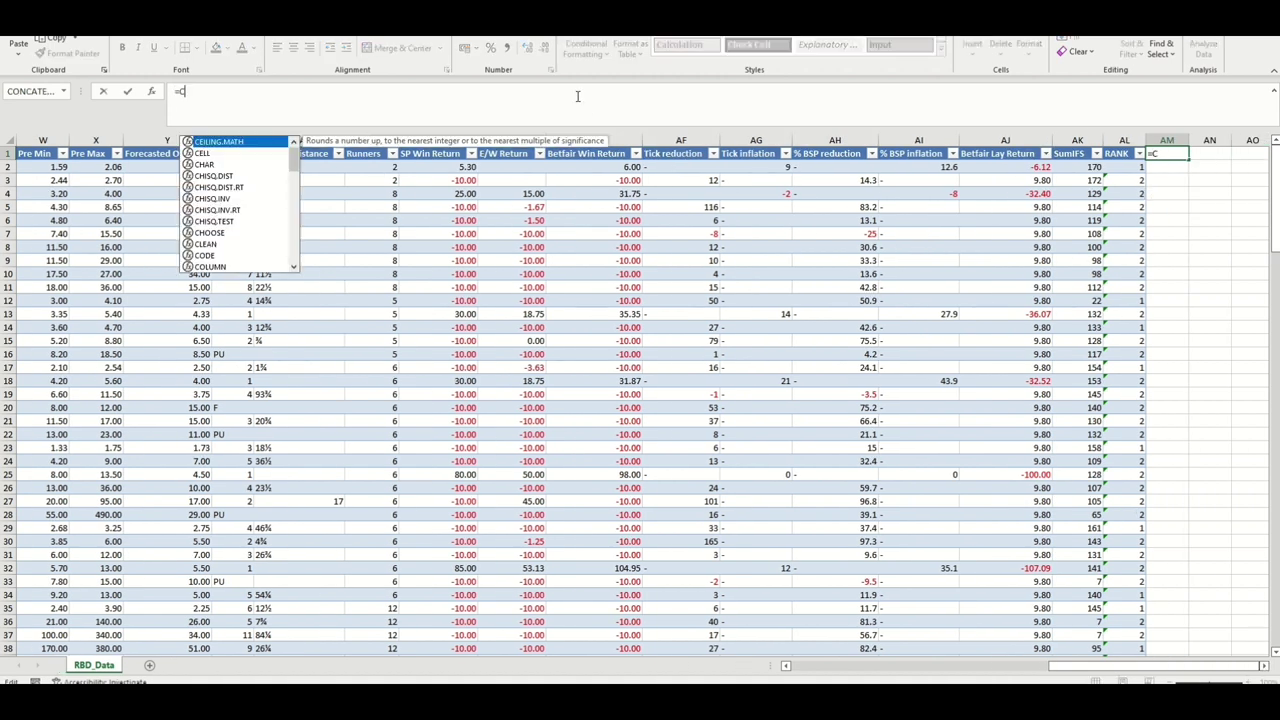
text(OUNTIFS)
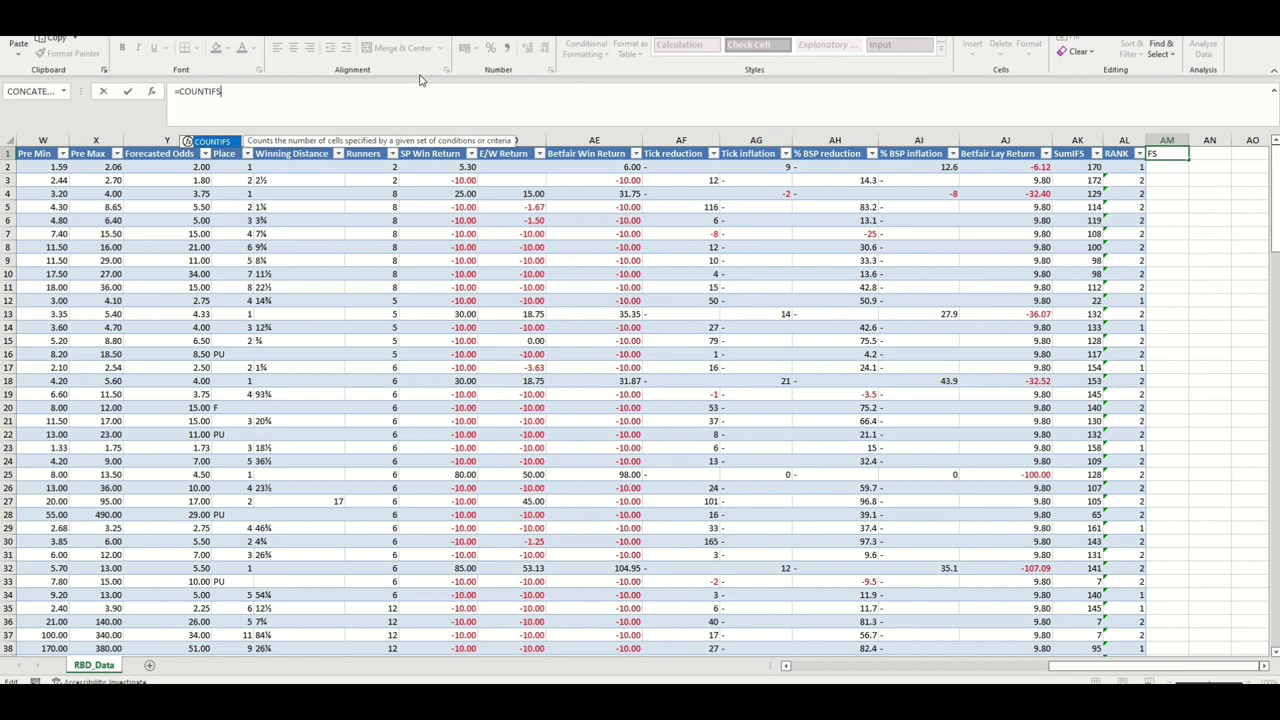
text(()
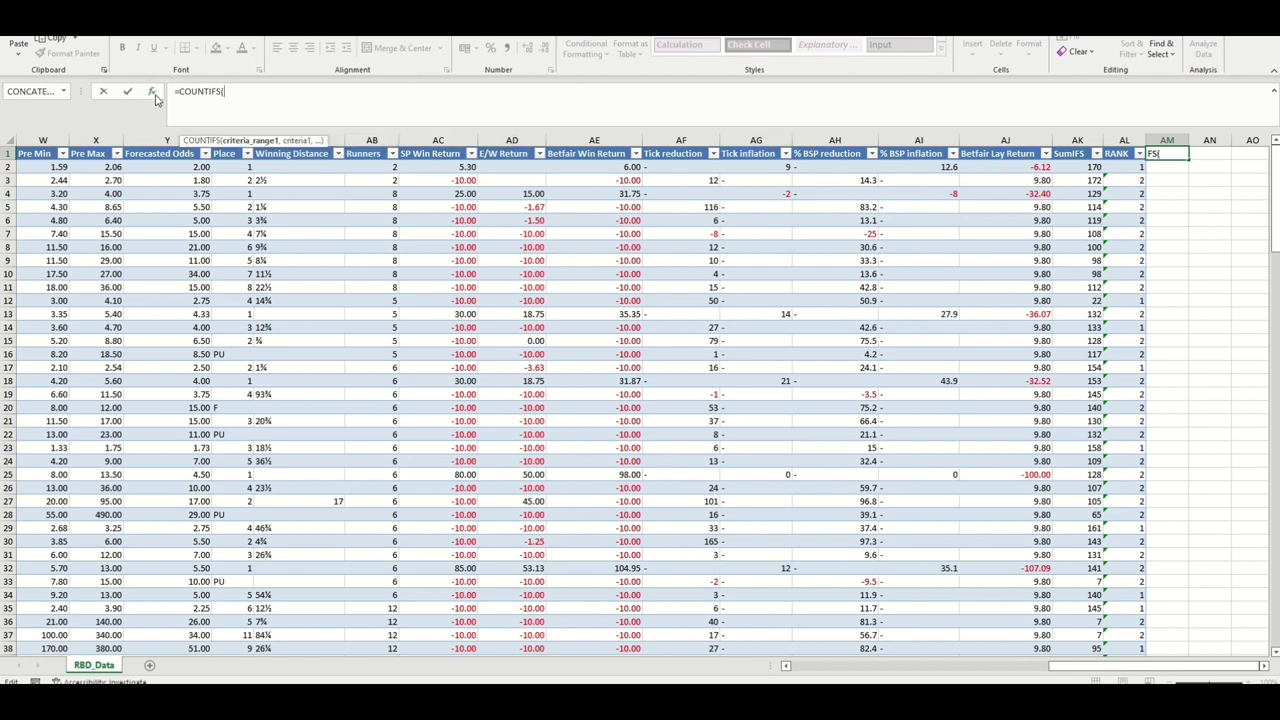
click(154, 94)
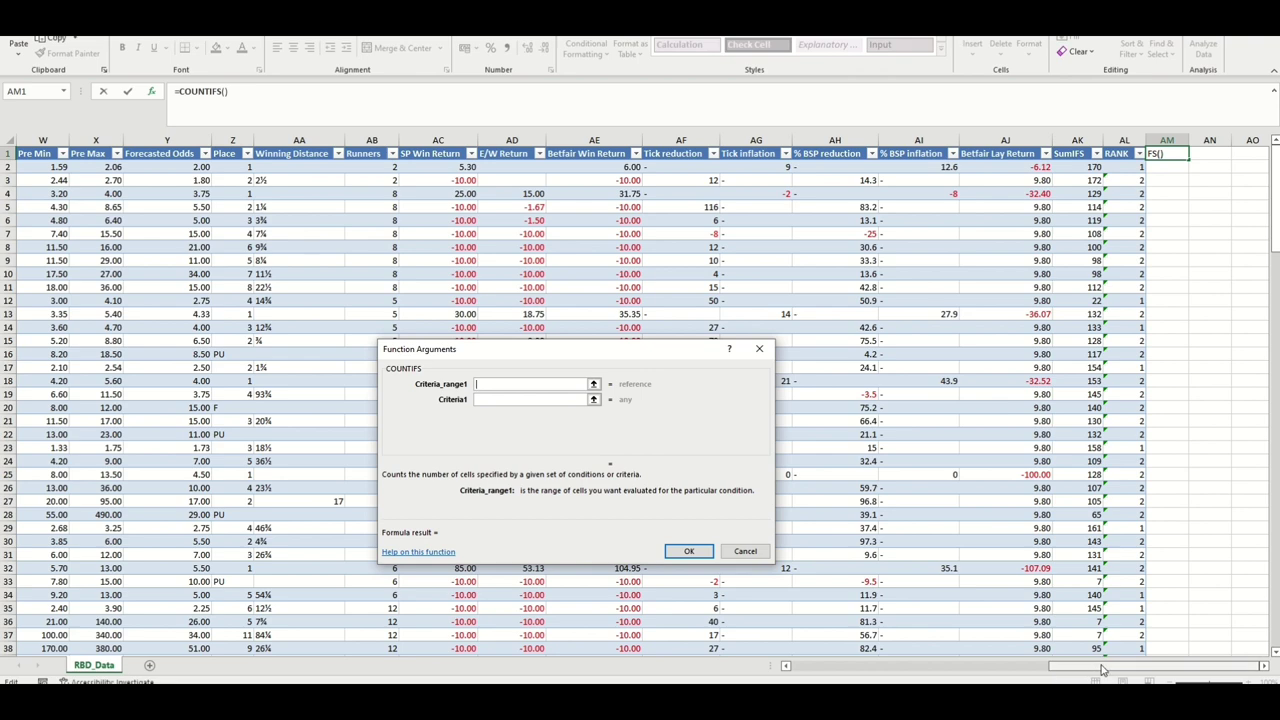
Set the first three criteria pairs: A:A with A2, C:C with C2, H:H with H2.
drag(1103, 670, 765, 678)
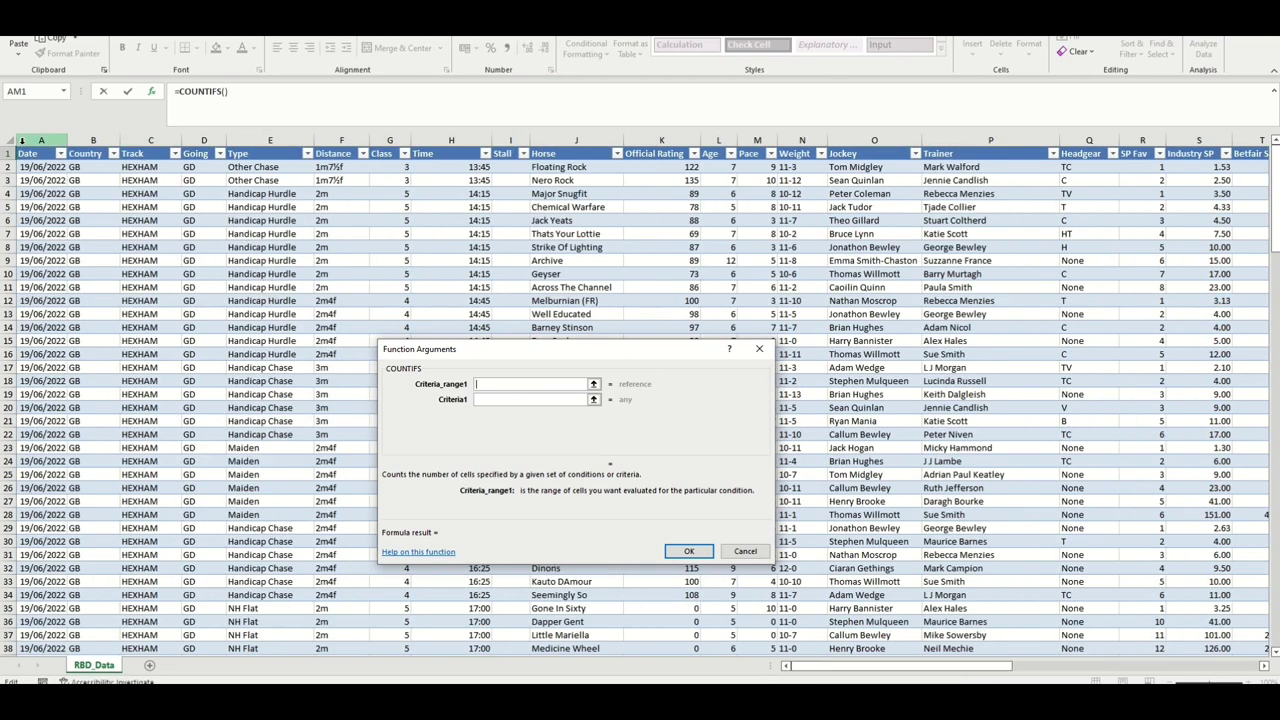
click(43, 140)
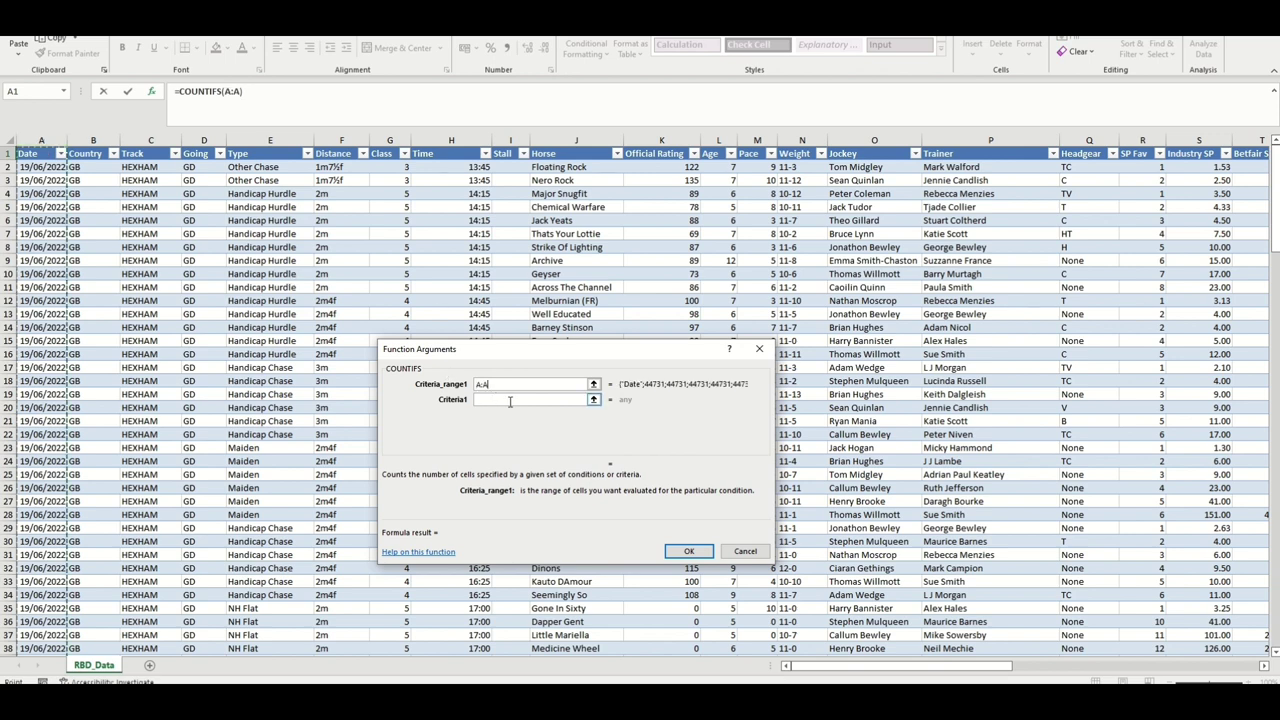
key(Tab)
click(33, 172)
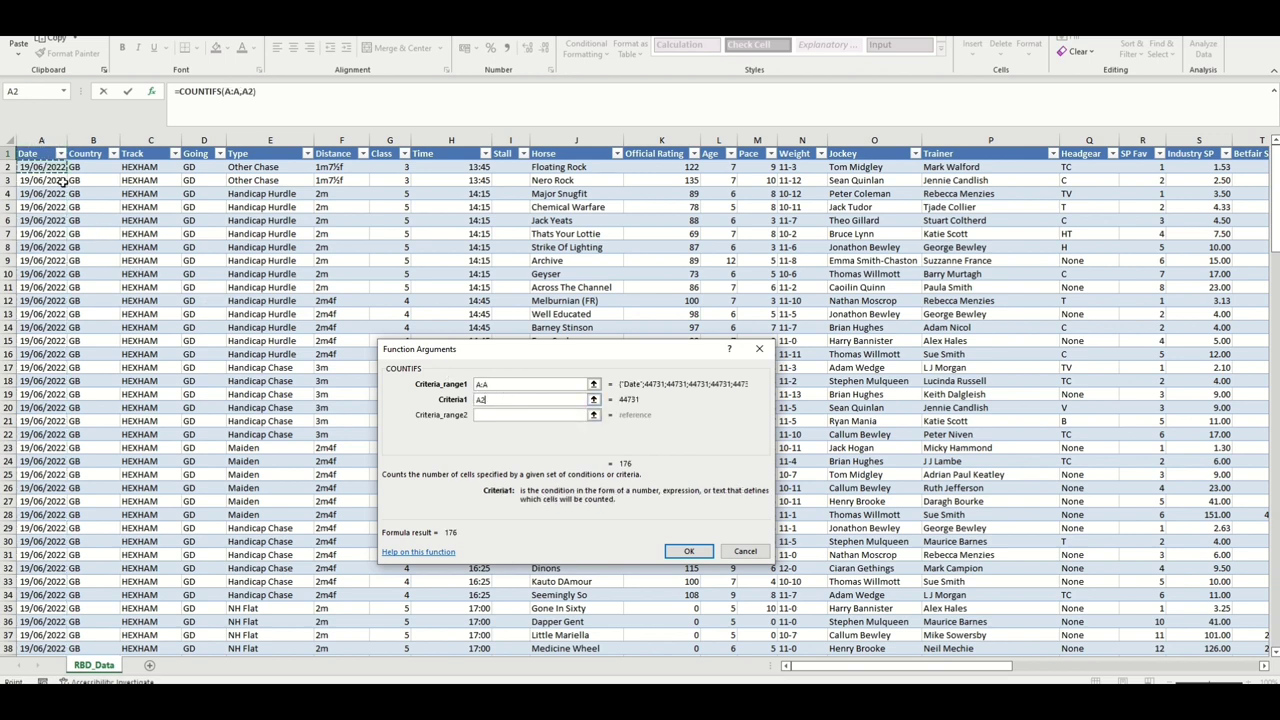
click(513, 417)
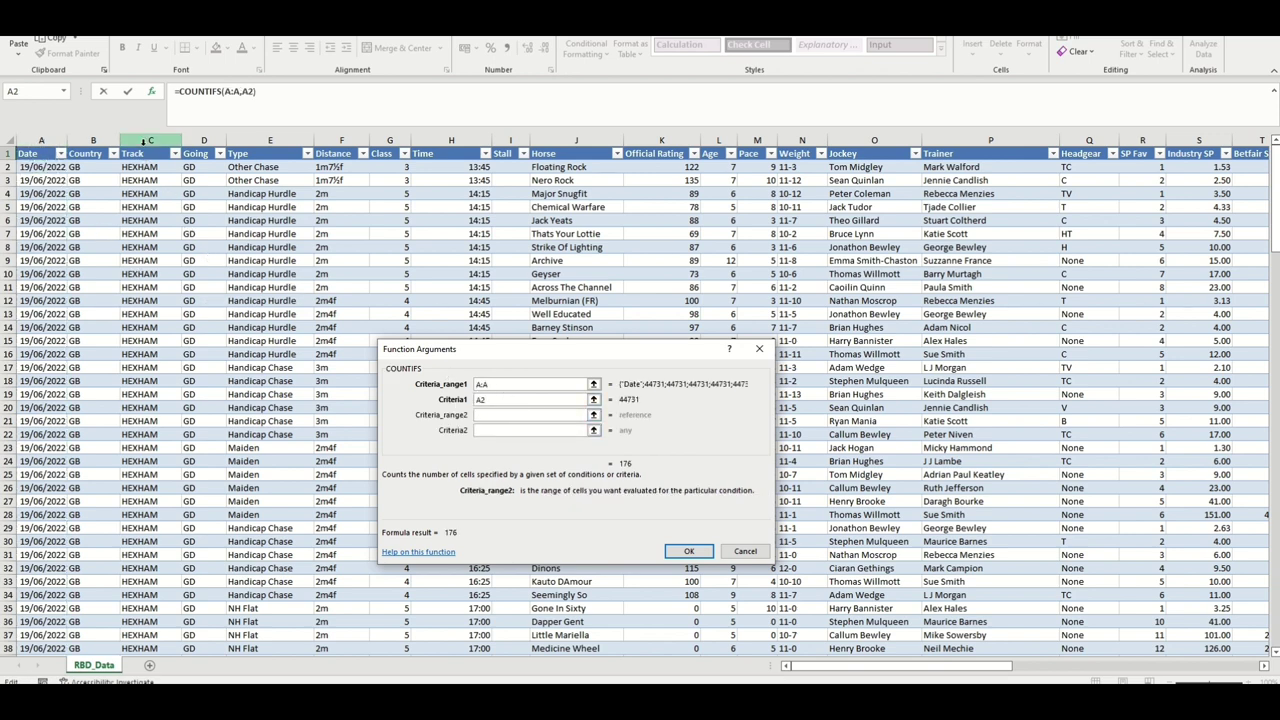
click(146, 140)
key(Tab)
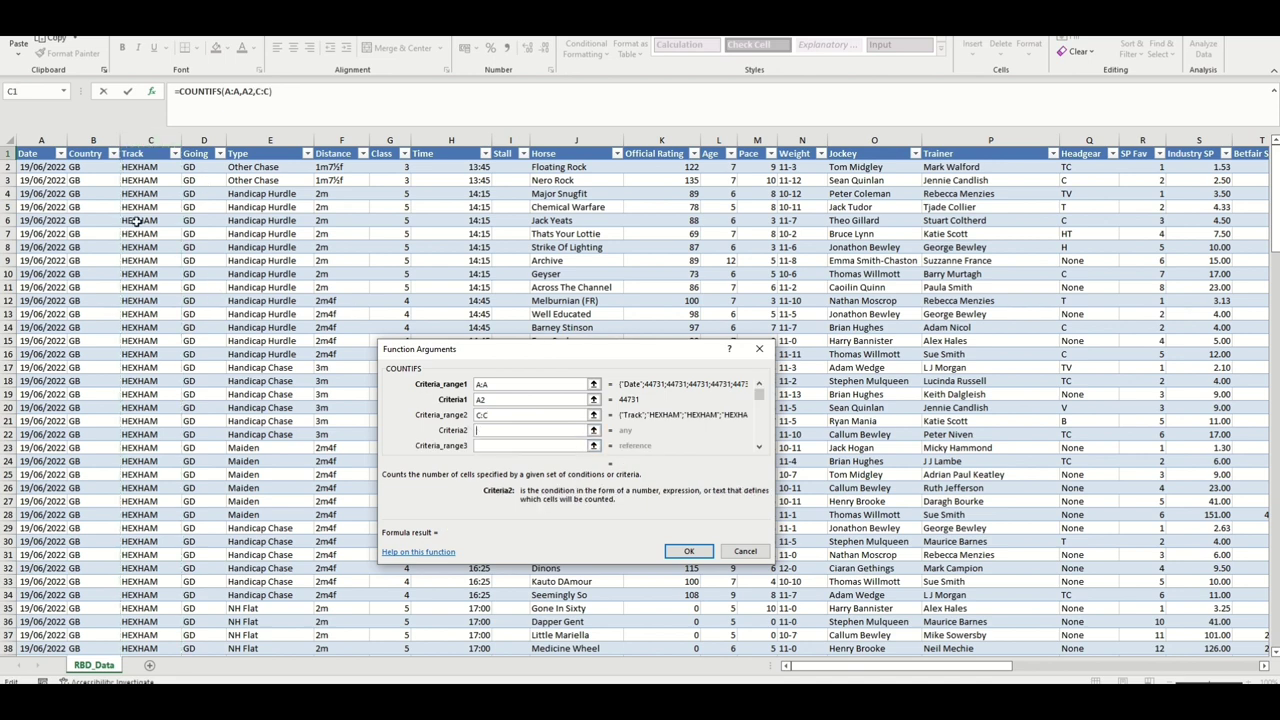
click(132, 168)
key(Tab)
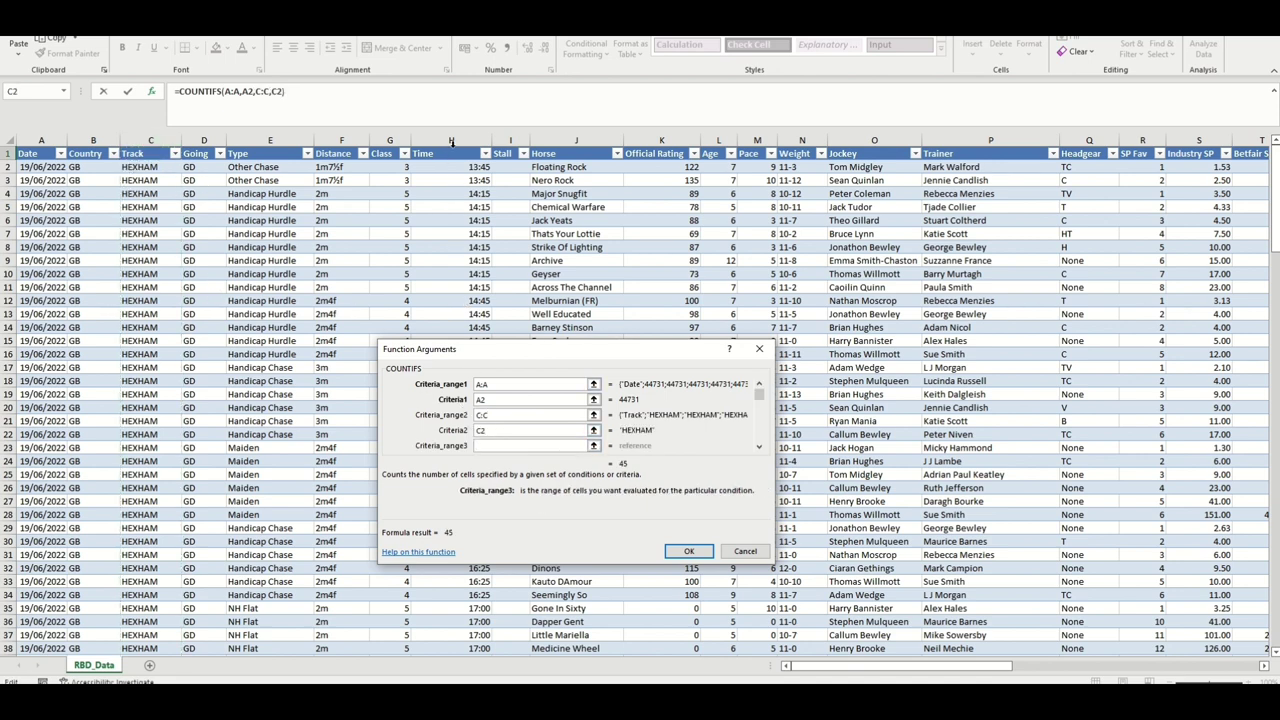
click(451, 140)
key(Tab)
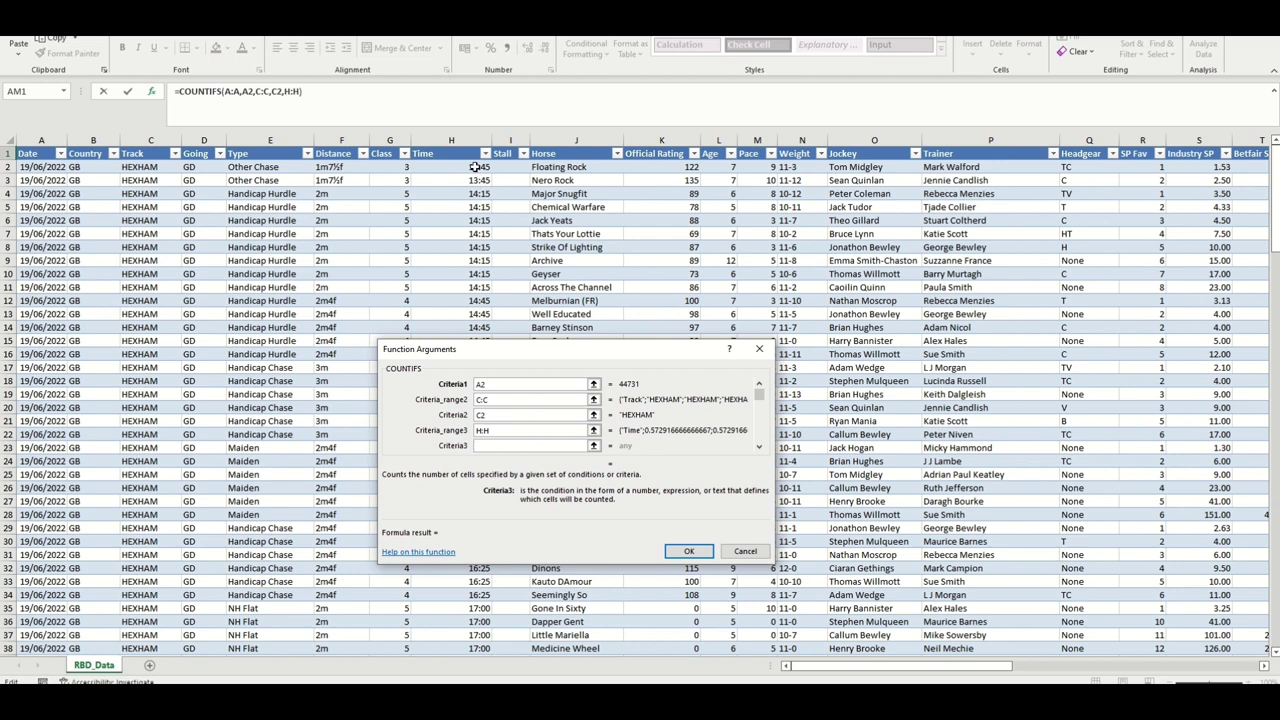
click(476, 167)
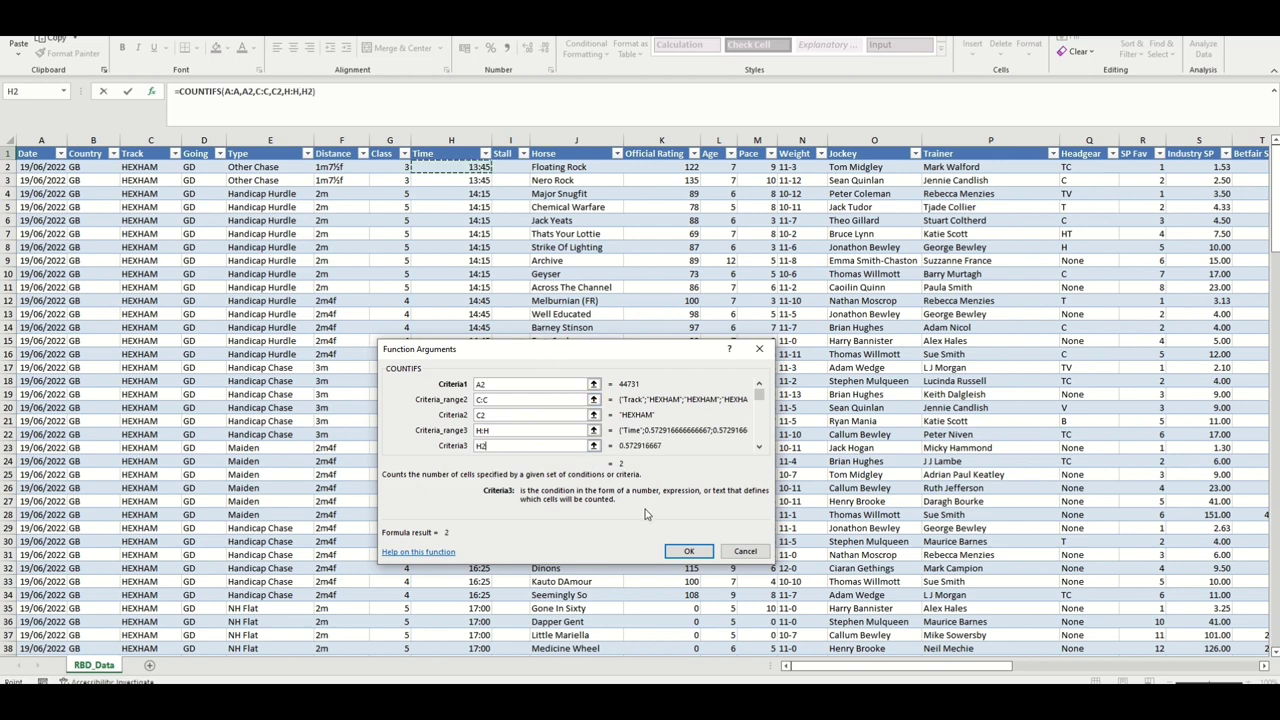
Add the fourth pair T:T with "<"&T2, then move to the formula's end.
key(Tab)
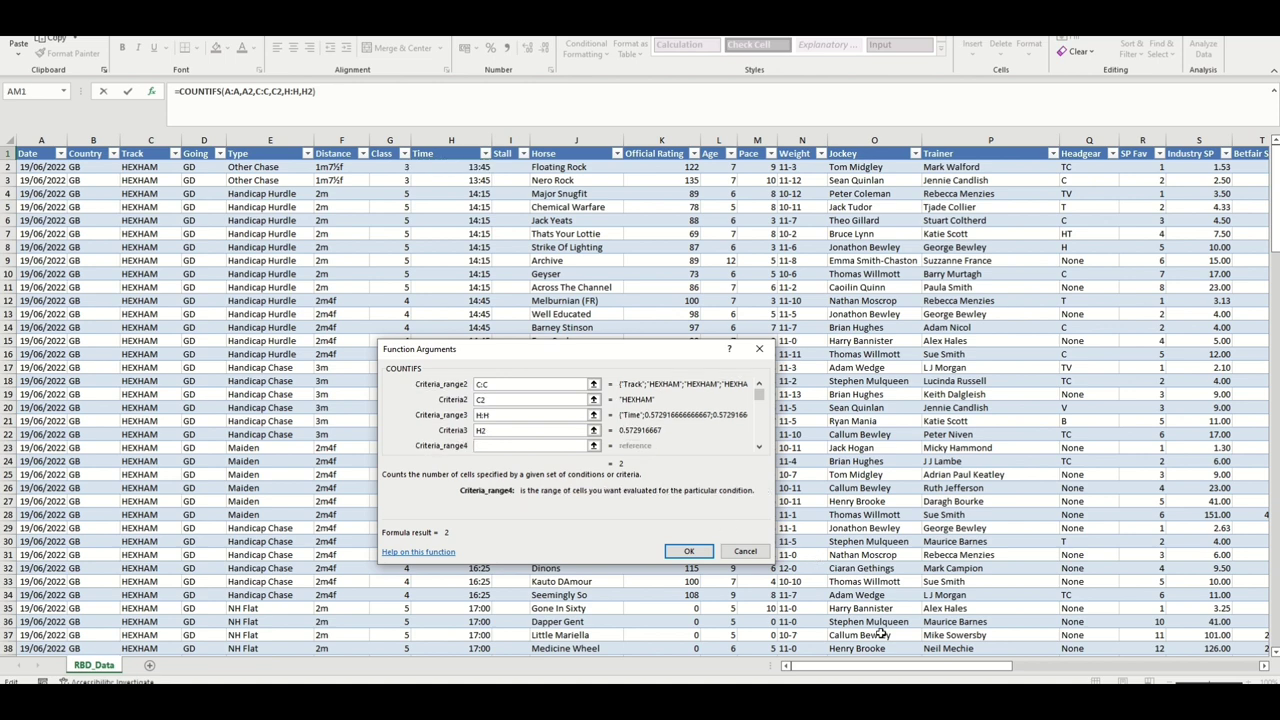
drag(886, 668, 998, 668)
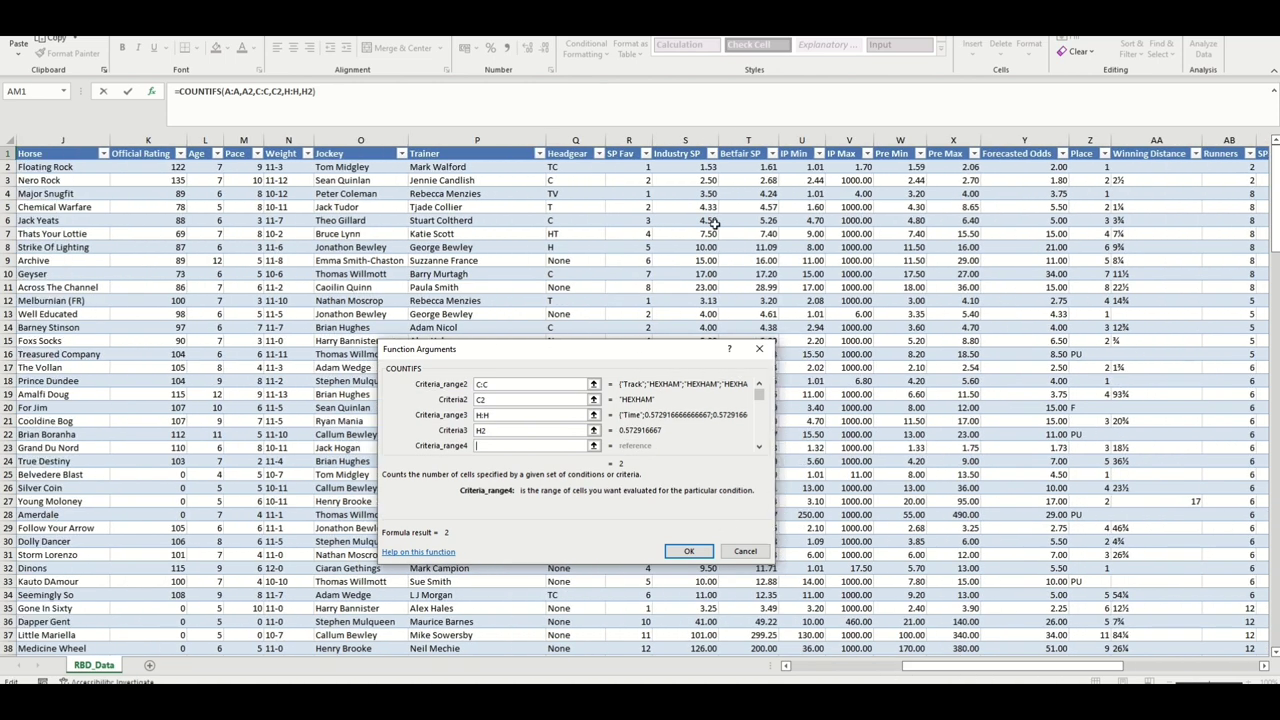
click(748, 141)
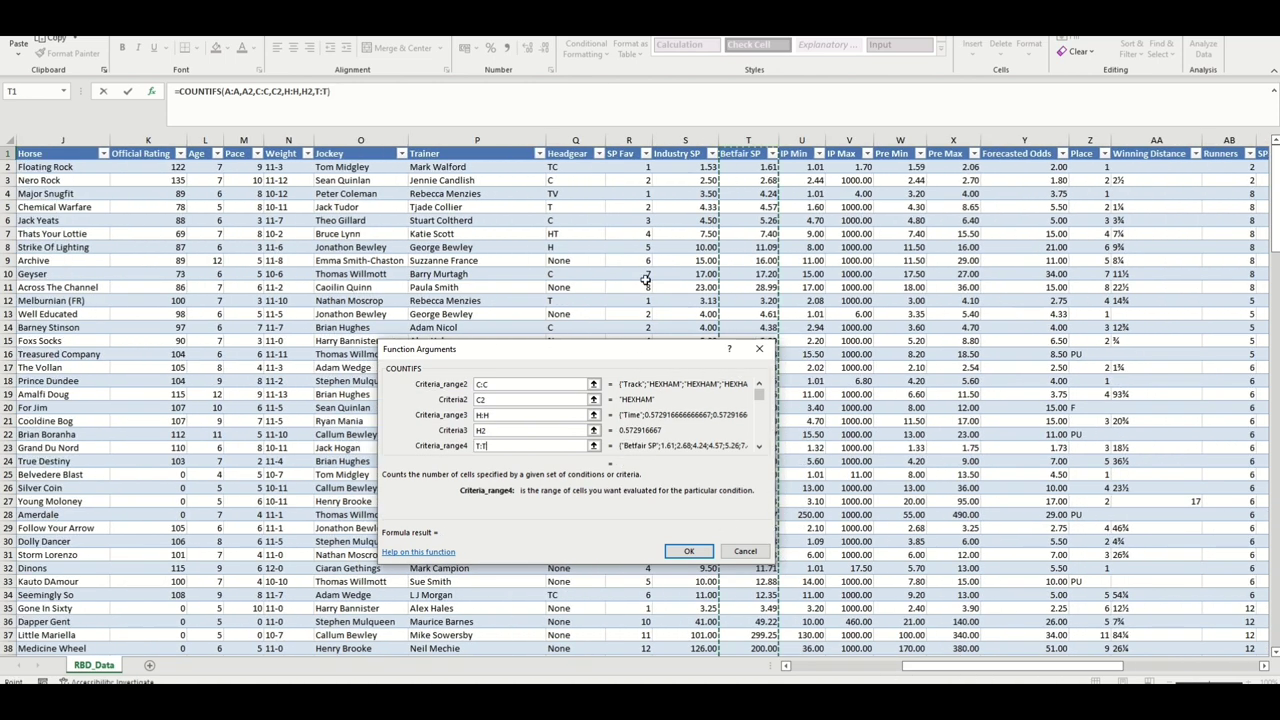
click(533, 448)
key(Tab)
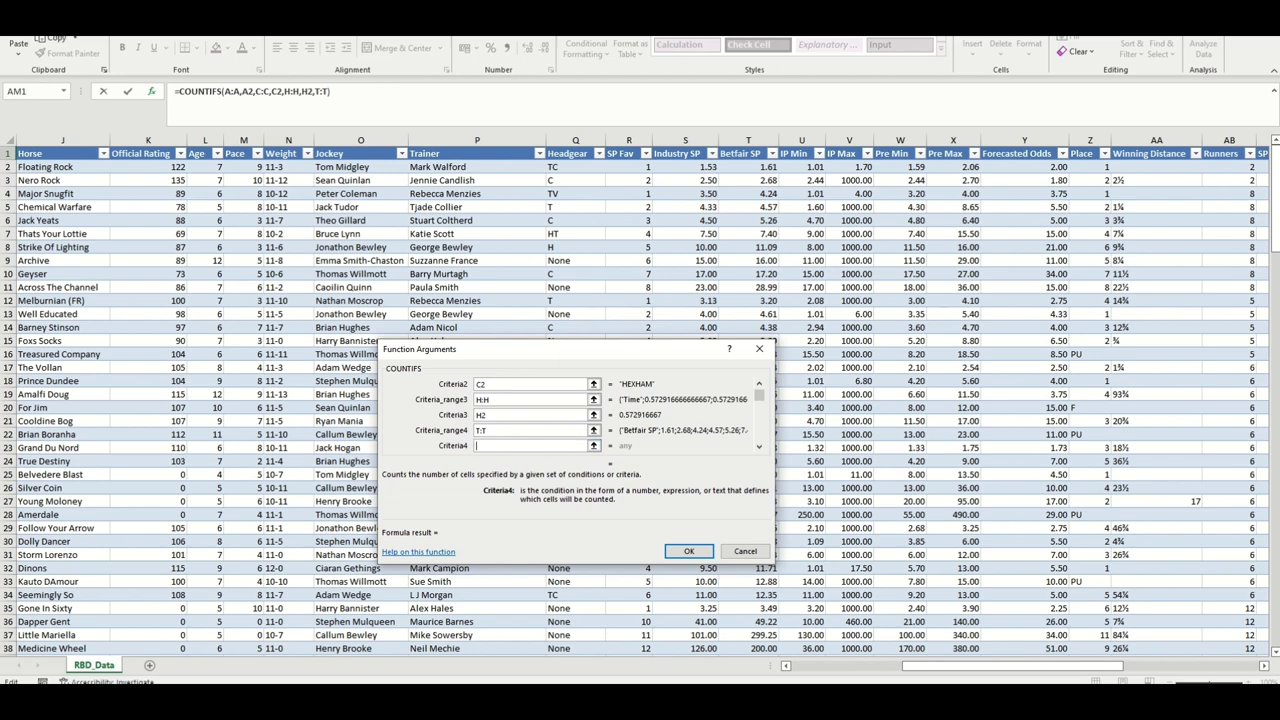
click(492, 446)
text("<"&)
click(756, 167)
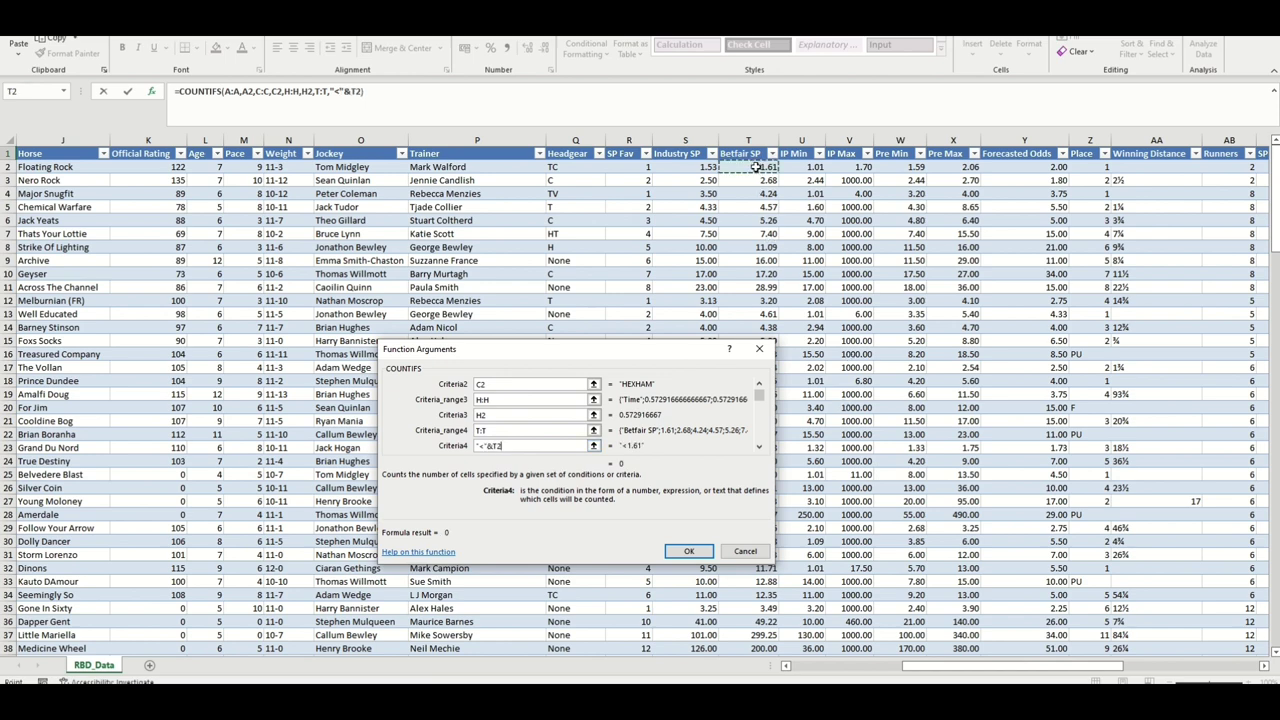
click(394, 92)
Finish the first COUNTIFS with +1 and enter the column heading 'COUNTIFS'.
text(+1)
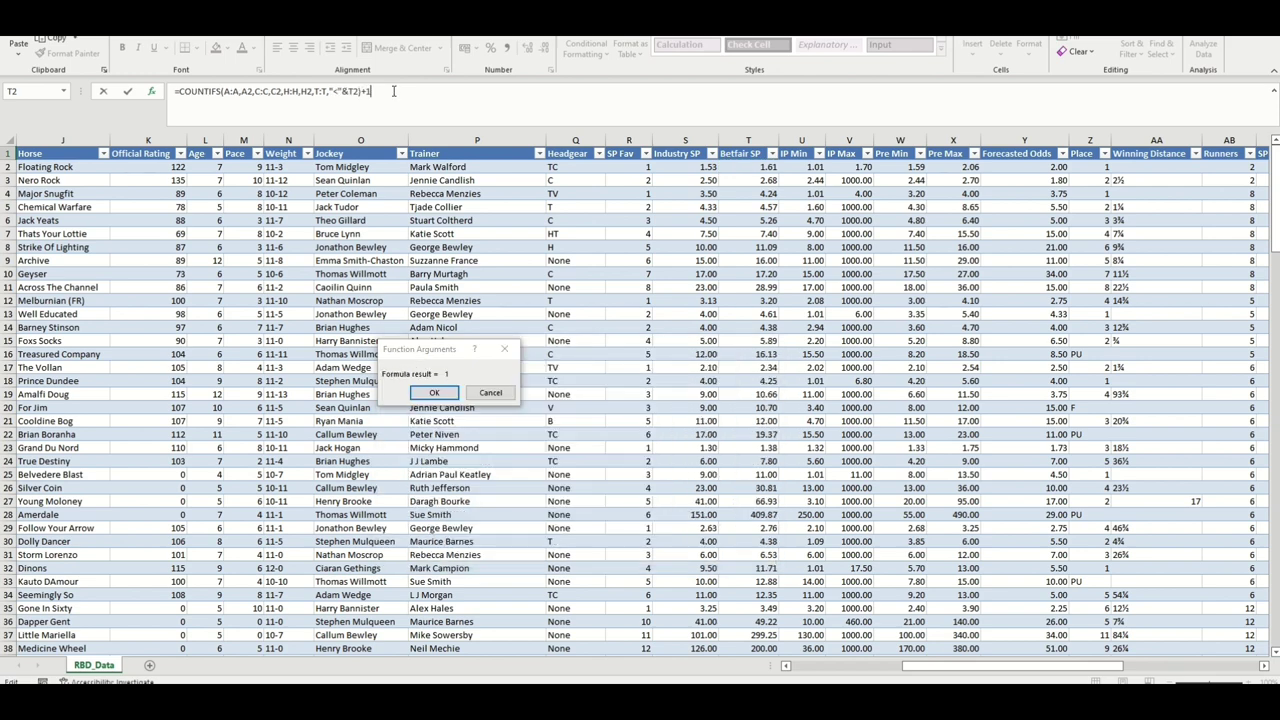
click(426, 393)
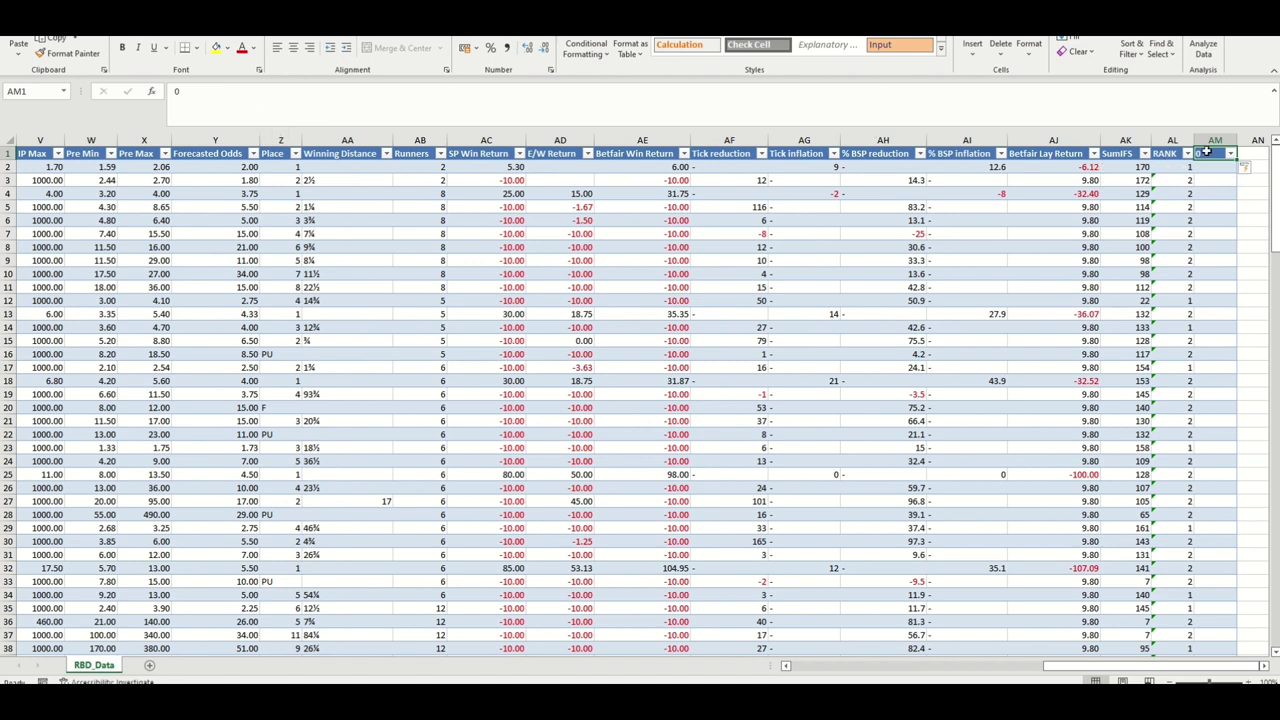
text(COUNTI)
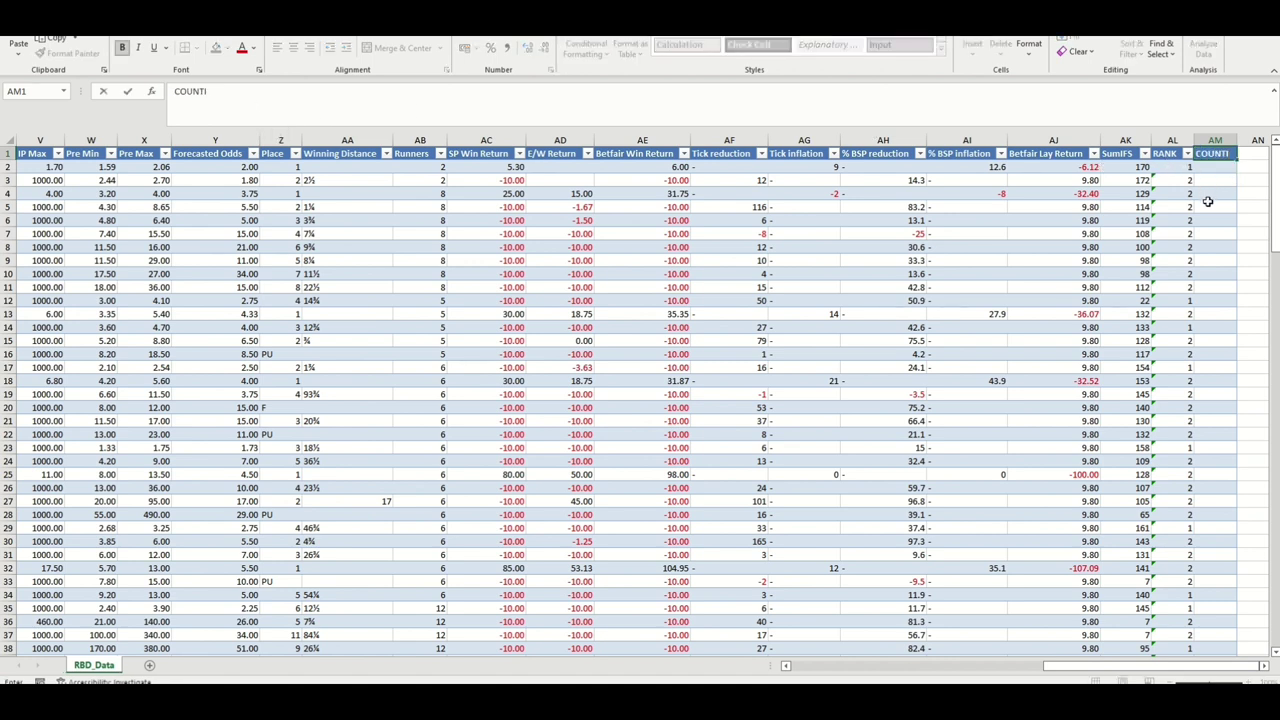
text(FS)
key(Return)
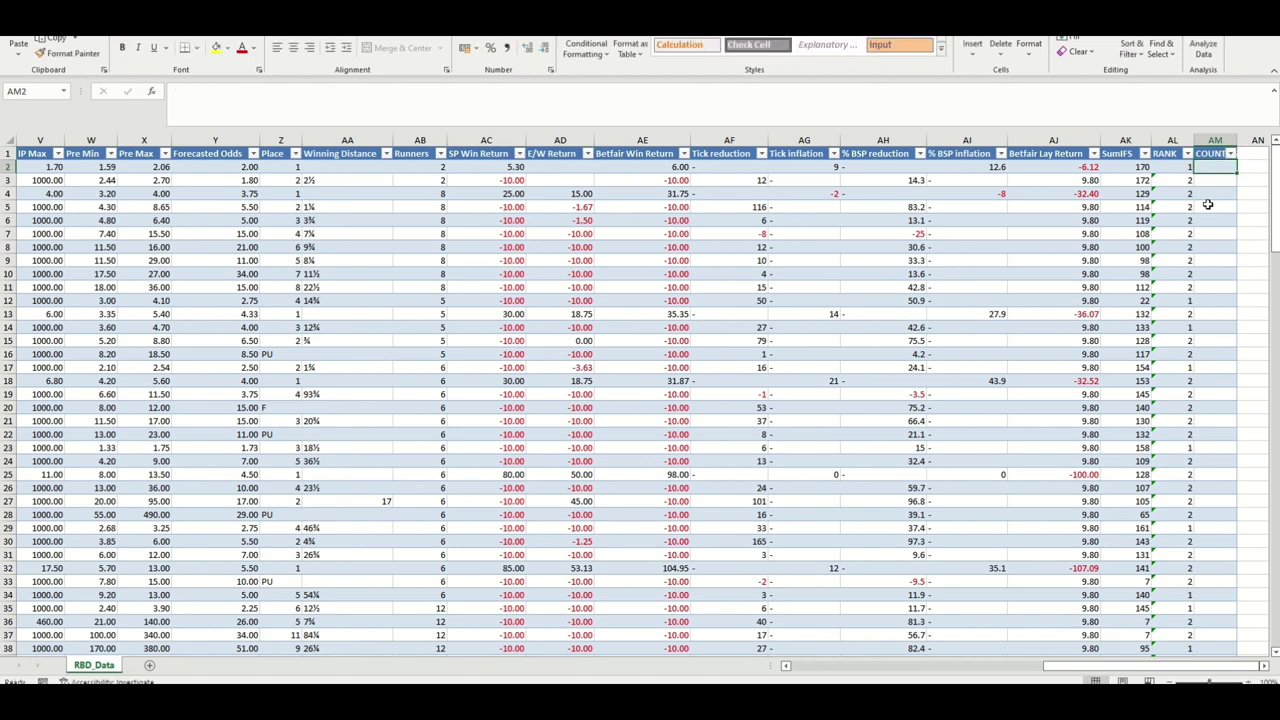
text(=c)
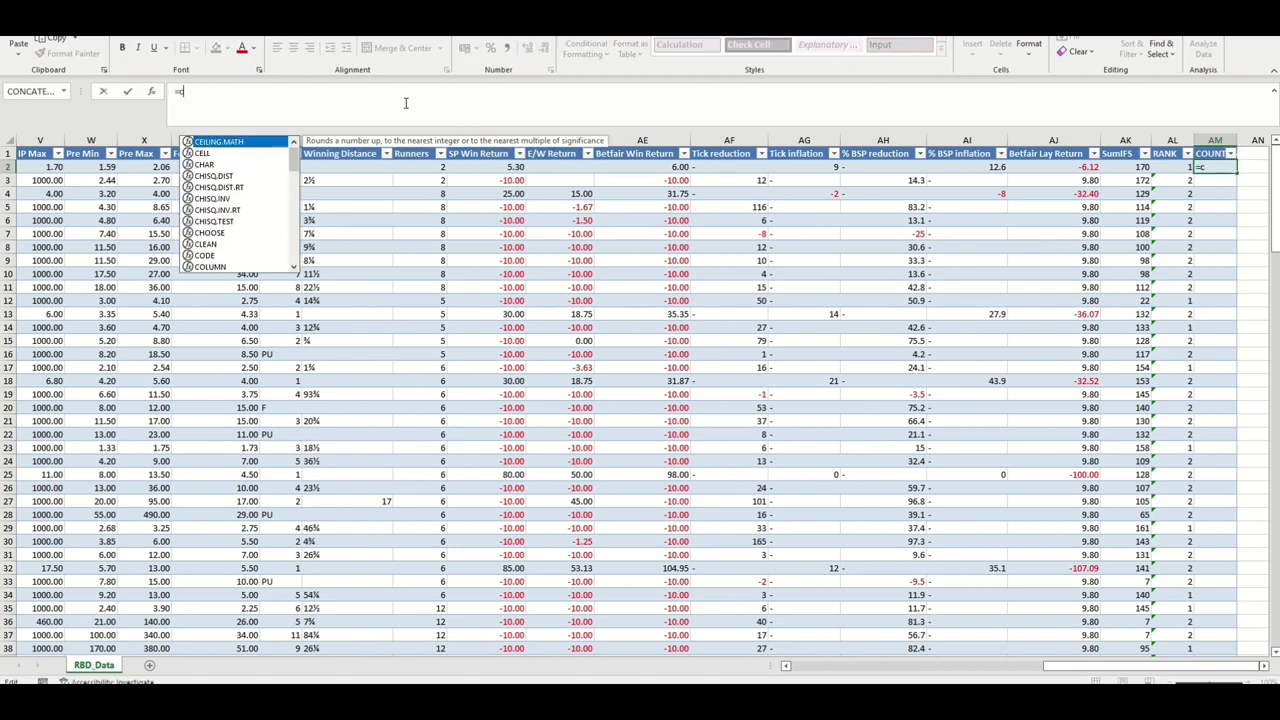
text(ountifs()
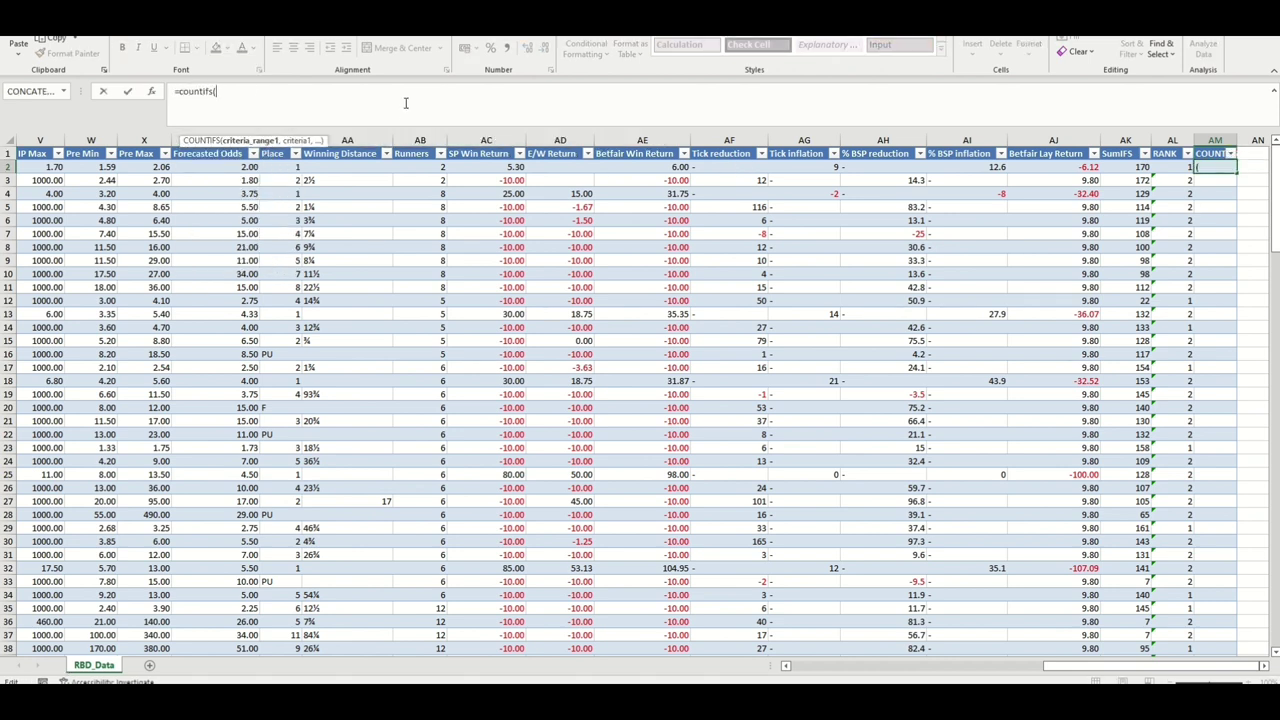
click(151, 91)
drag(1050, 666, 800, 666)
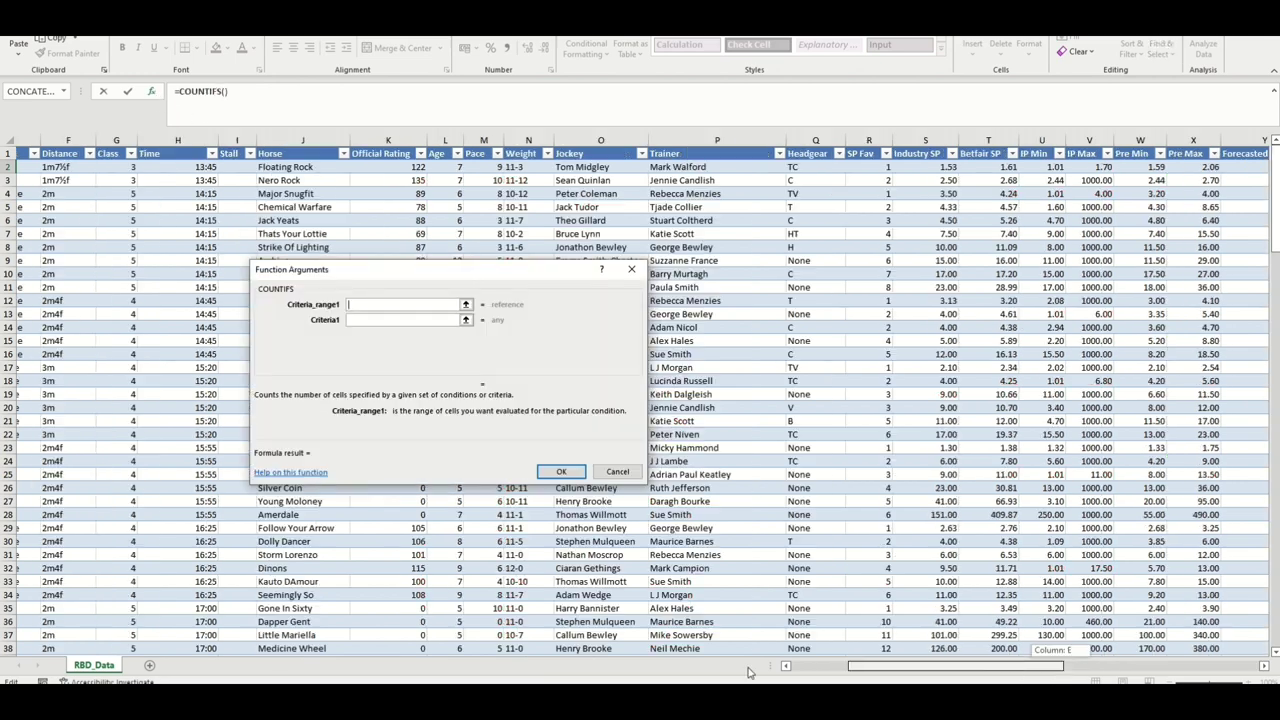
click(41, 140)
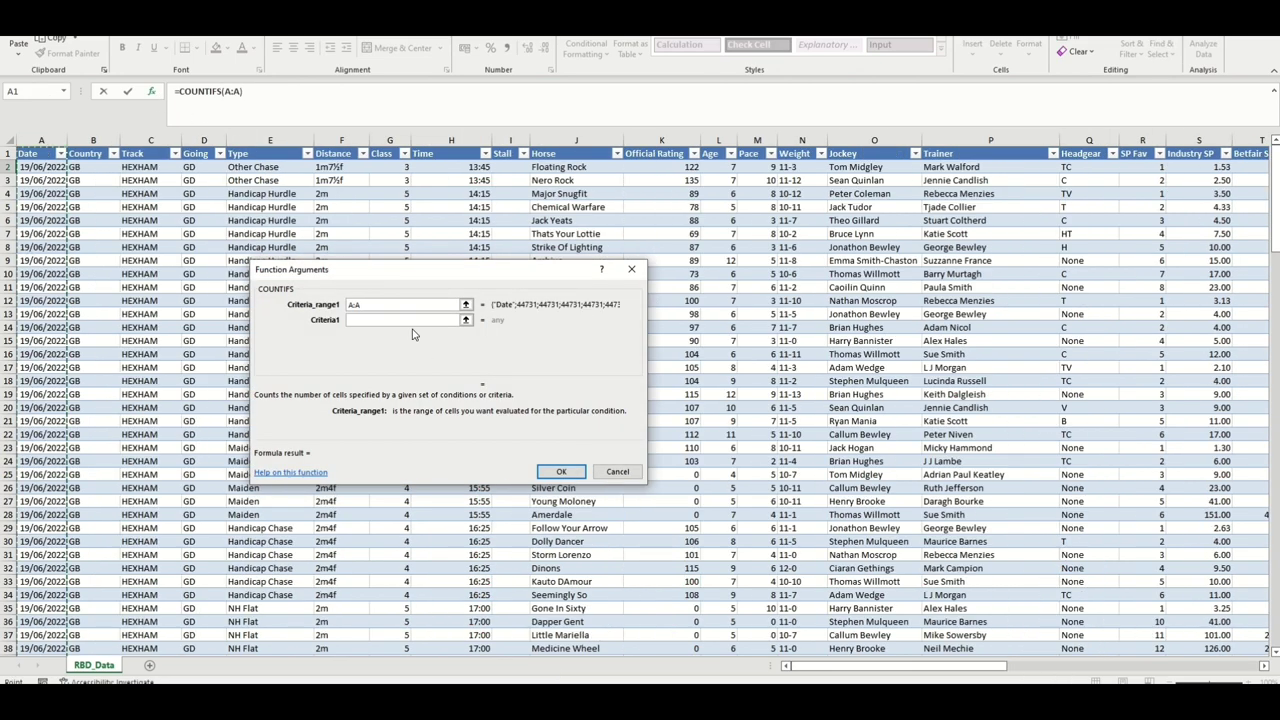
click(408, 320)
click(45, 167)
click(385, 336)
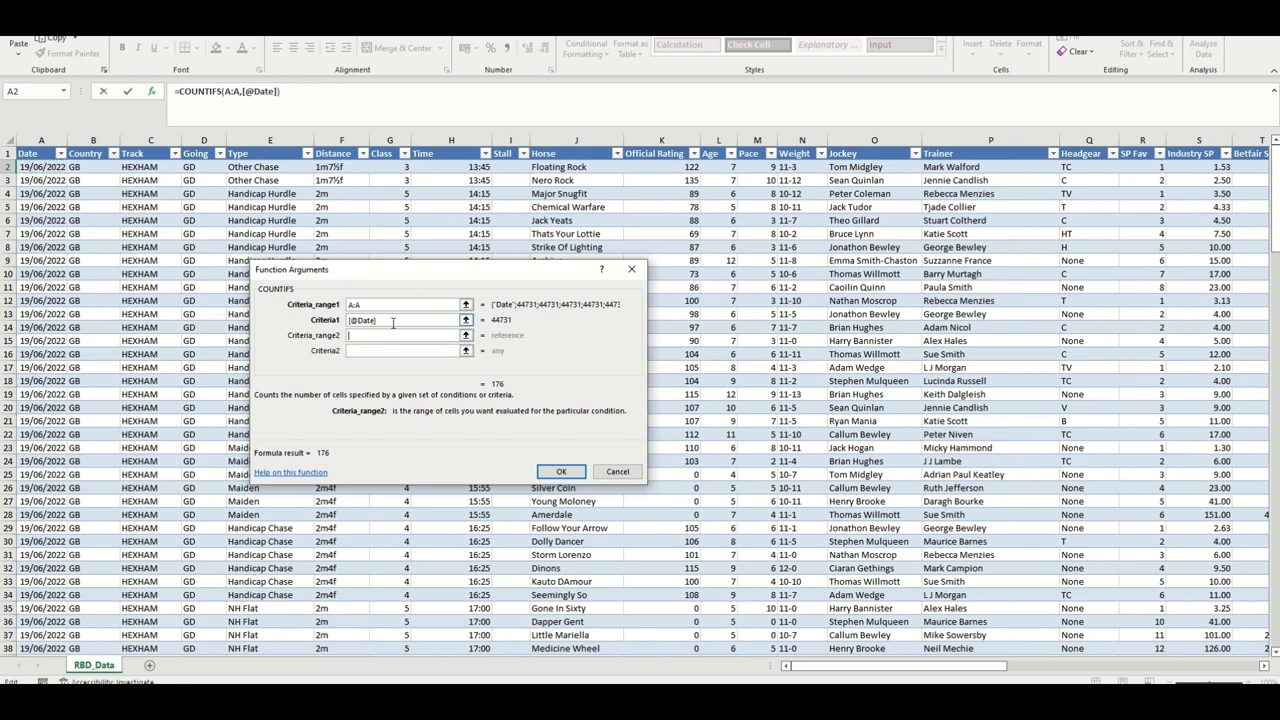
click(150, 140)
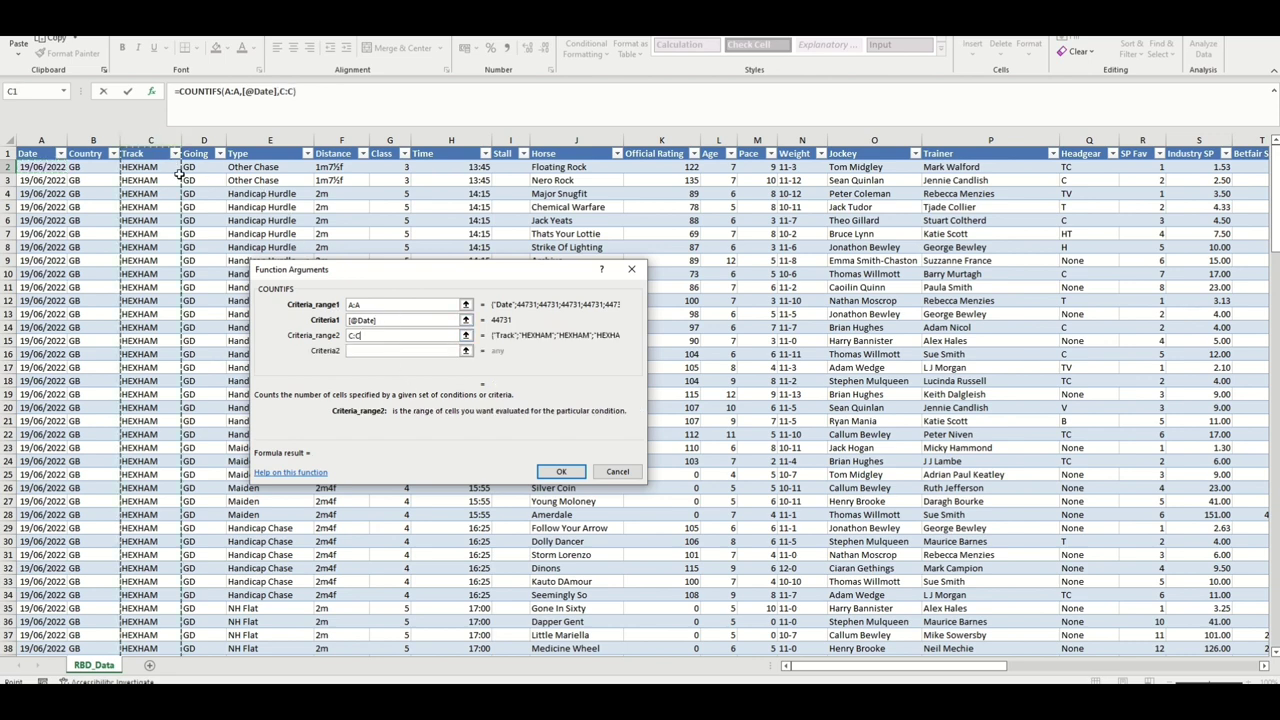
click(379, 351)
click(150, 167)
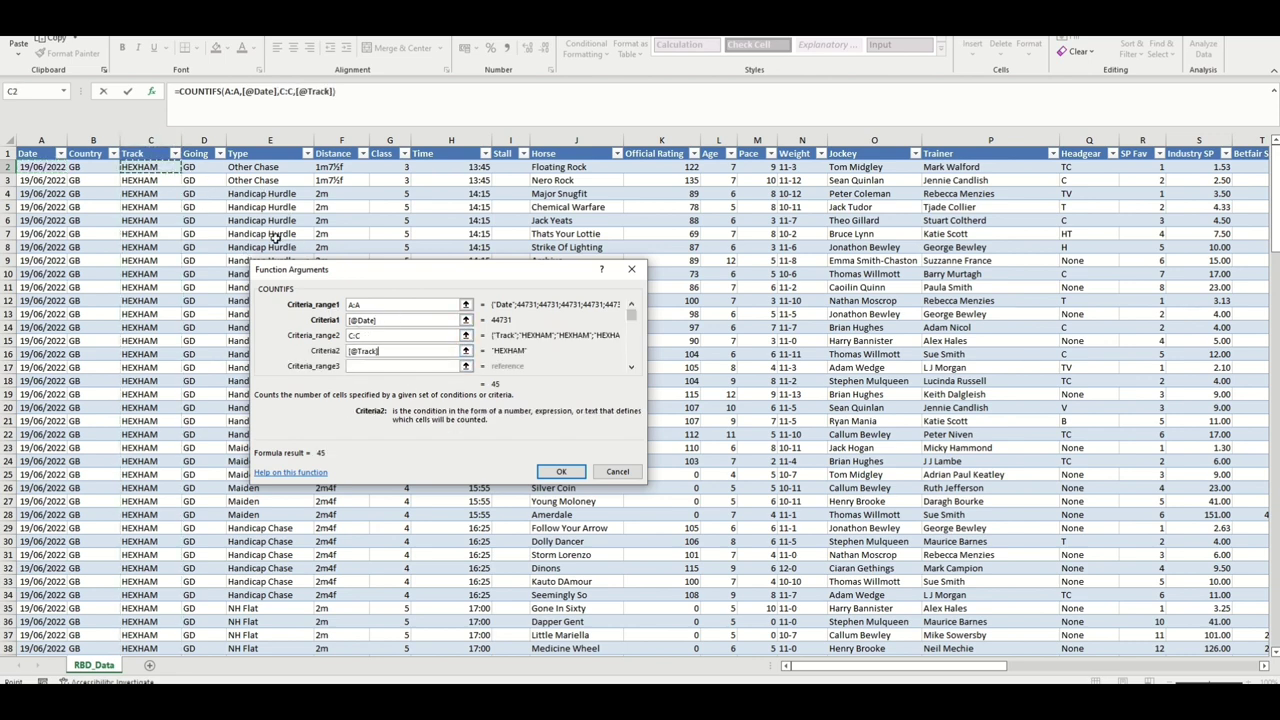
click(368, 364)
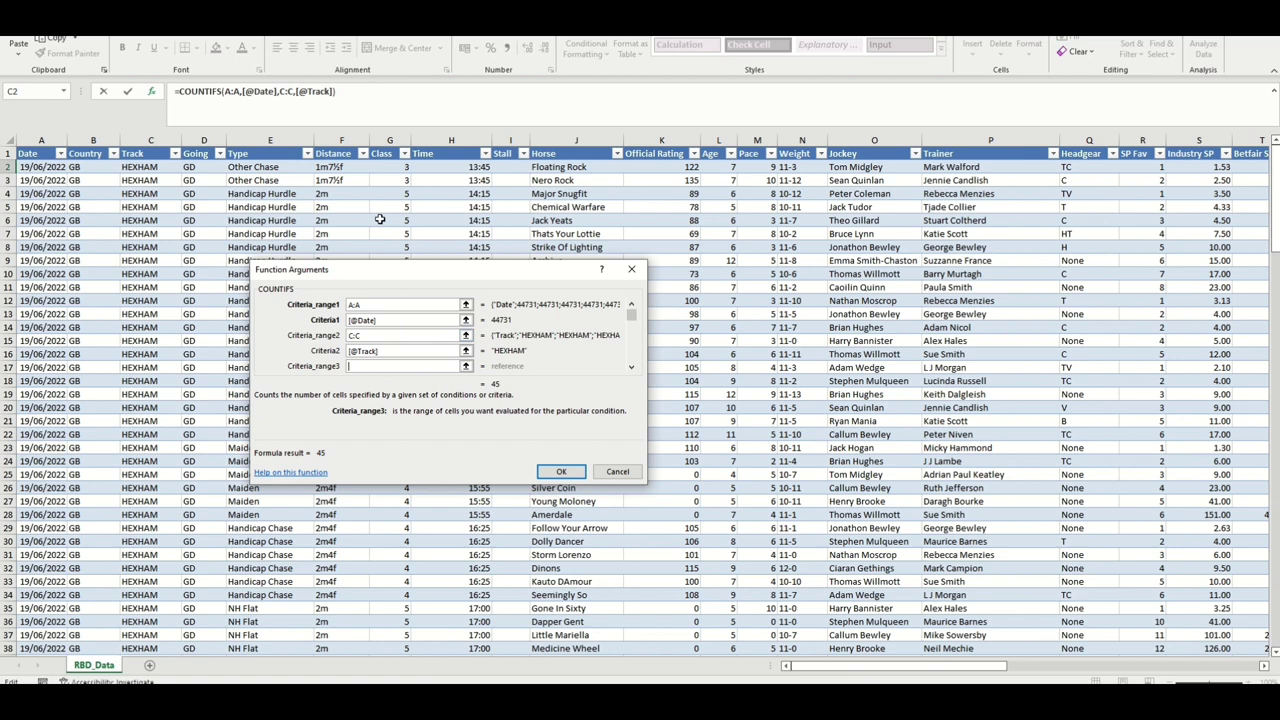
click(451, 140)
key(Tab)
click(455, 170)
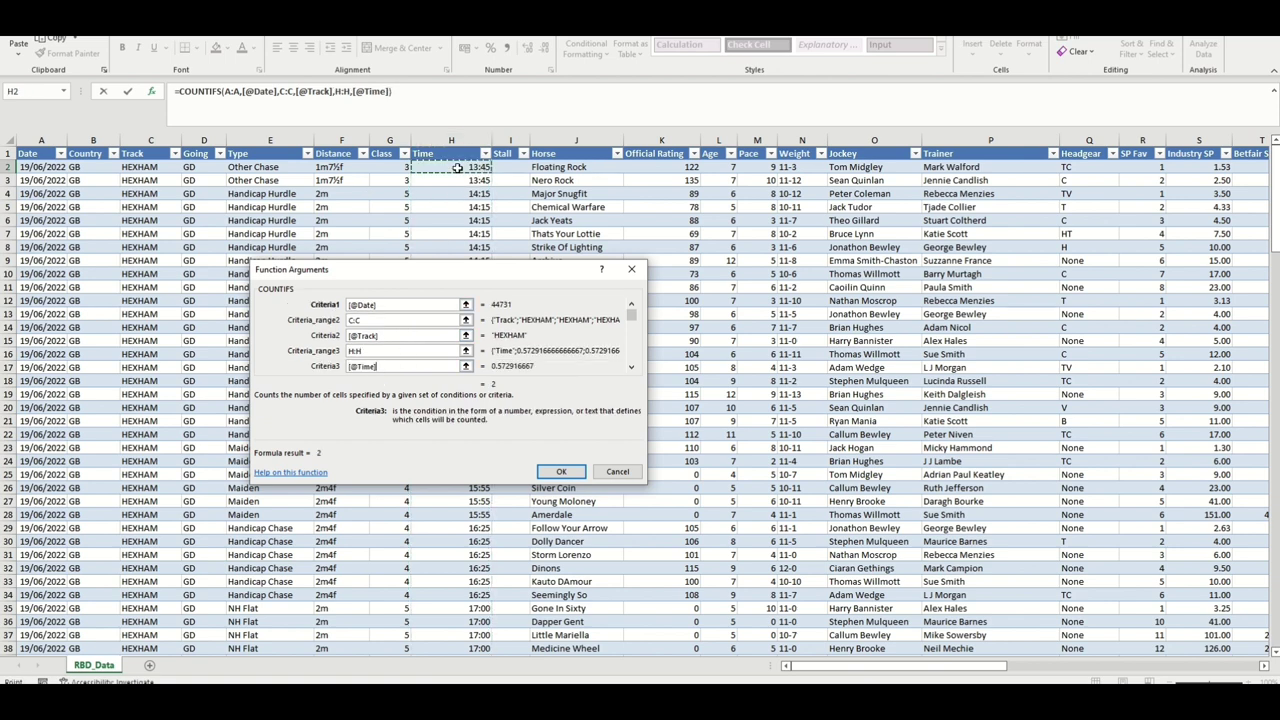
Set the fourth range T:T with criterion ">"&[@[Betfair SP]].
key(Tab)
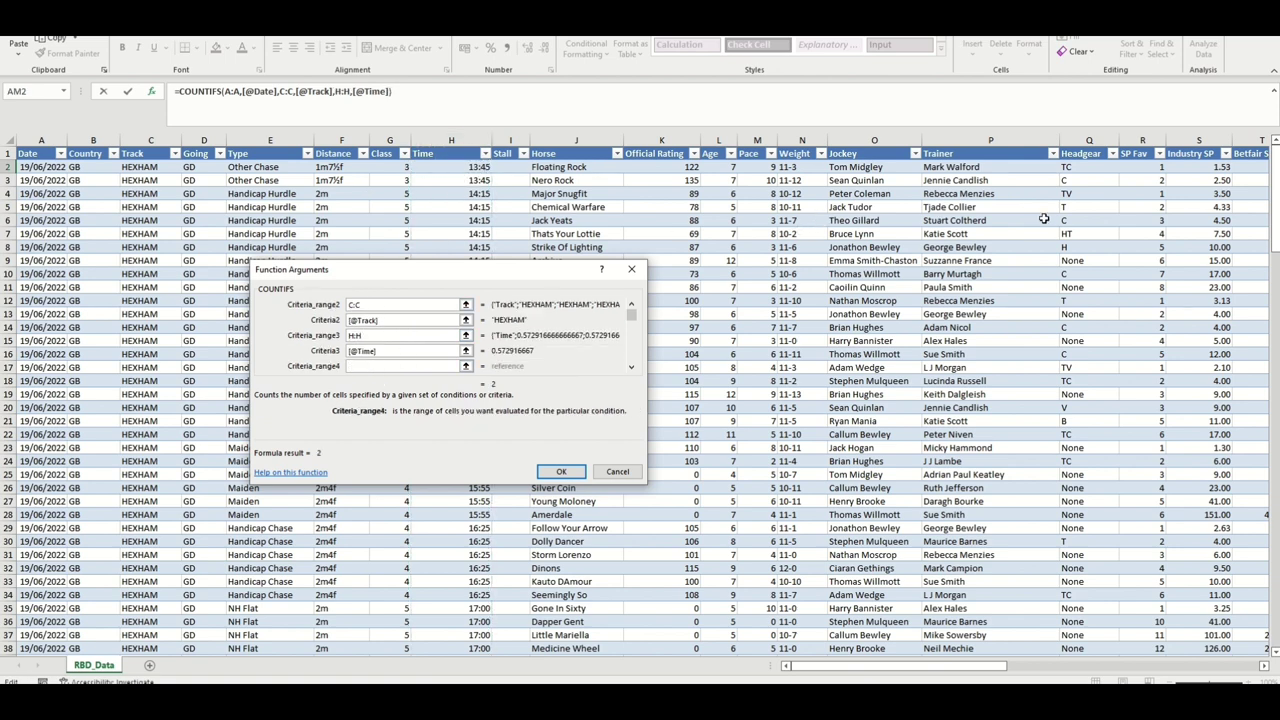
drag(930, 666, 978, 666)
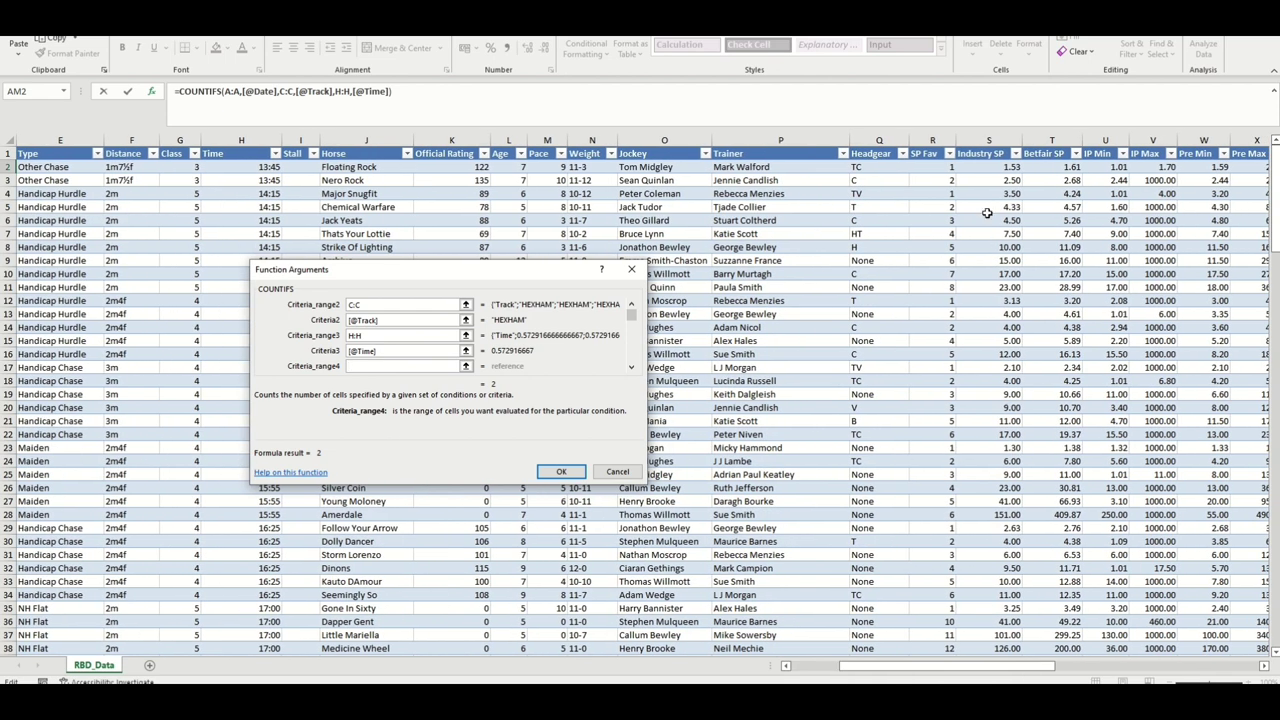
click(1052, 140)
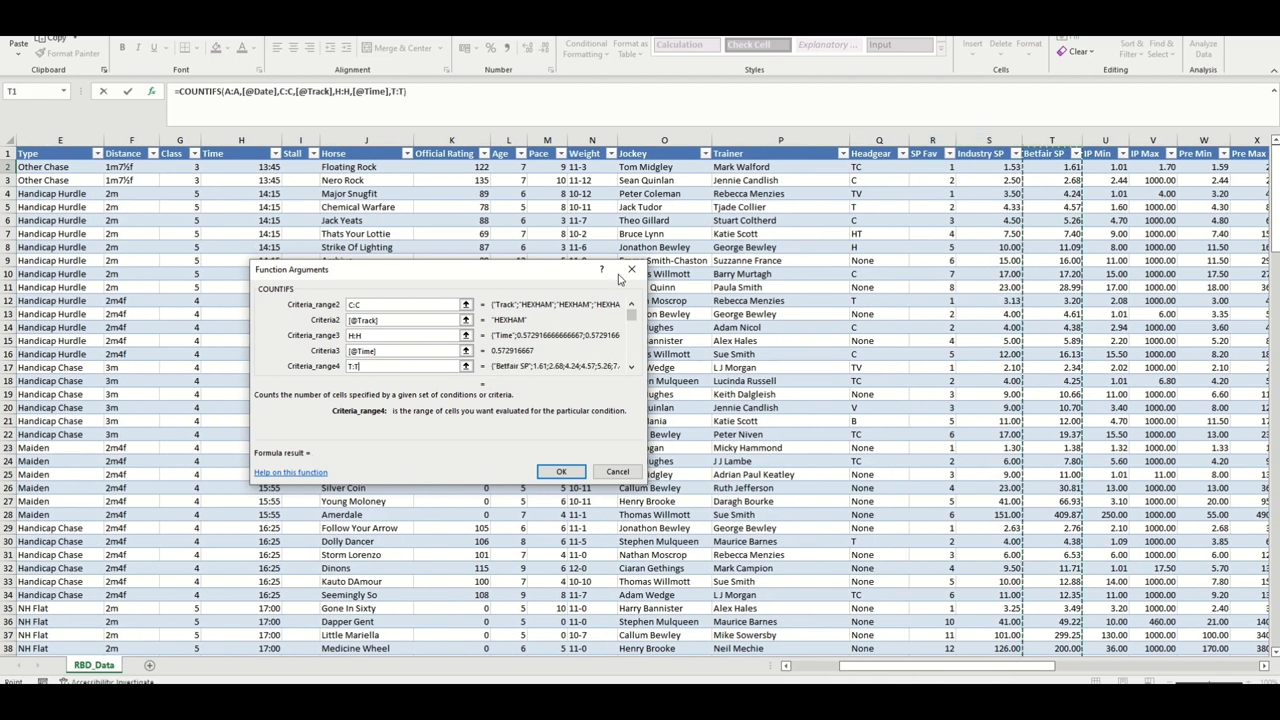
key(Tab)
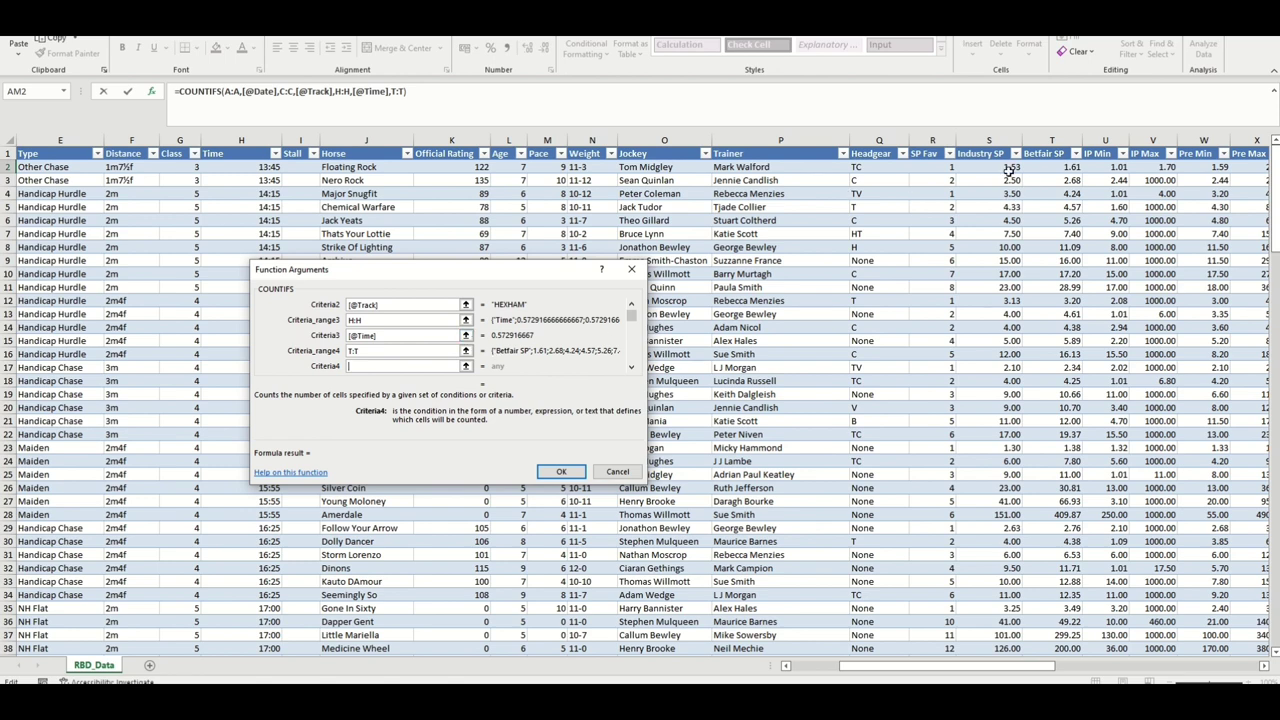
text(")
text(>"&)
click(1057, 170)
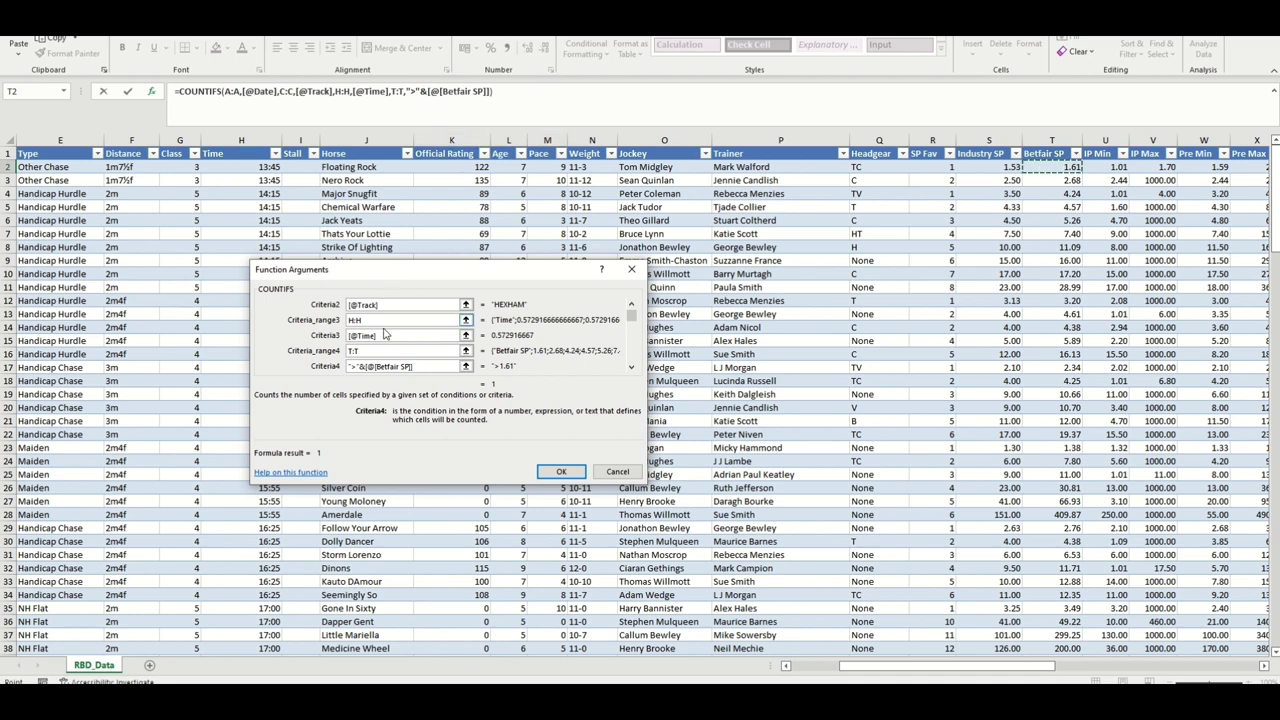
Change the comparison to "<", append +1, and commit the COUNTIFS formula.
click(357, 366)
key(BackSpace)
text(<)
click(553, 95)
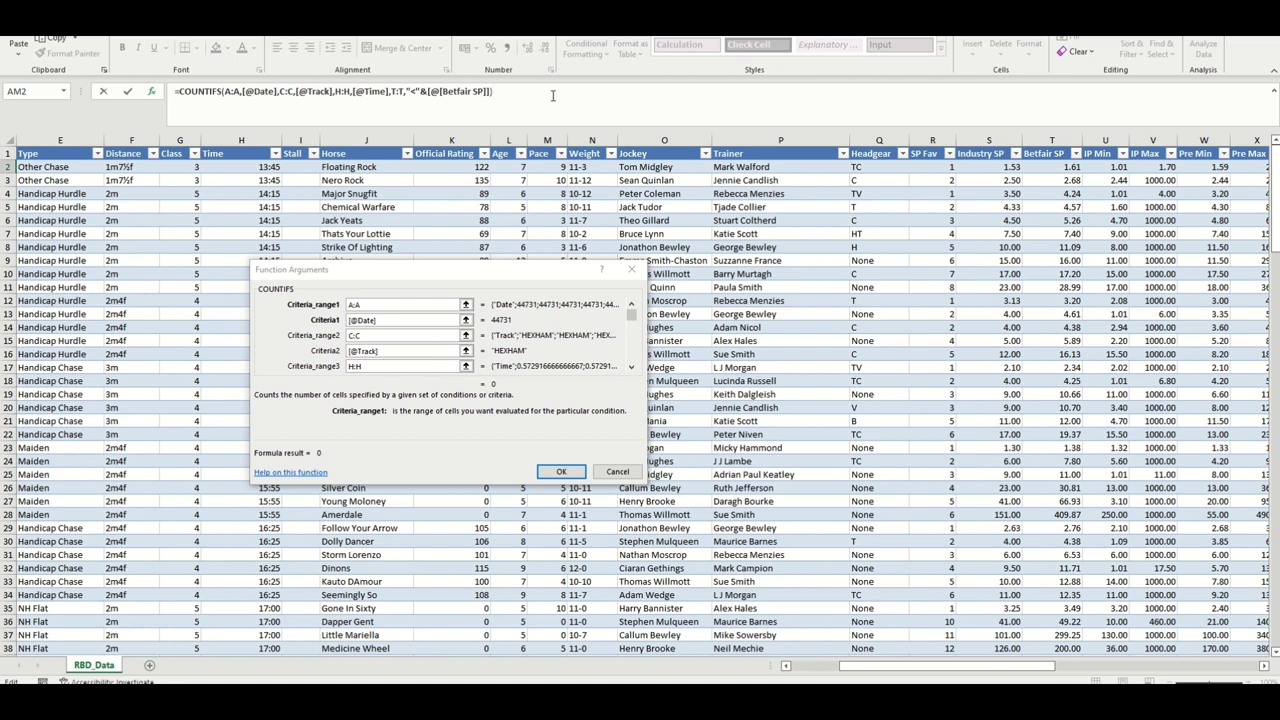
text(+1)
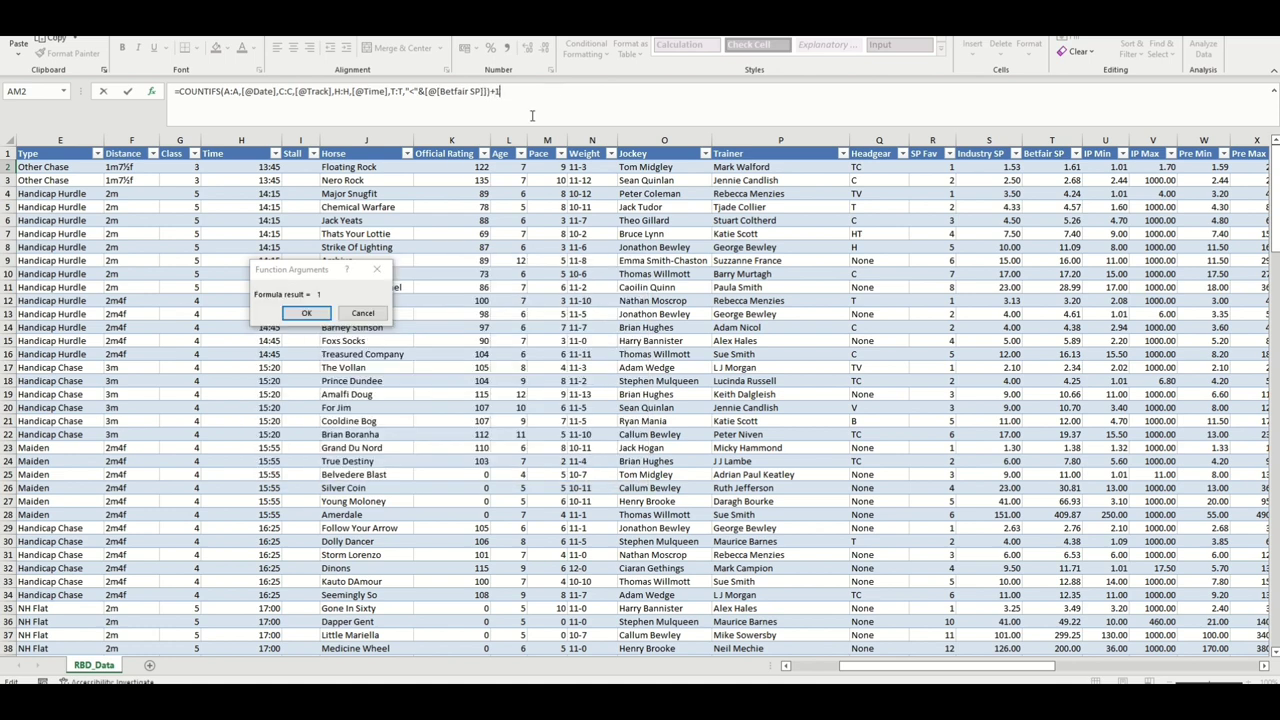
click(312, 312)
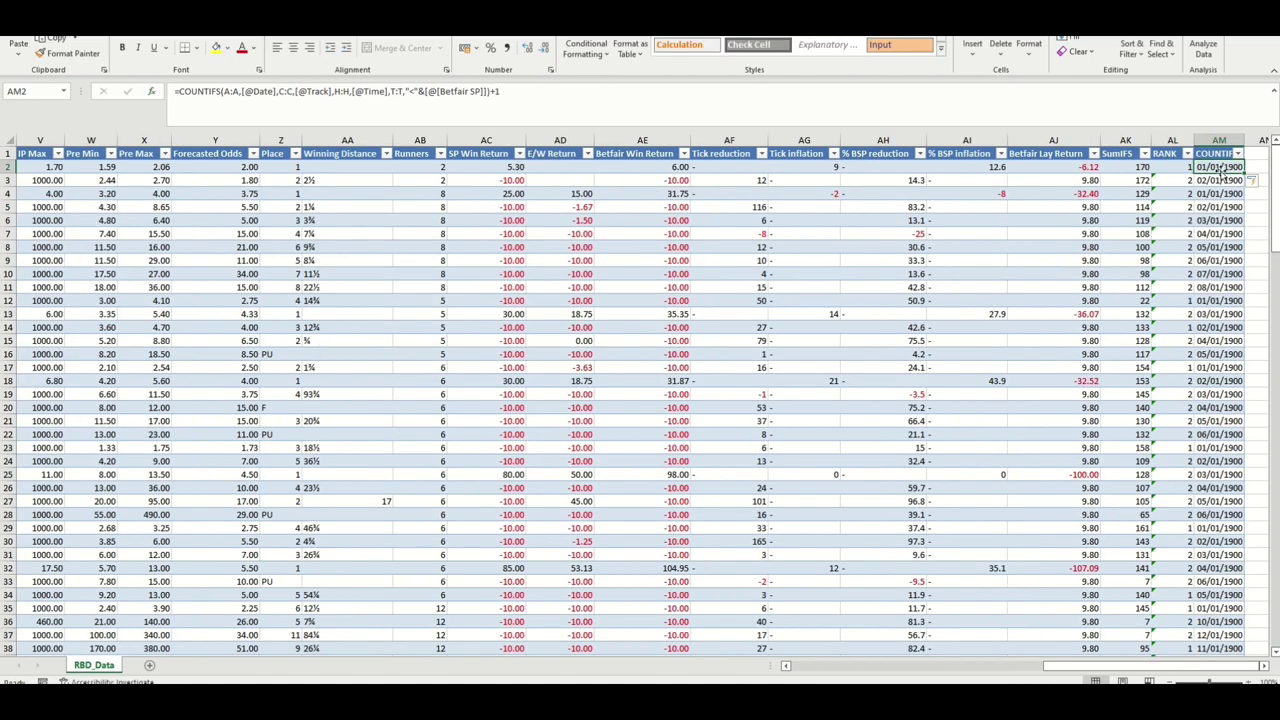
Format column AM as Number with 0 decimal places.
click(1219, 140)
right_click(1224, 214)
click(1178, 384)
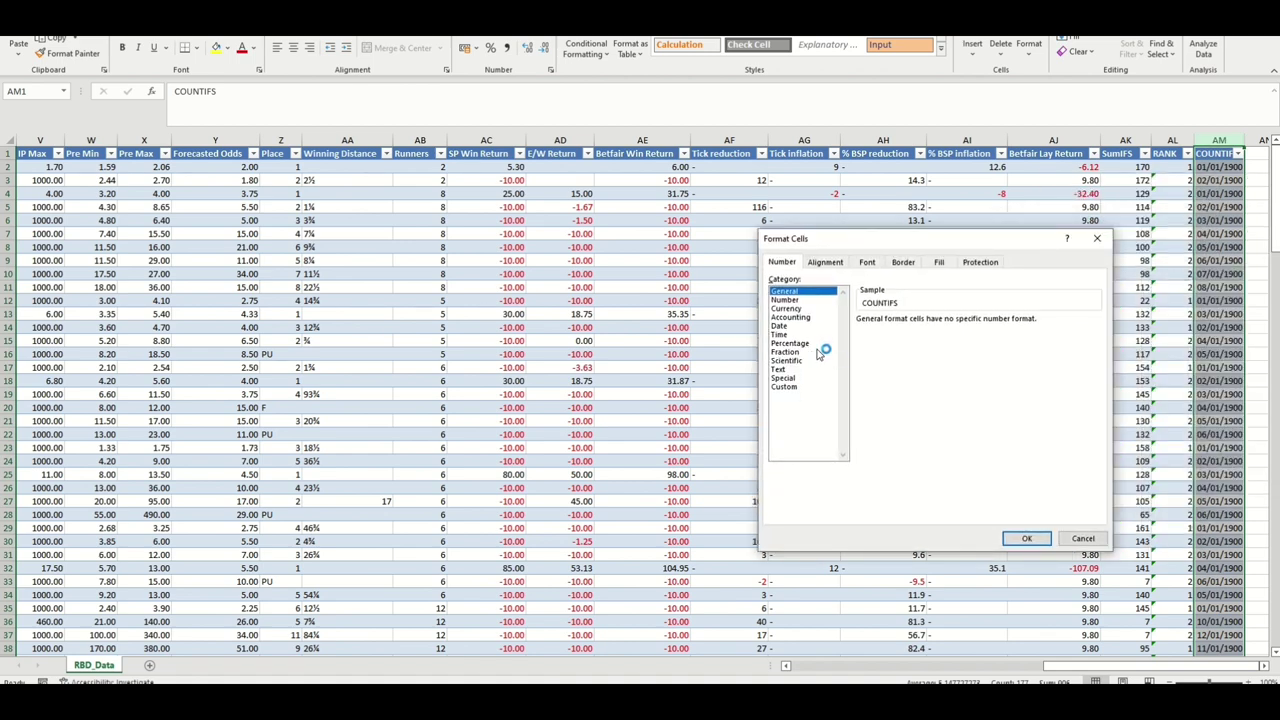
click(790, 300)
click(946, 324)
click(946, 324)
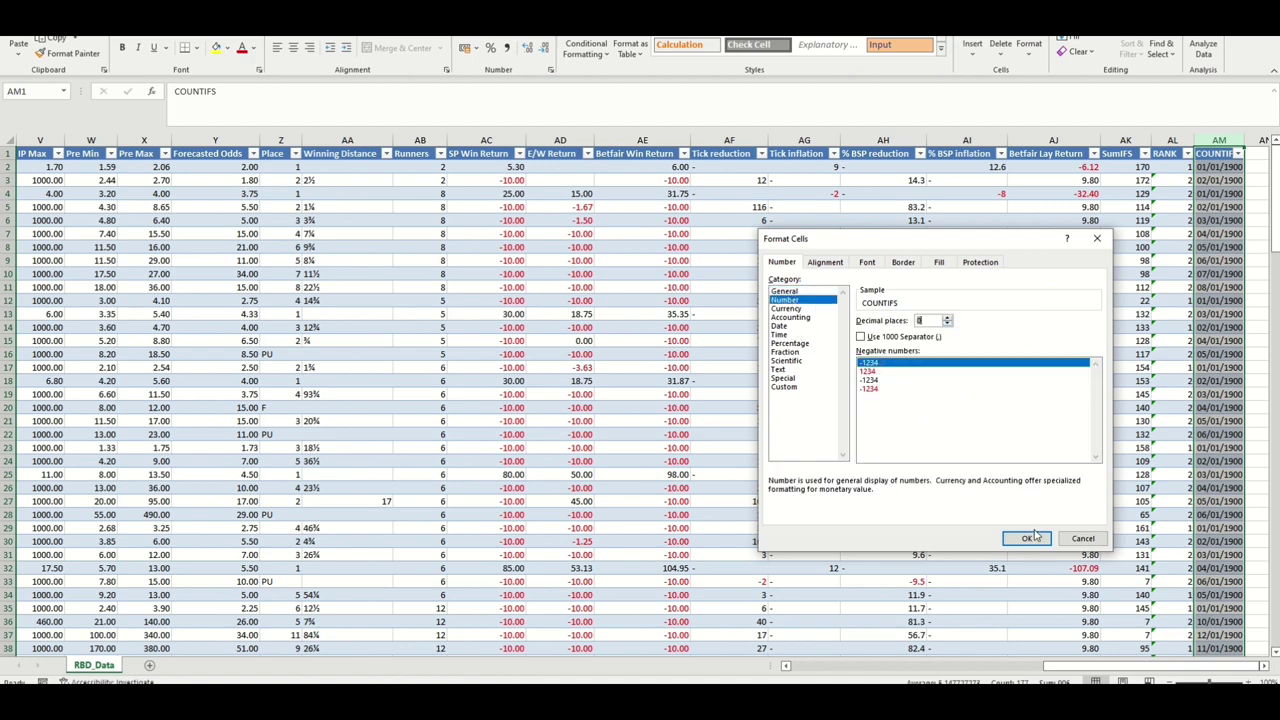
click(1026, 538)
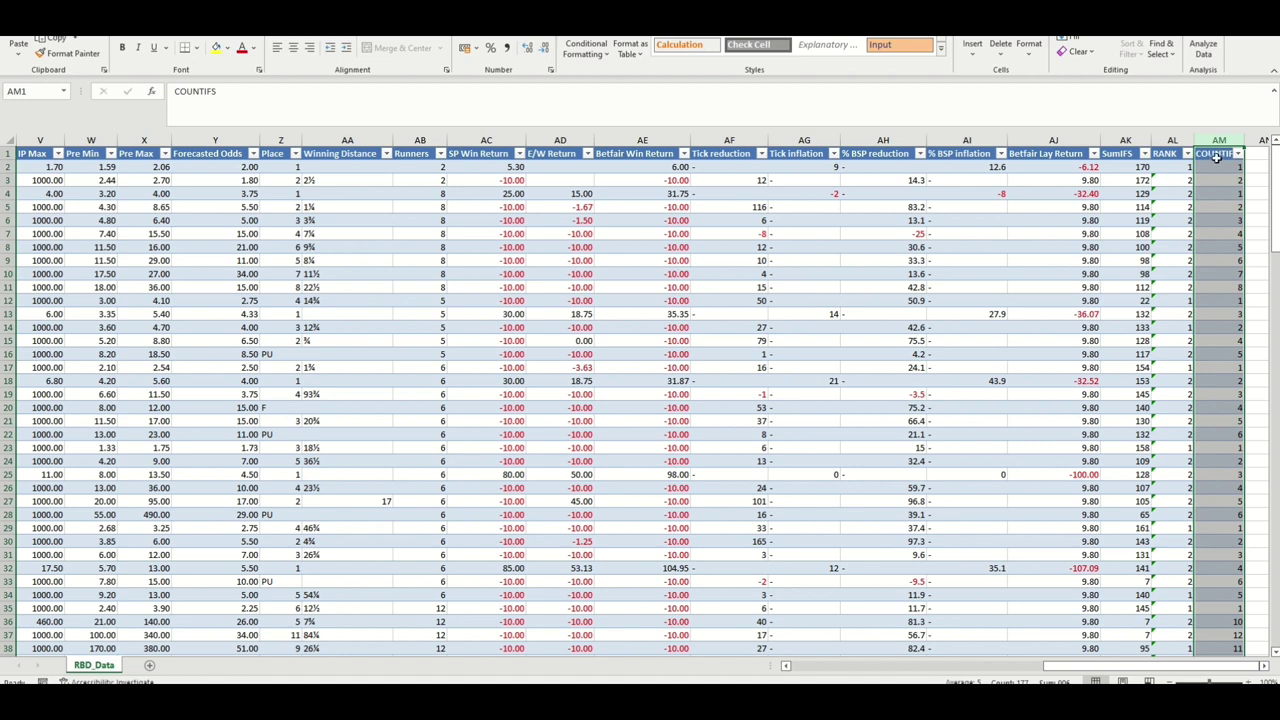
Select the COUNTIFS results for the first races (AM2:AM3, AM4:AM11) to check them.
drag(1217, 168, 1221, 184)
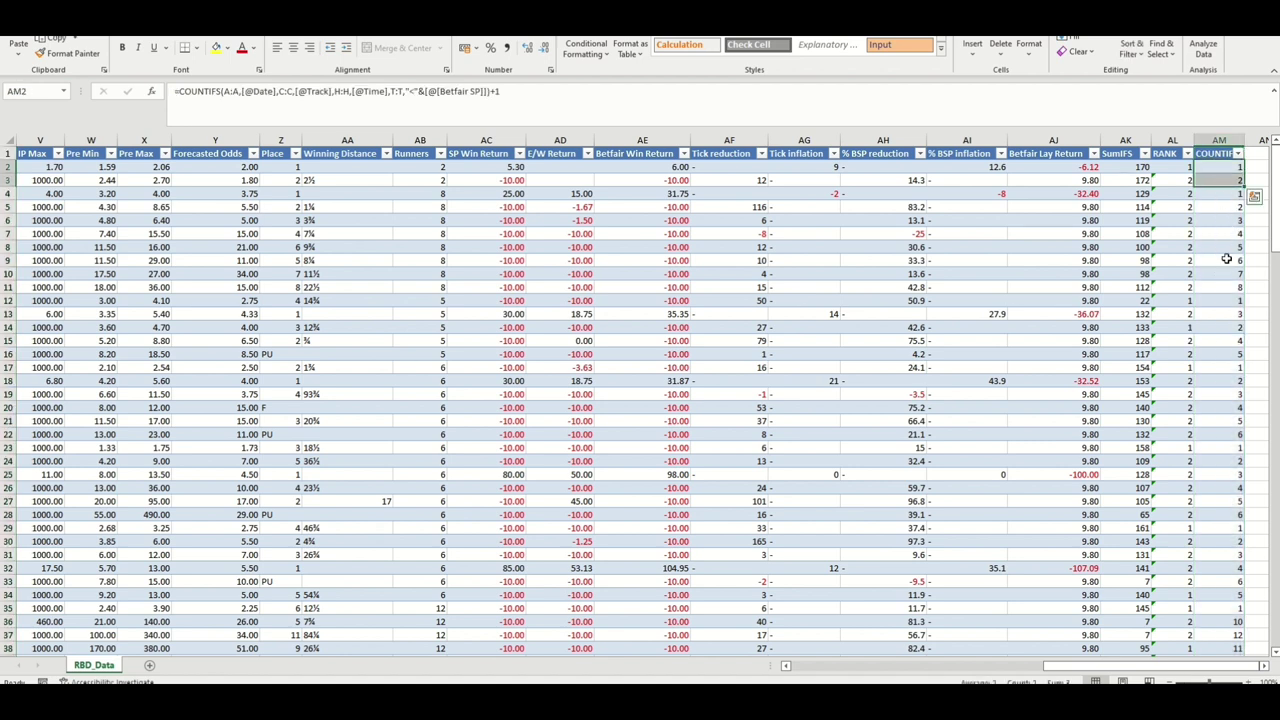
drag(1230, 198, 1226, 302)
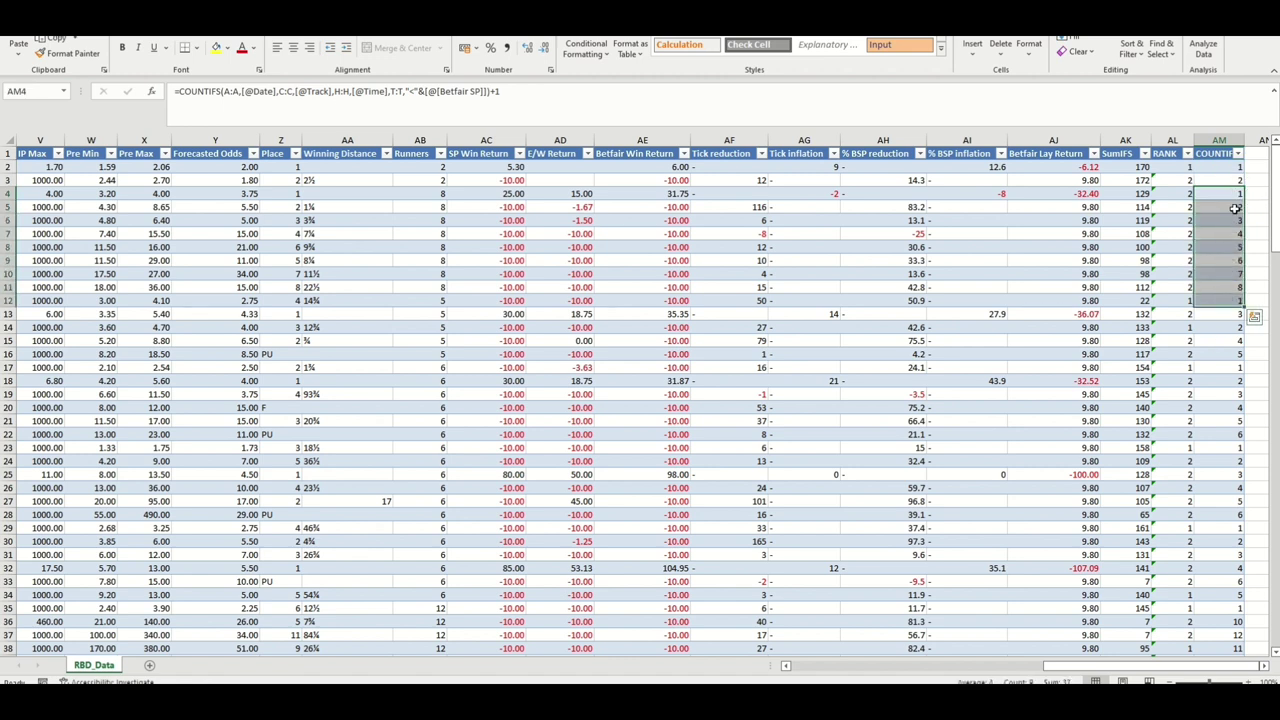
drag(1236, 195, 1236, 284)
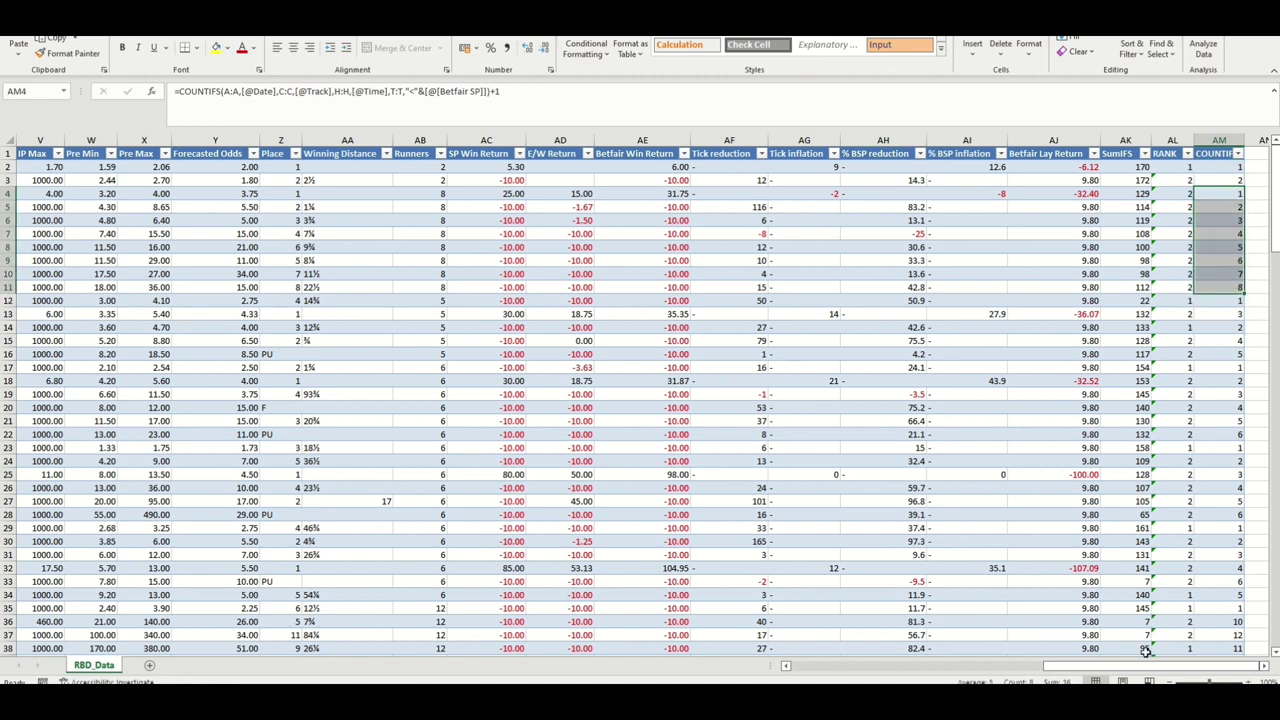
drag(1145, 666, 823, 672)
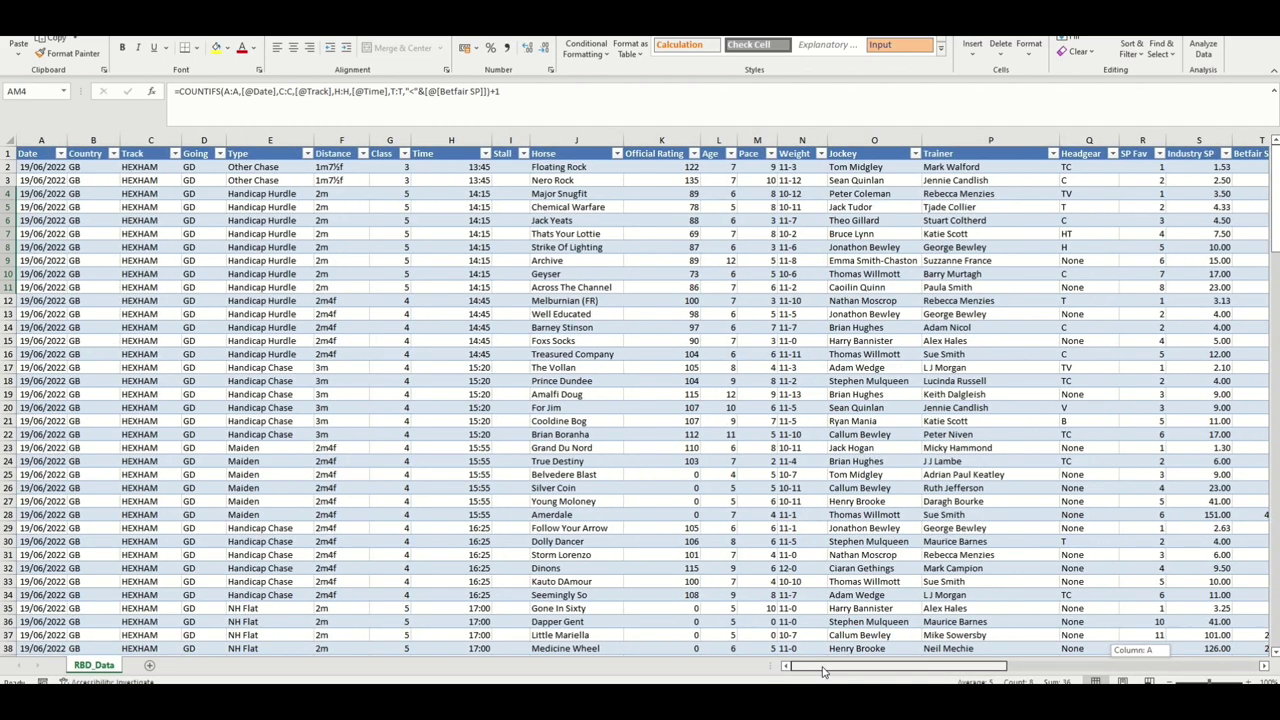
drag(833, 670, 1085, 670)
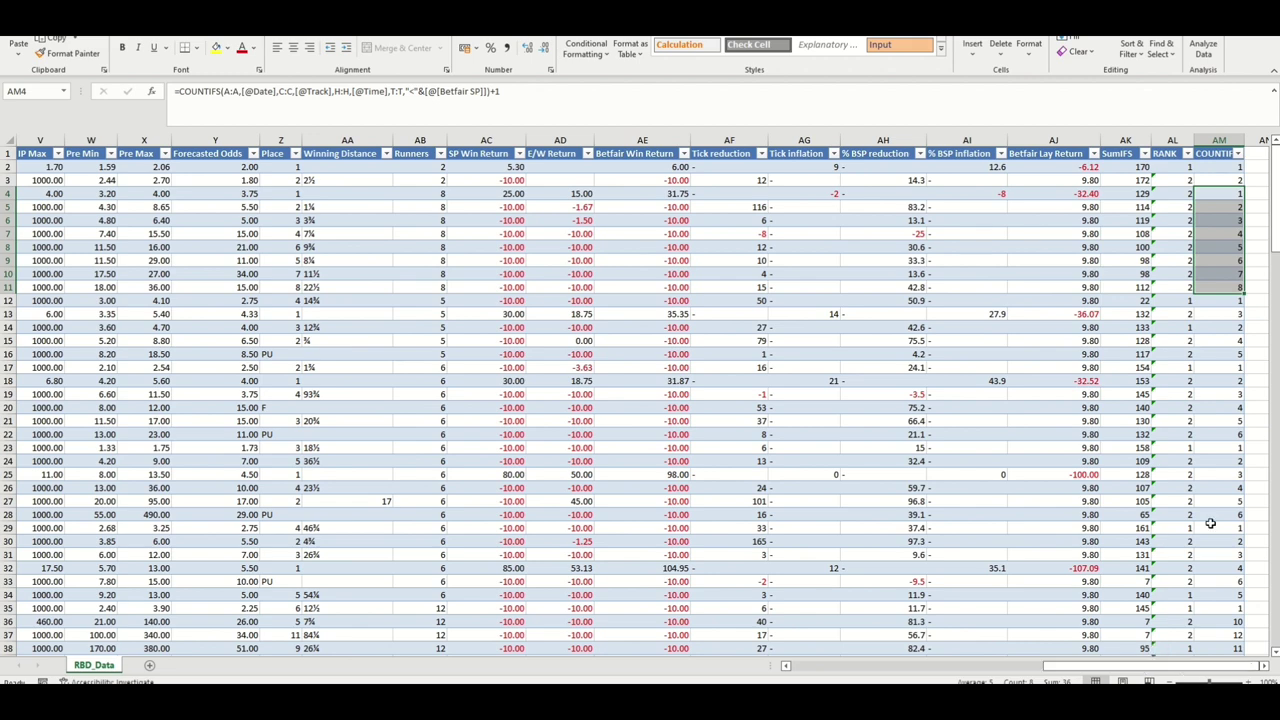
drag(1184, 666, 927, 668)
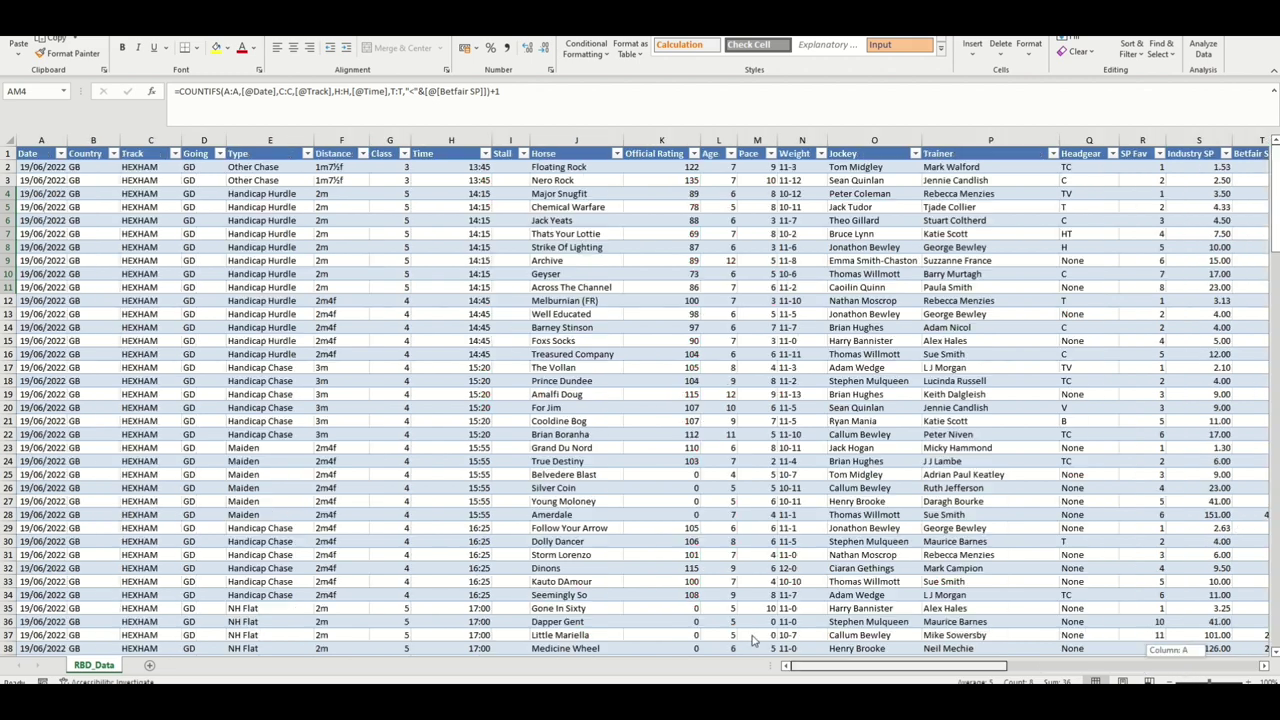
Filter the table to the WORCESTER track and the 16:05 race and review the counts.
click(175, 154)
click(78, 312)
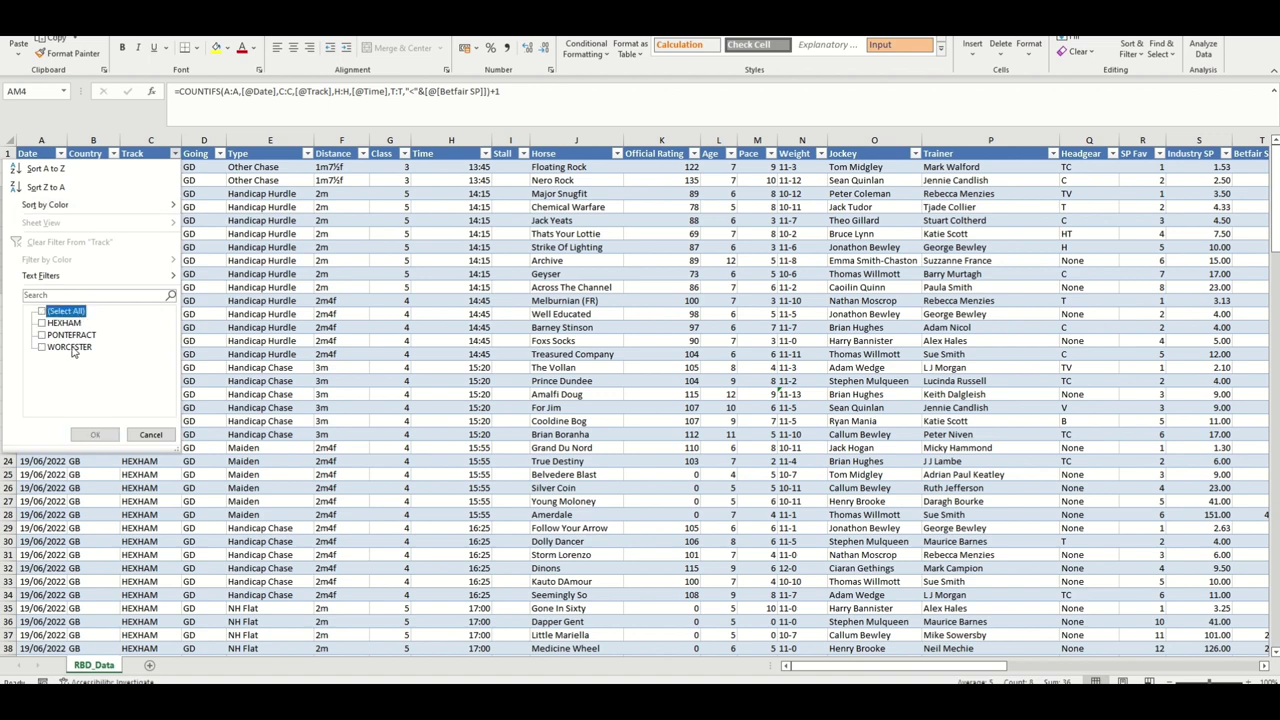
click(70, 347)
click(95, 434)
click(485, 153)
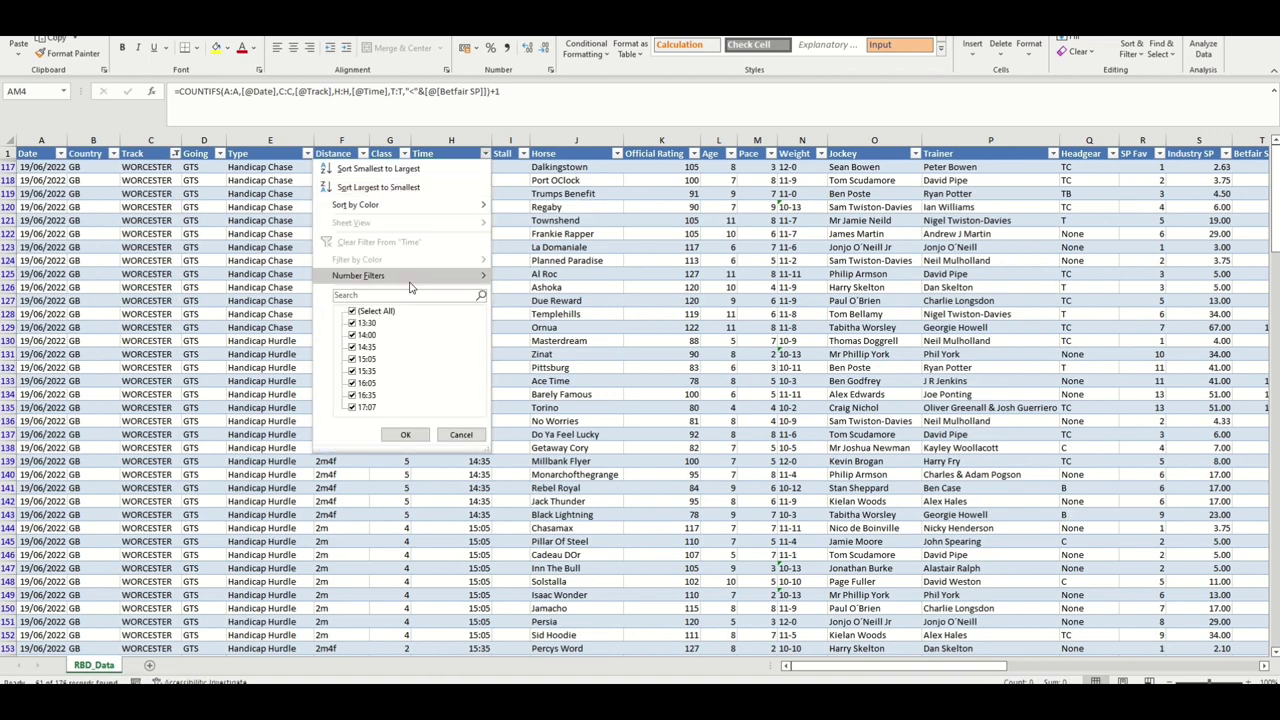
click(353, 311)
click(355, 383)
click(390, 434)
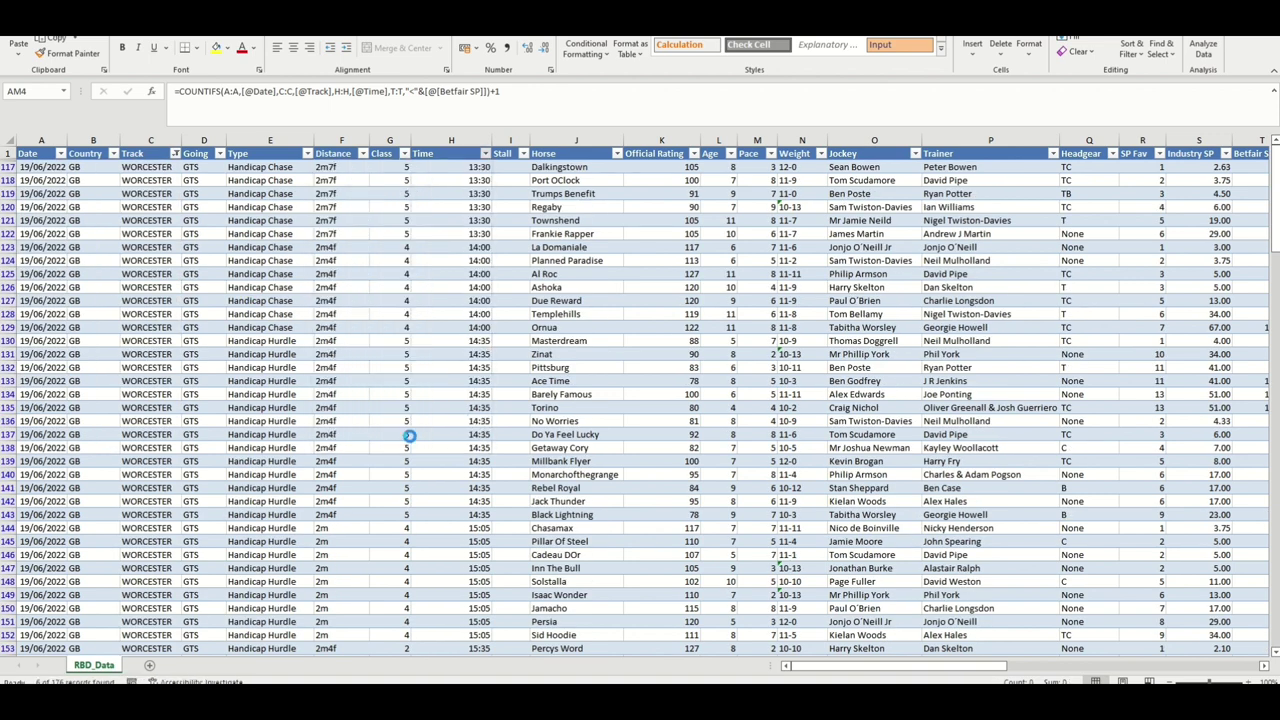
drag(1015, 667, 1250, 660)
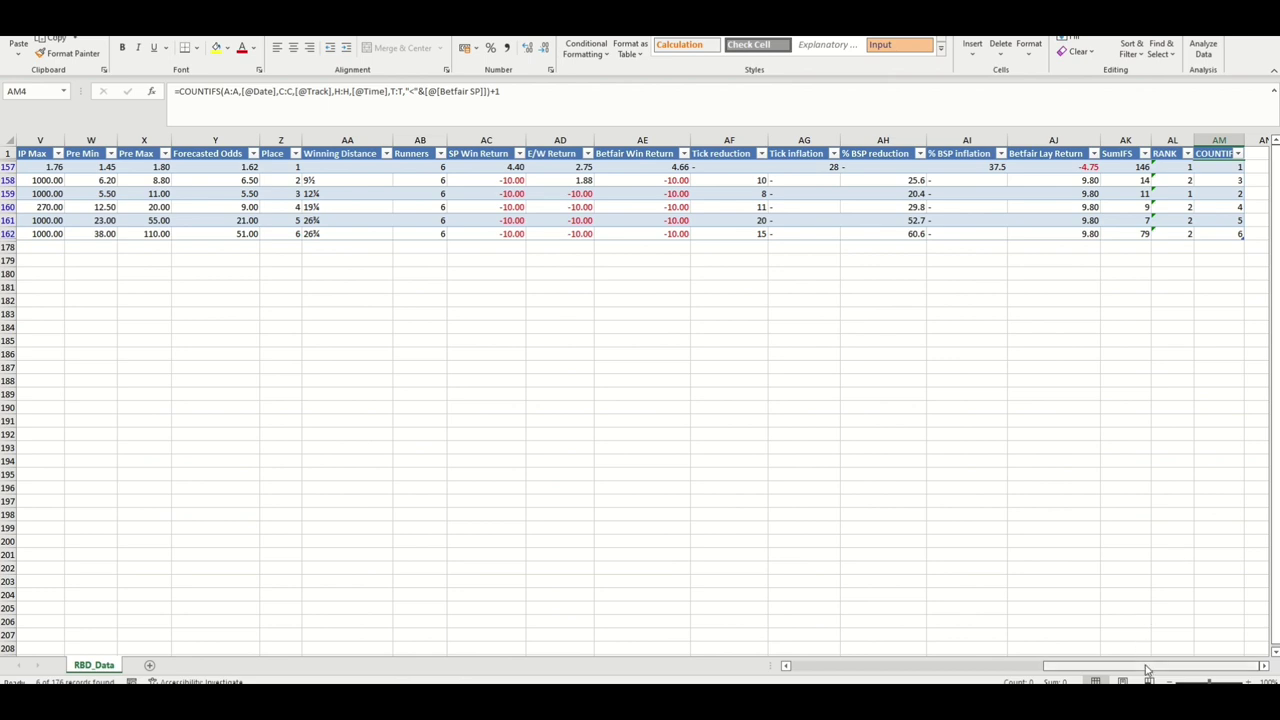
drag(1145, 667, 1038, 670)
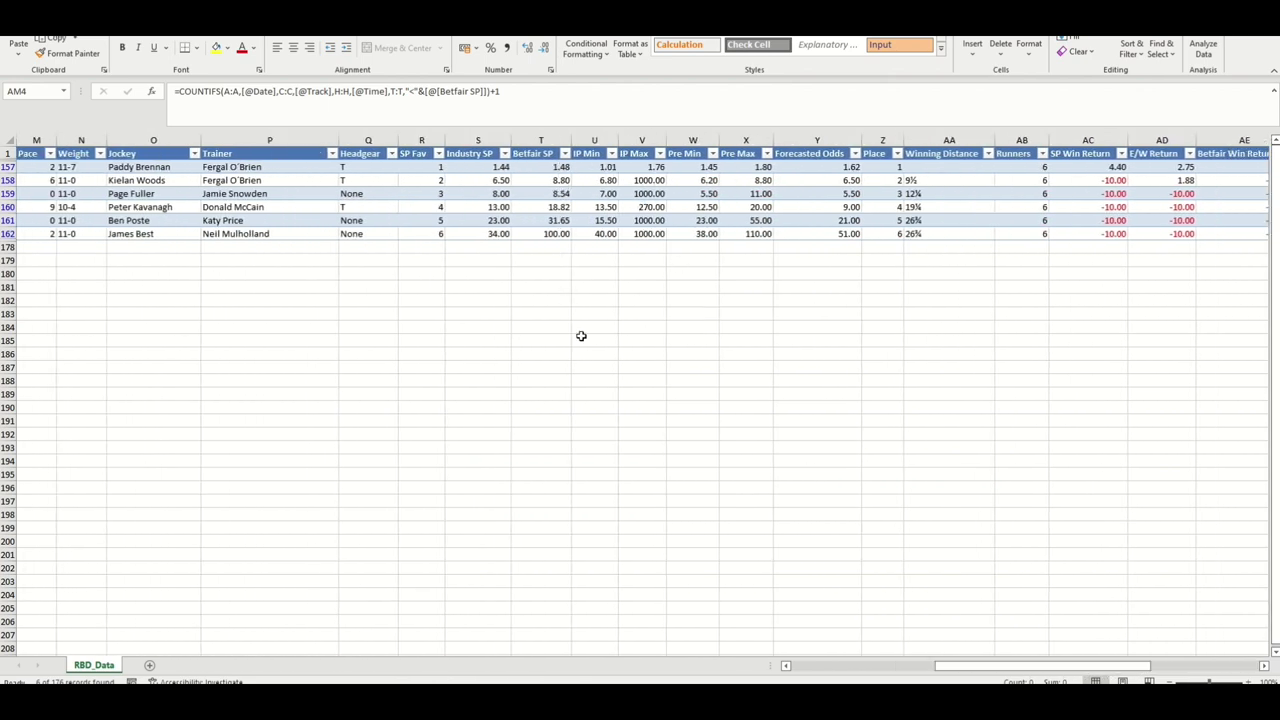
drag(940, 667, 843, 667)
Reset the Time and Track filters to (Select All) and scroll to the table's end.
click(485, 153)
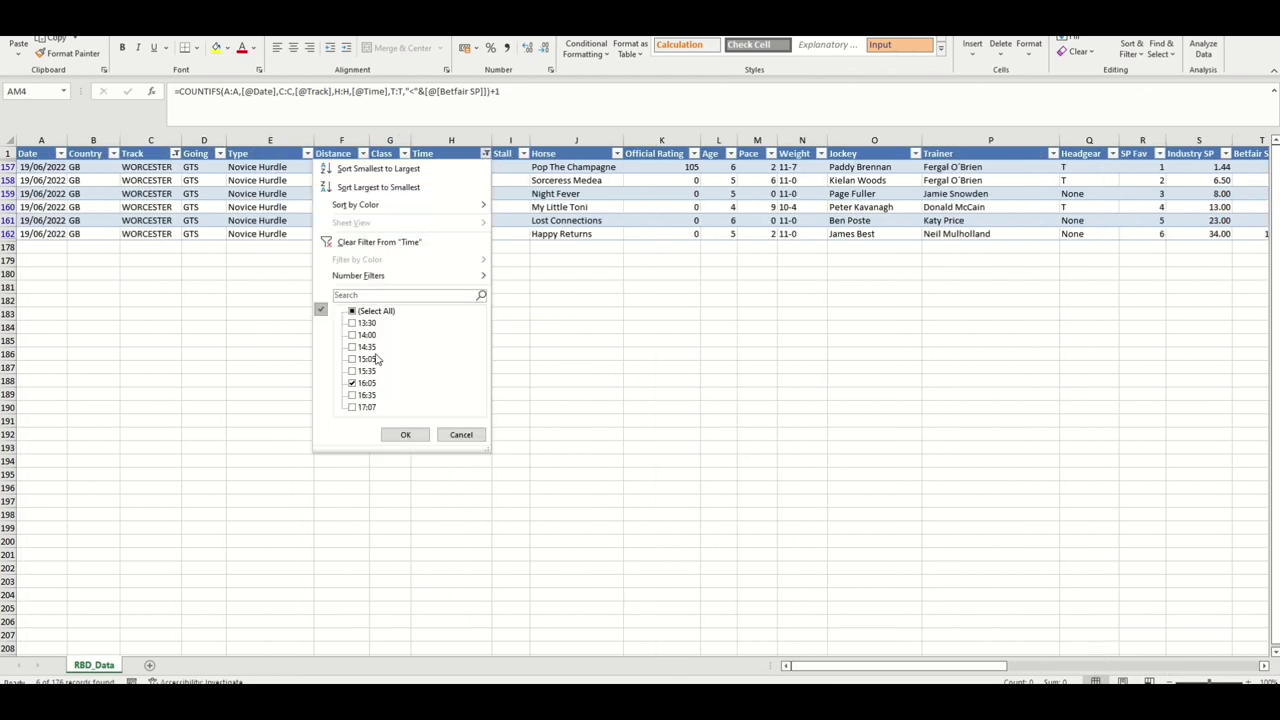
click(352, 308)
click(405, 434)
click(175, 153)
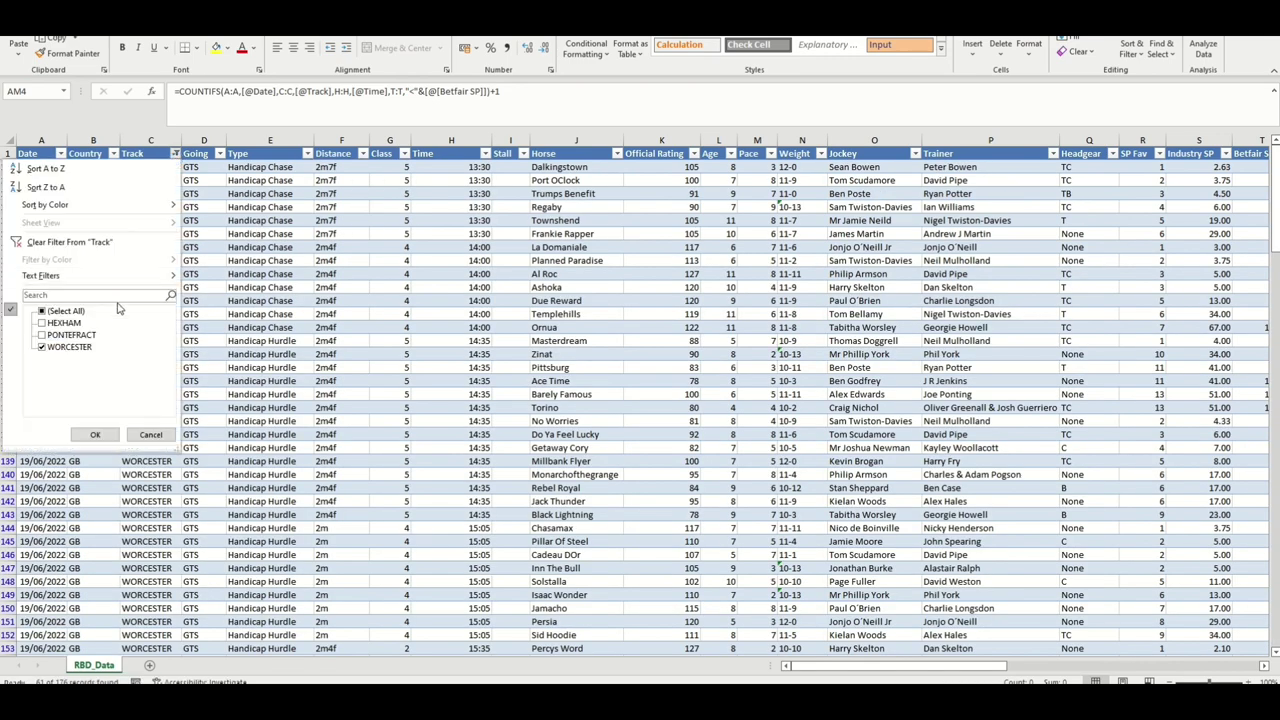
click(45, 310)
click(97, 434)
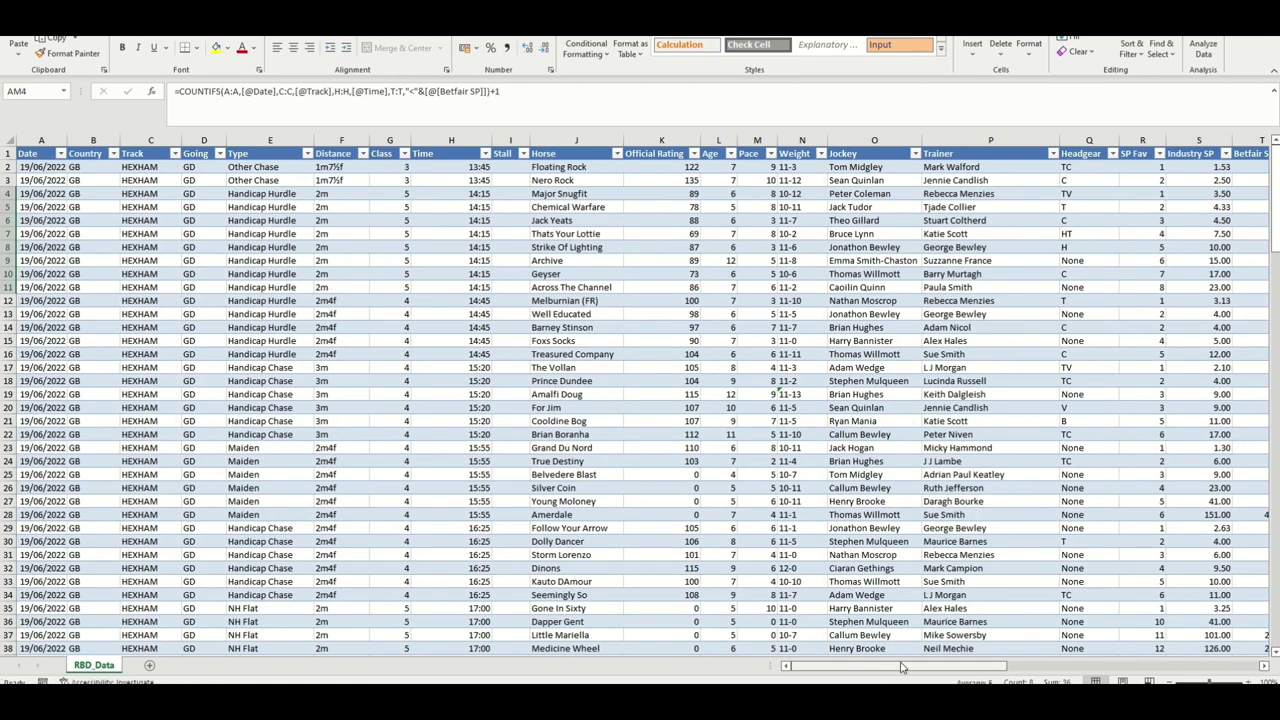
drag(905, 667, 1213, 678)
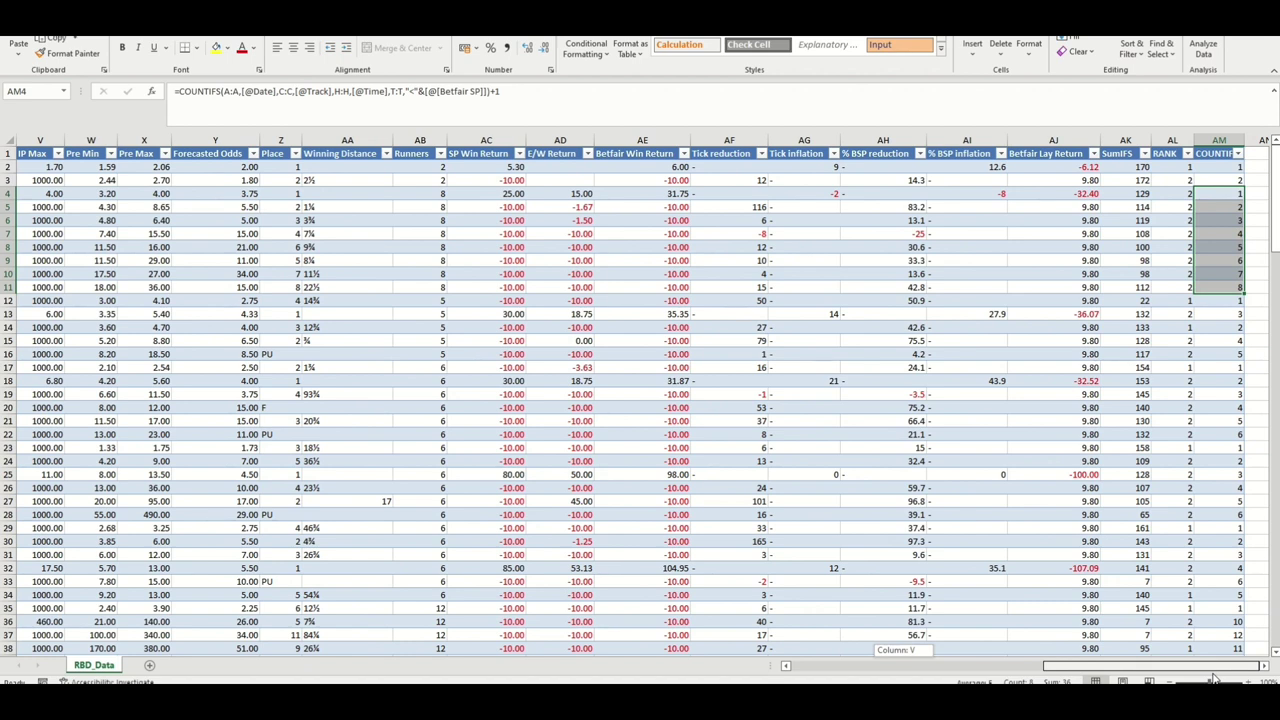
click(1259, 155)
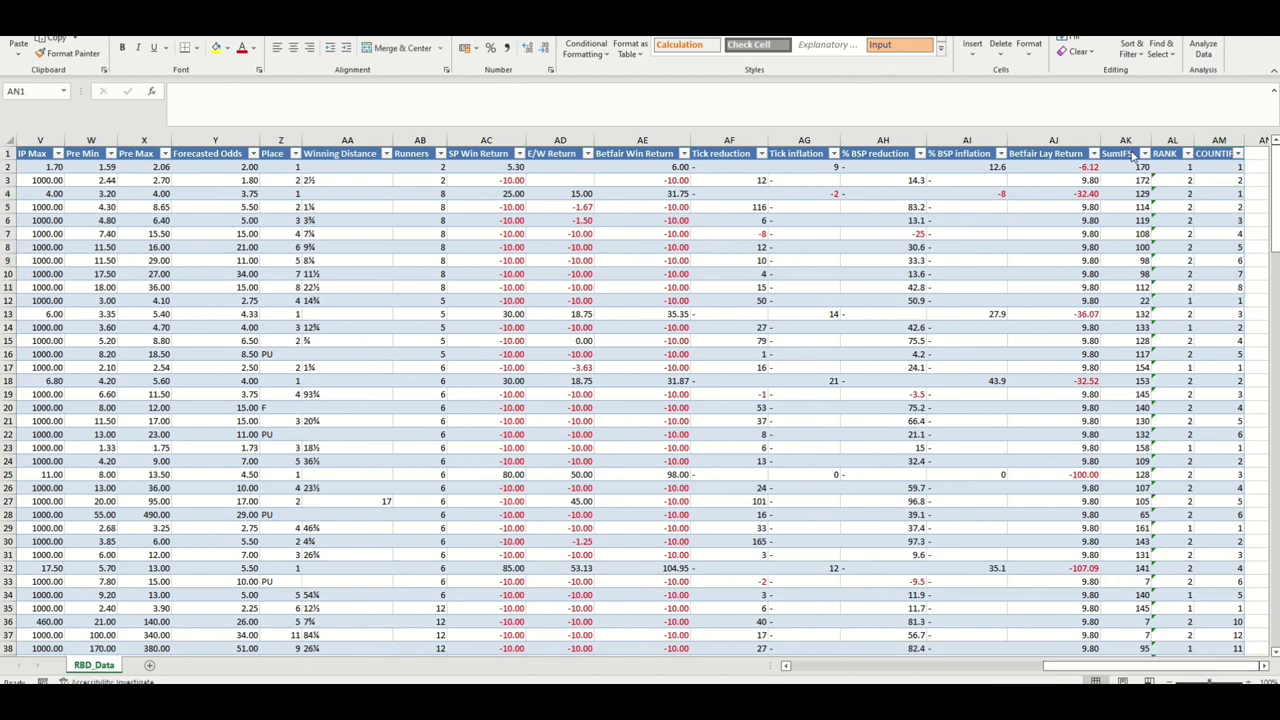
Enter the heading 'concatenate' in AN1 and start =concatenate( in AN2.
click(1257, 155)
text(concatenate)
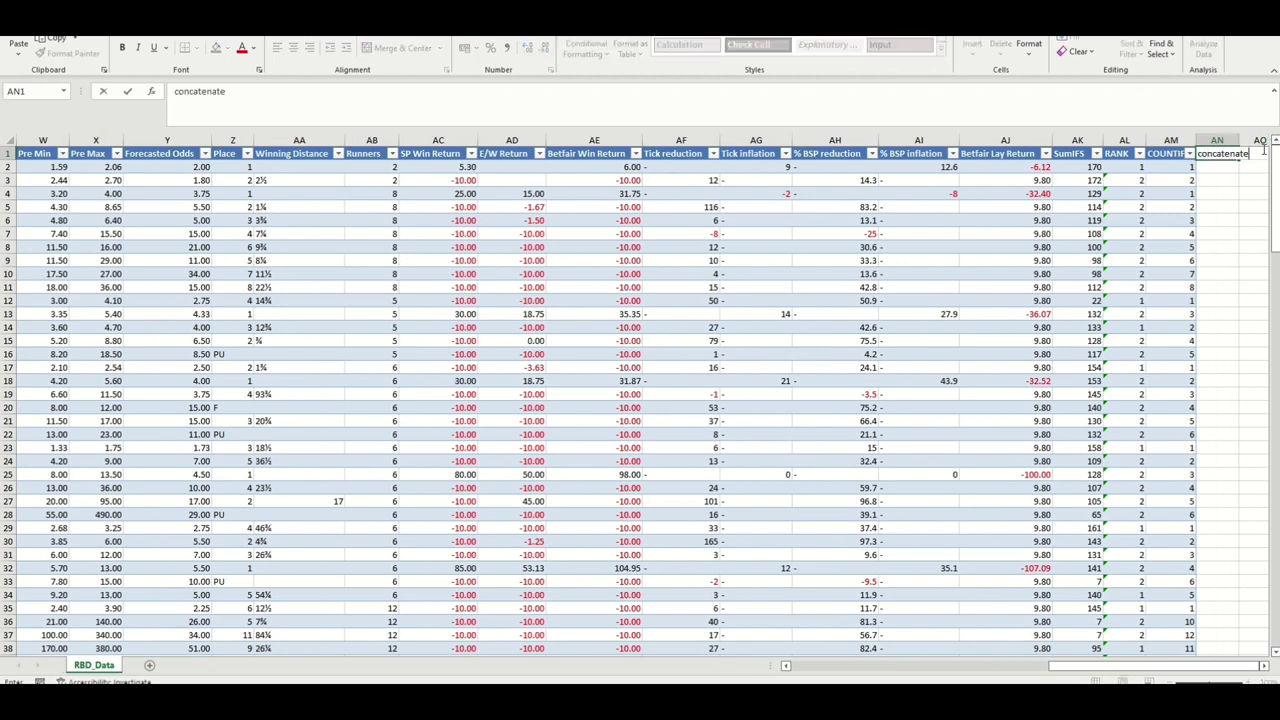
key(Return)
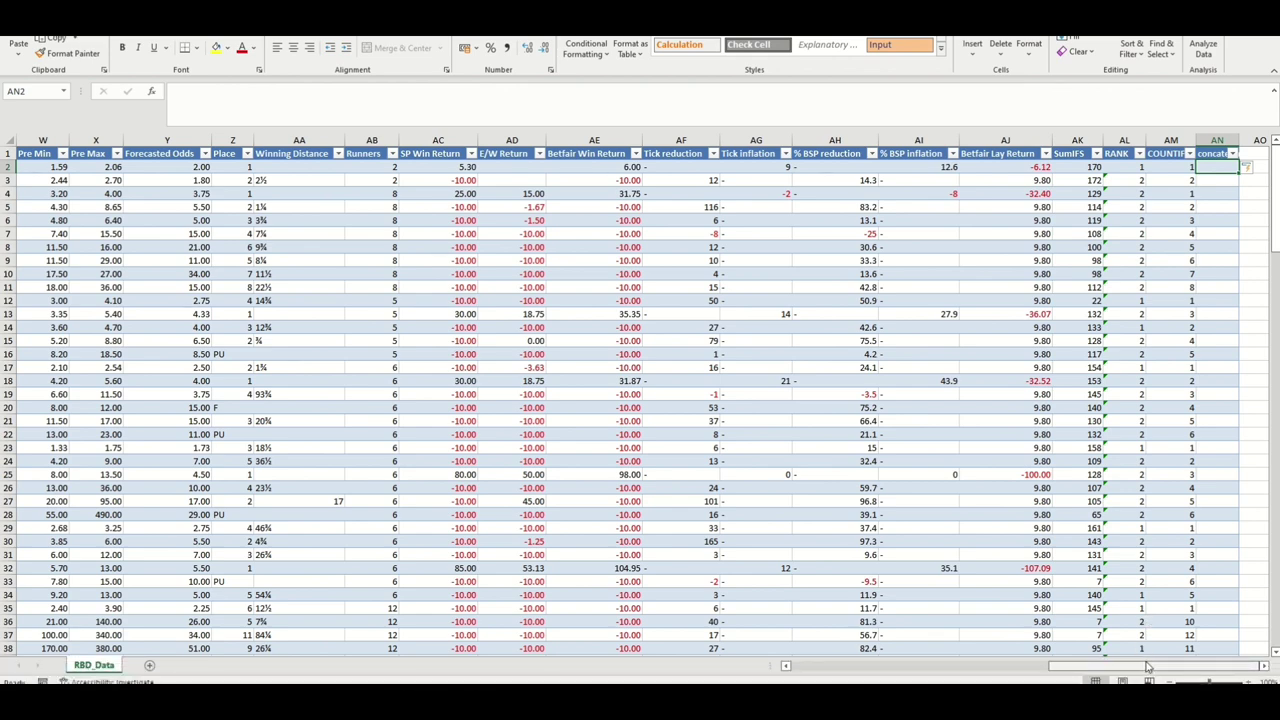
drag(1148, 666, 885, 666)
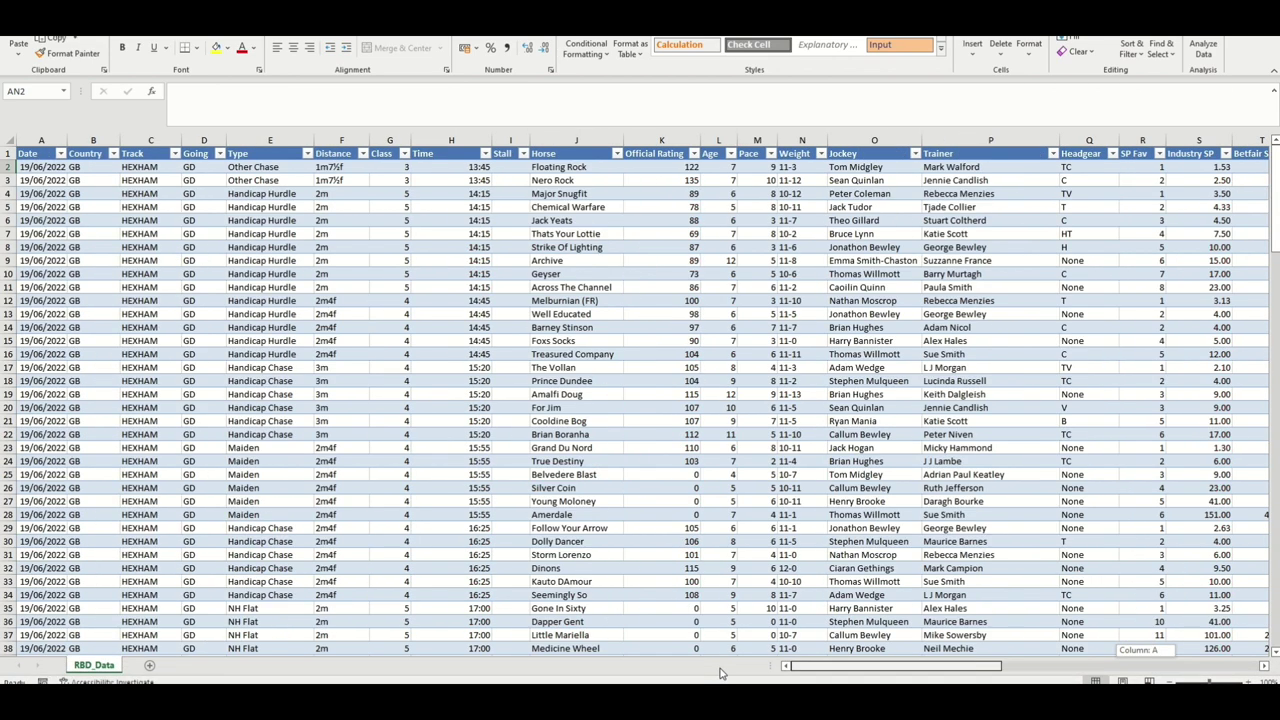
click(177, 89)
text(=con)
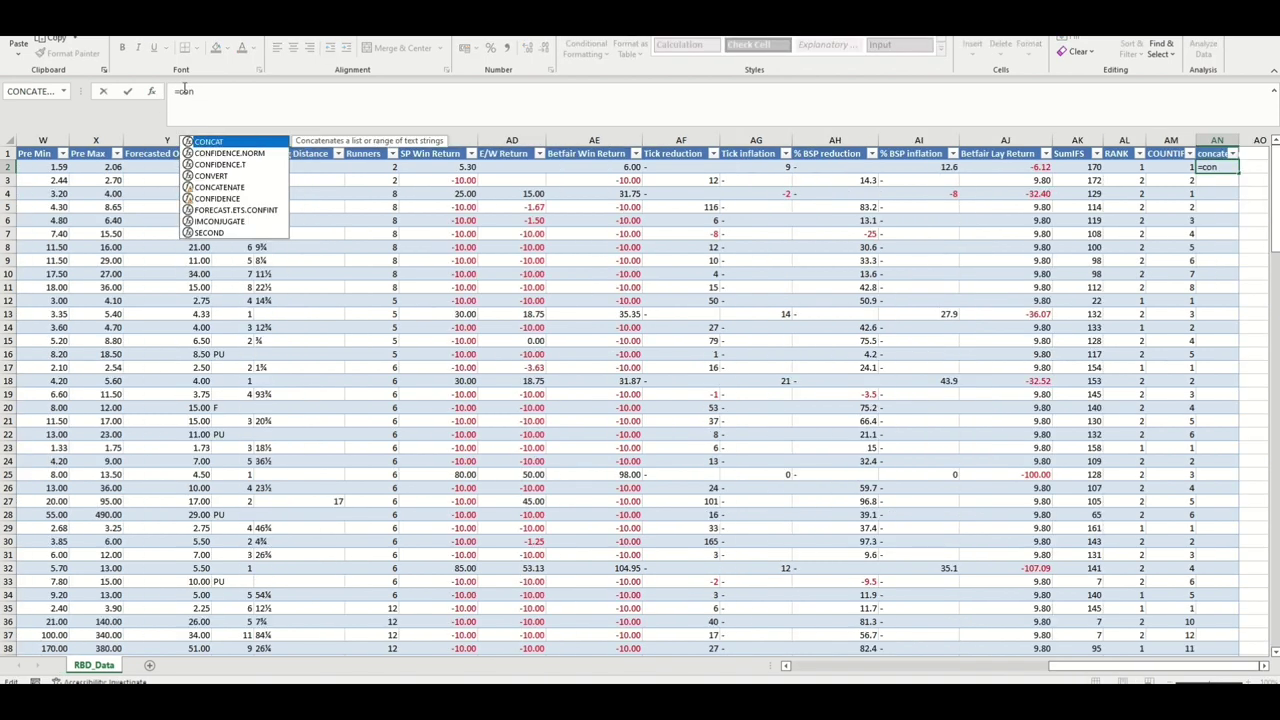
text(catenate()
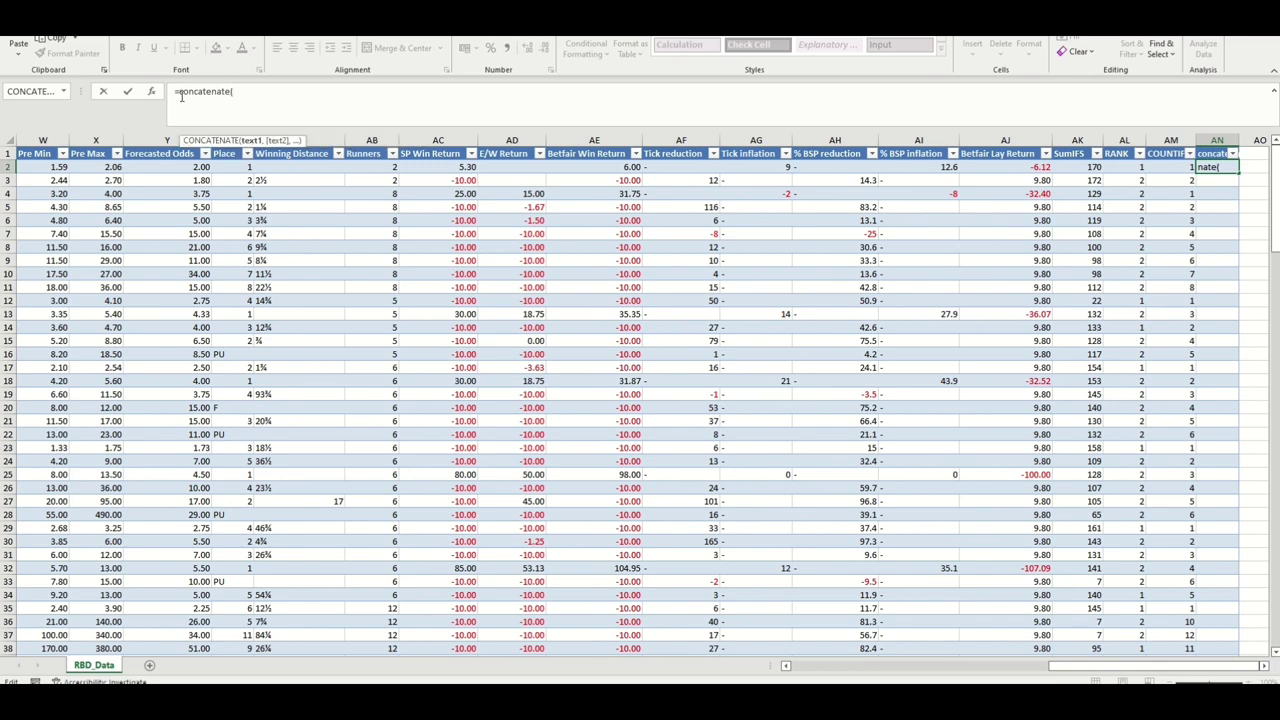
click(152, 91)
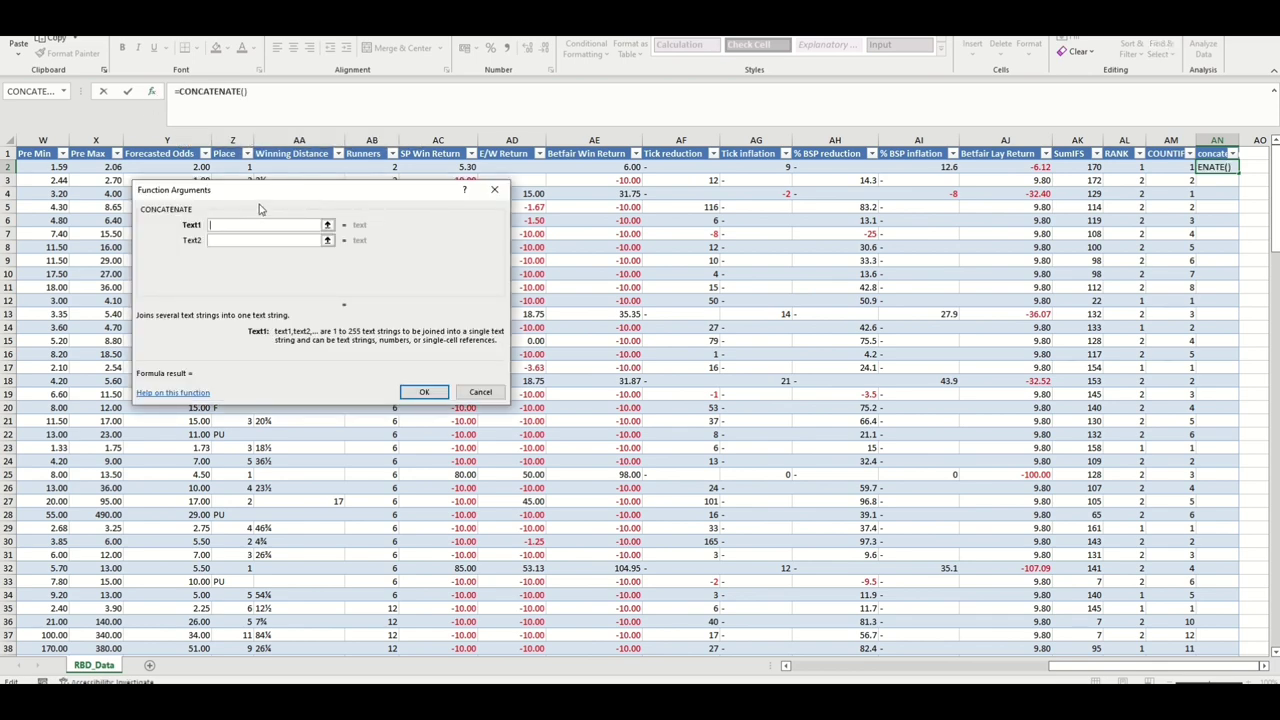
Join the row's Date, Time and Horse as the CONCATENATE arguments and confirm.
drag(1058, 670, 790, 678)
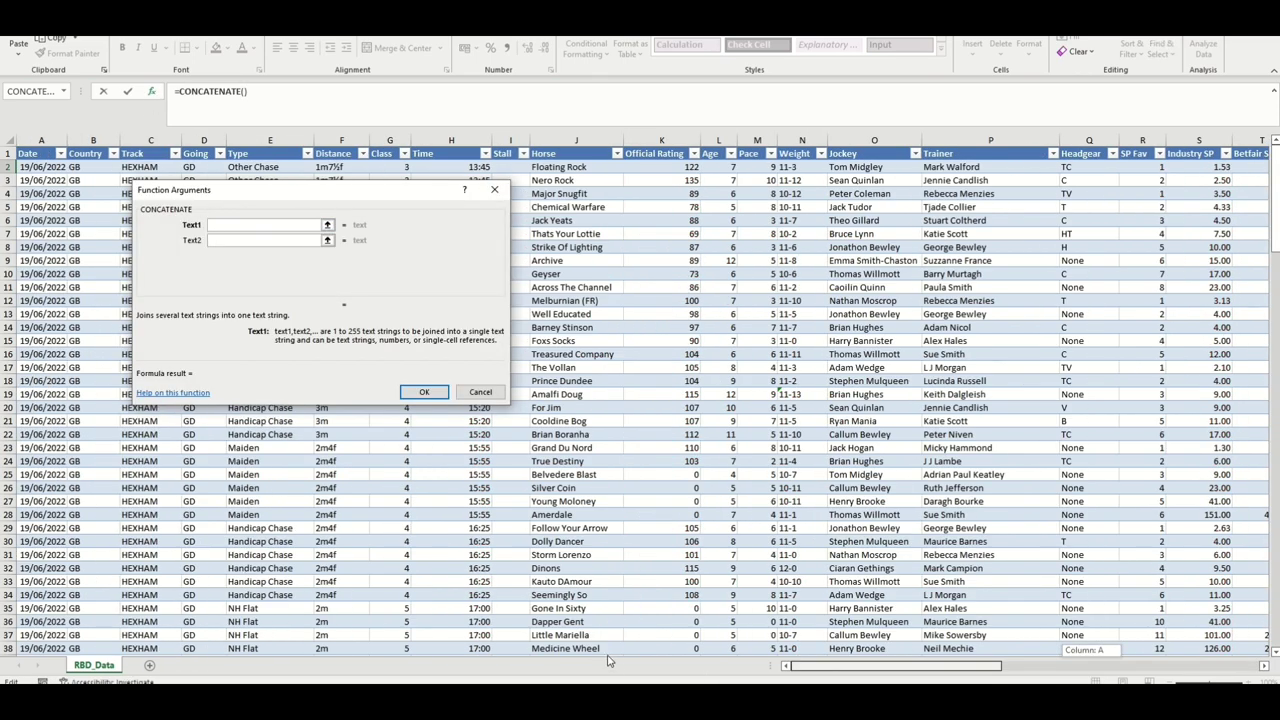
drag(341, 190, 349, 248)
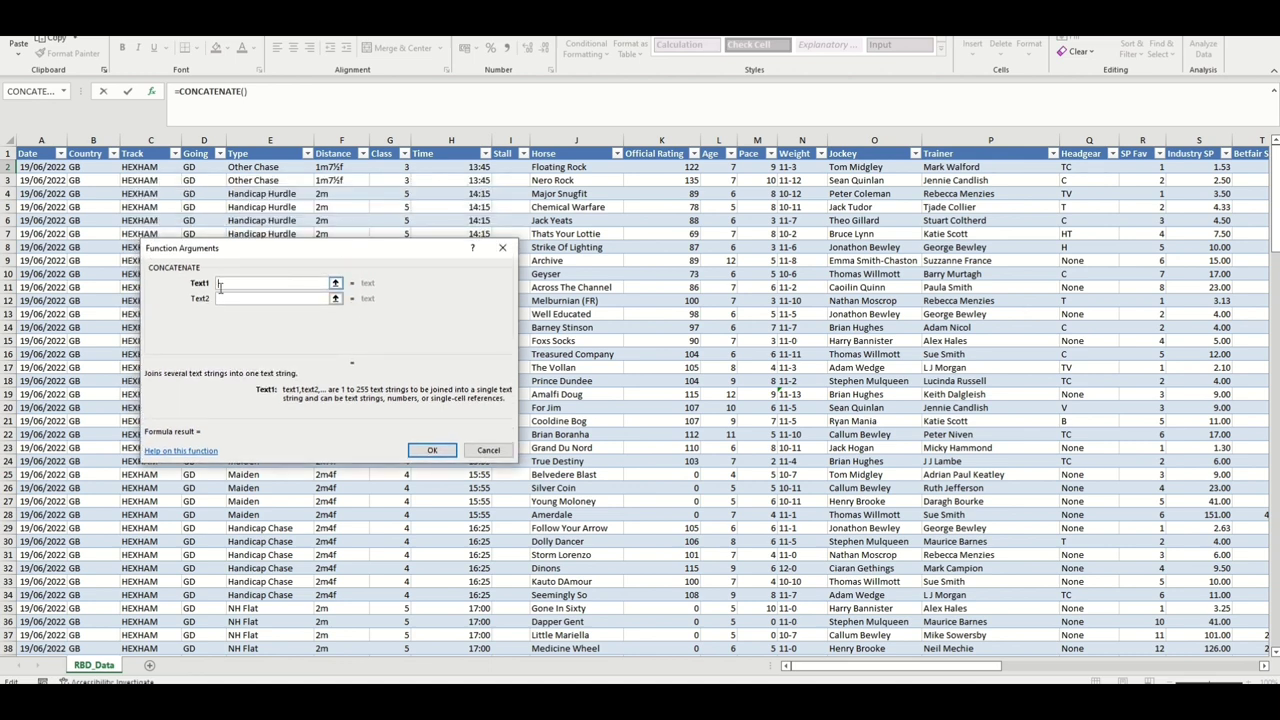
click(63, 169)
click(245, 298)
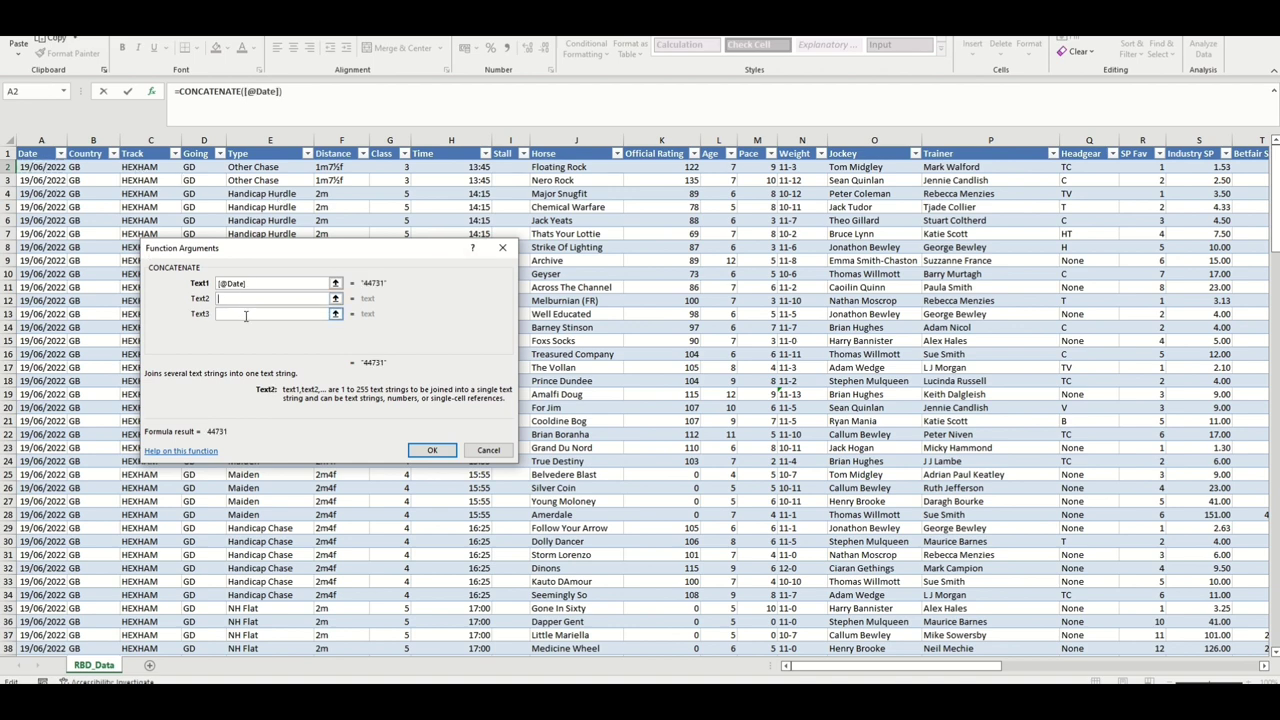
click(462, 170)
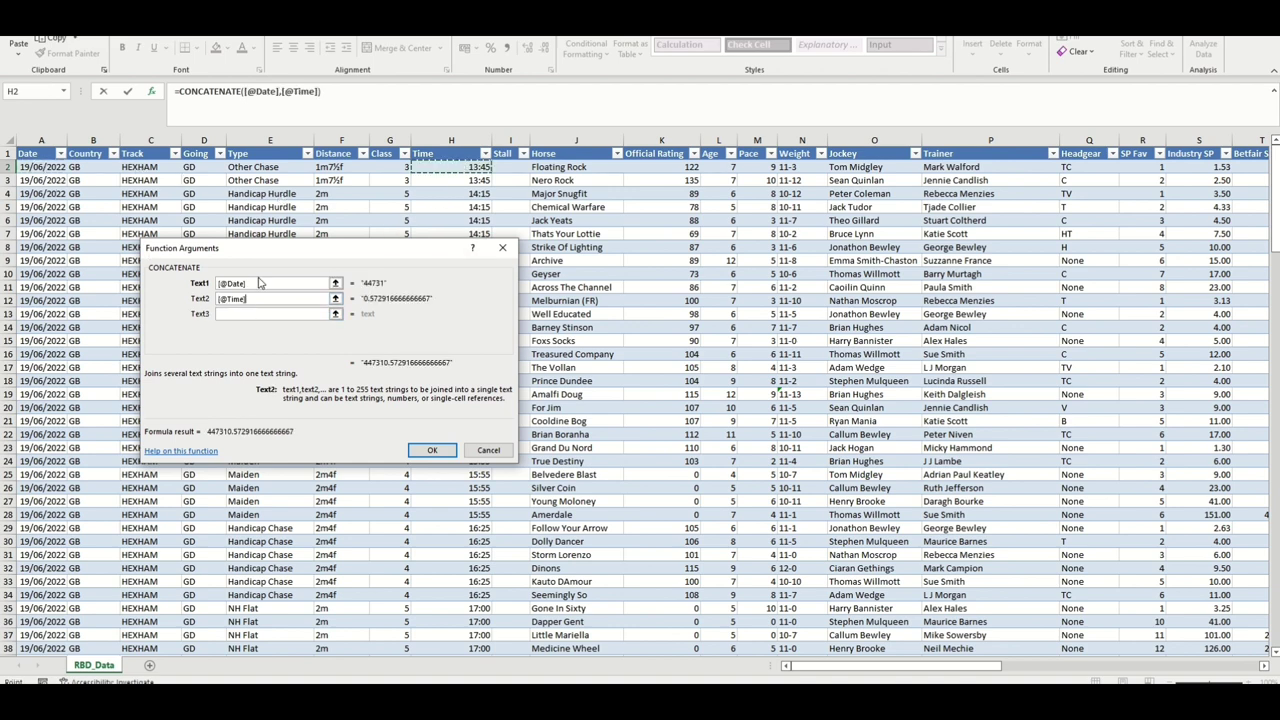
click(242, 313)
click(570, 168)
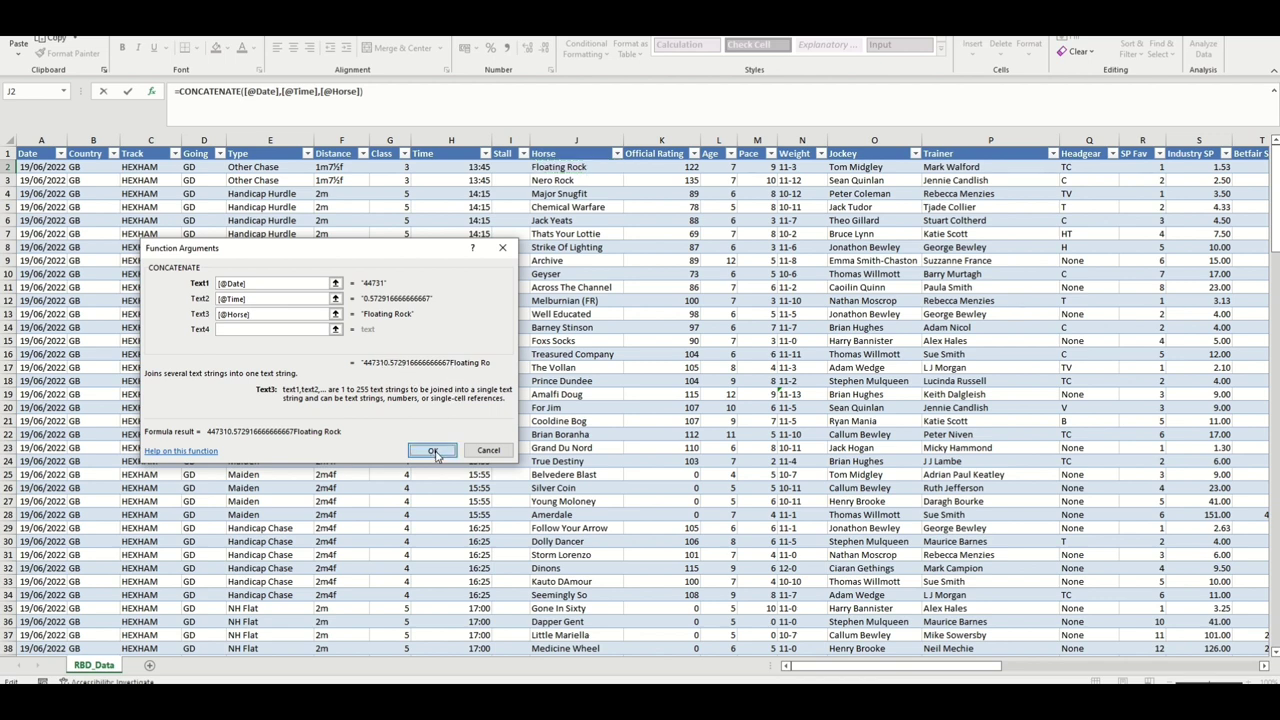
click(430, 450)
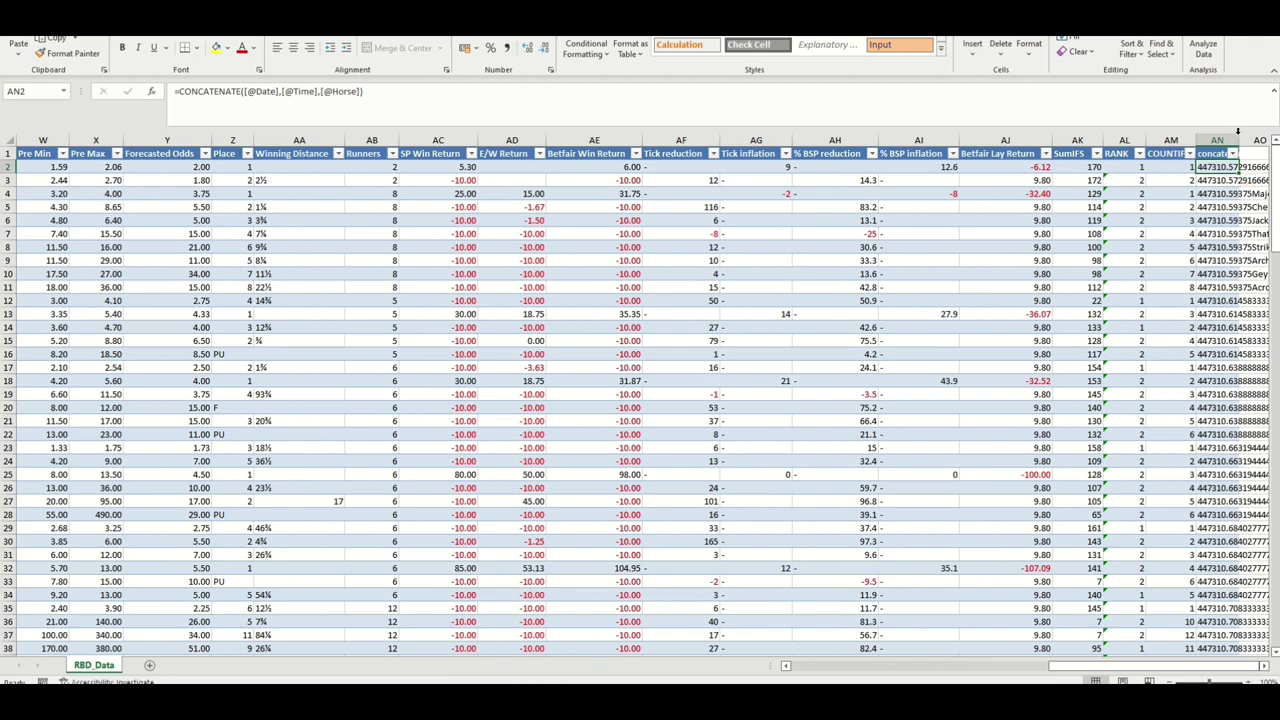
Auto-fit column AN so the joined values read fully.
double_click(1240, 132)
drag(1060, 666, 1188, 655)
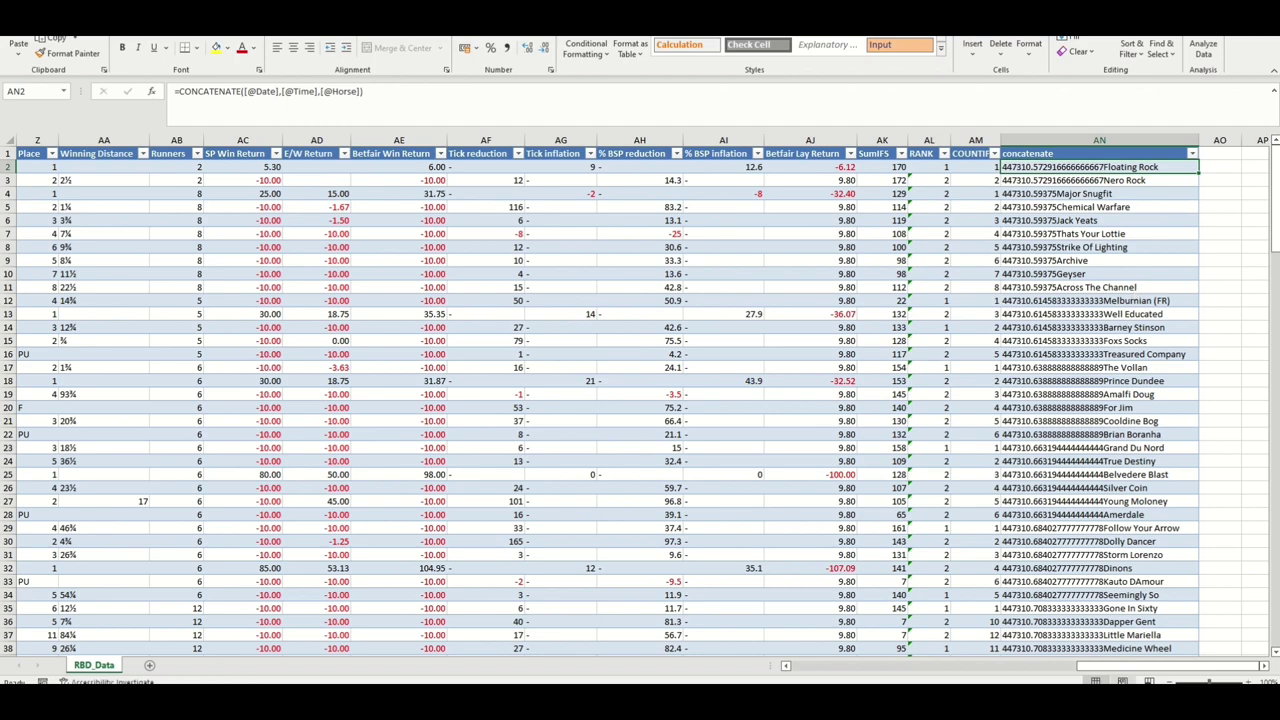
drag(1126, 668, 1052, 440)
Enter the heading 'VLOOKUP' in AO1 and begin =vlookup( in AO2.
click(1218, 155)
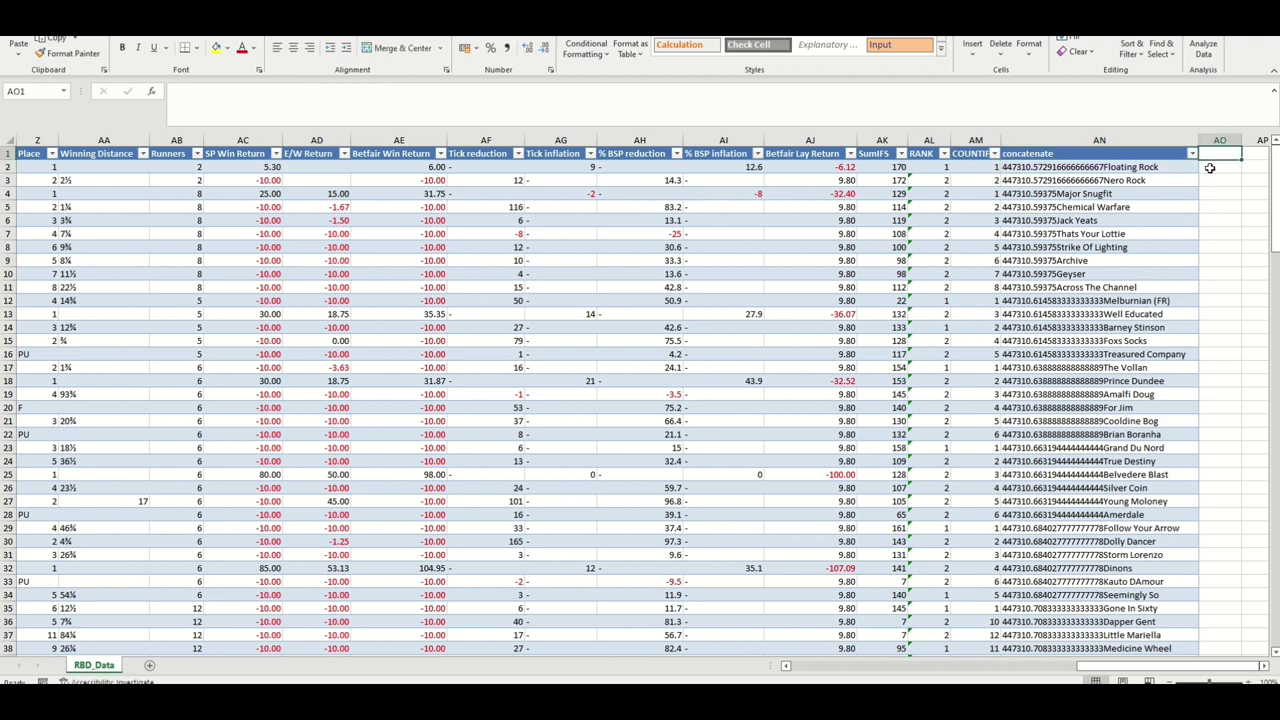
text(VL)
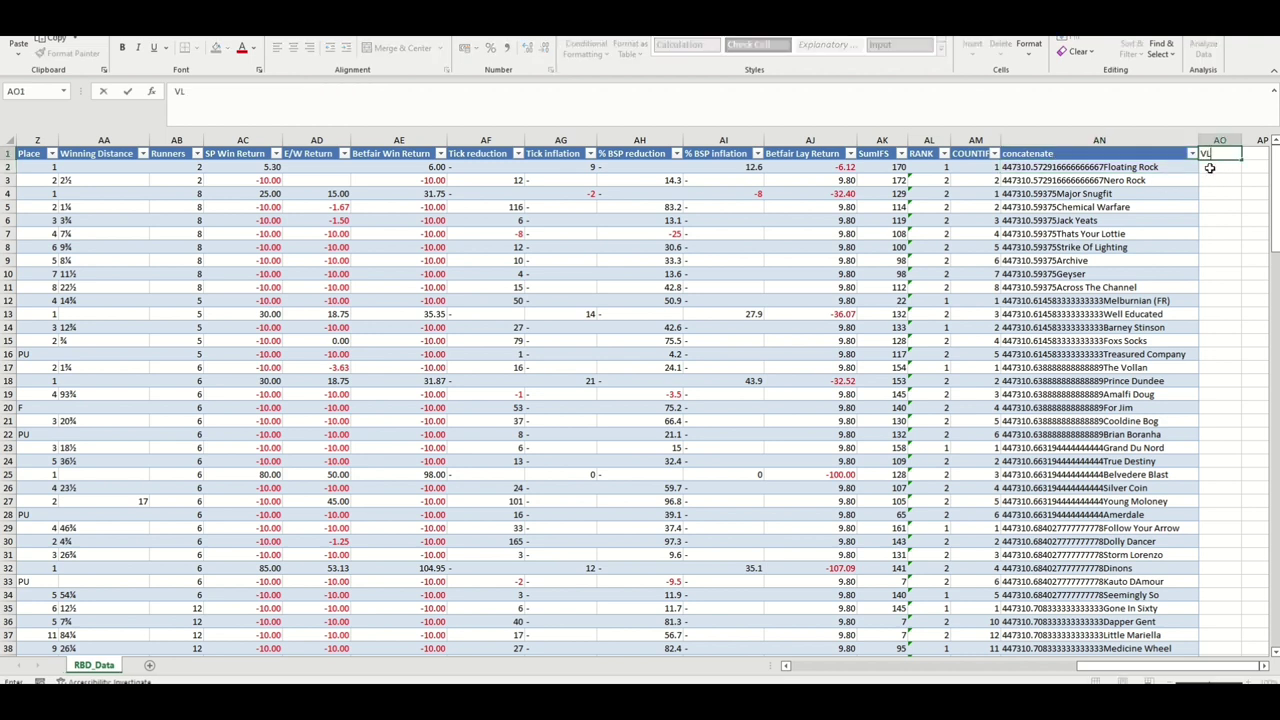
text(OOKUP)
key(Return)
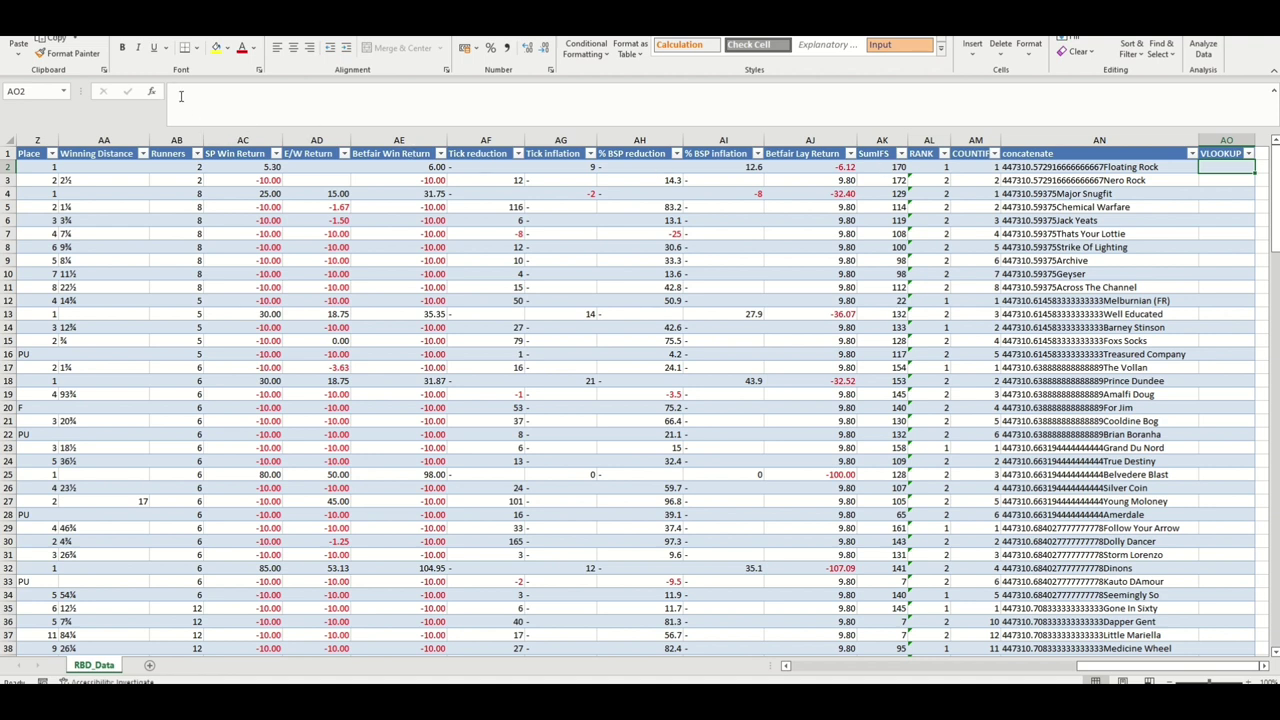
text(=vloo)
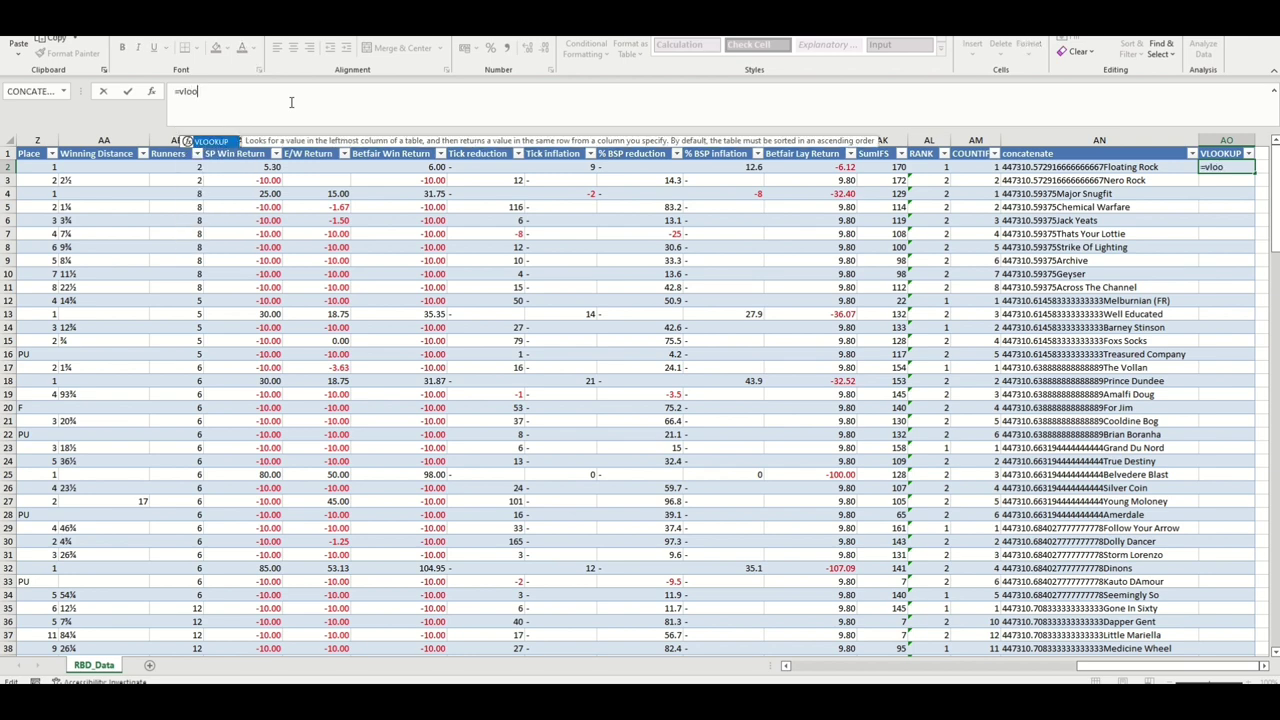
text(kup()
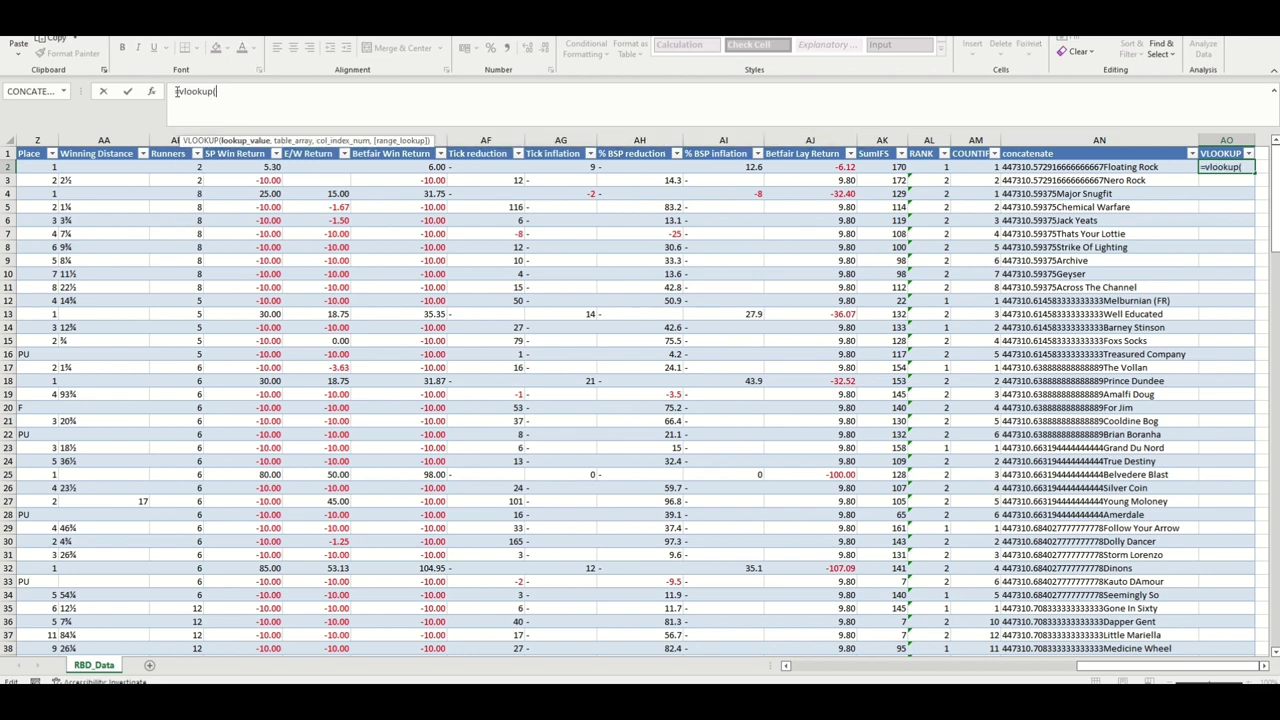
click(153, 92)
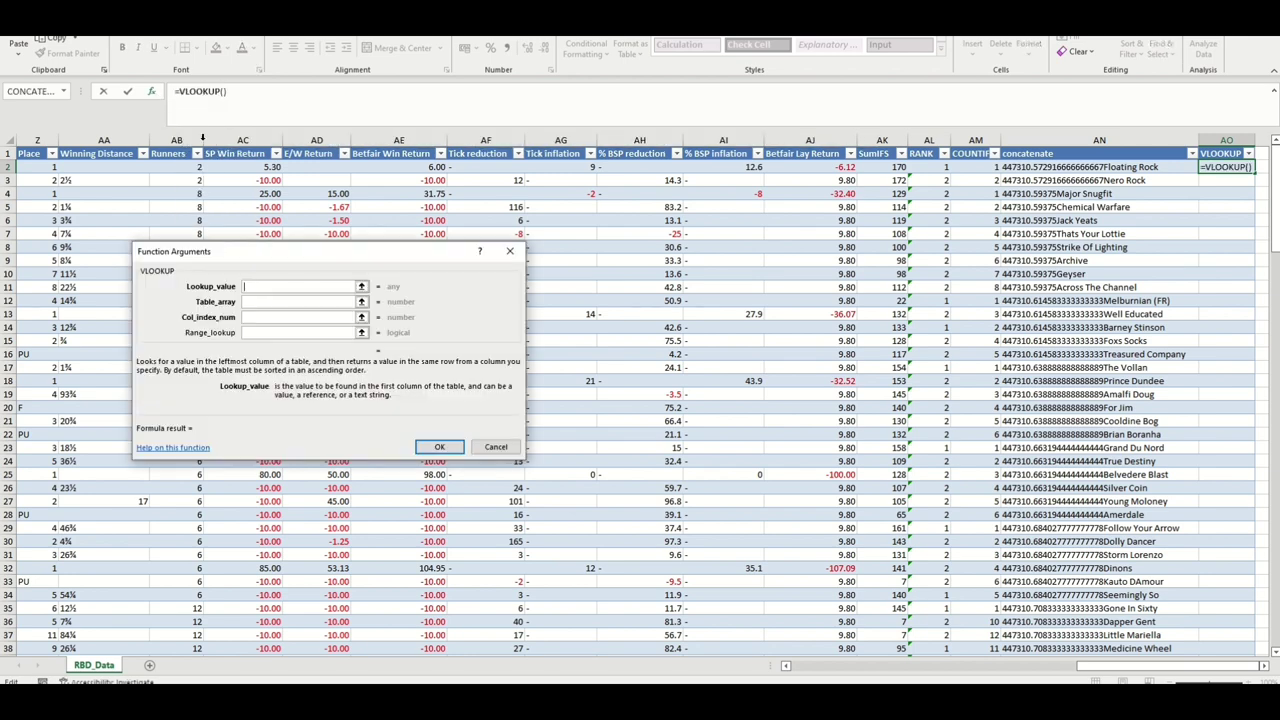
drag(1125, 673, 897, 683)
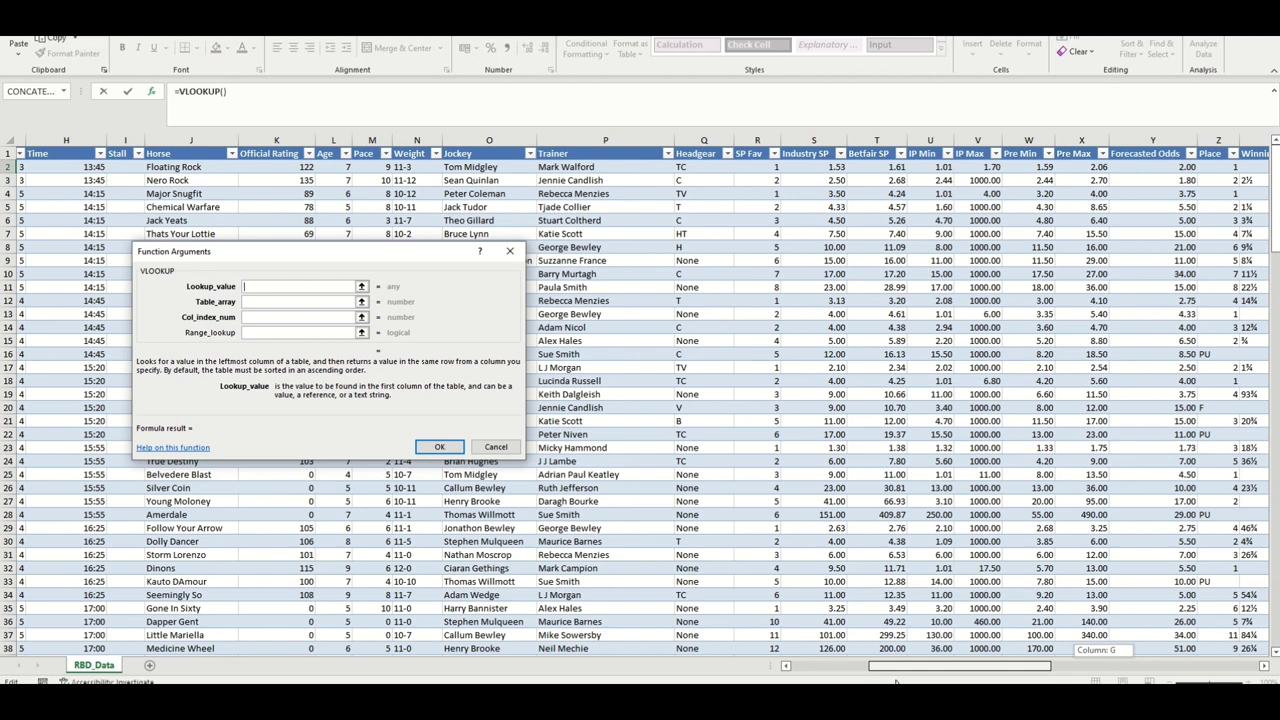
drag(897, 683, 819, 683)
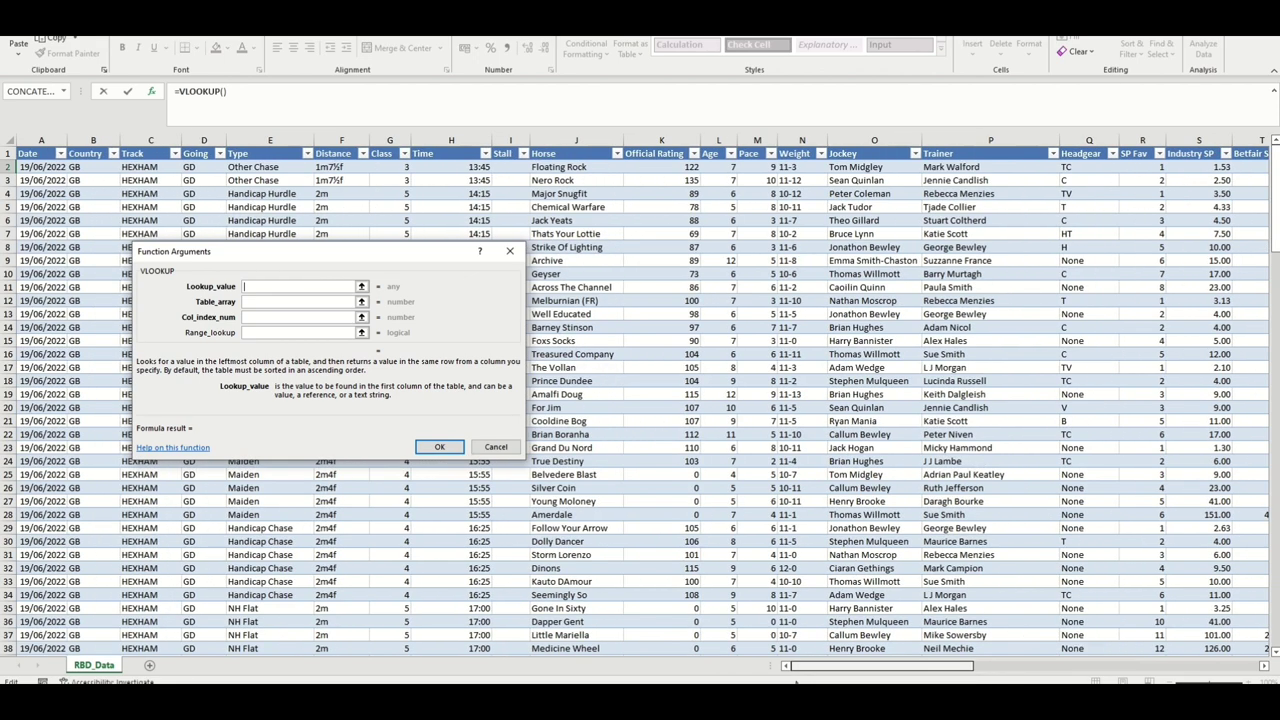
click(549, 167)
click(293, 302)
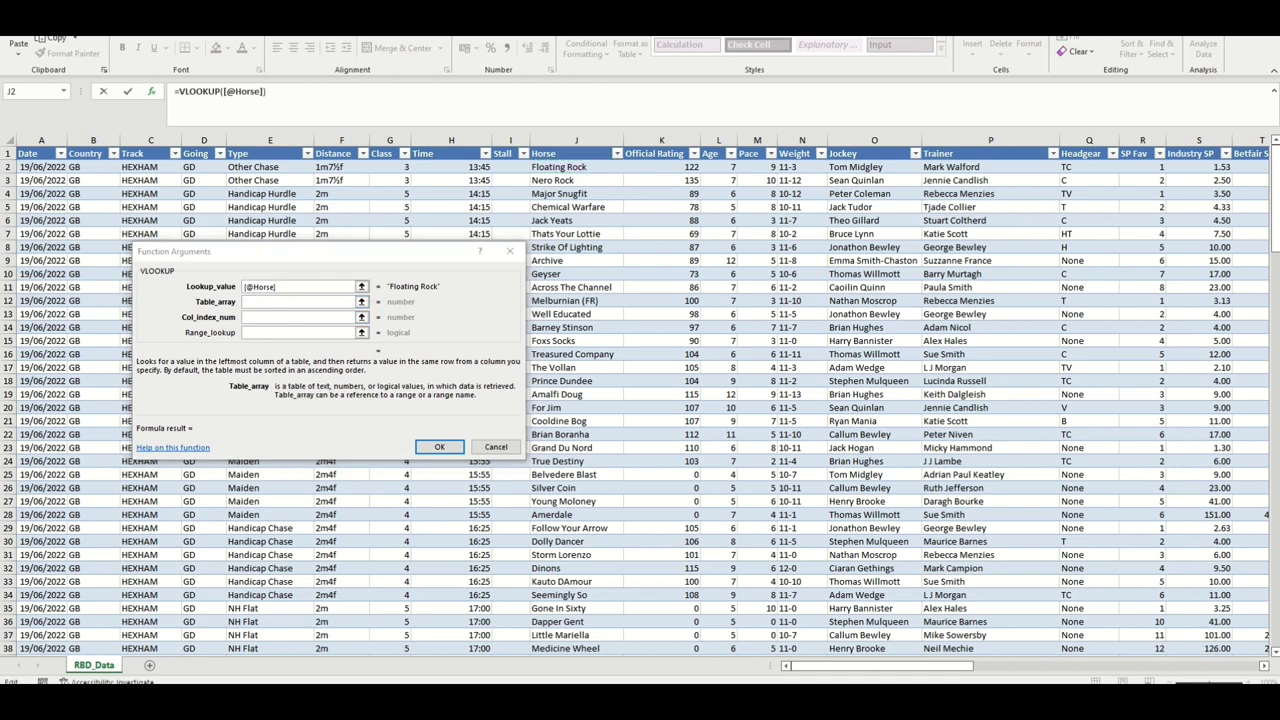
key(alt+Tab)
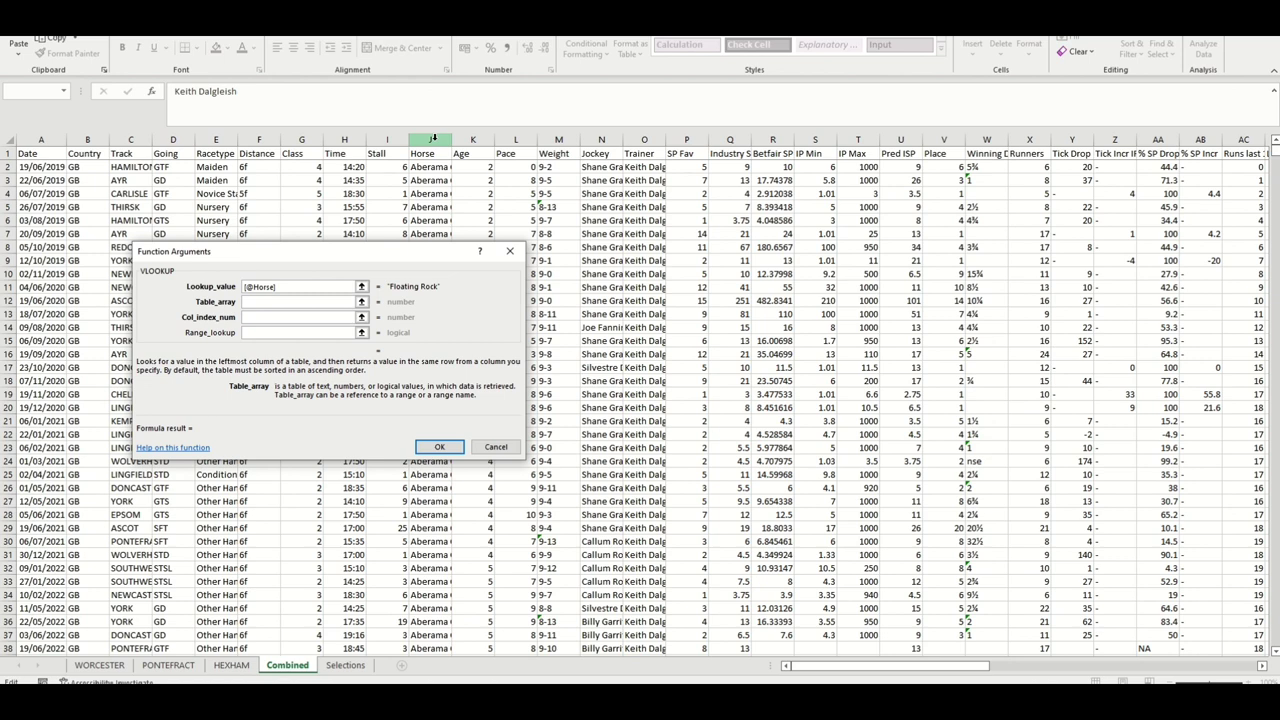
key(ctrl+Tab)
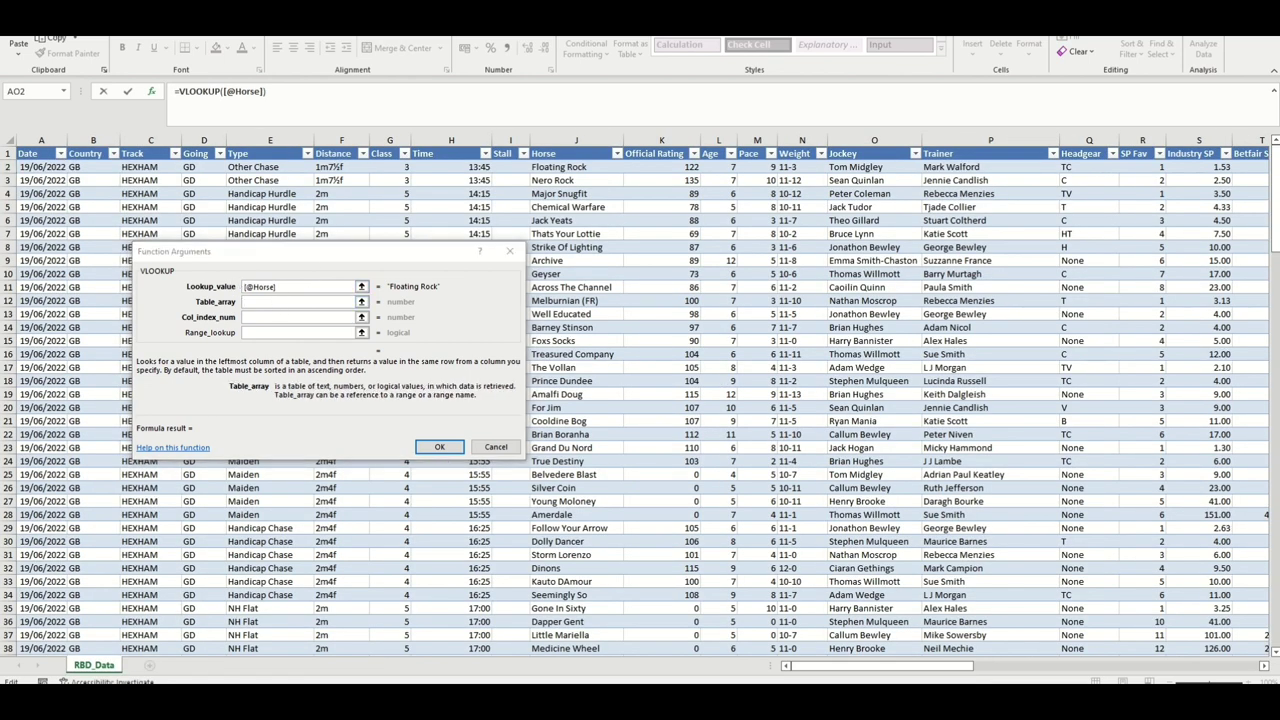
key(ctrl+Tab)
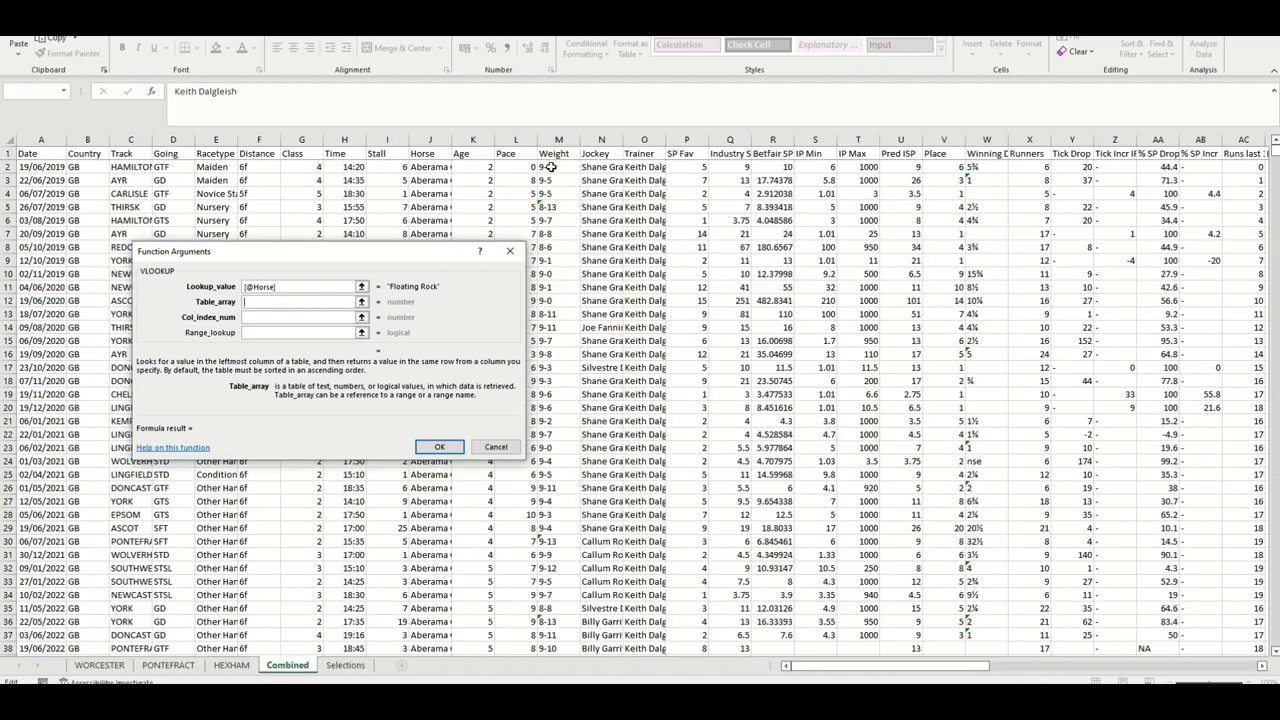
click(440, 140)
drag(450, 140, 839, 221)
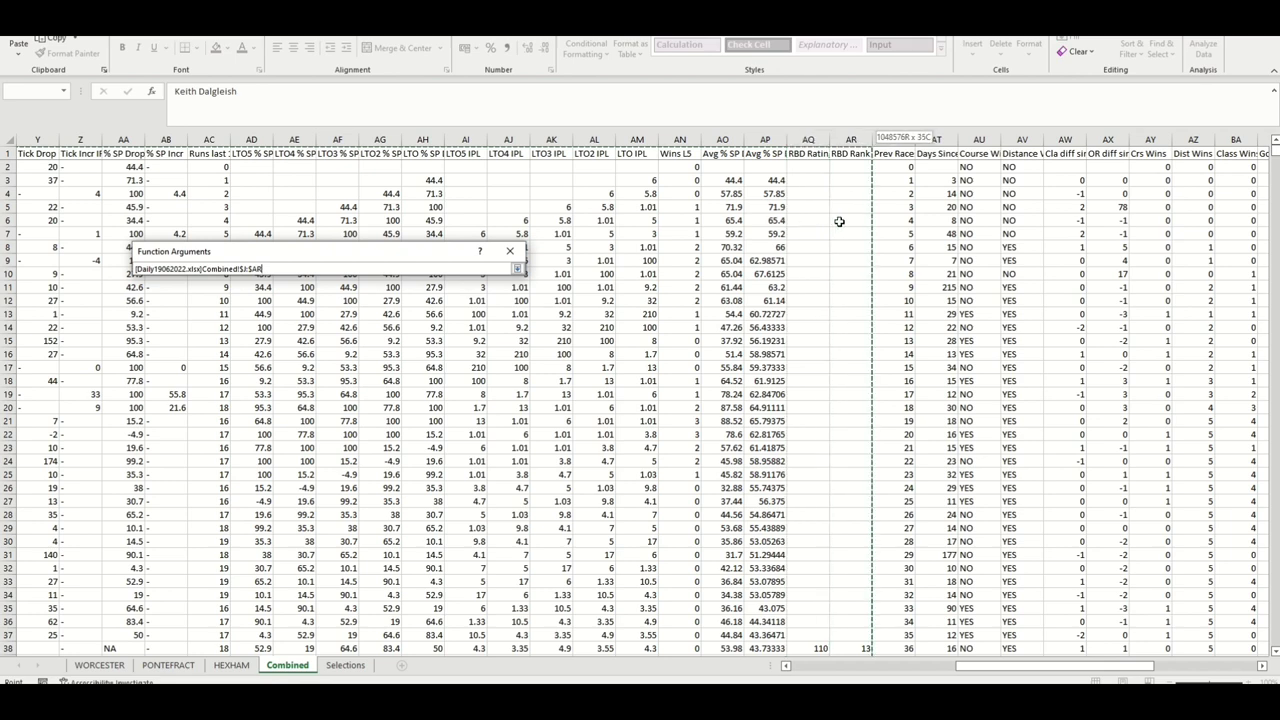
drag(839, 221, 817, 221)
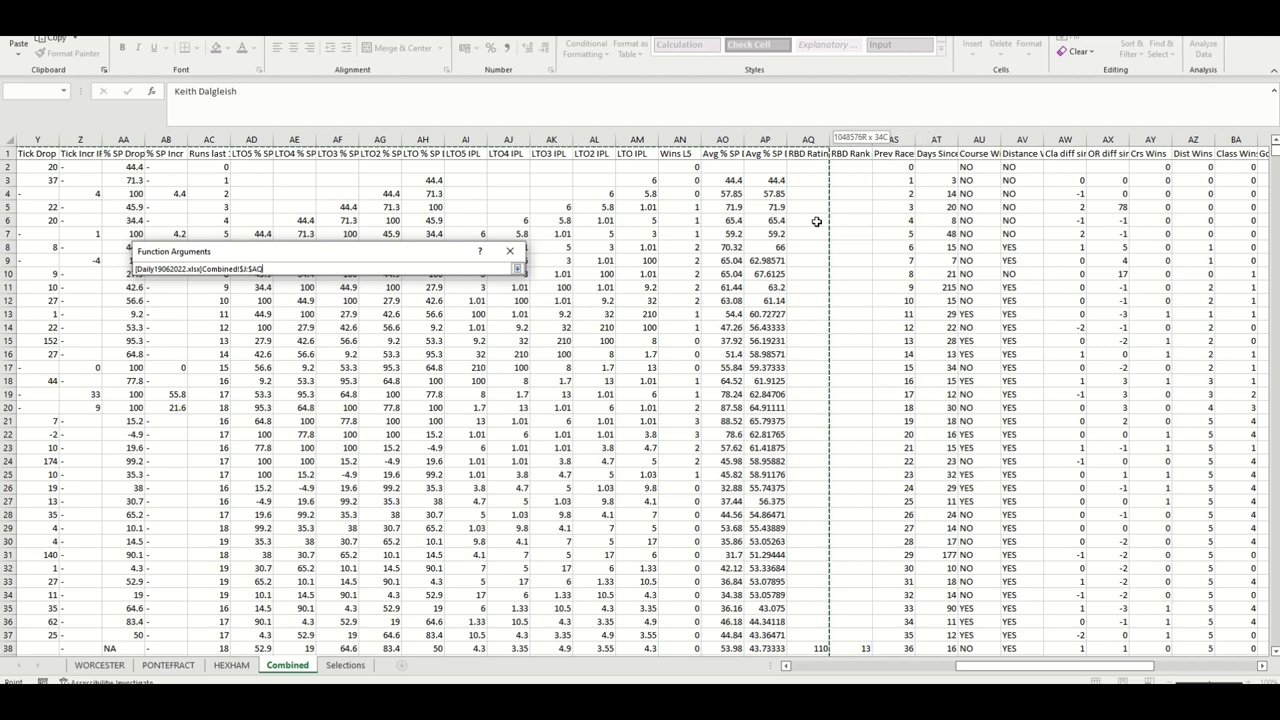
mouse_move(816, 221)
mouse_down()
mouse_move(905, 213)
mouse_move(807, 222)
mouse_up()
drag(807, 222, 807, 222)
Set column index 34 and range lookup FALSE, and commit the VLOOKUP formula.
click(283, 318)
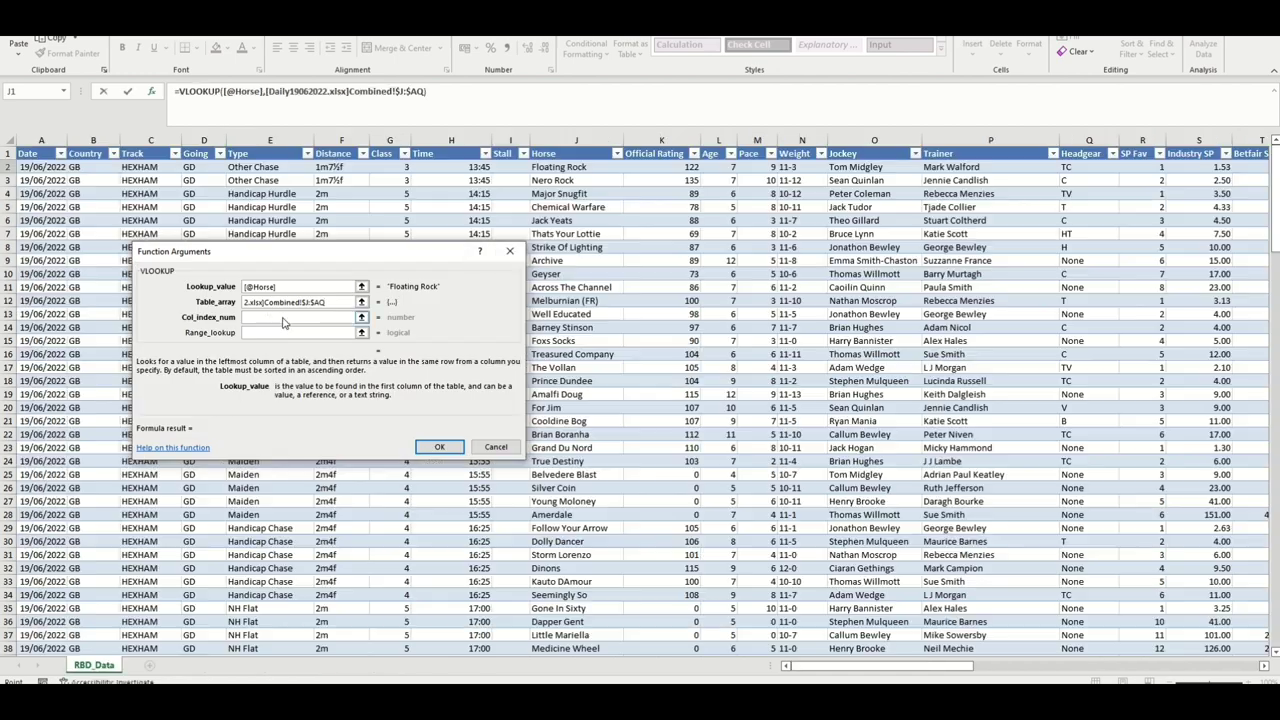
text(34)
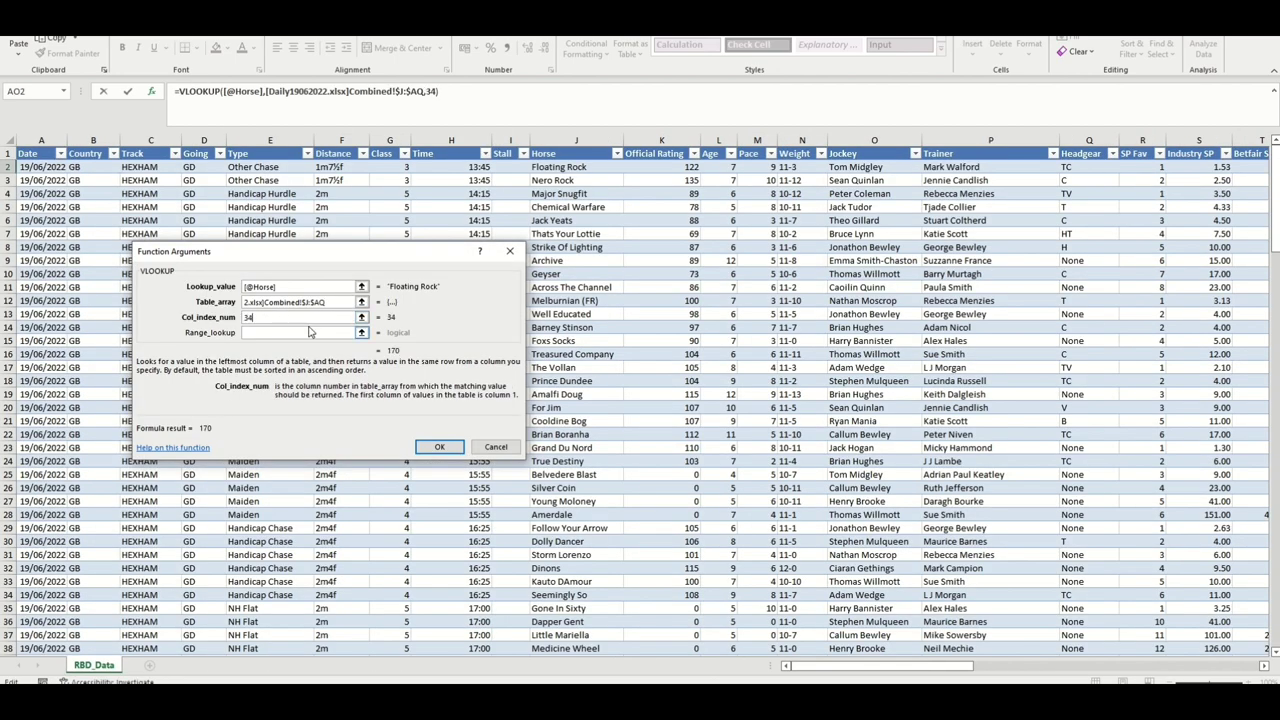
click(310, 332)
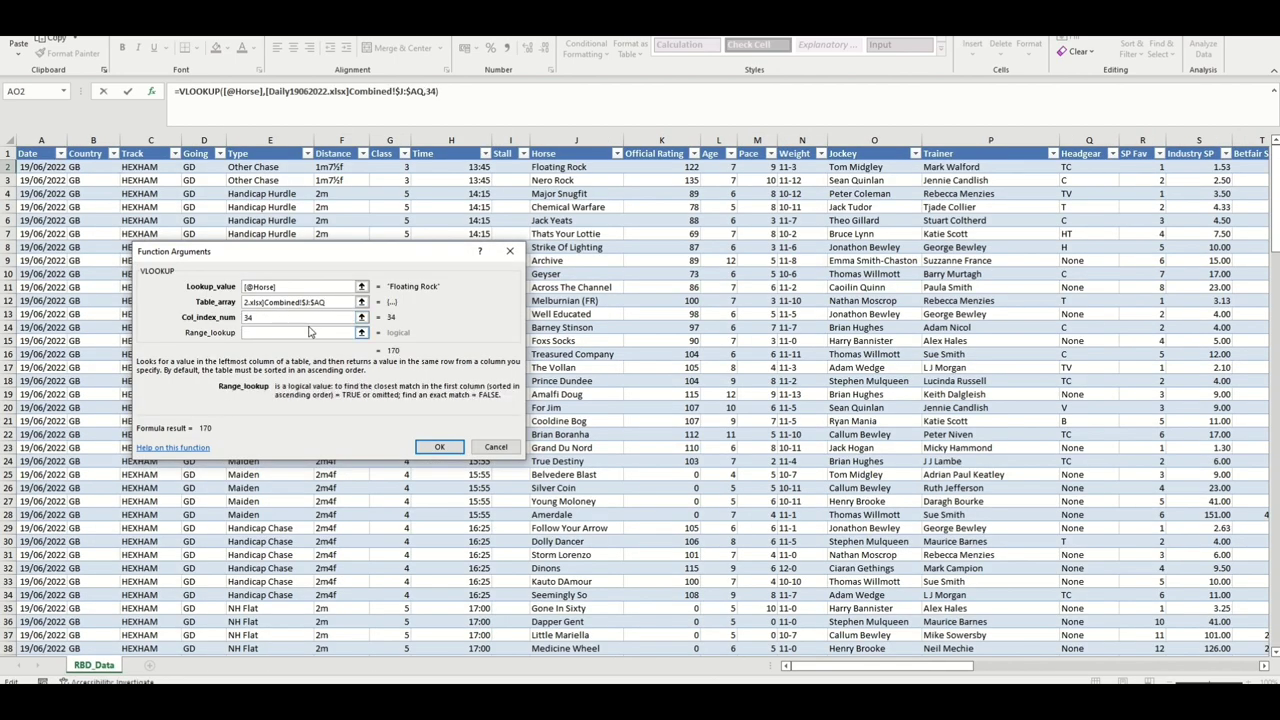
text(false)
click(437, 447)
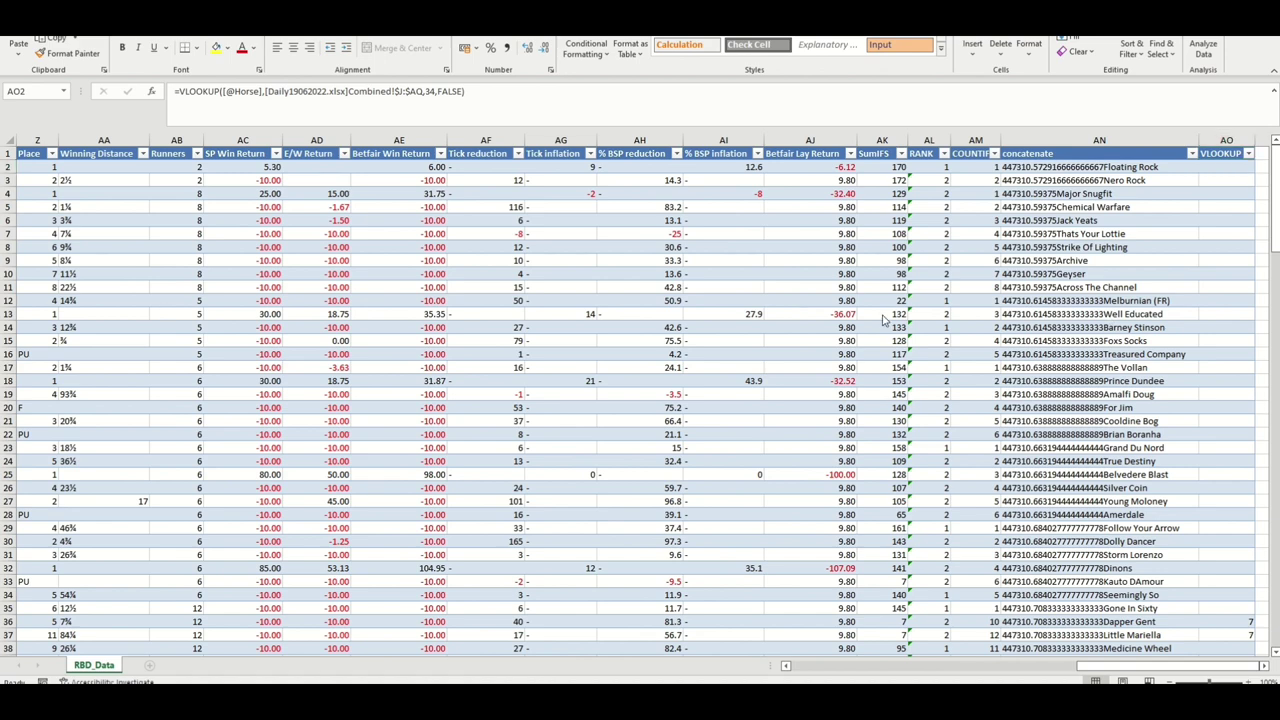
Check the lookup results in AO36 and AO37 and autofit the Combined sheet's Horse column.
drag(1276, 220, 1277, 330)
click(1221, 245)
click(1222, 259)
drag(1276, 285, 1277, 150)
drag(1125, 666, 760, 715)
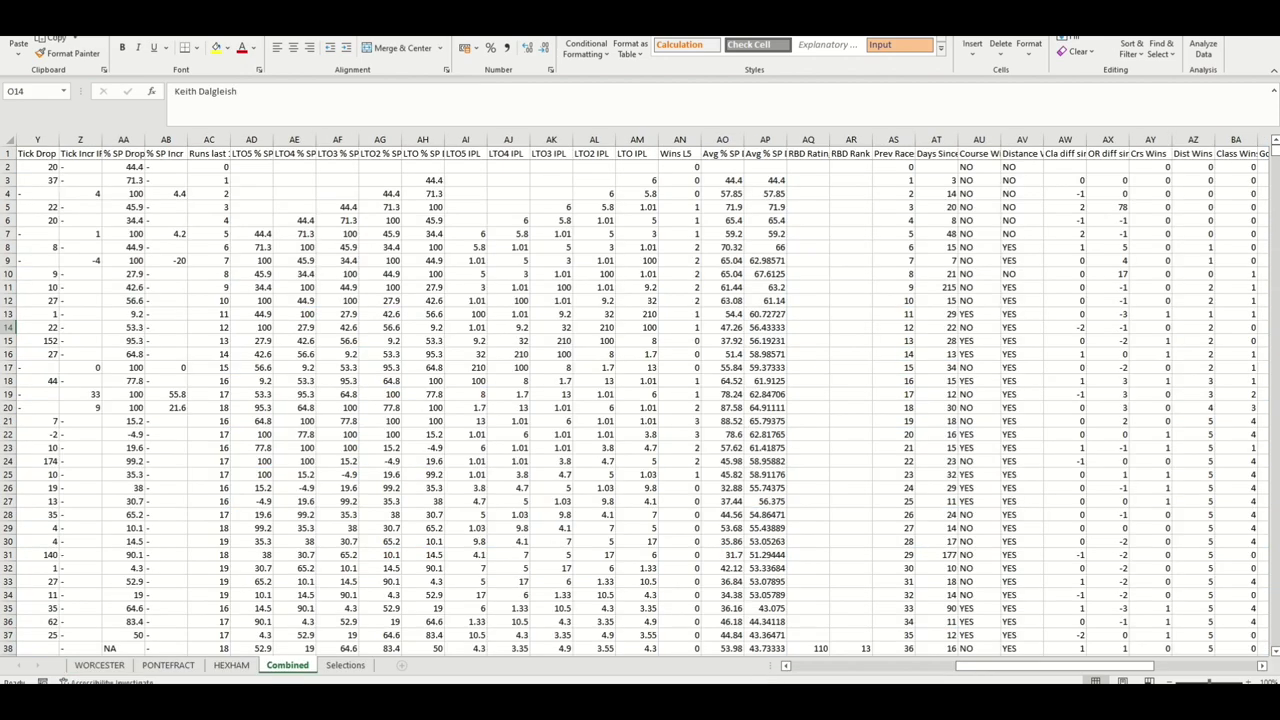
drag(1016, 666, 640, 657)
click(524, 434)
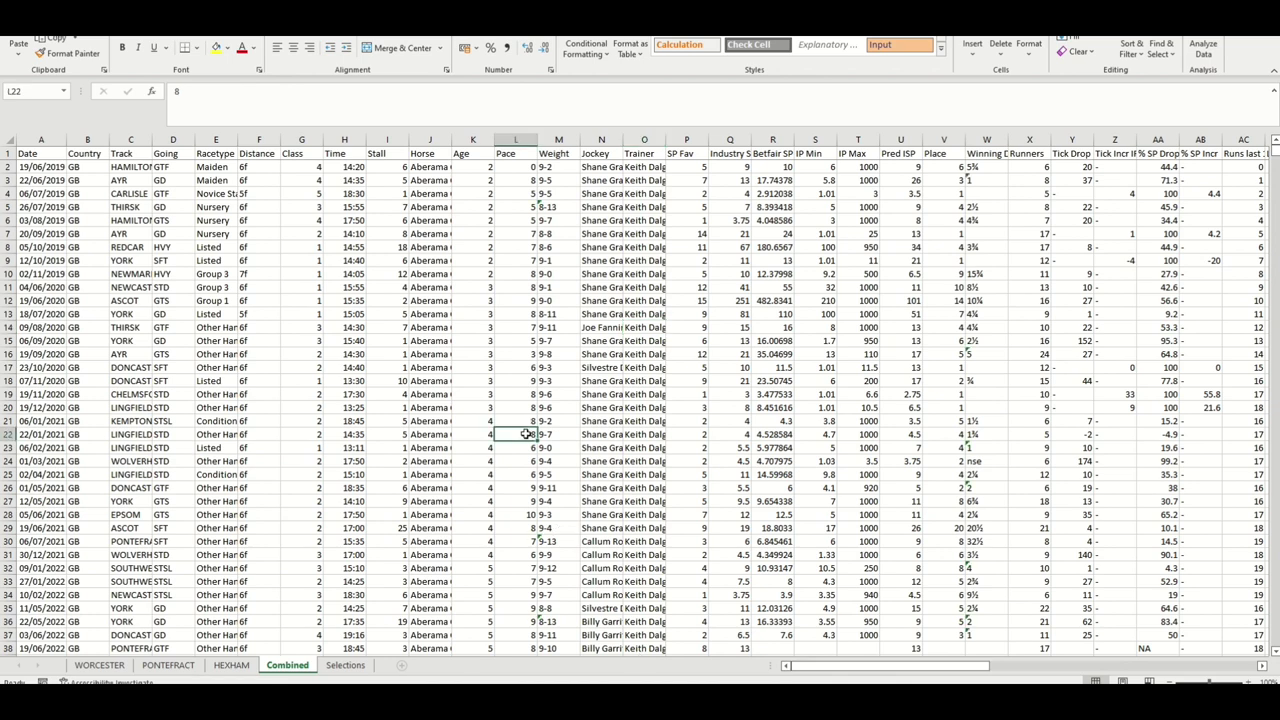
double_click(451, 140)
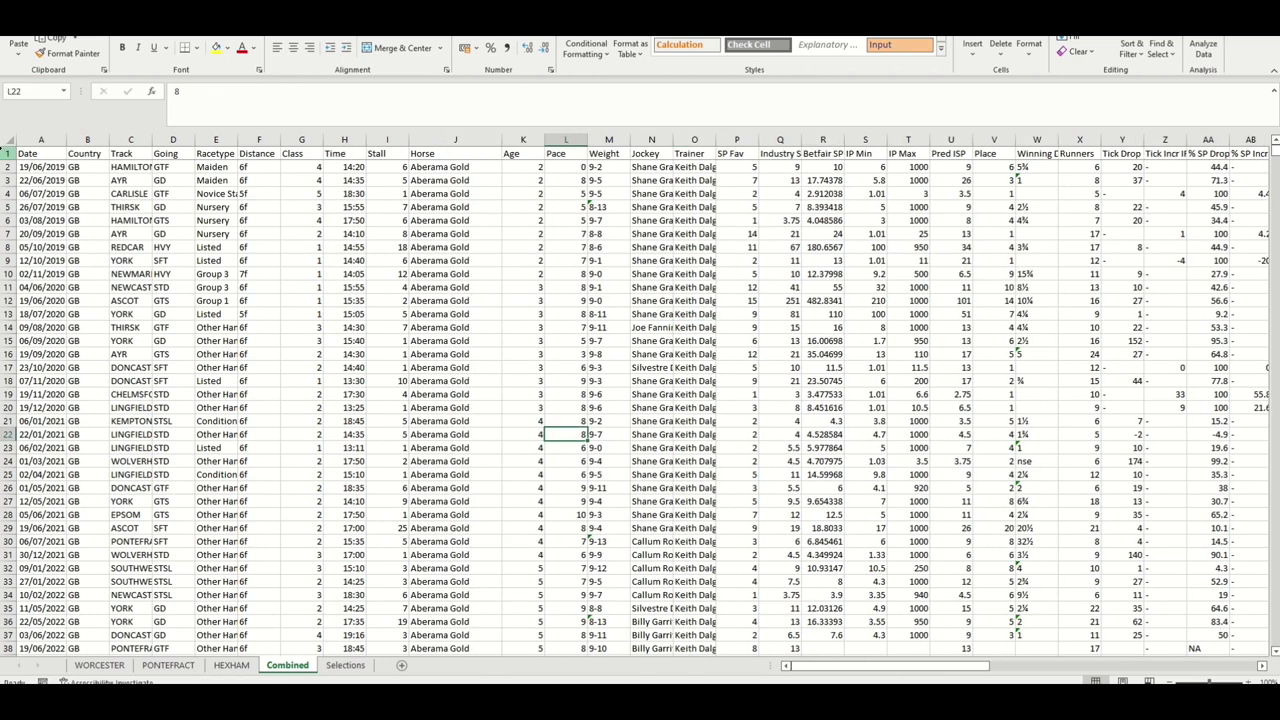
Add filters to the header row and show only Floating Rock in the Horse column.
click(8, 153)
click(380, 30)
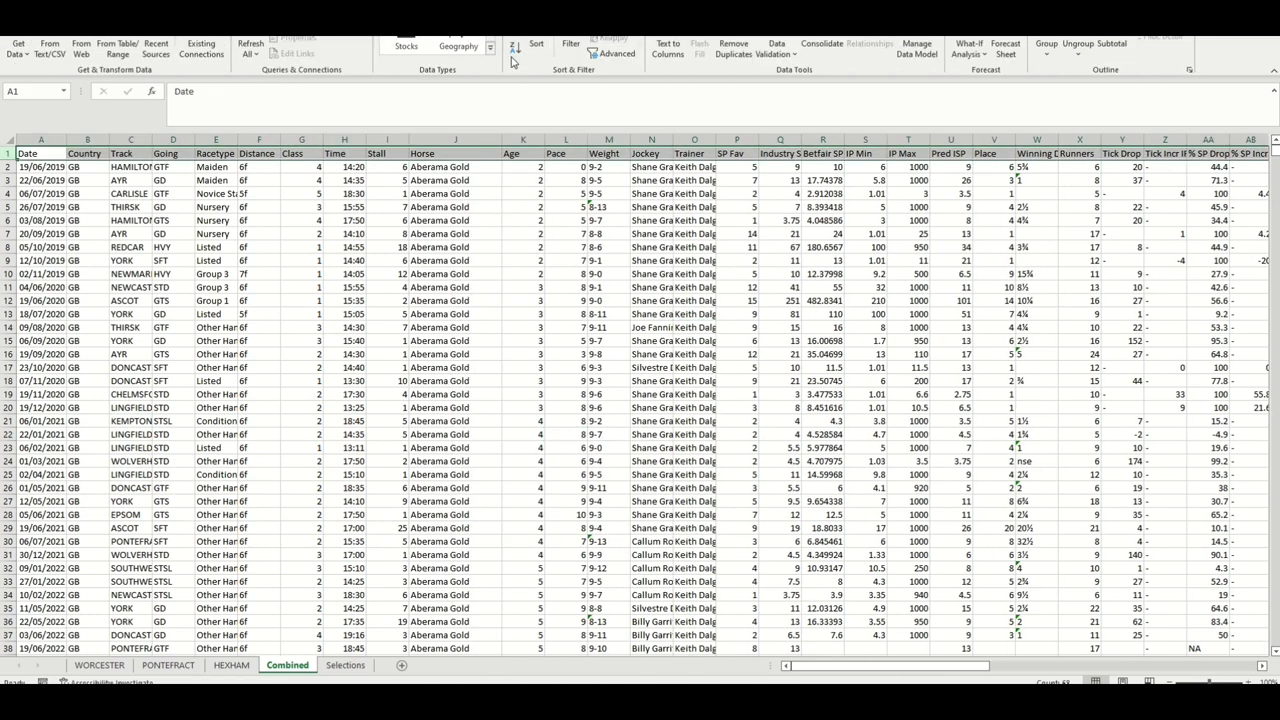
click(571, 48)
click(495, 153)
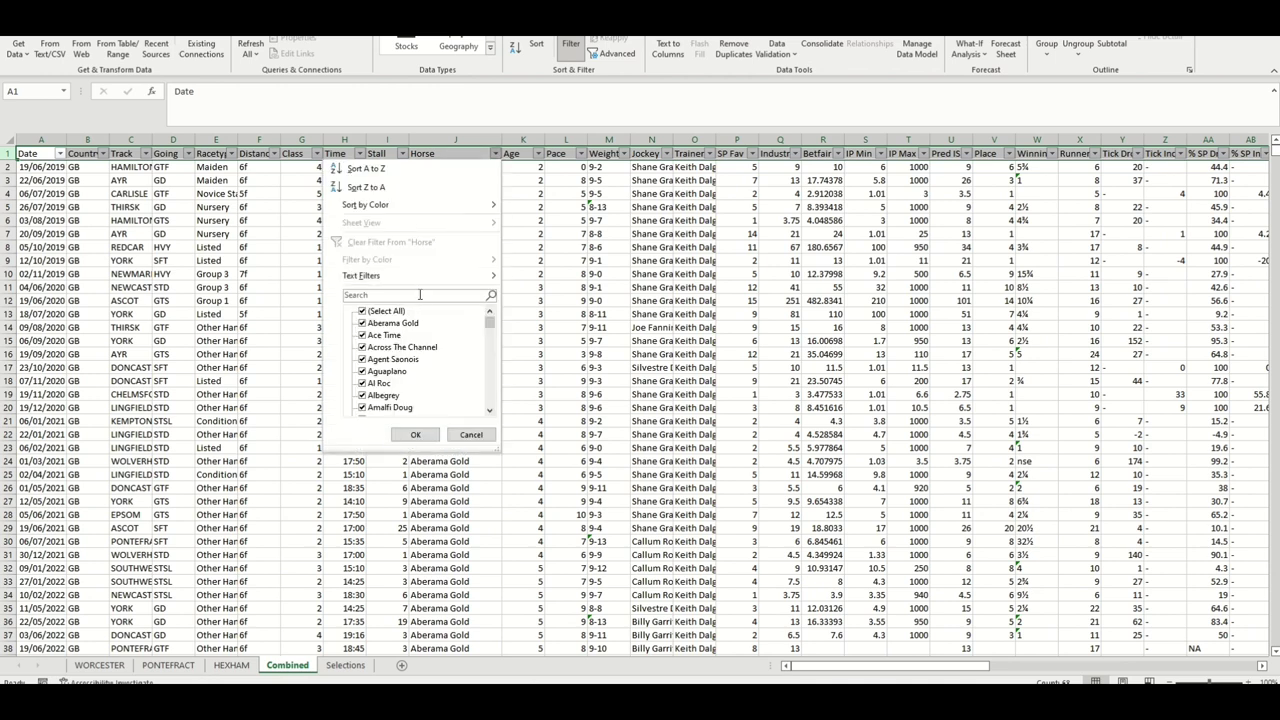
text(float)
click(415, 434)
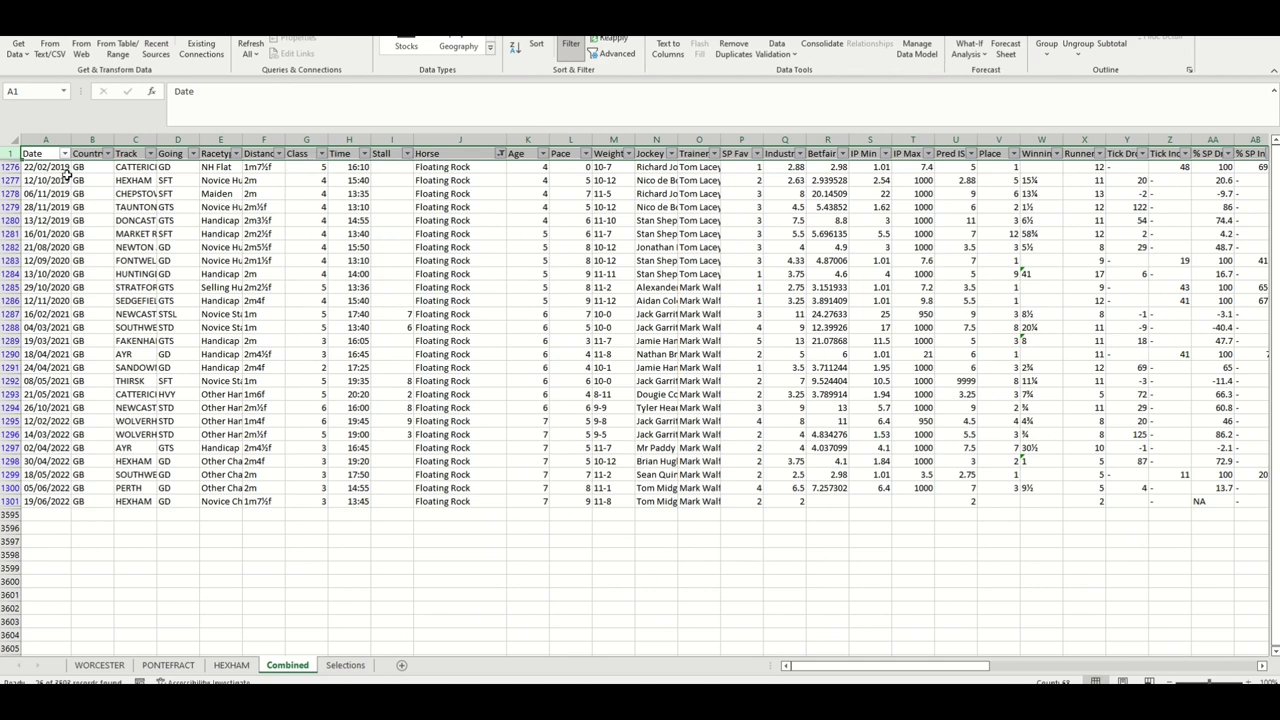
Inspect Floating Rock's rank values, then return to the RBD_Data workbook.
click(430, 166)
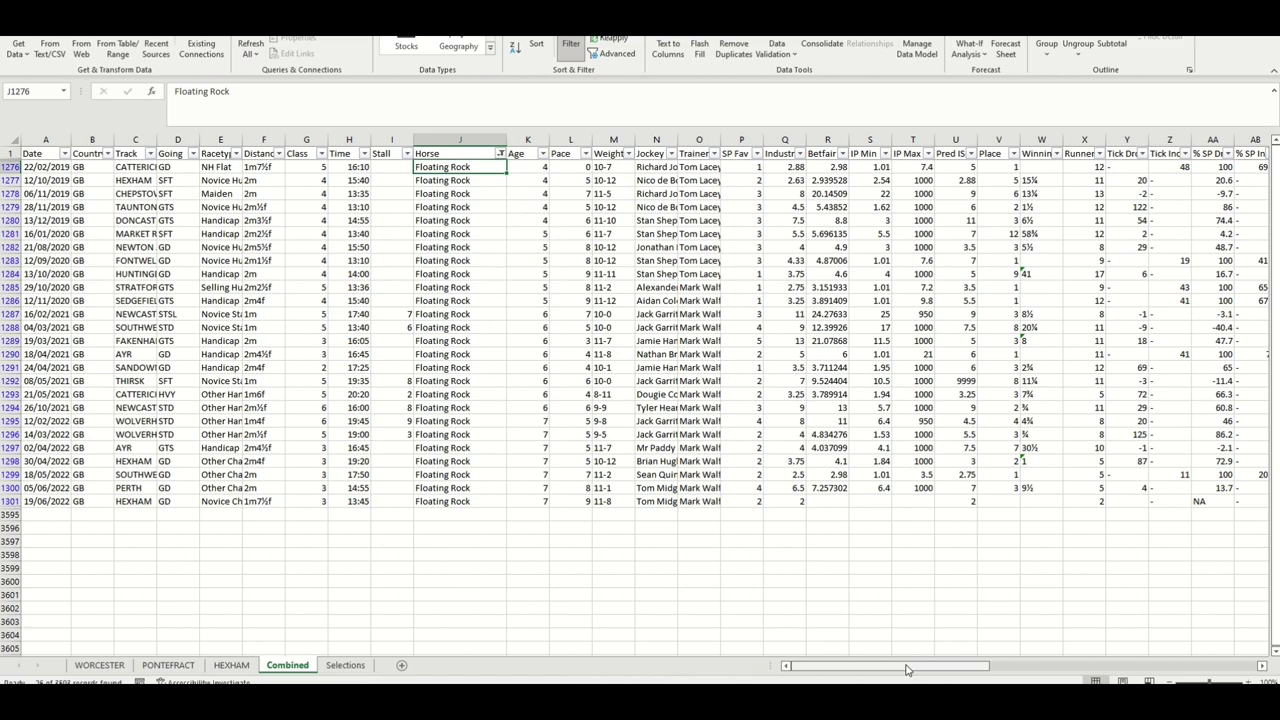
drag(906, 669, 1057, 666)
click(949, 168)
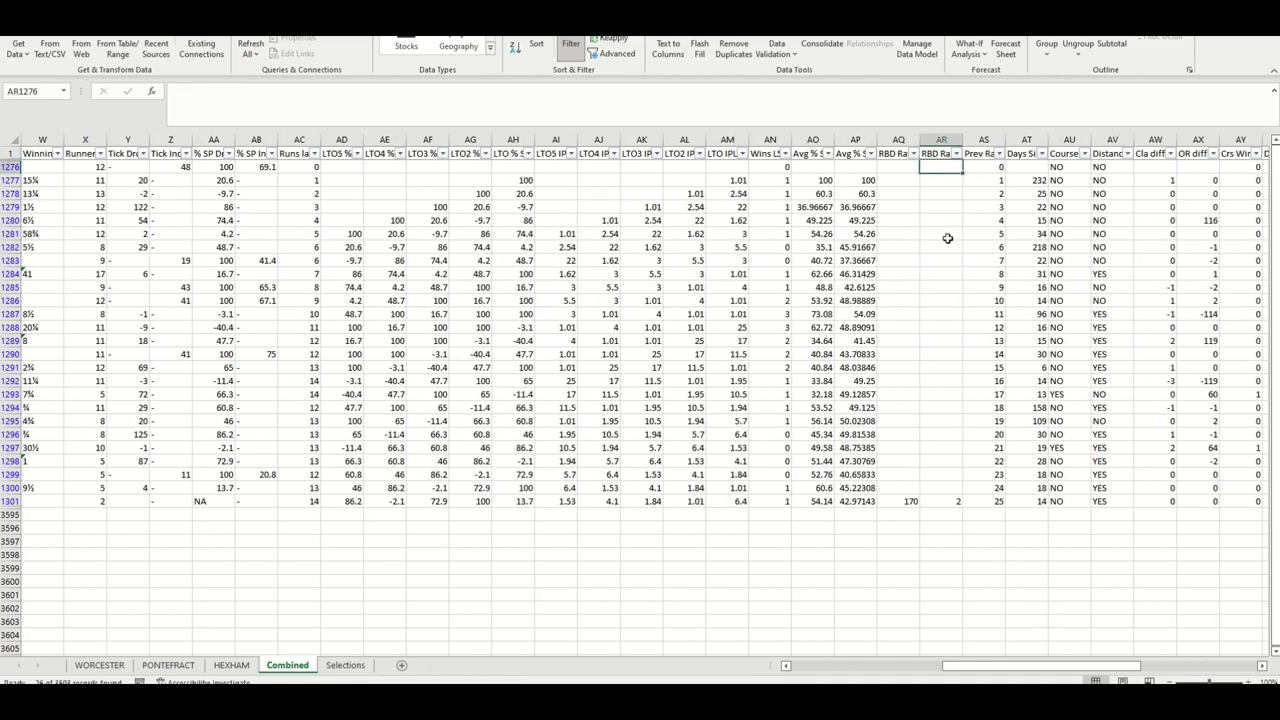
click(947, 501)
drag(1041, 668, 833, 673)
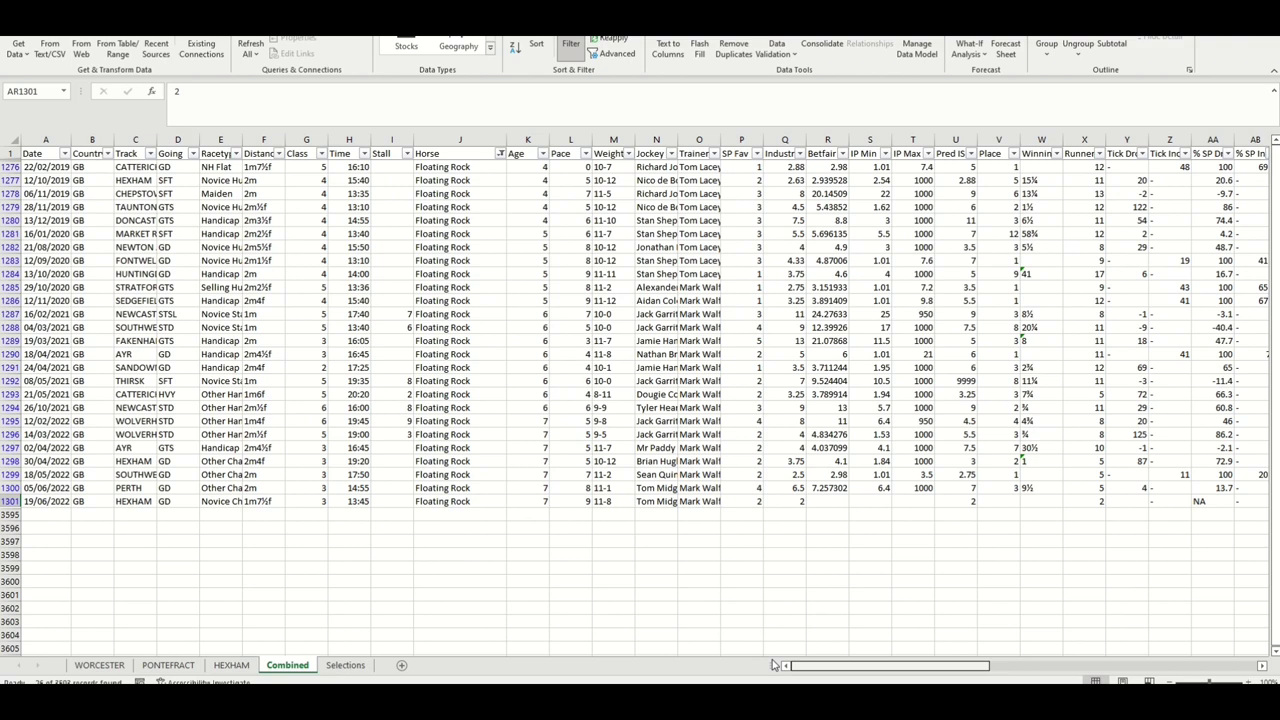
drag(887, 666, 955, 670)
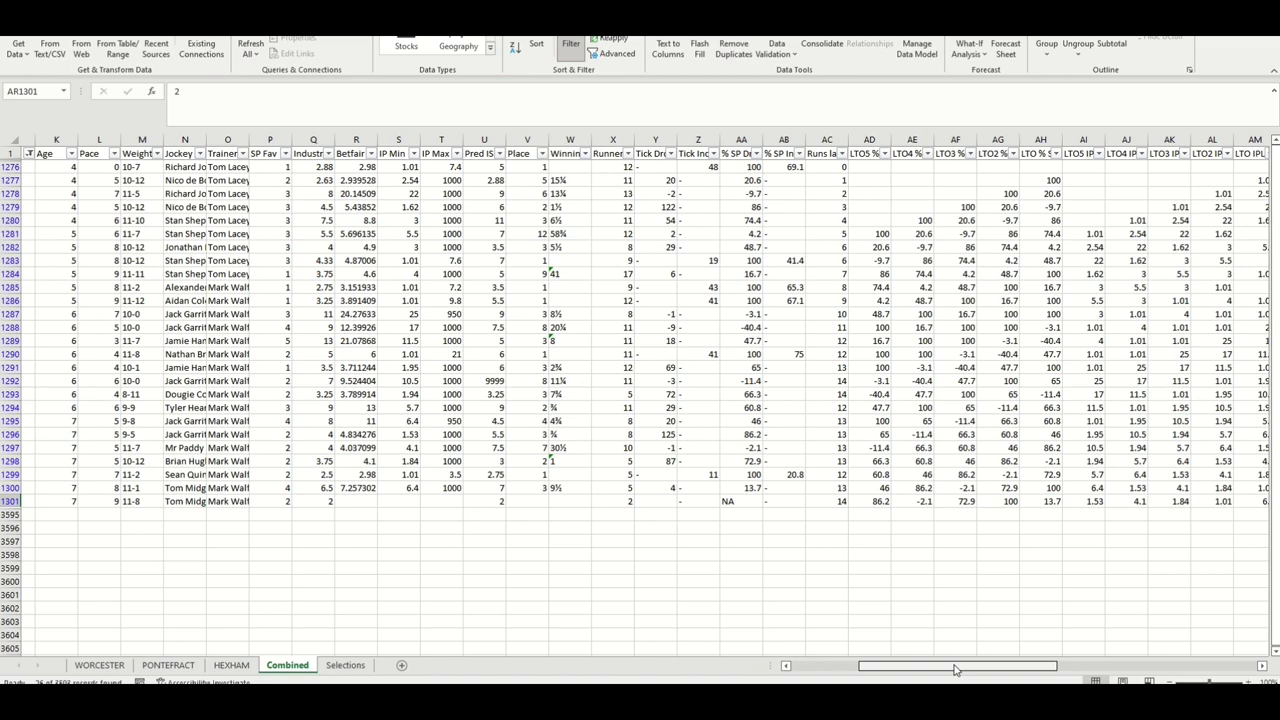
drag(955, 670, 887, 668)
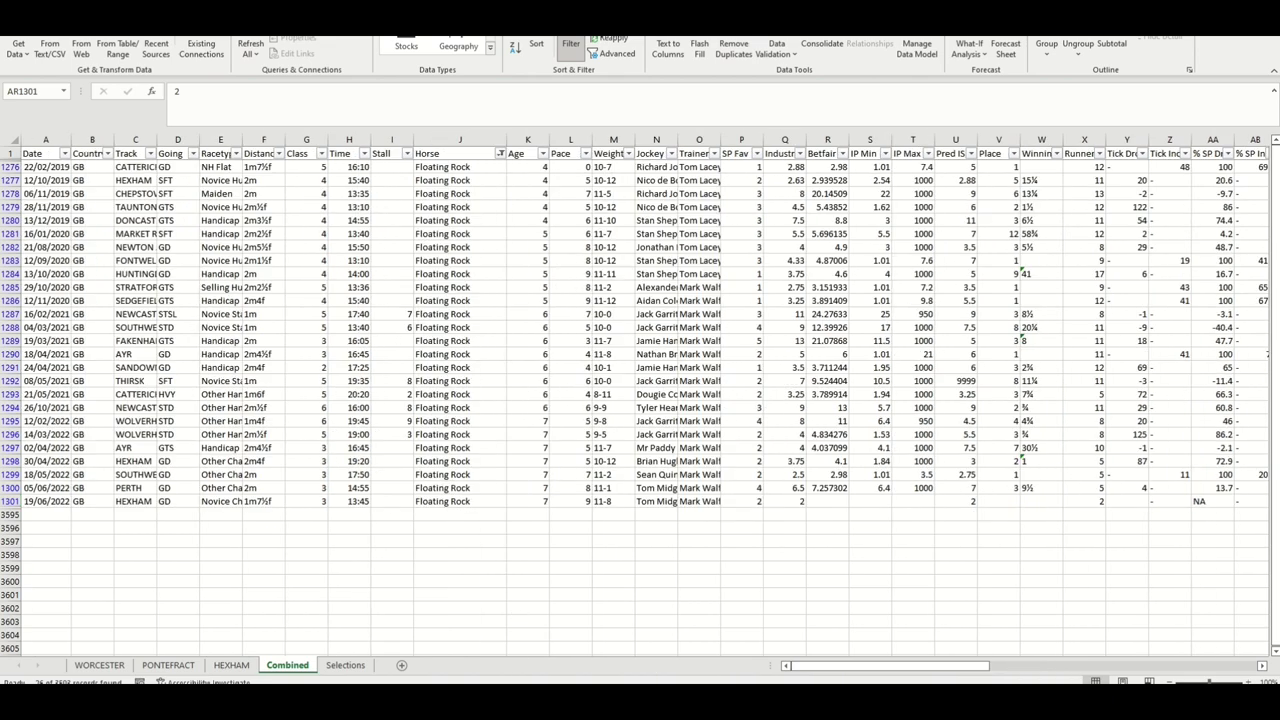
key(alt+Tab)
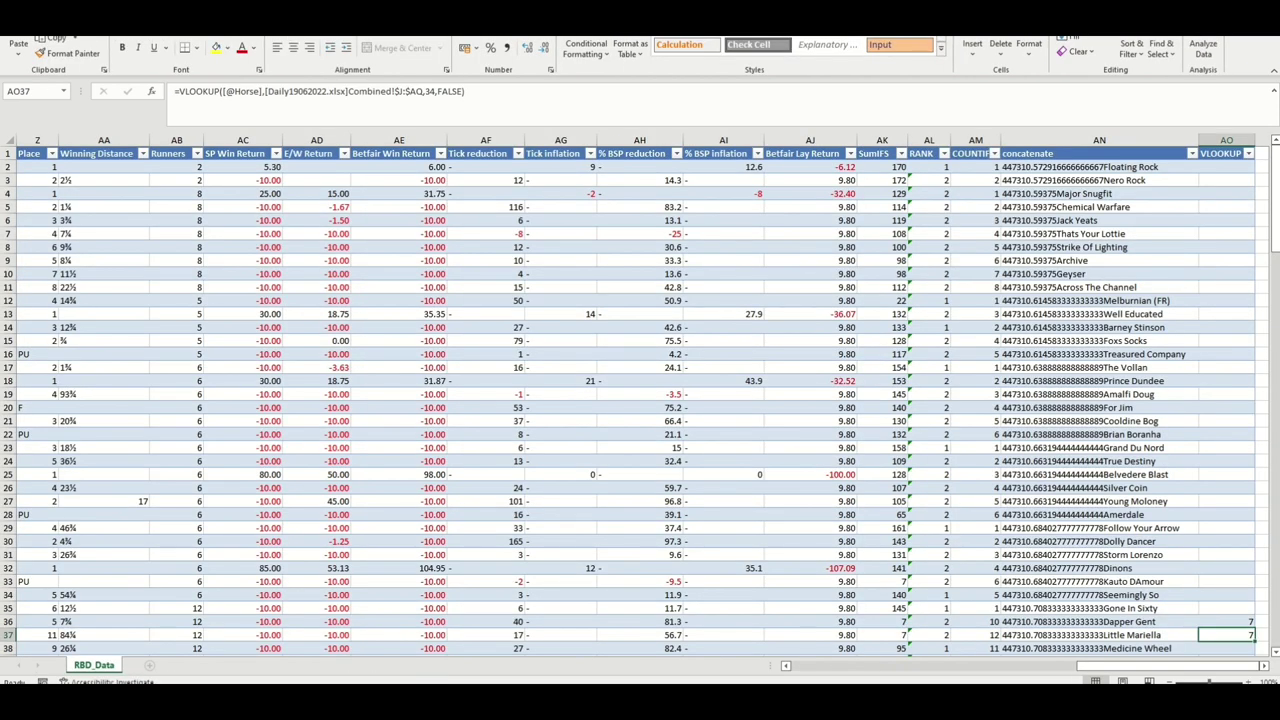
Clear the old VLOOKUP results from AO2 down the column.
click(1226, 166)
key(ctrl+shift+Down)
key(Delete)
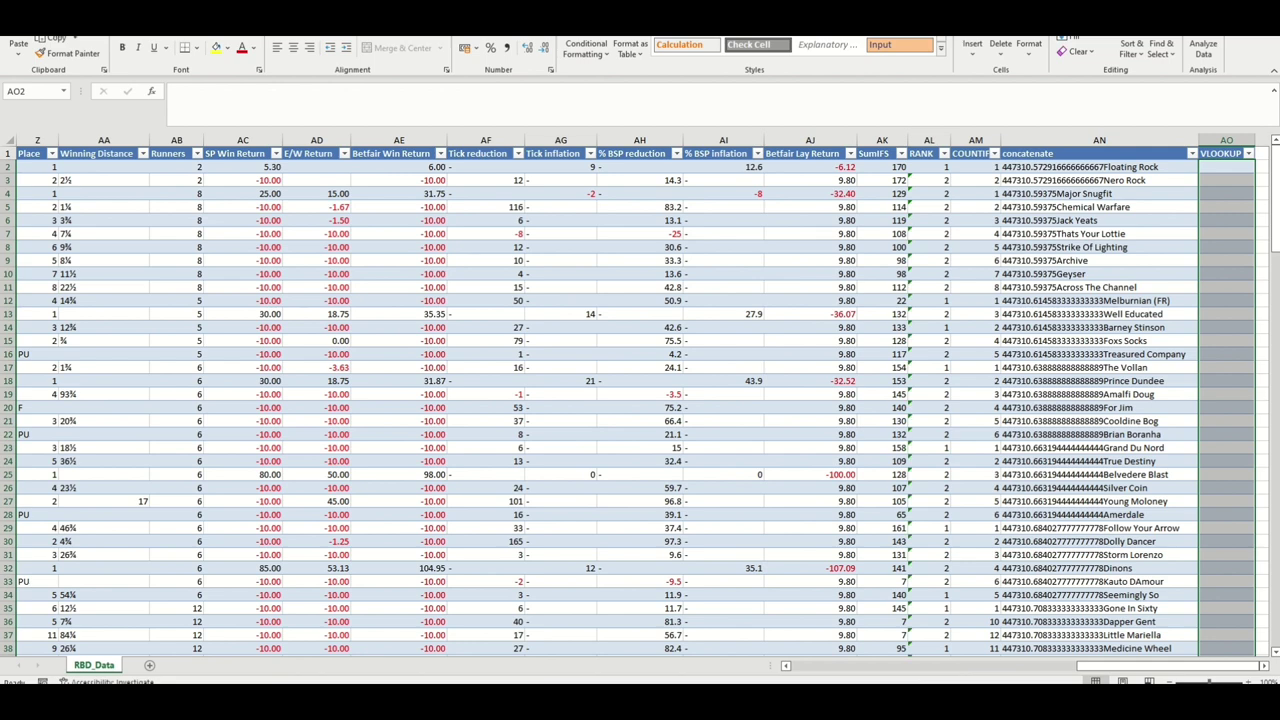
click(1213, 170)
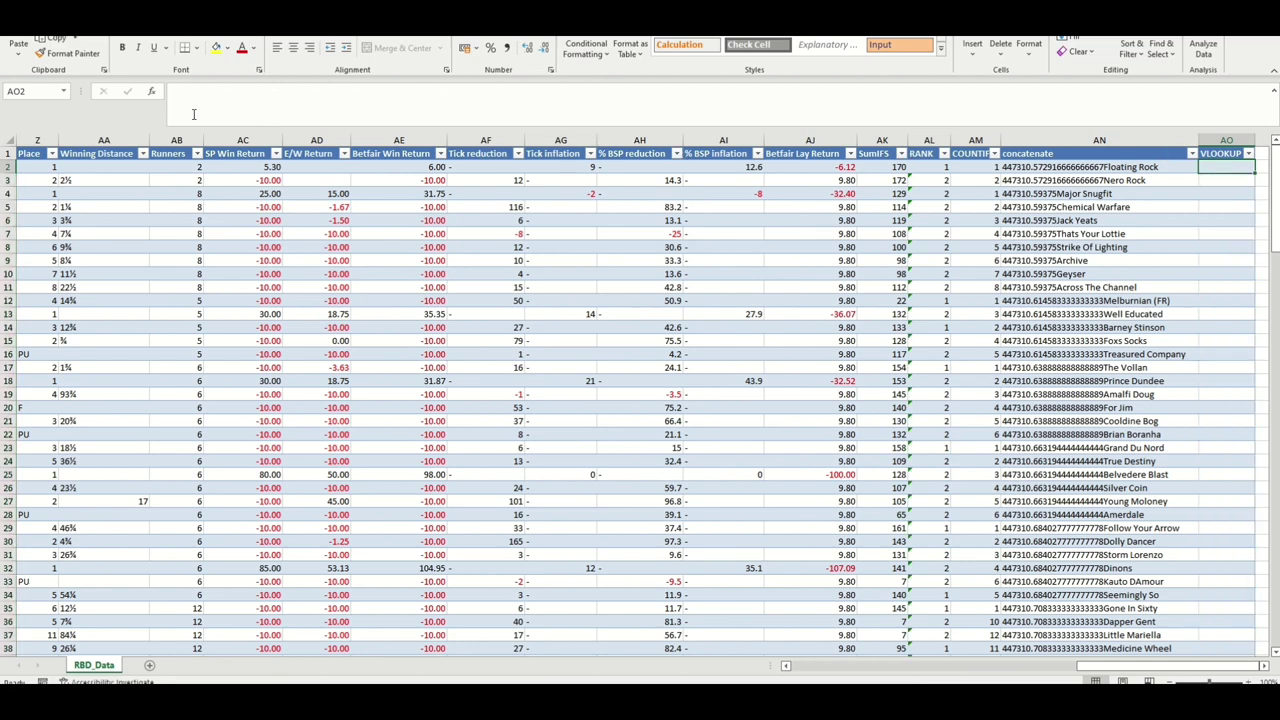
Insert a new VLOOKUP function in AO2 through the function wizard.
click(152, 91)
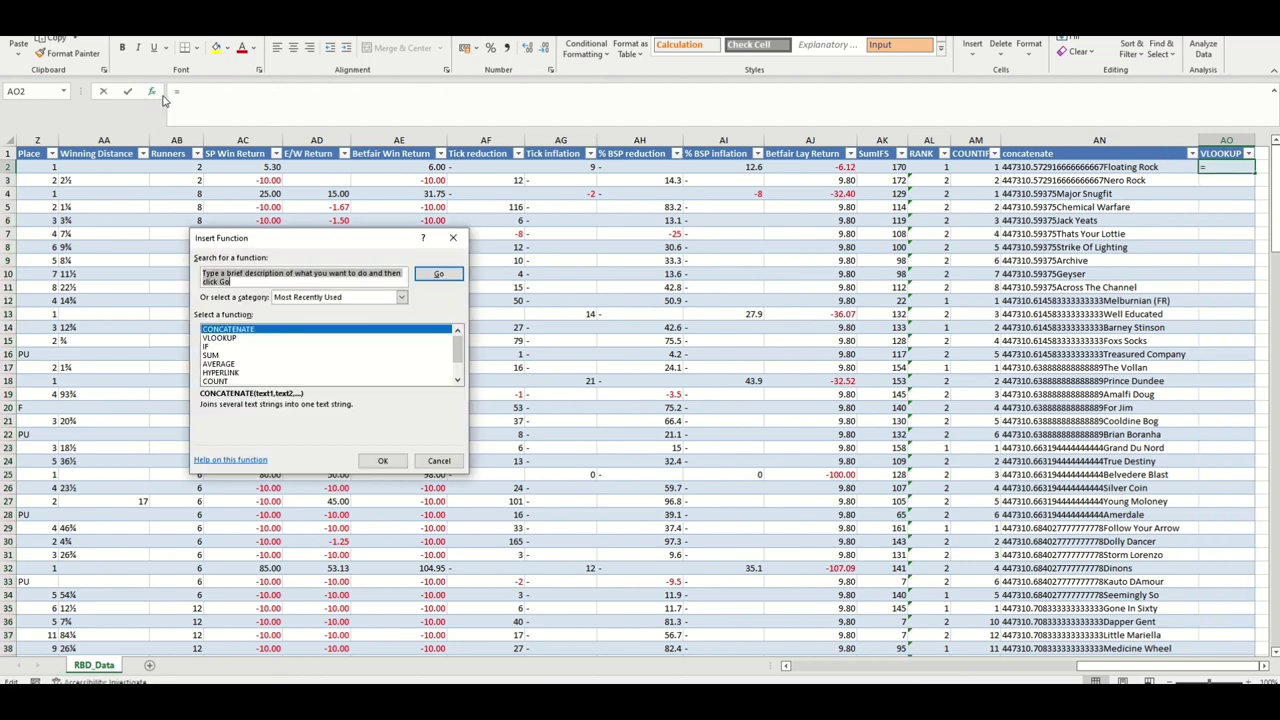
click(275, 339)
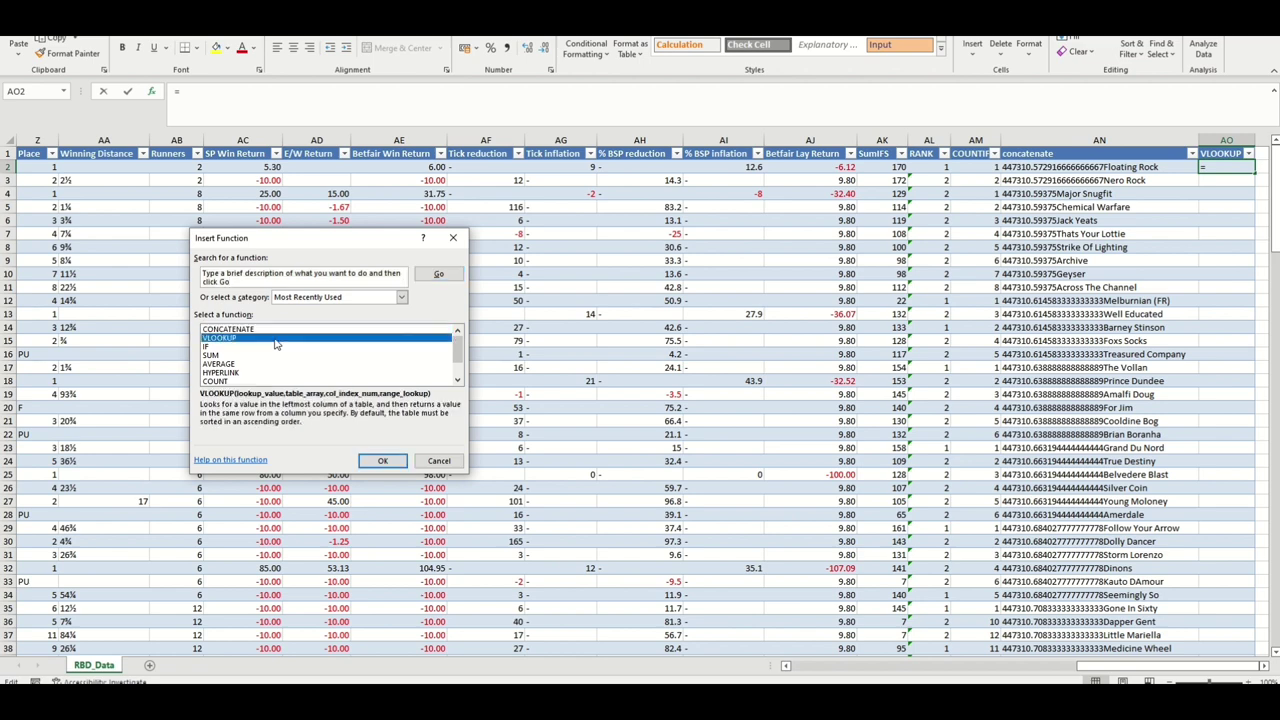
click(382, 461)
drag(1100, 665, 812, 665)
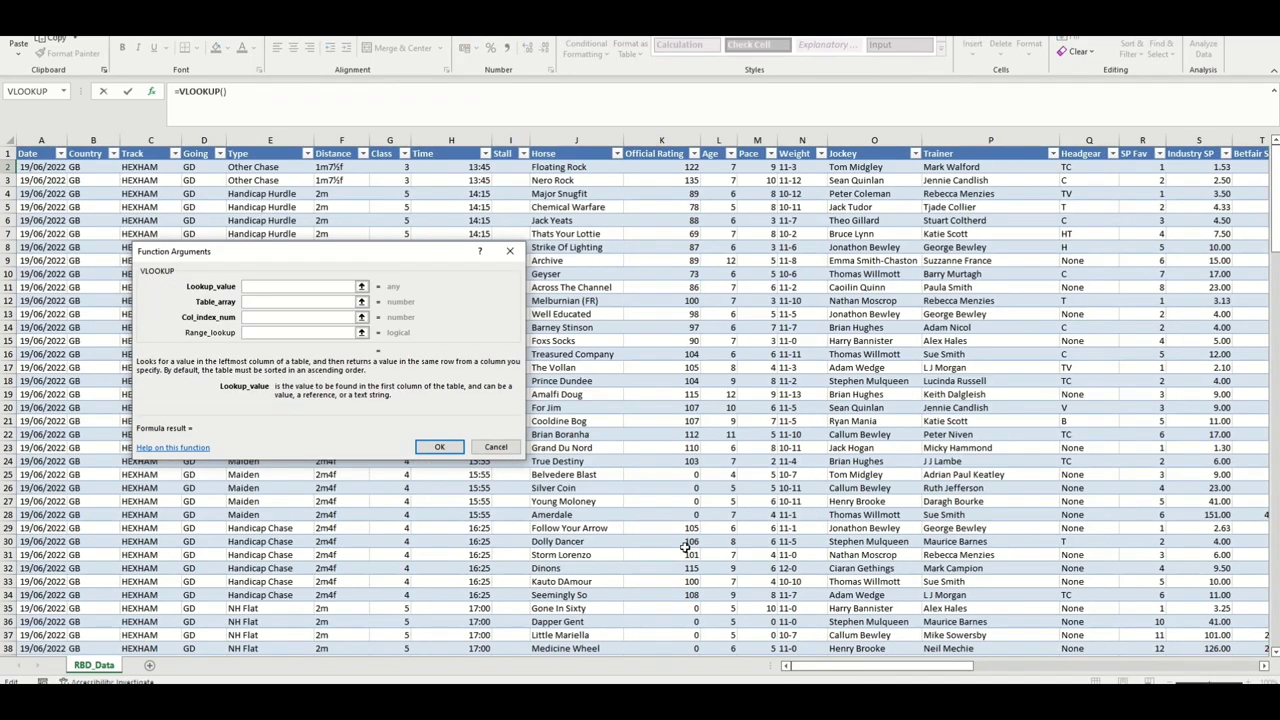
click(568, 167)
click(300, 301)
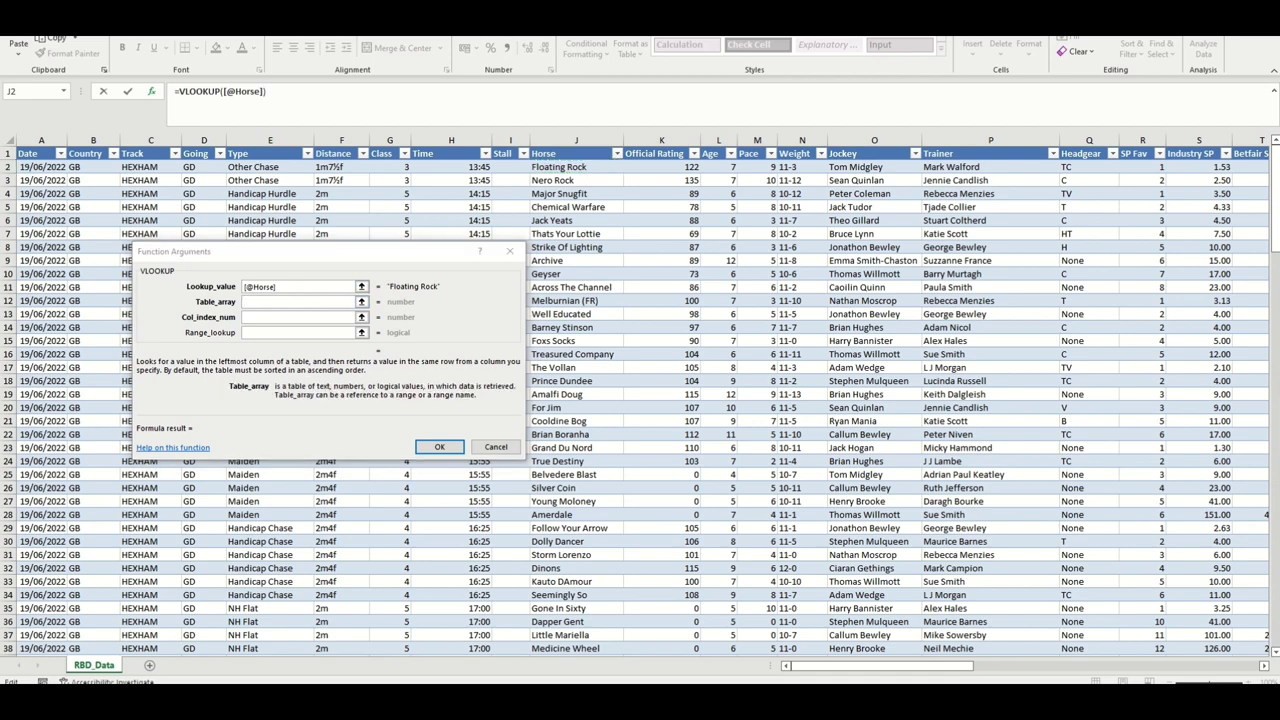
key(alt+Tab)
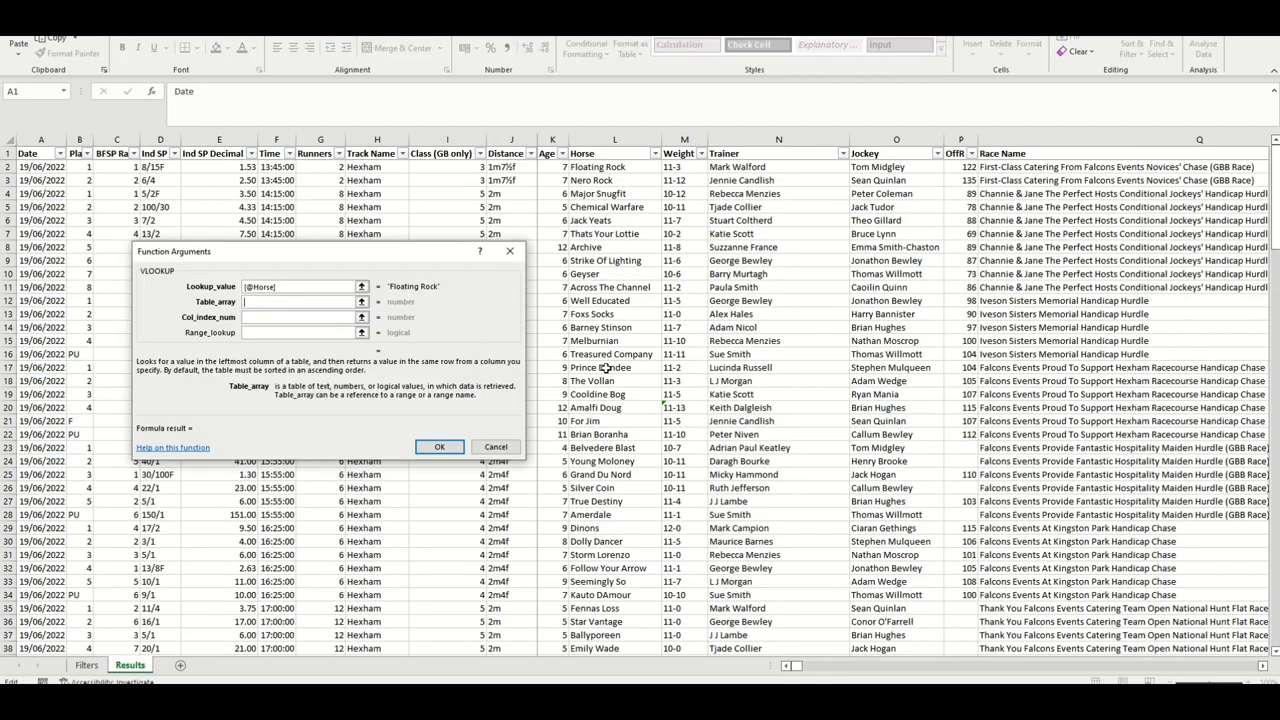
drag(634, 137, 668, 291)
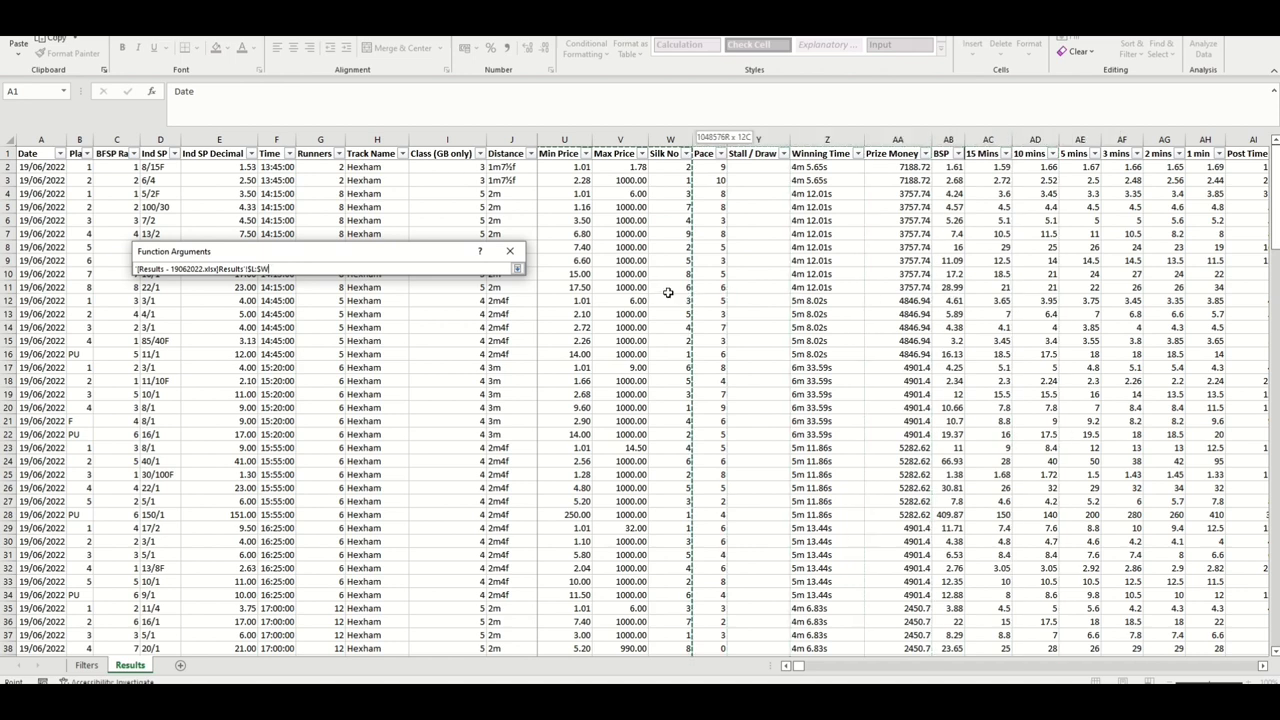
mouse_move(668, 291)
mouse_down()
mouse_move(716, 290)
mouse_move(638, 293)
mouse_move(674, 294)
mouse_up()
click(341, 316)
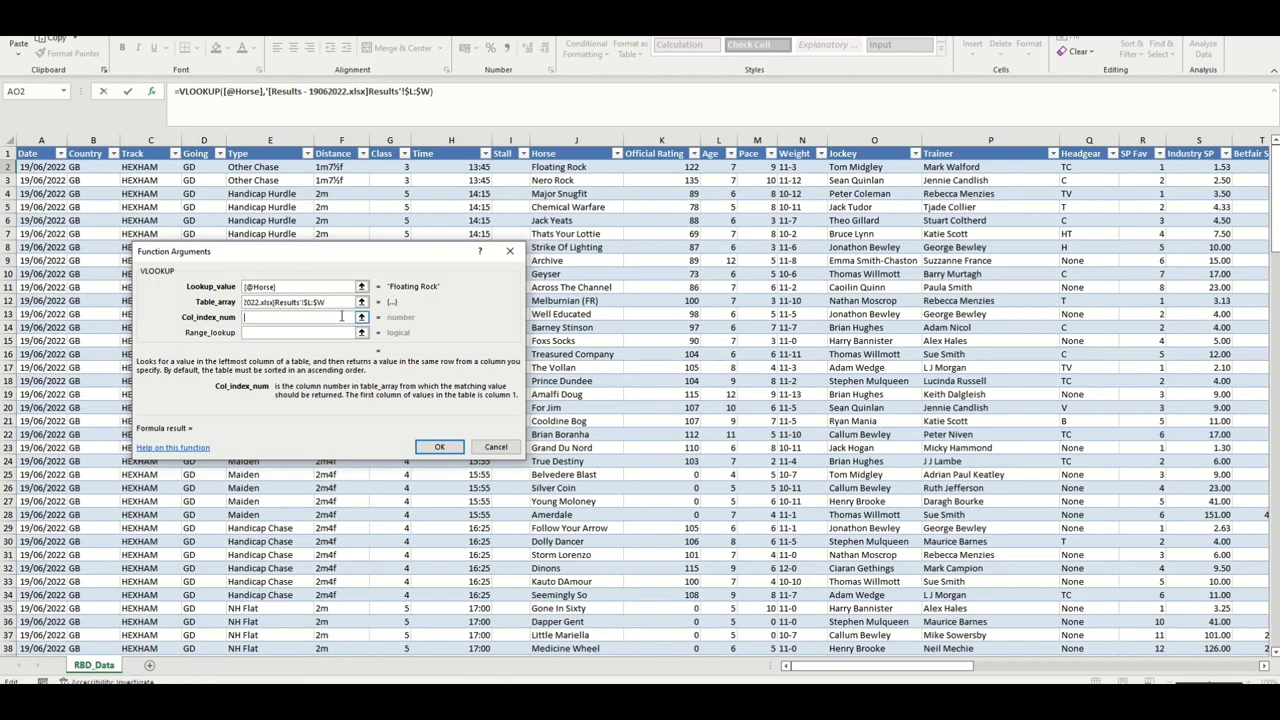
text(12)
key(Tab)
text(false)
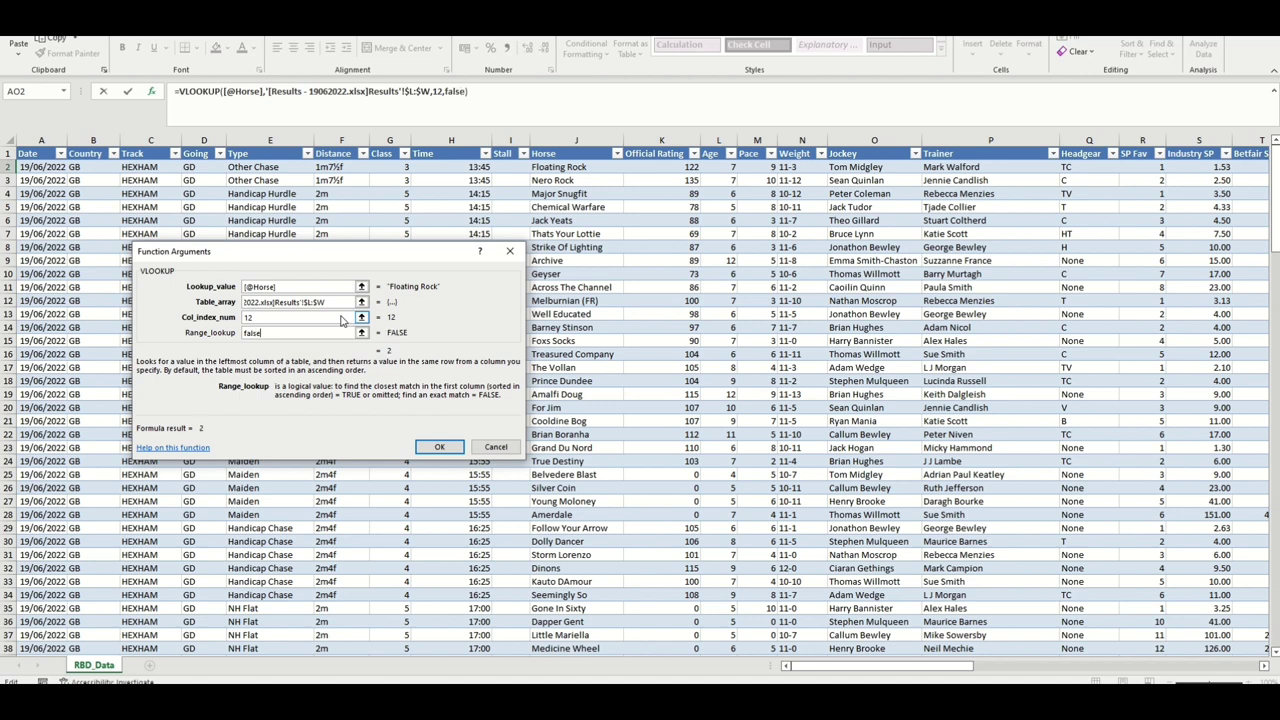
key(Return)
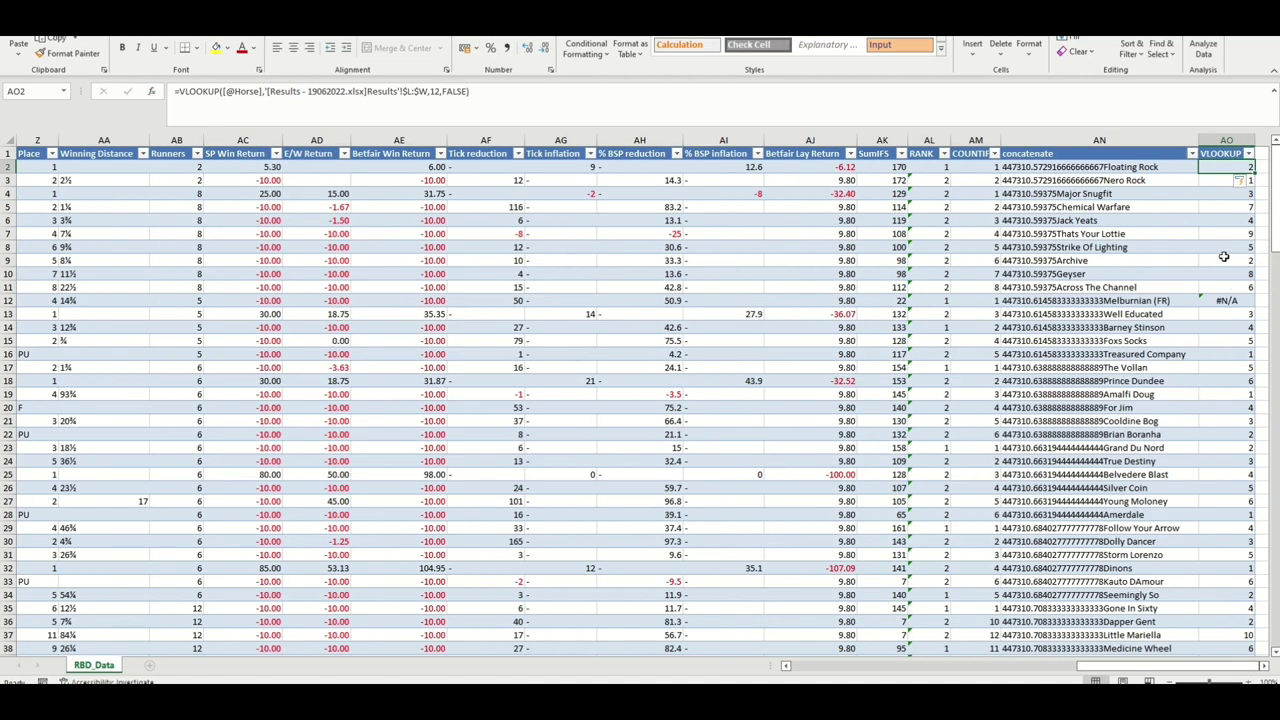
Inspect the #N/A VLOOKUP result in AO12 for Melburnian (FR).
drag(1276, 195, 1228, 285)
click(1226, 303)
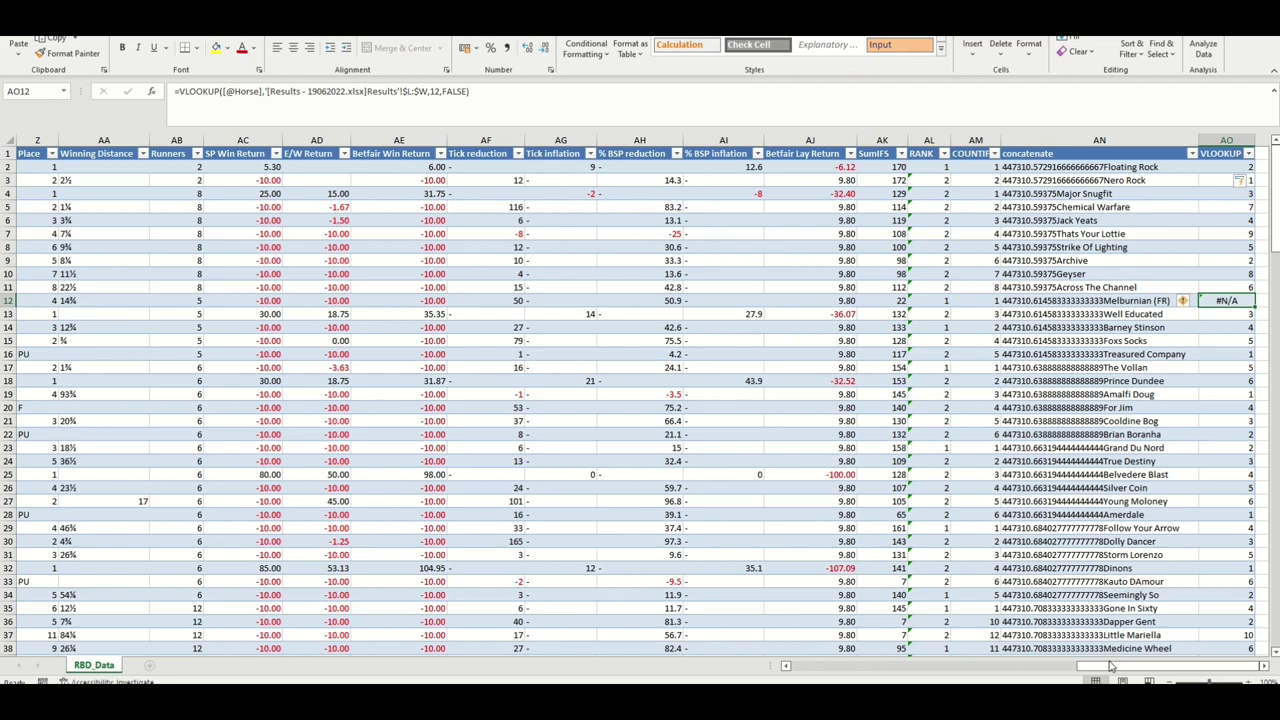
drag(1110, 666, 798, 679)
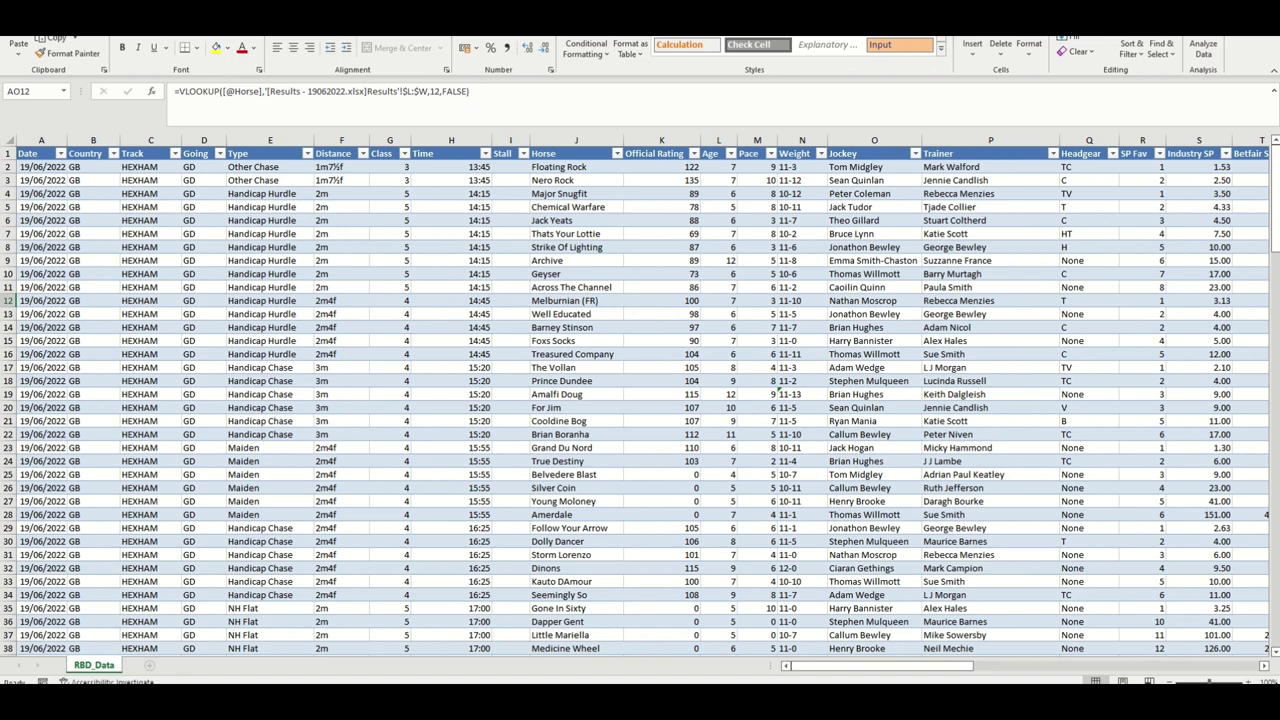
Go to the Results workbook and confirm L15 lists the horse as Melburnian.
key(alt+Tab)
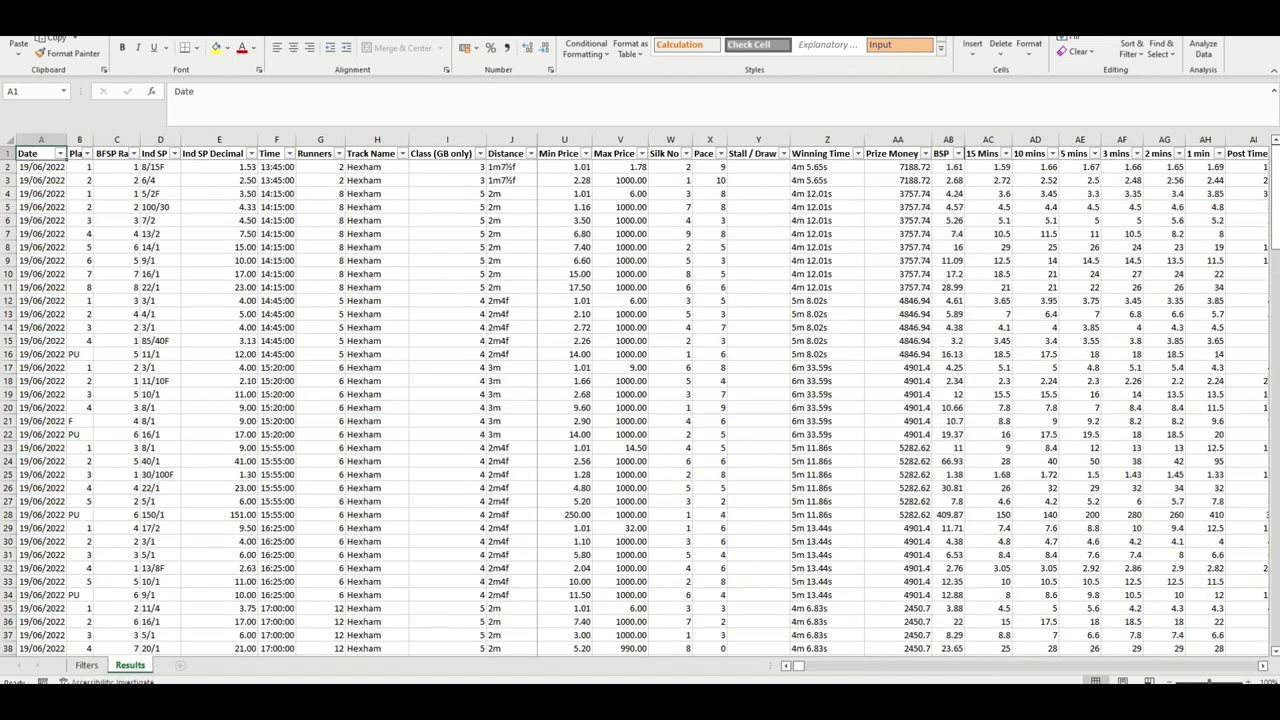
drag(806, 672, 770, 670)
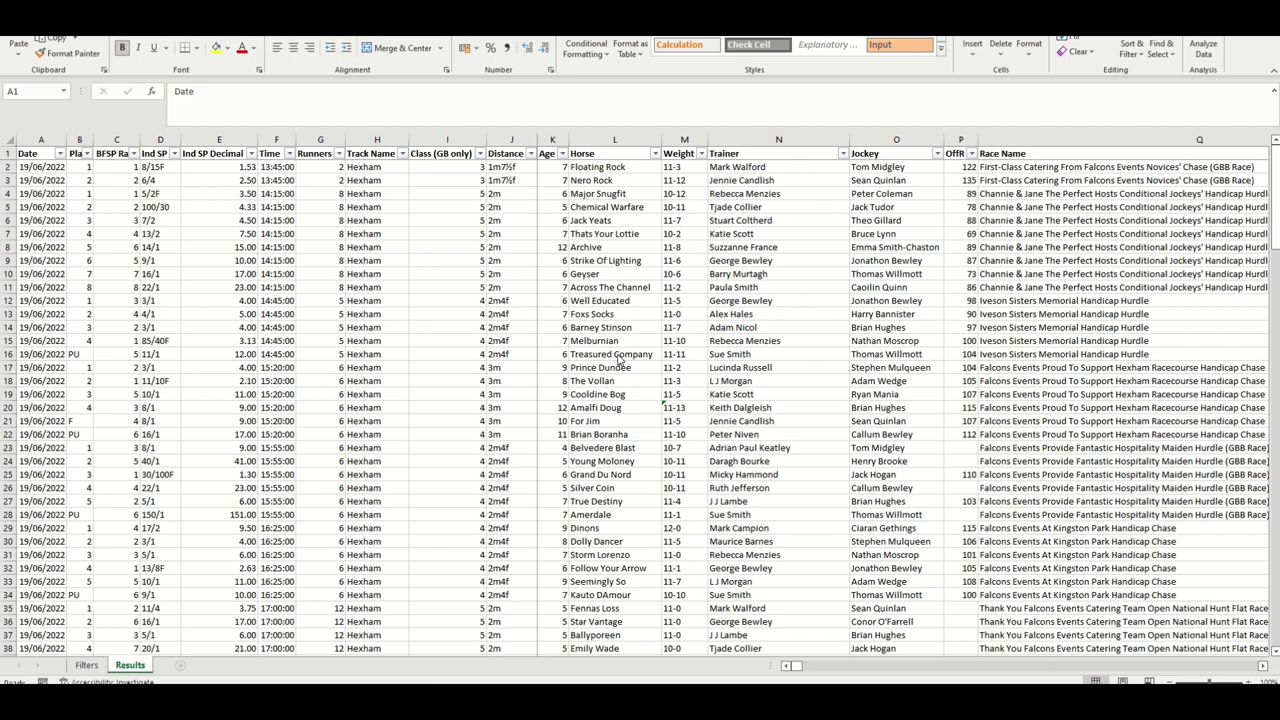
click(620, 341)
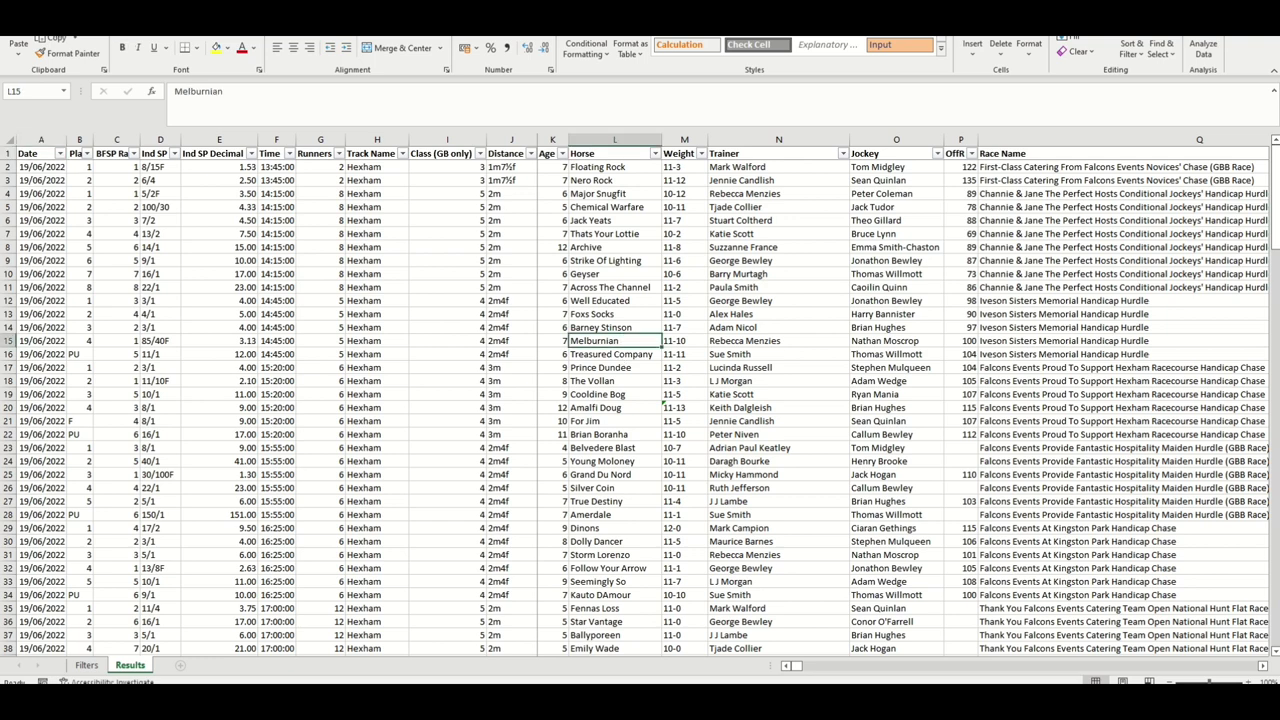
Back on RBD_Data, enter the header LEFT in AP1 to extend the table.
key(alt+Tab)
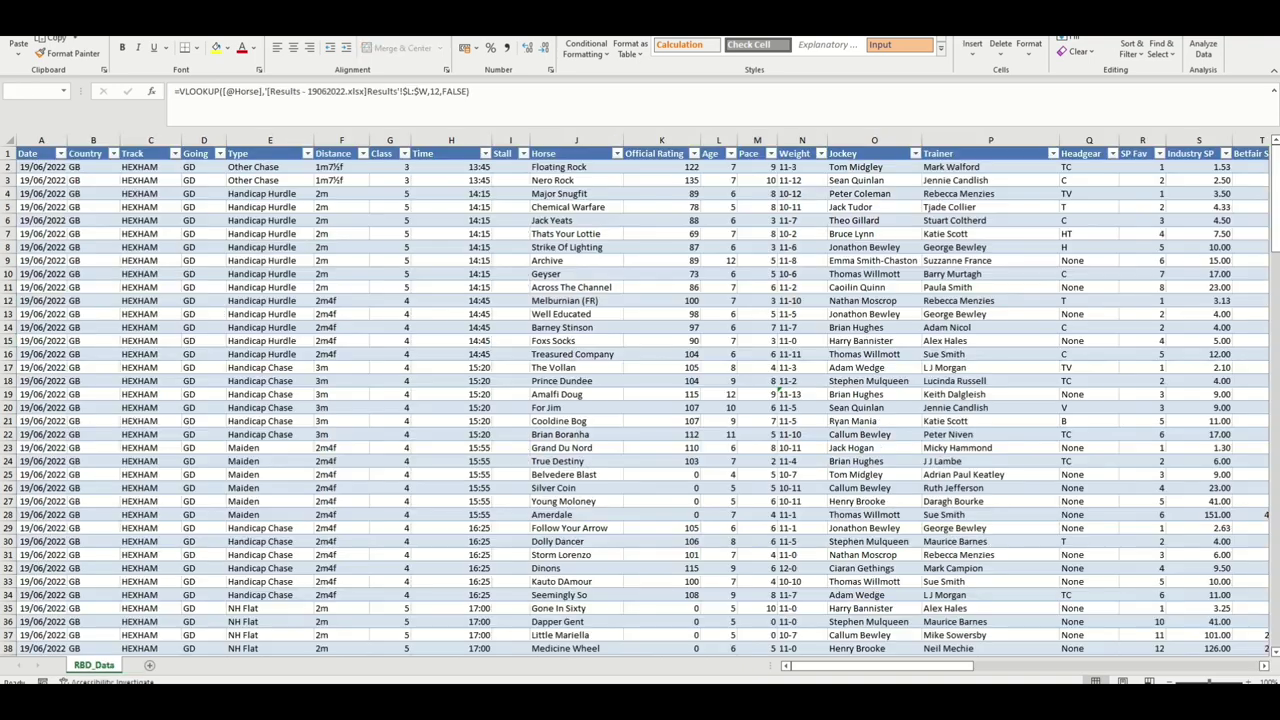
drag(930, 672, 1258, 673)
click(1262, 668)
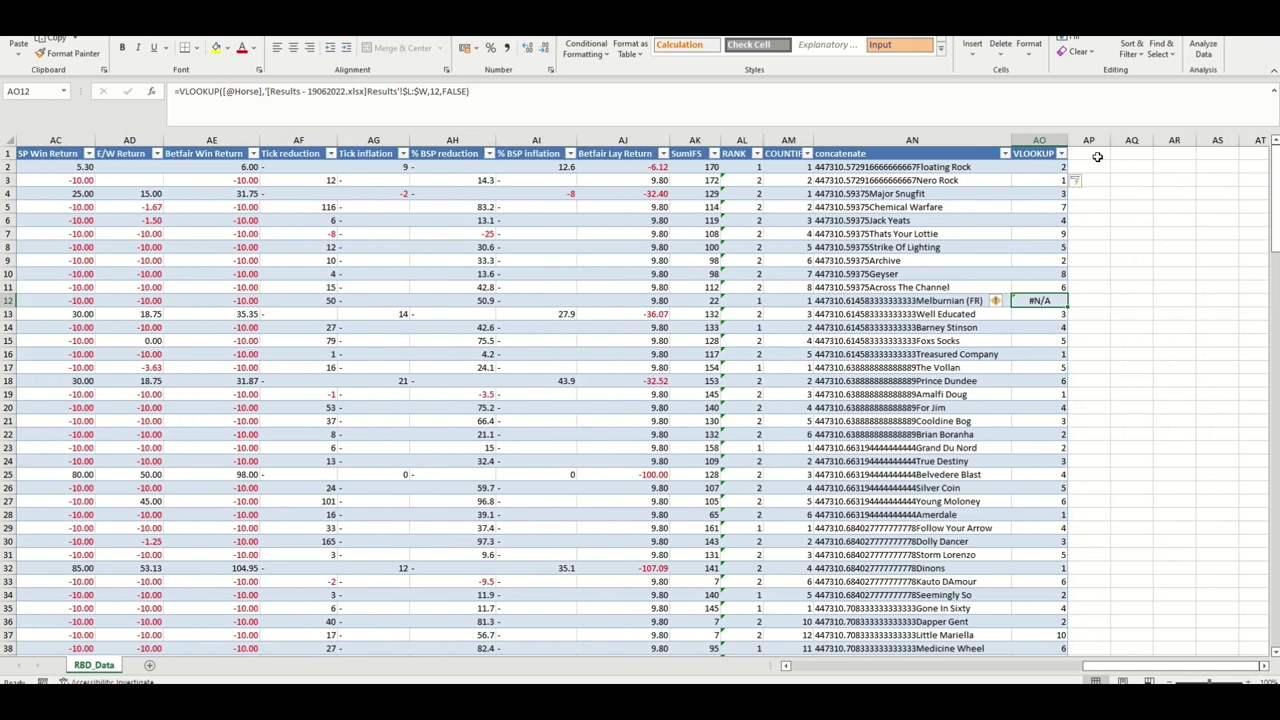
click(1097, 155)
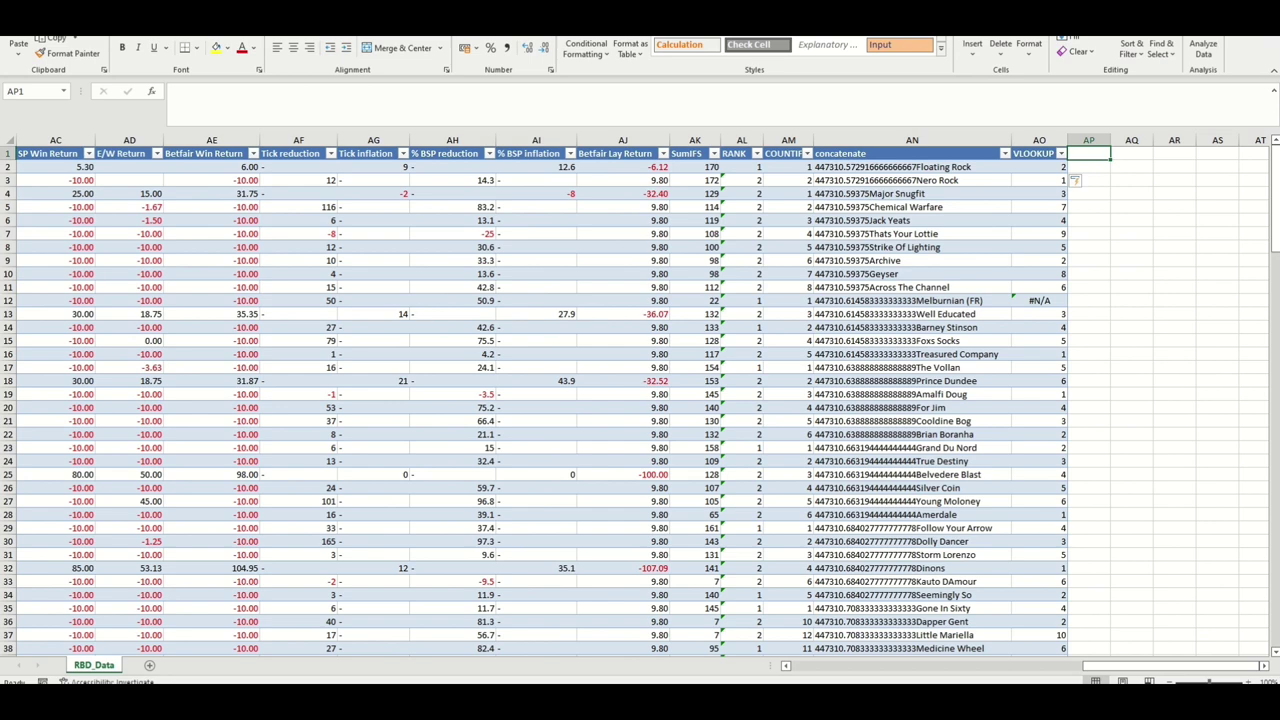
click(1131, 247)
scroll(1020, 502, left, 3)
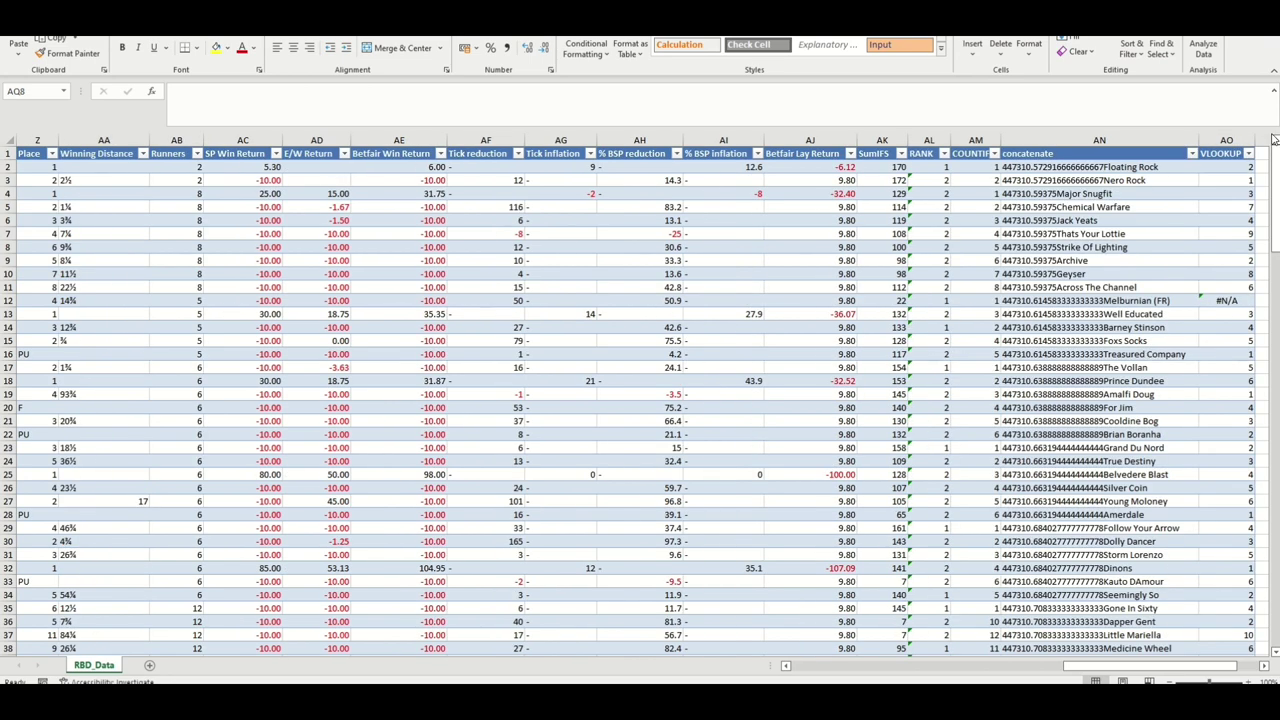
drag(1160, 672, 1190, 672)
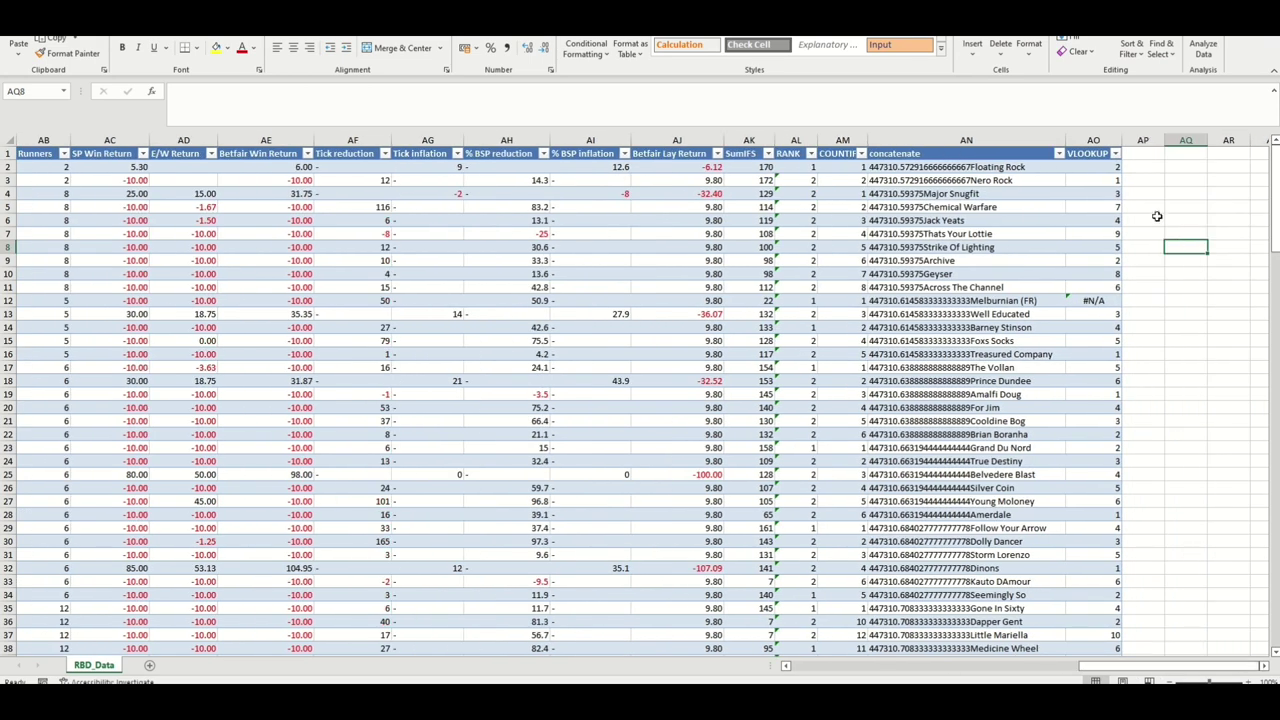
click(1138, 160)
text(LEFT)
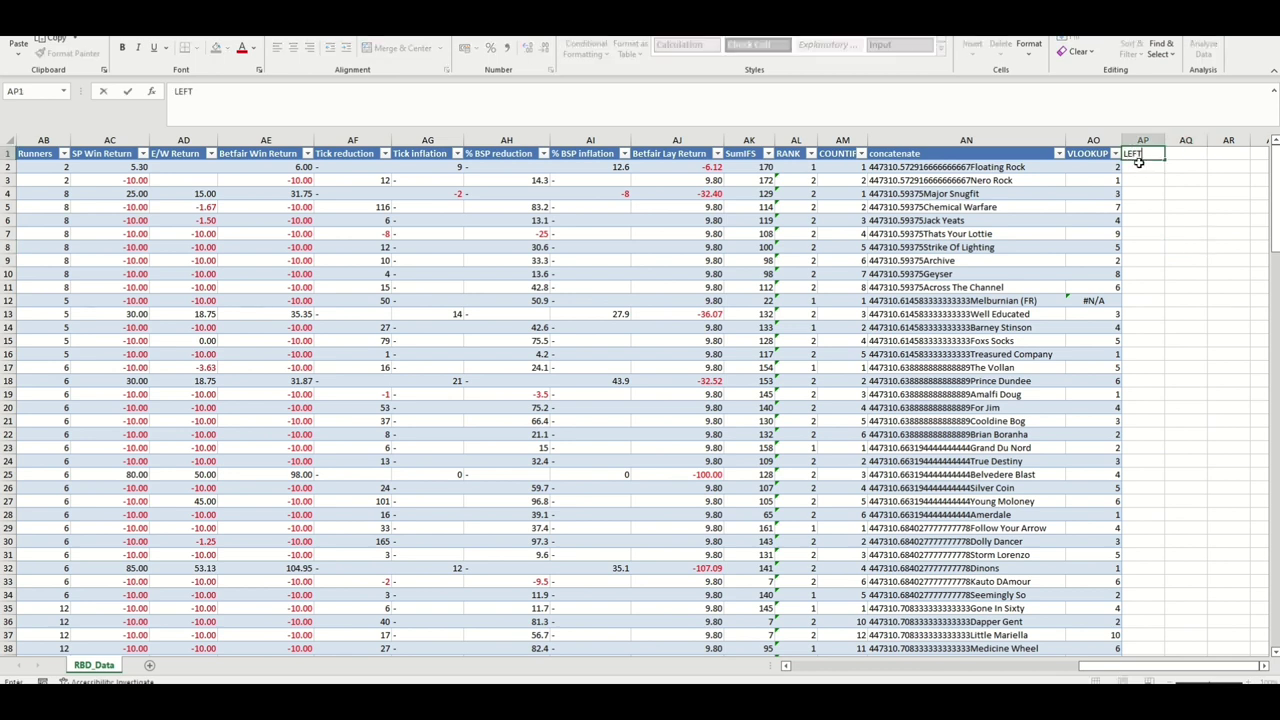
key(Return)
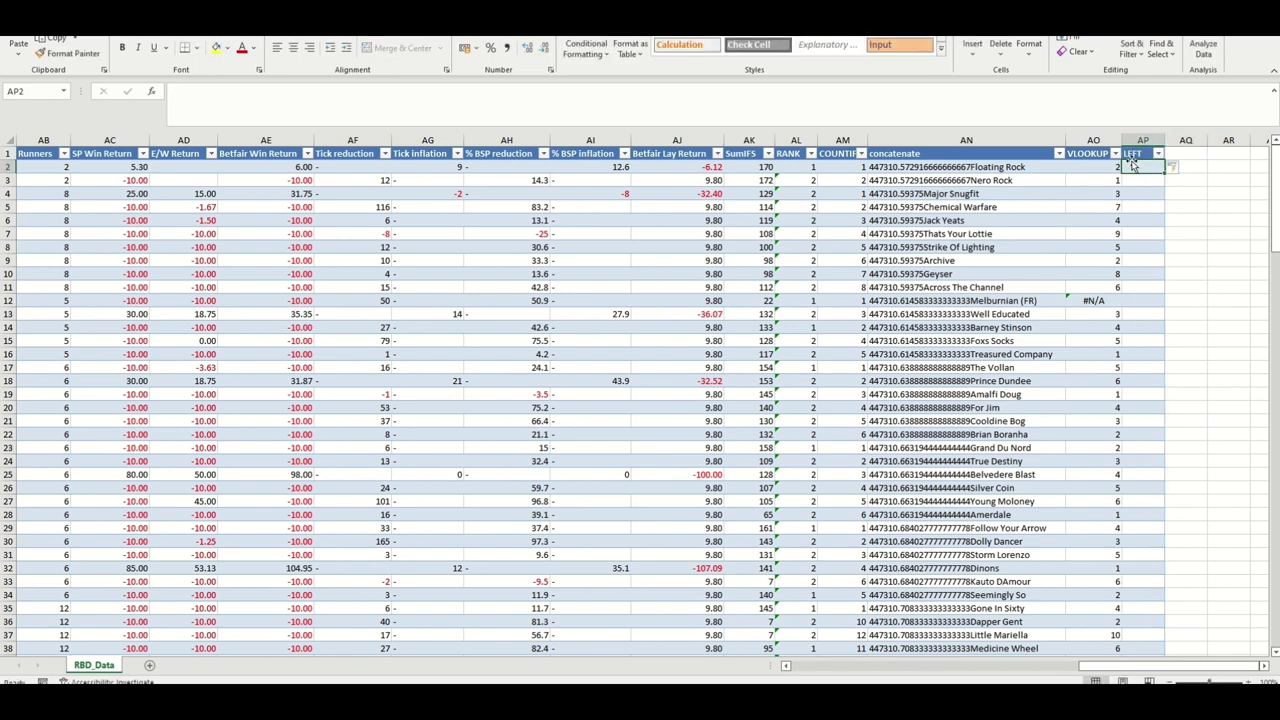
click(534, 103)
text(=)
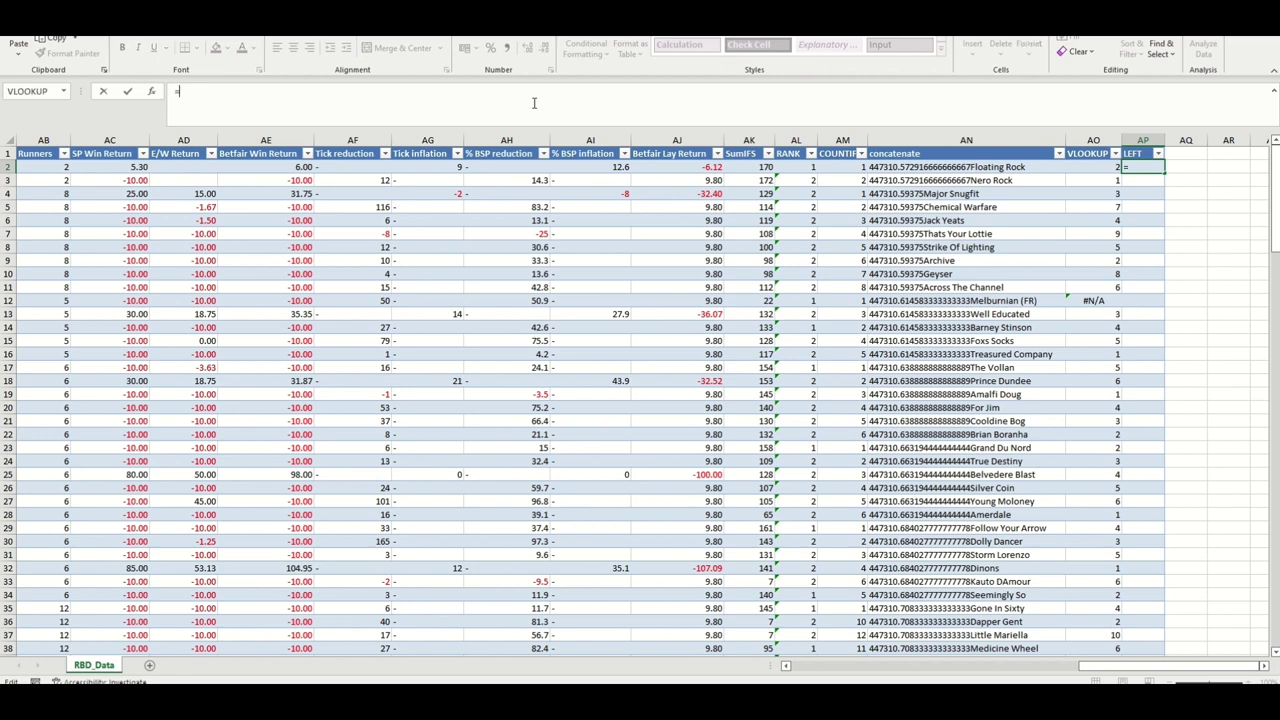
text(left()
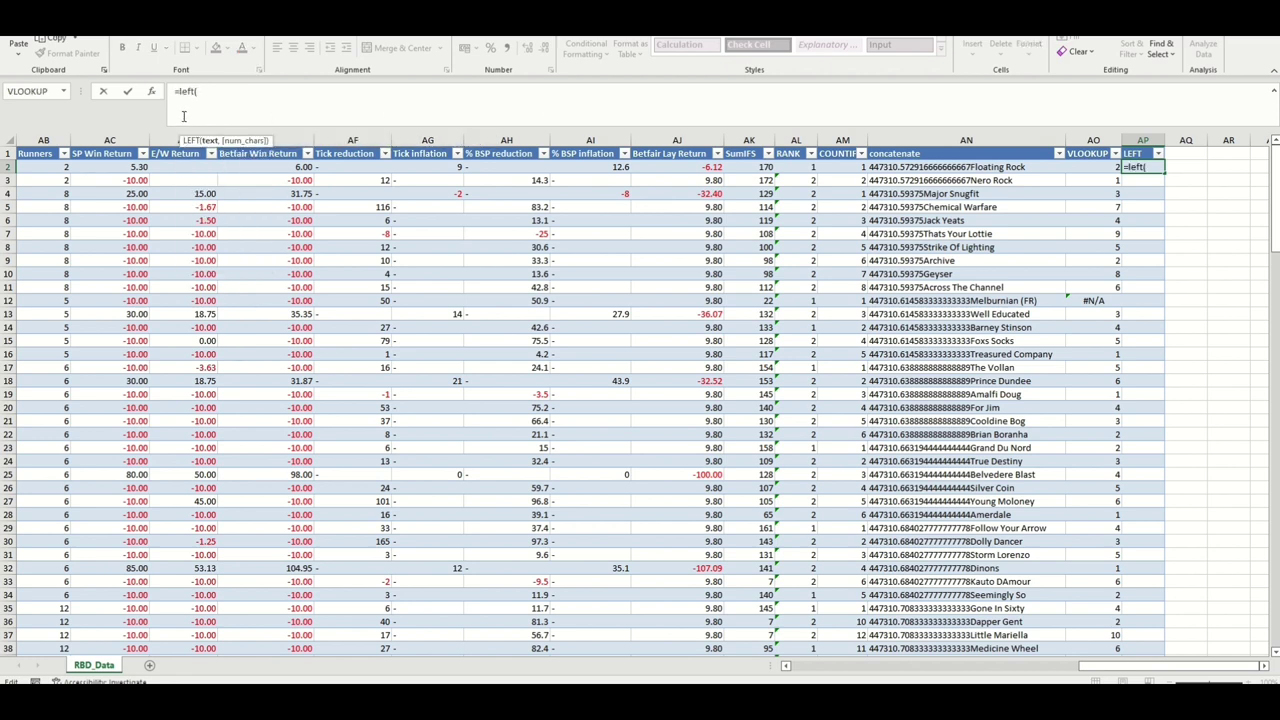
drag(1082, 667, 878, 669)
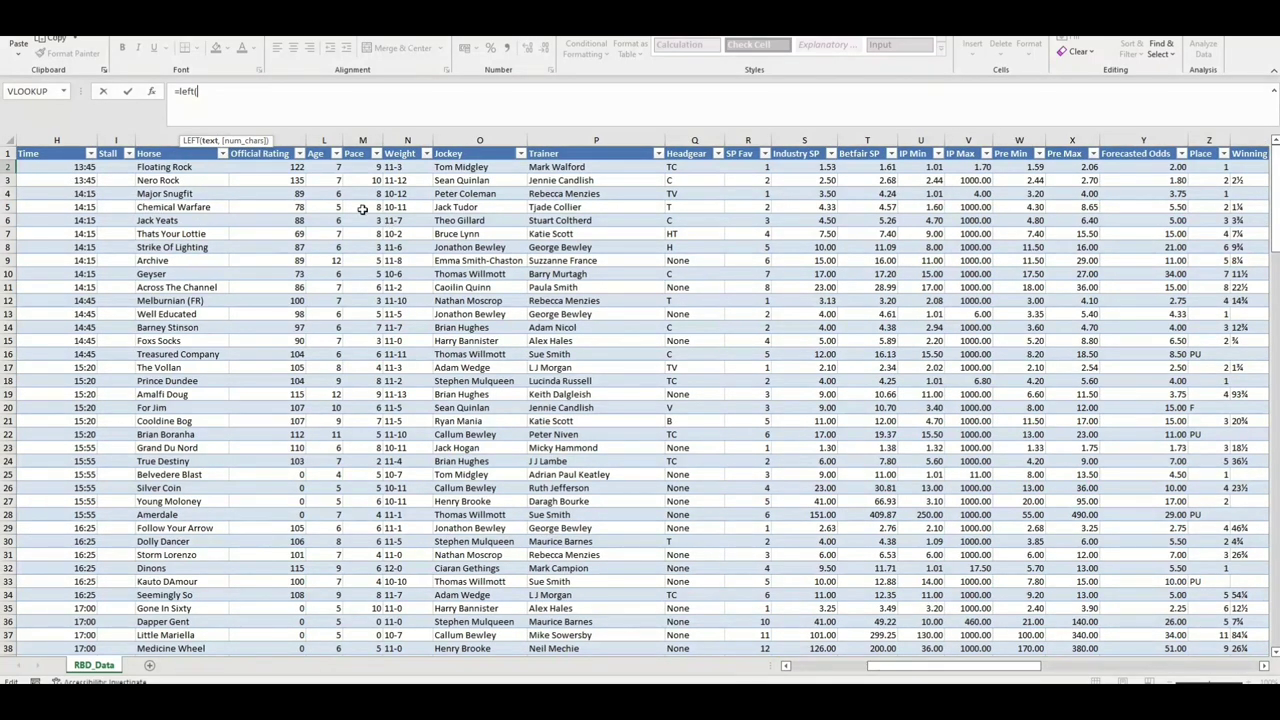
click(183, 167)
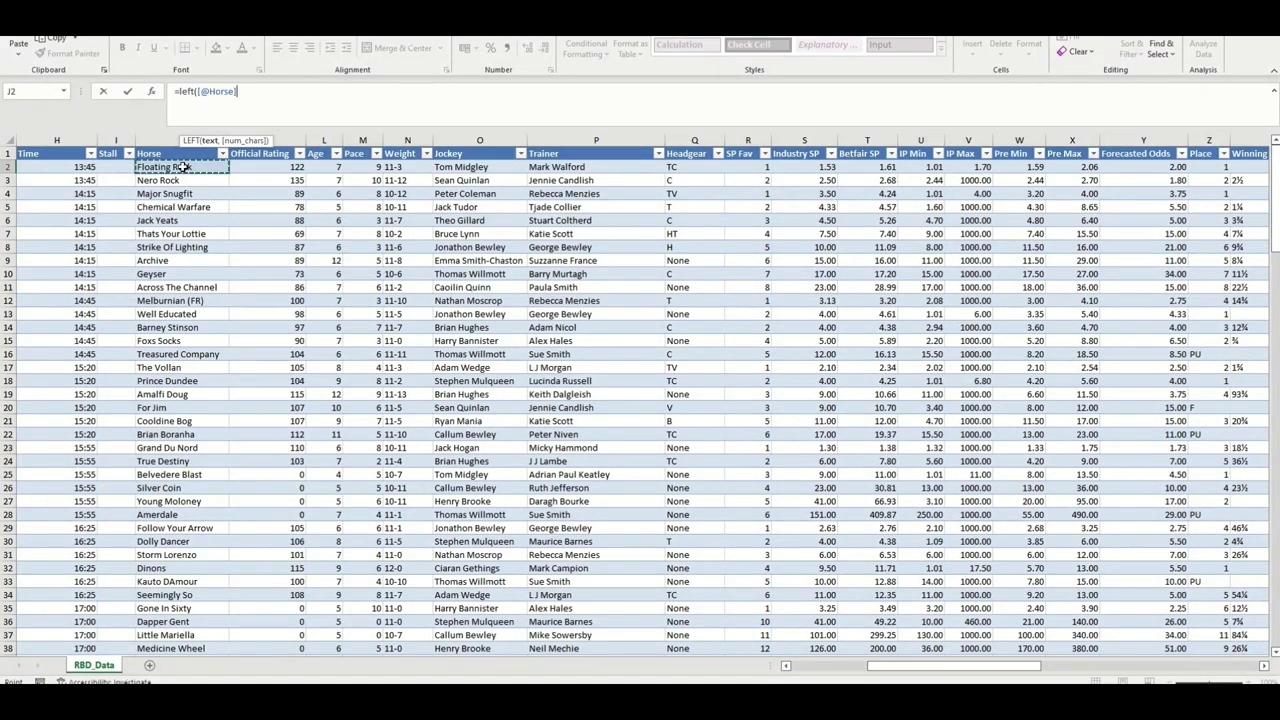
text(,FIND)
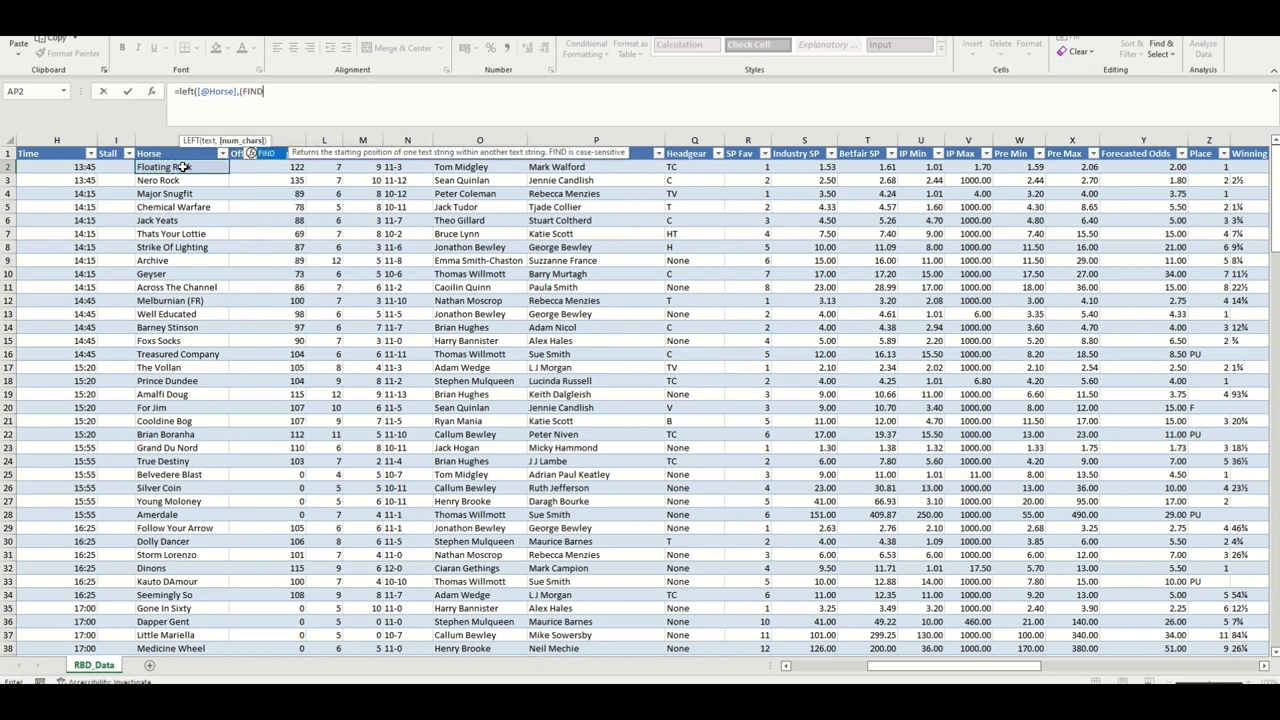
text(()
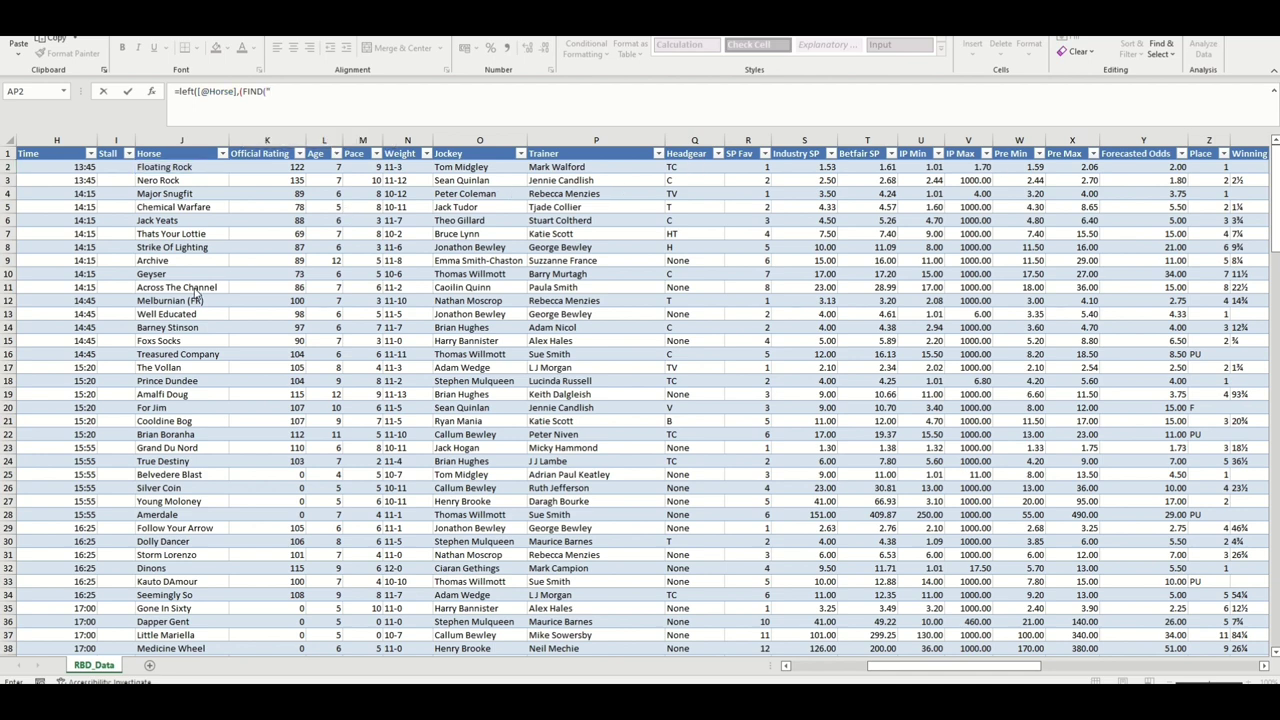
click(293, 91)
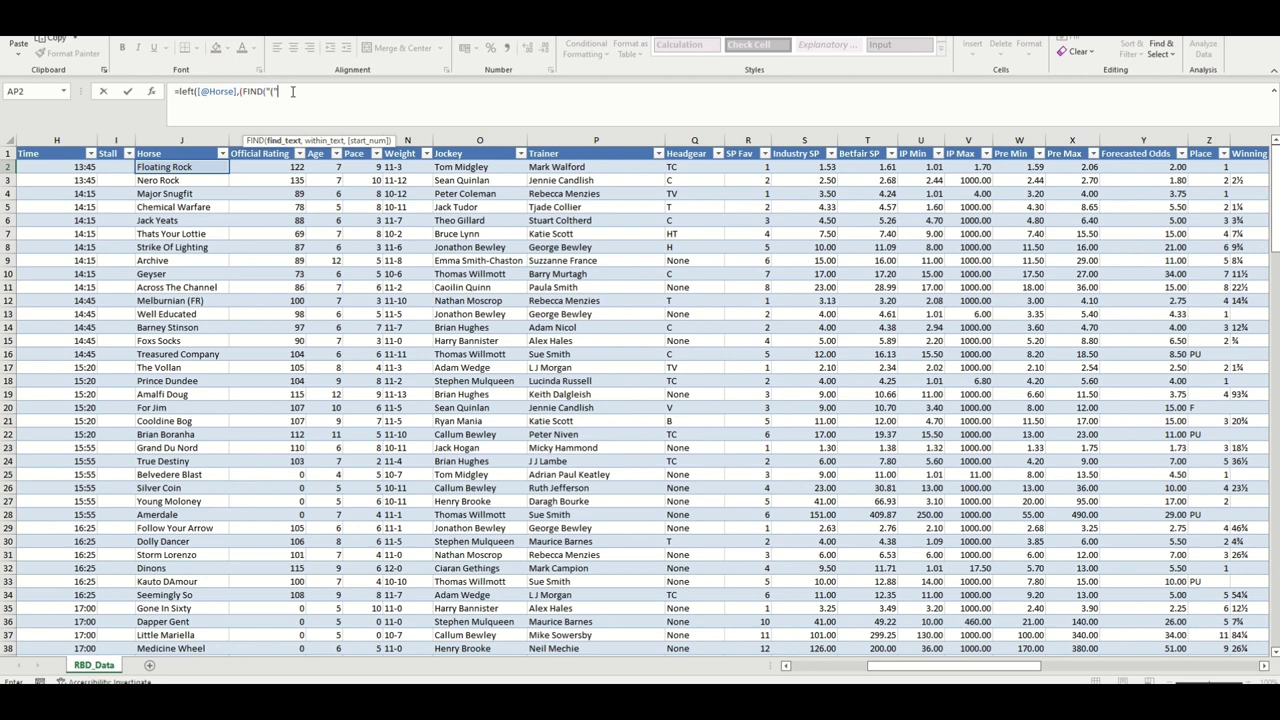
text(,)
click(186, 169)
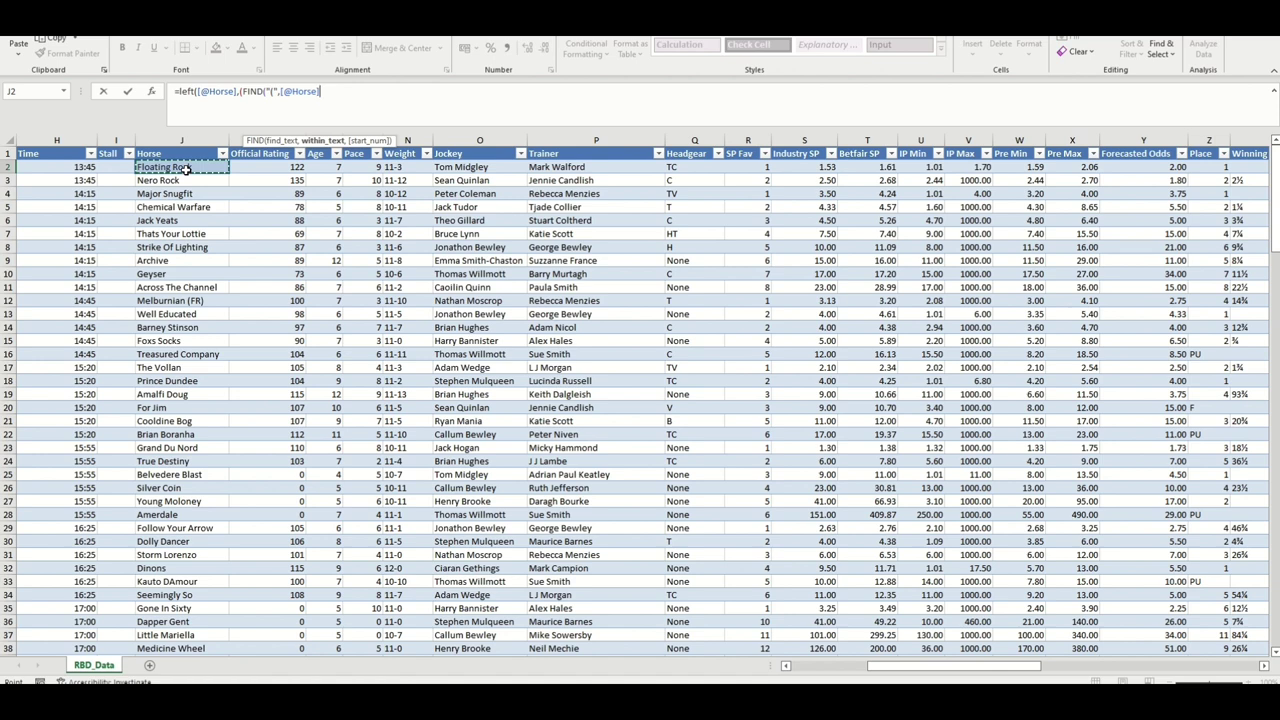
text(,)
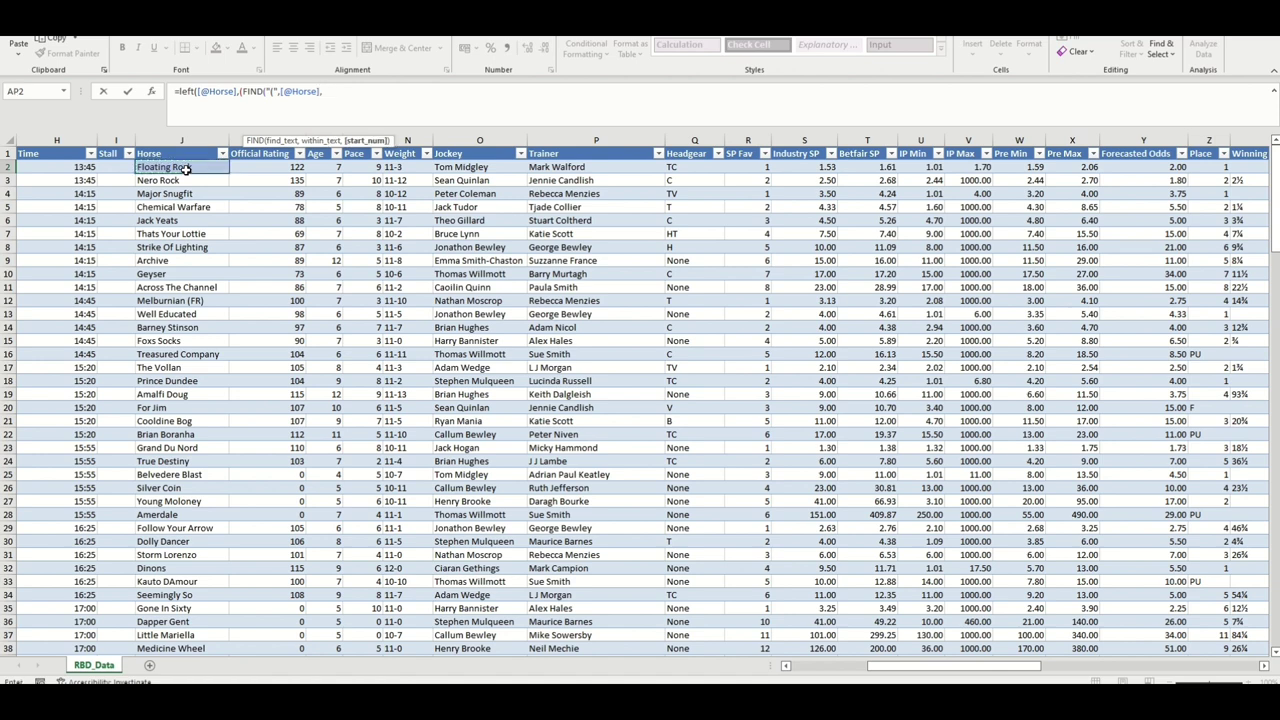
text(1)-)
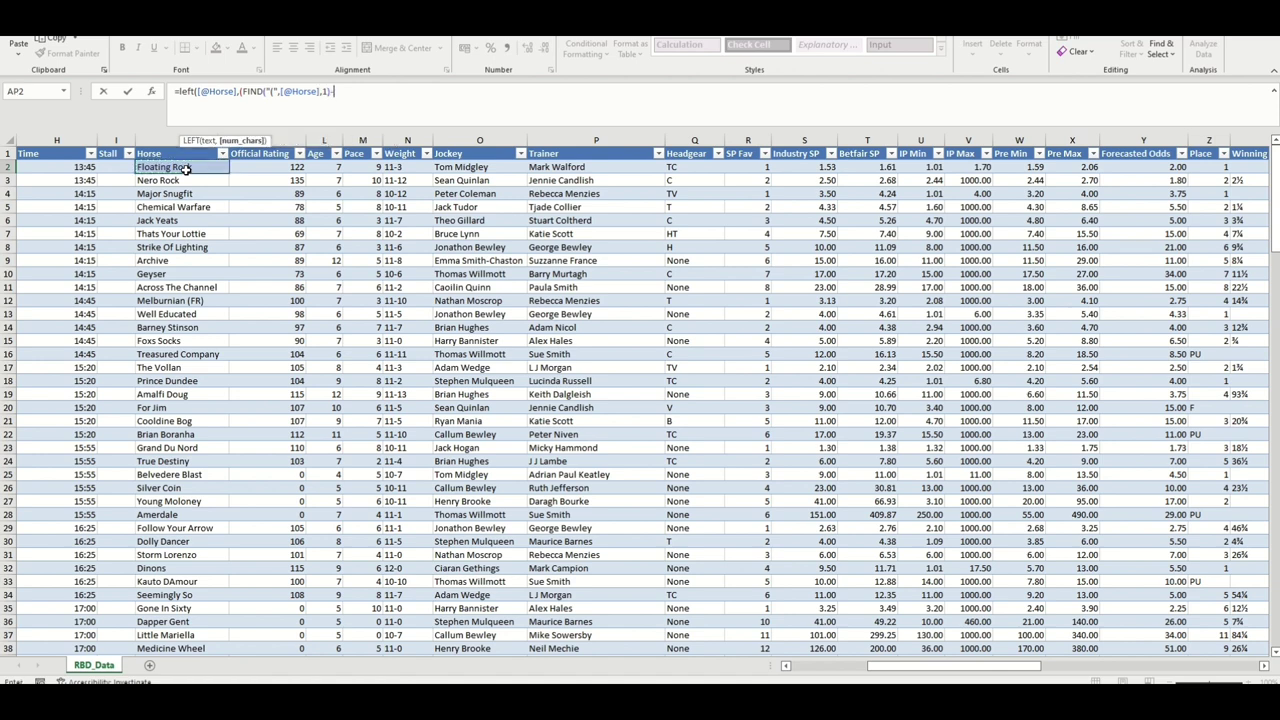
text(1))
key(Return)
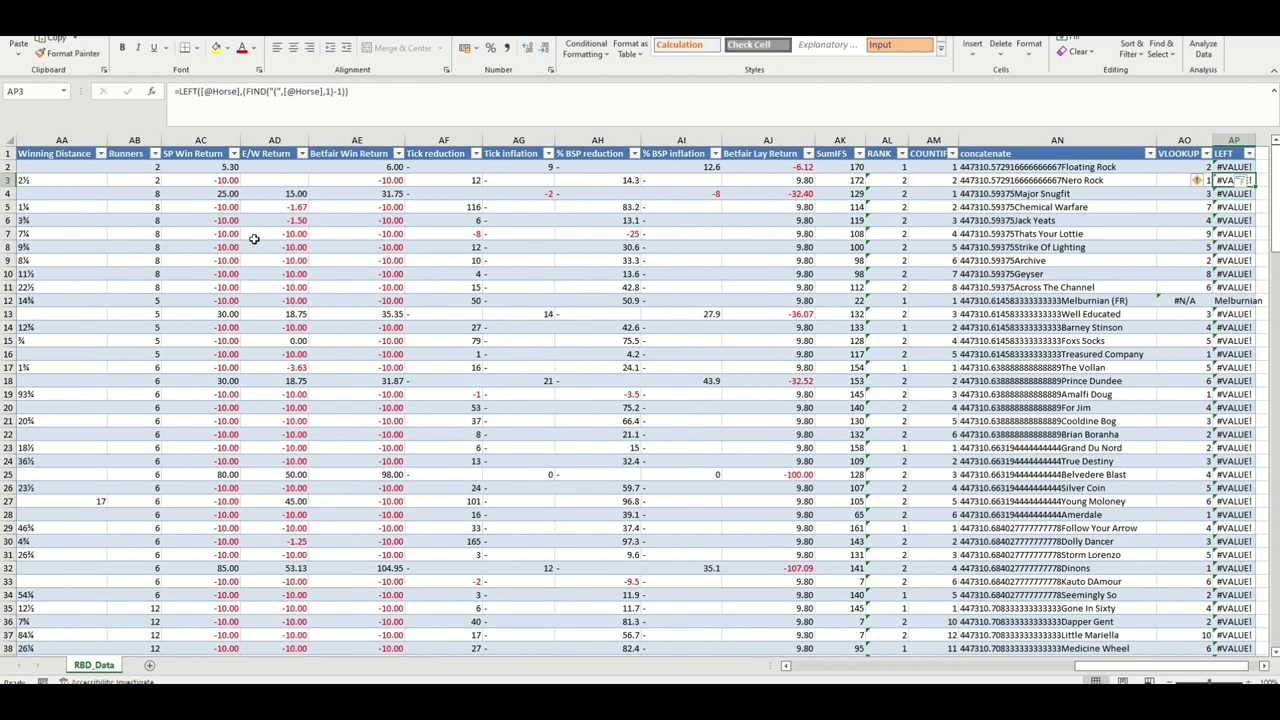
Review the LEFT results: Melburnian in row 12, #VALUE! in the other rows.
click(1240, 303)
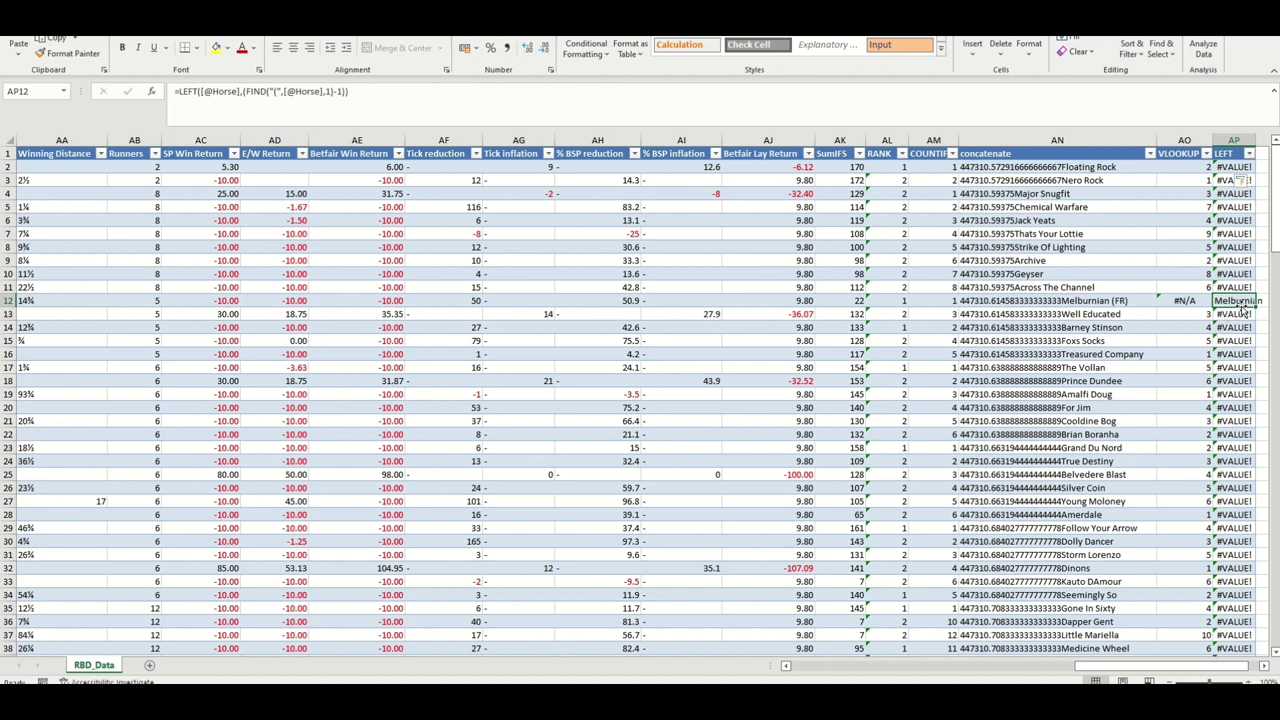
click(1265, 143)
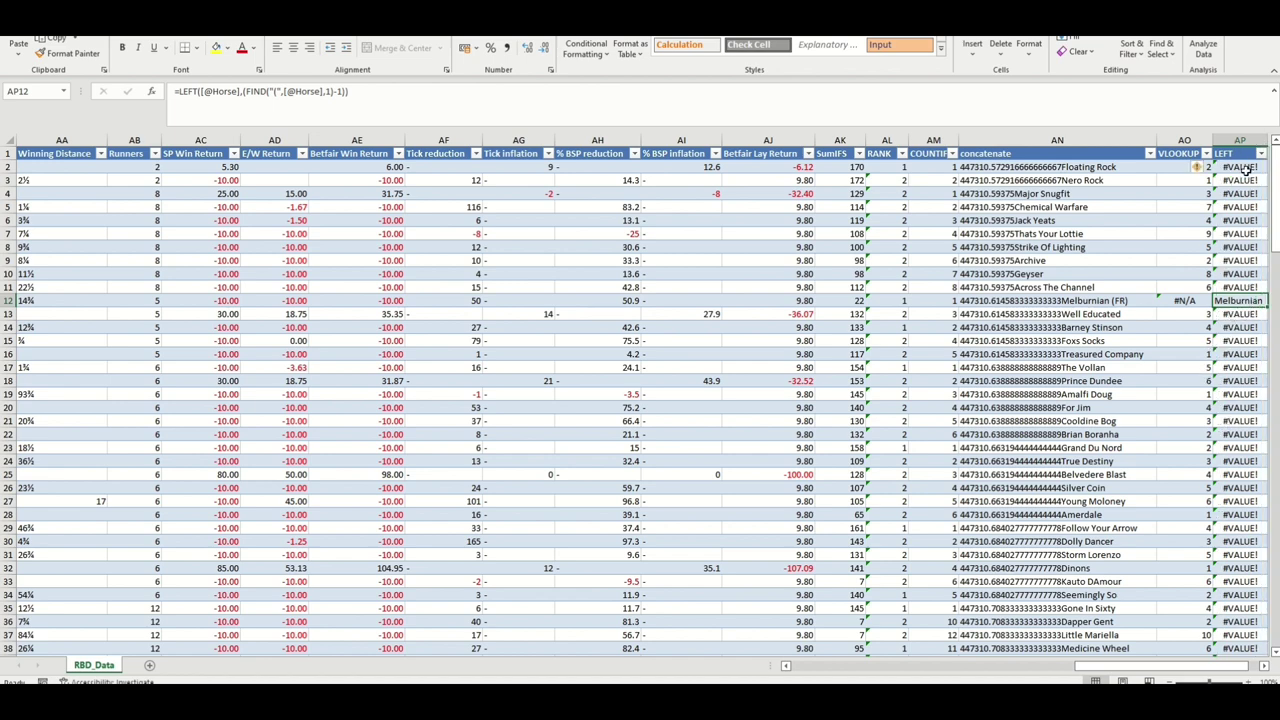
scroll(1120, 651, right, 1)
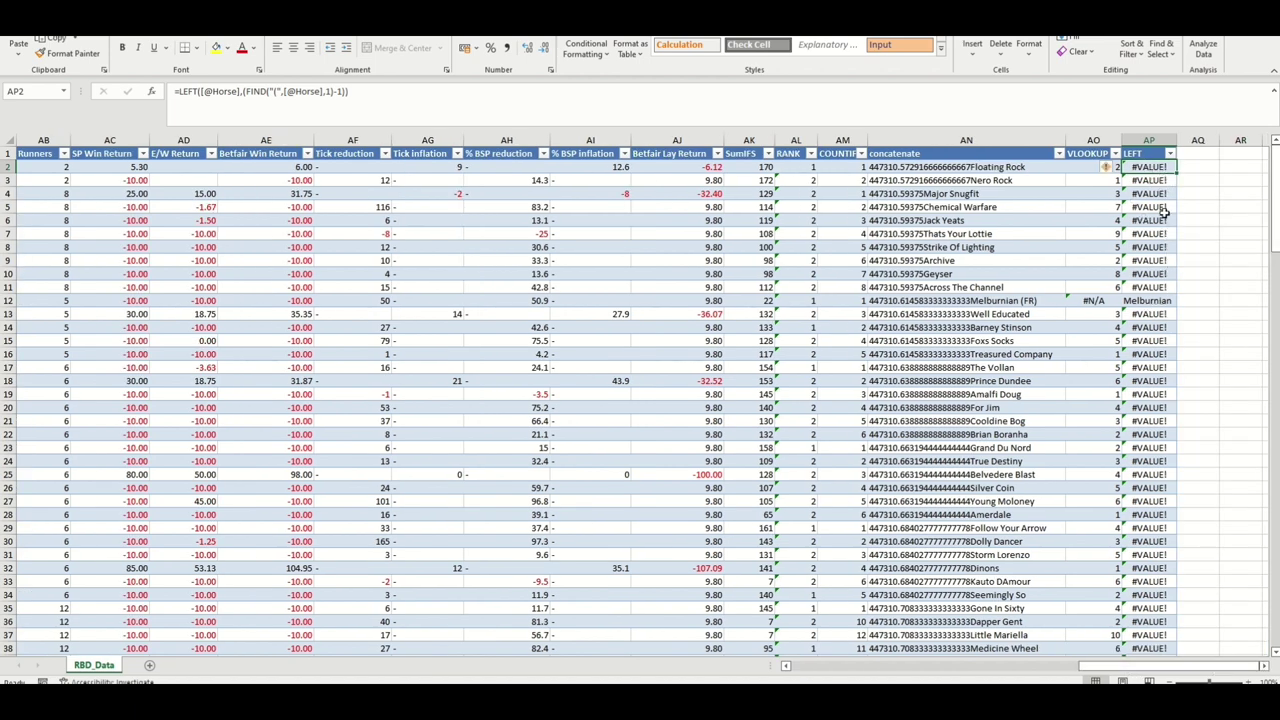
drag(1084, 655, 1152, 663)
click(1200, 155)
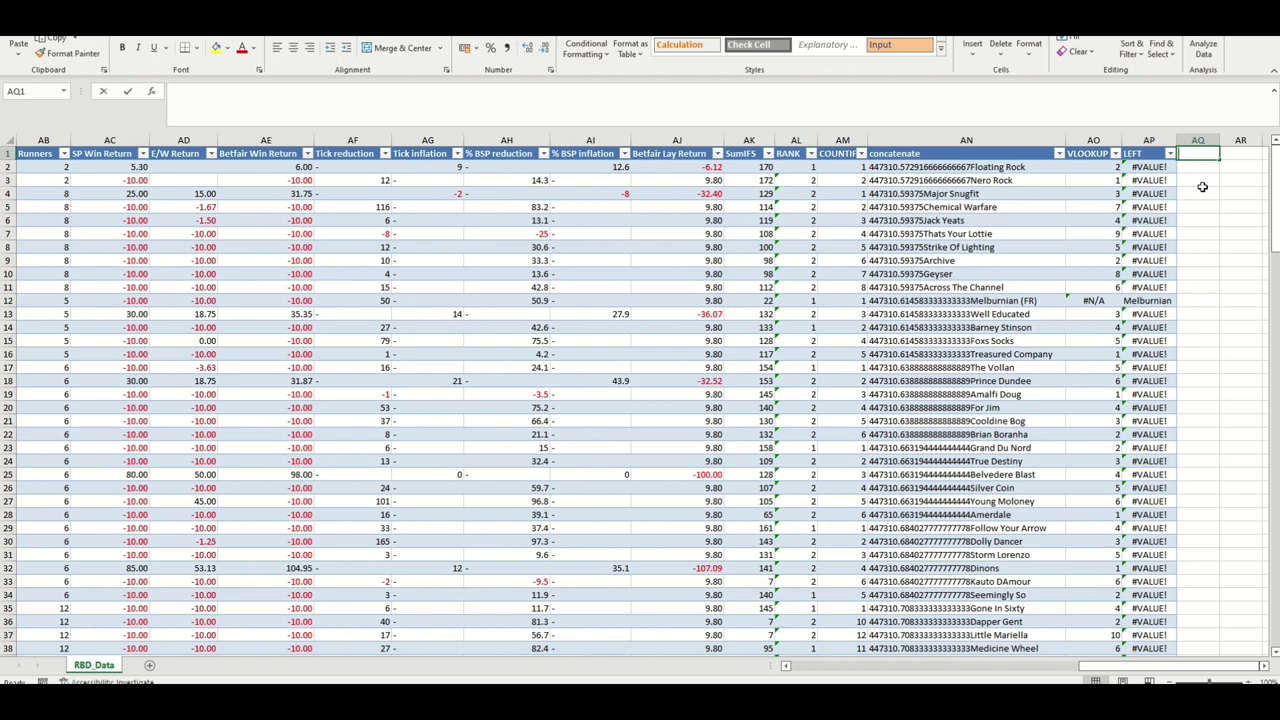
text(l)
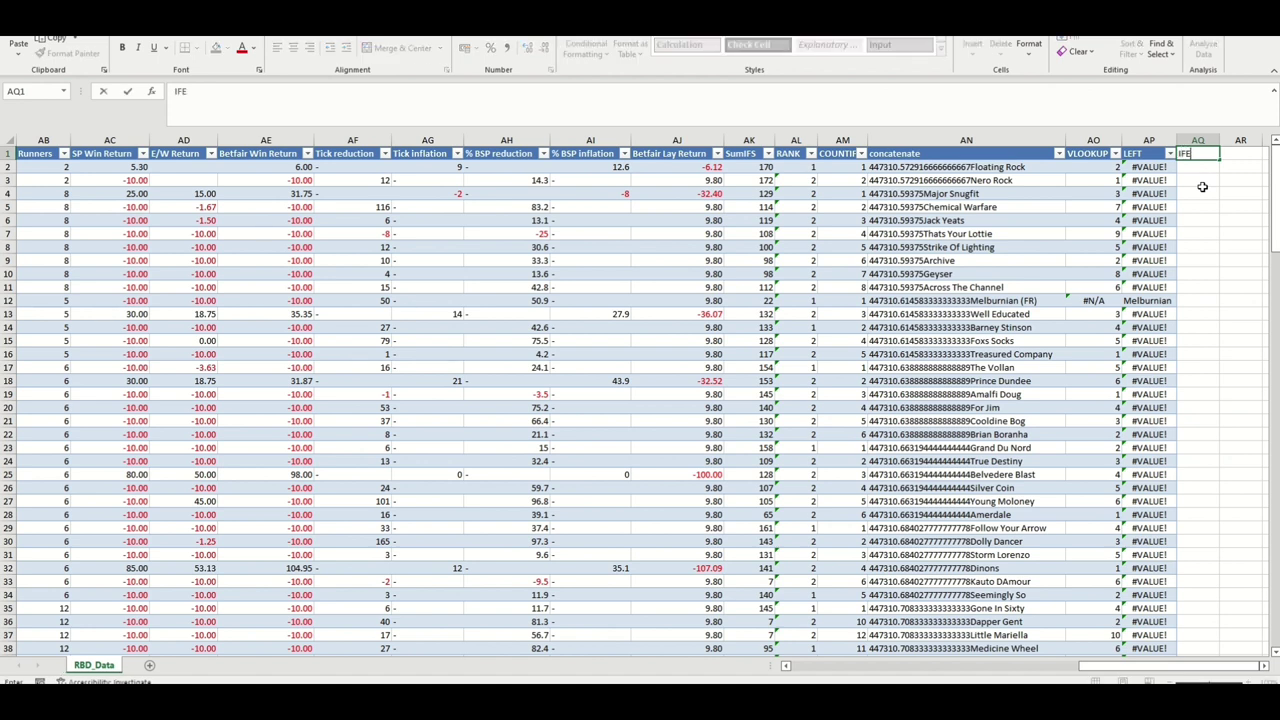
text(FERROR)
key(Return)
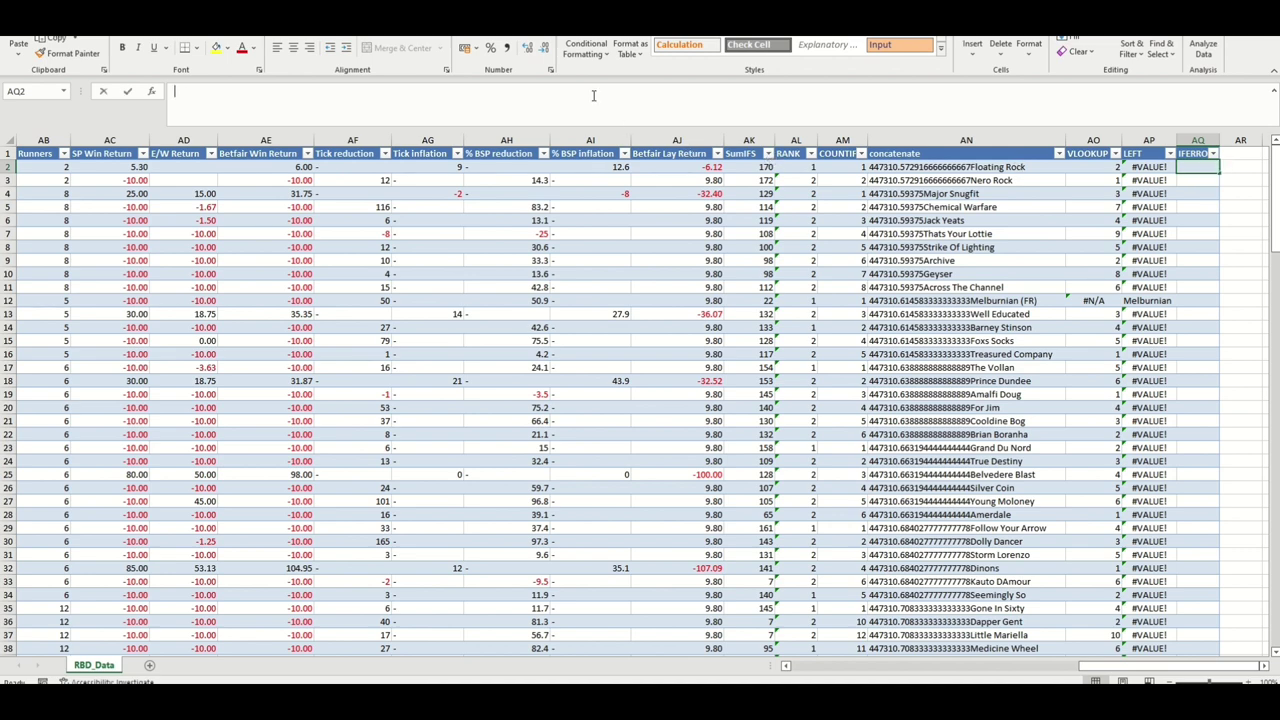
text(=iferror()
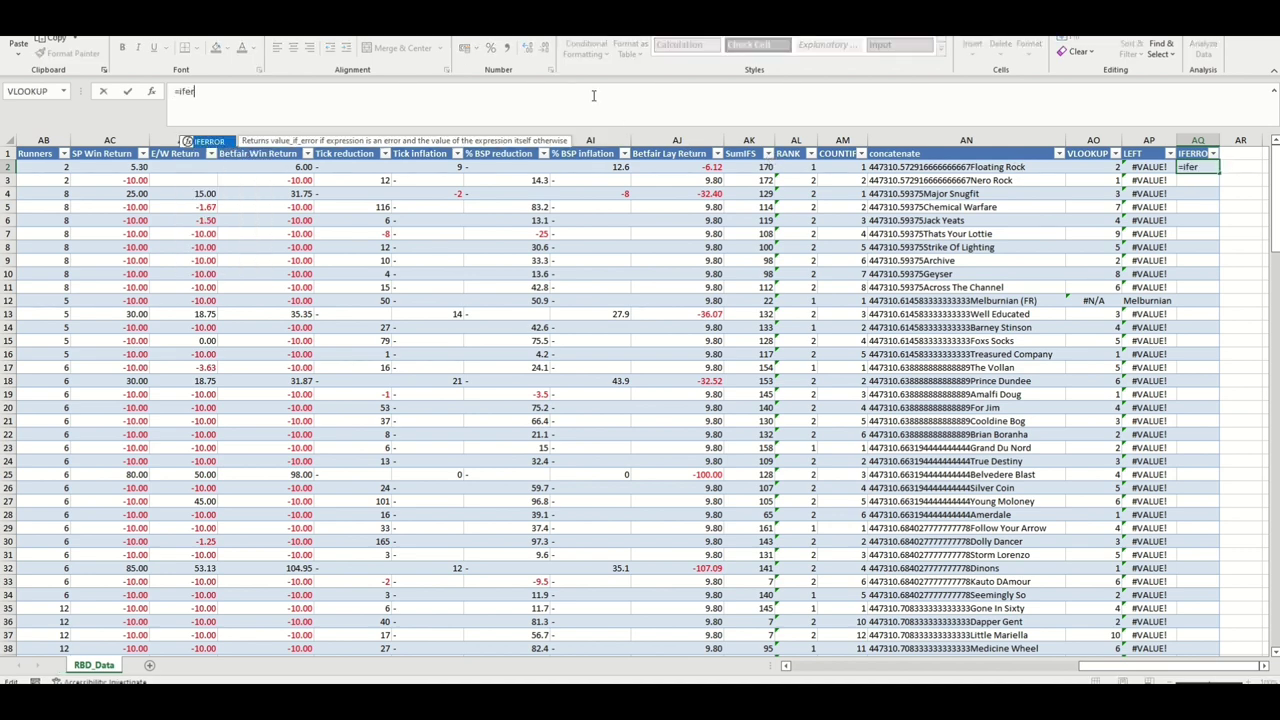
click(155, 91)
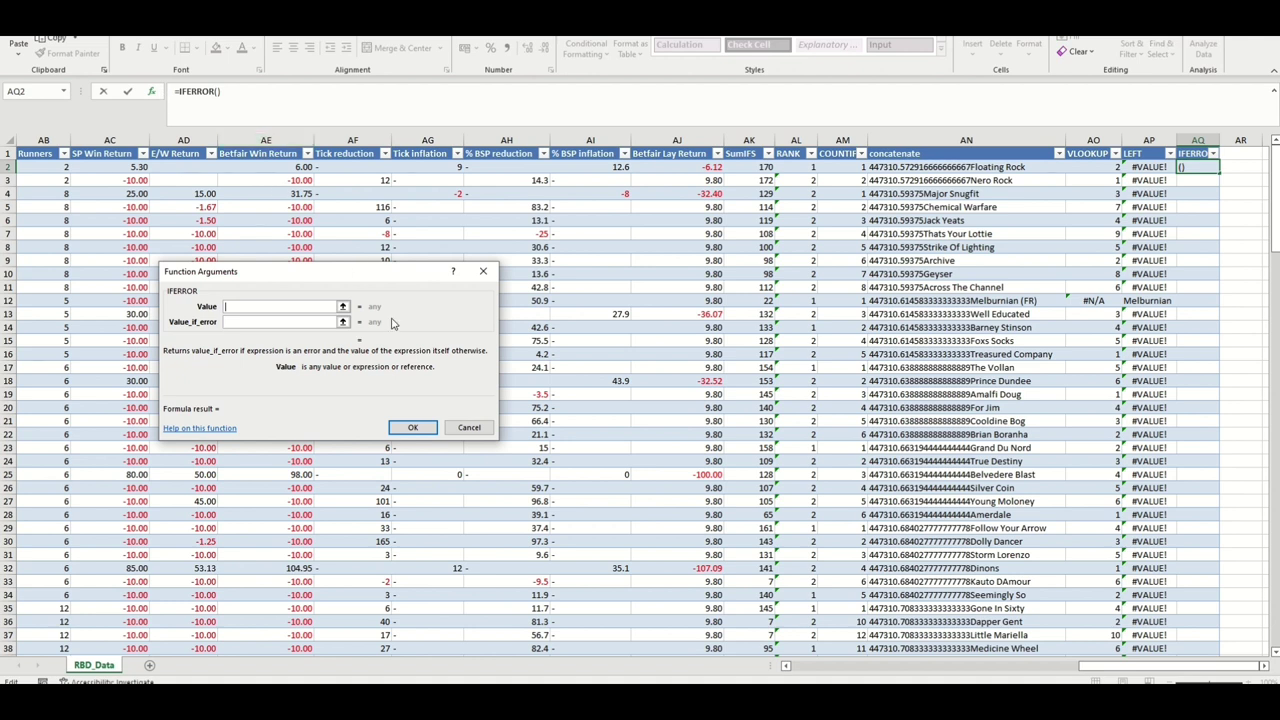
click(1150, 167)
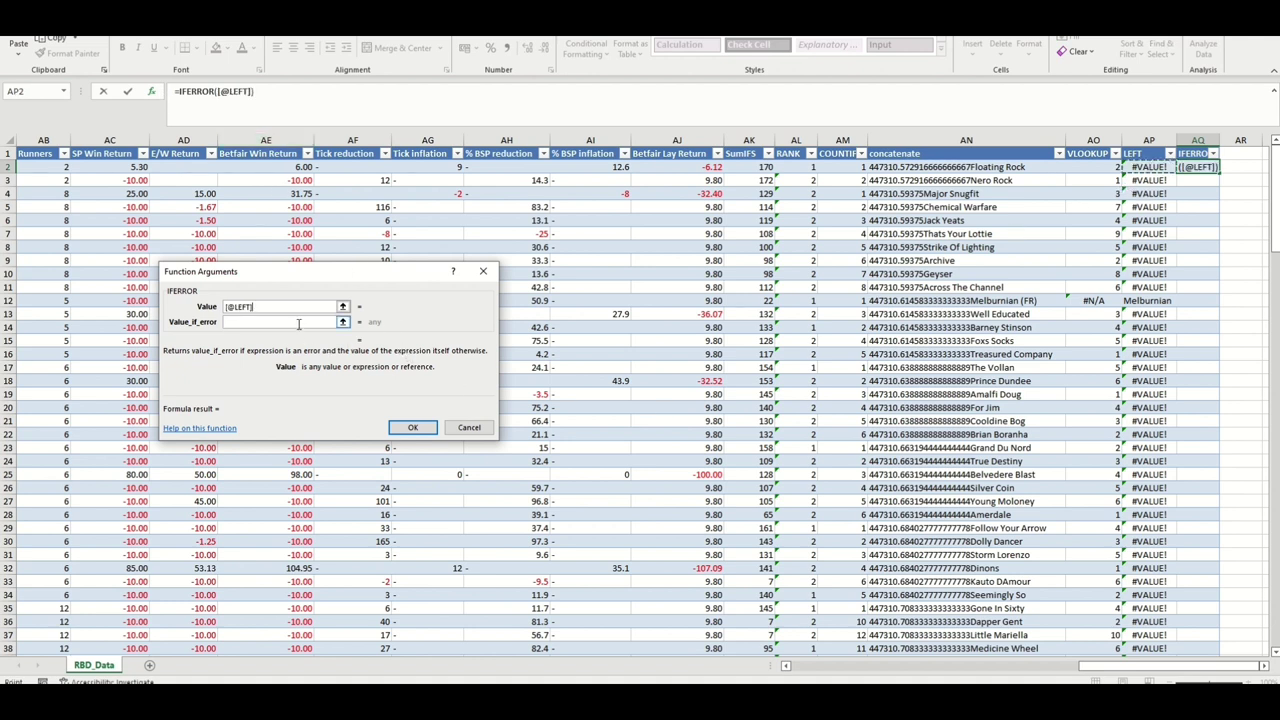
click(298, 322)
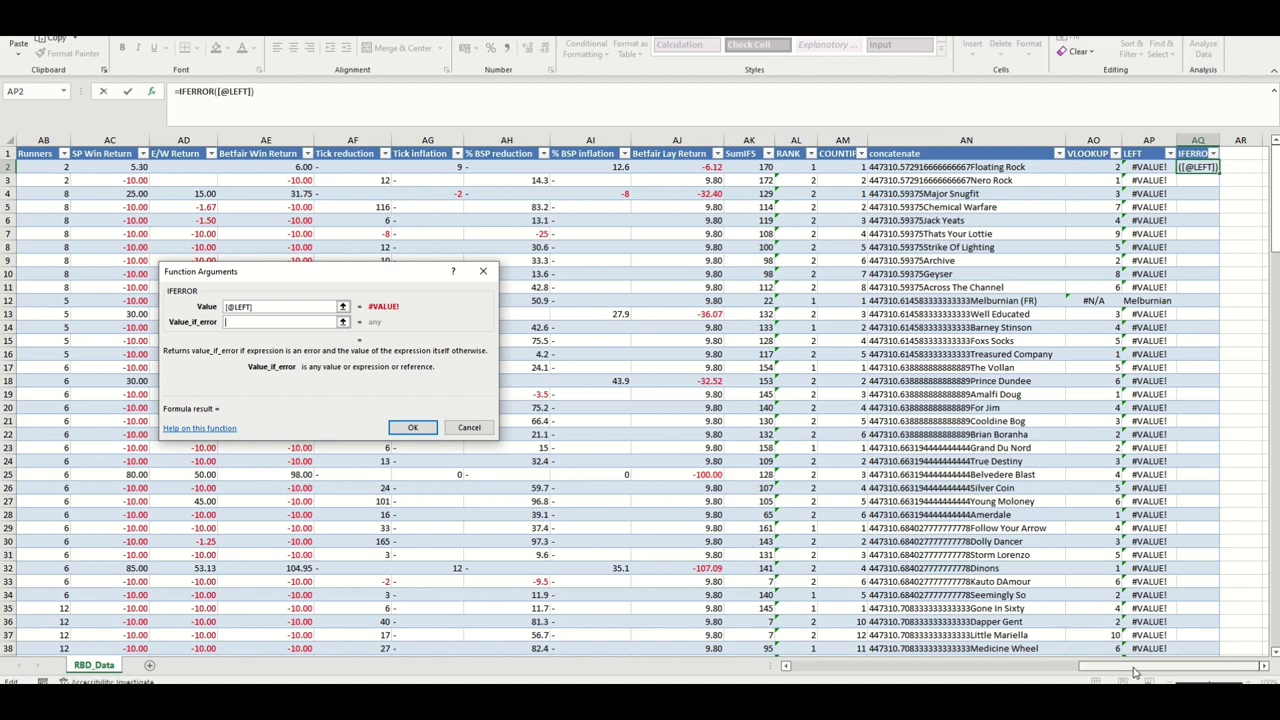
drag(1136, 672, 950, 671)
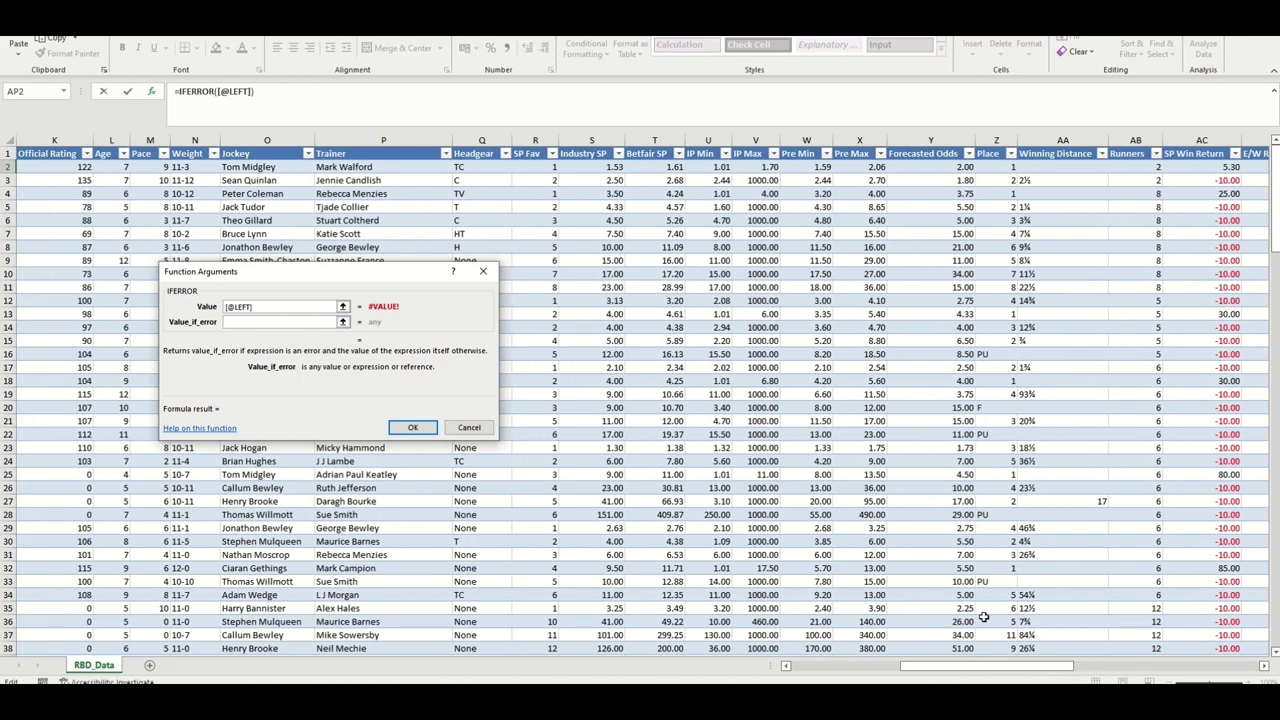
drag(1035, 667, 949, 667)
click(457, 168)
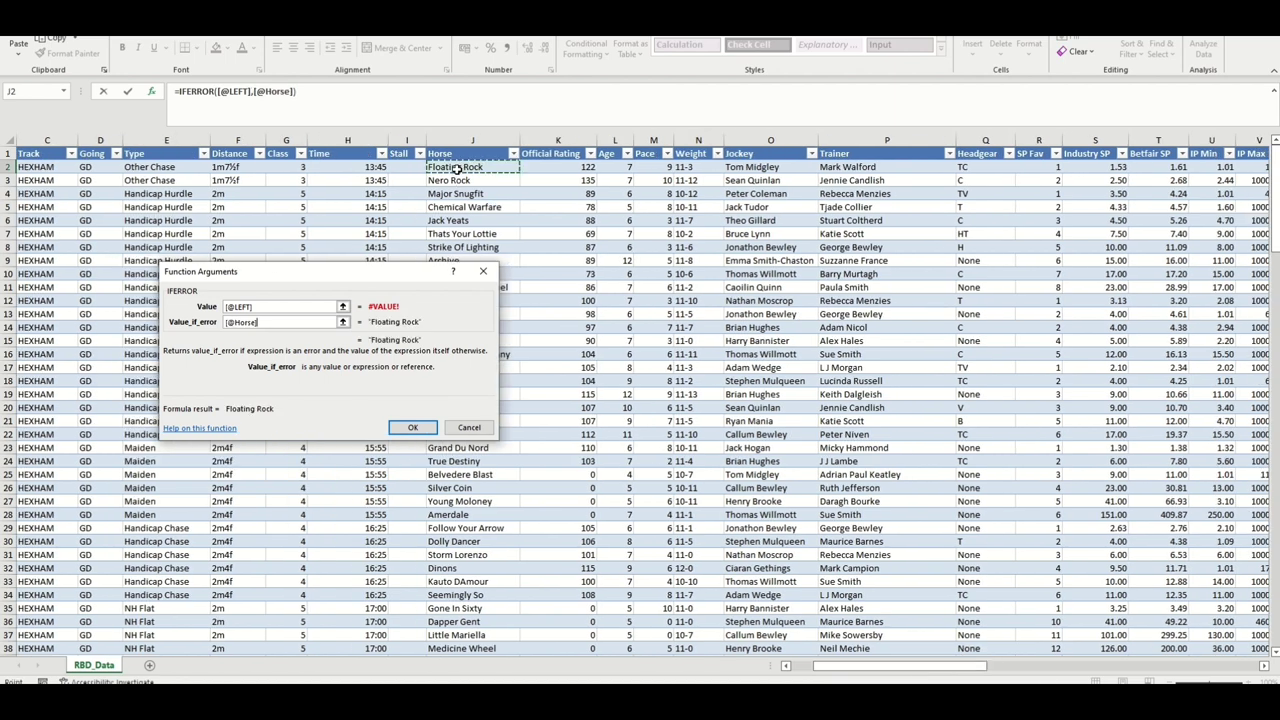
click(412, 427)
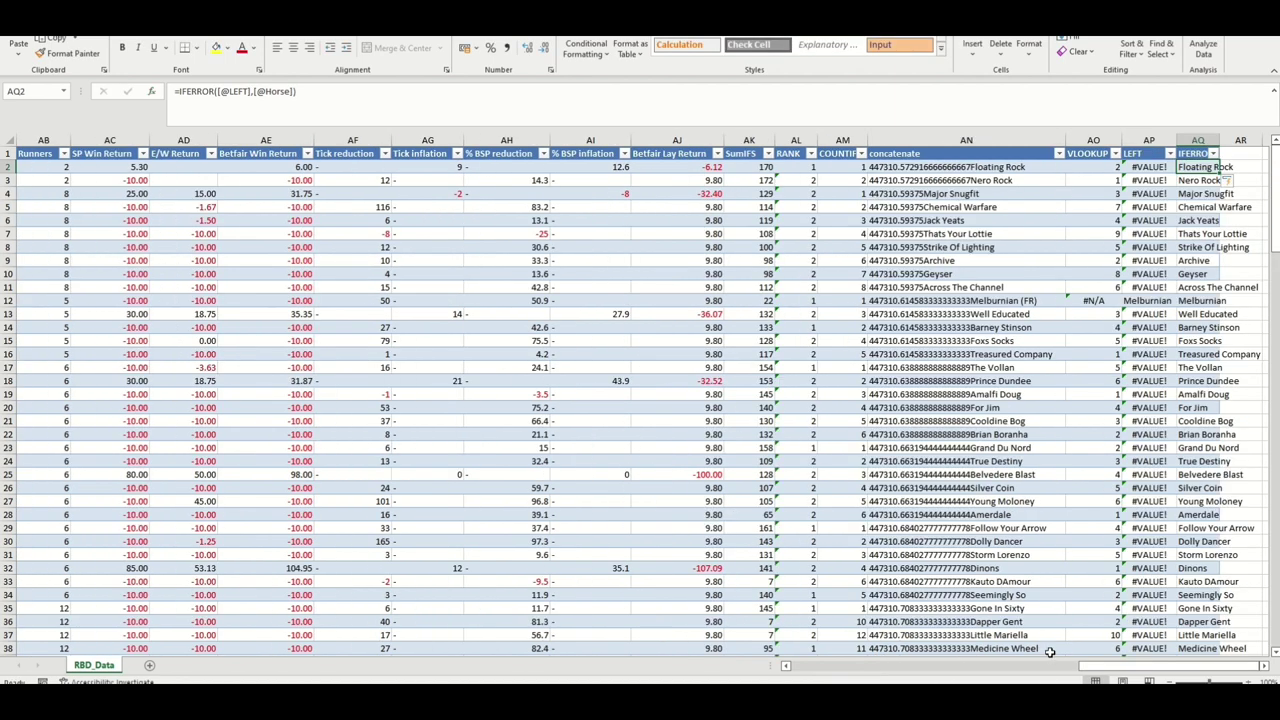
Autofit column AQ, check Melburnian's result, and select AP2's LEFT formula text.
double_click(1226, 133)
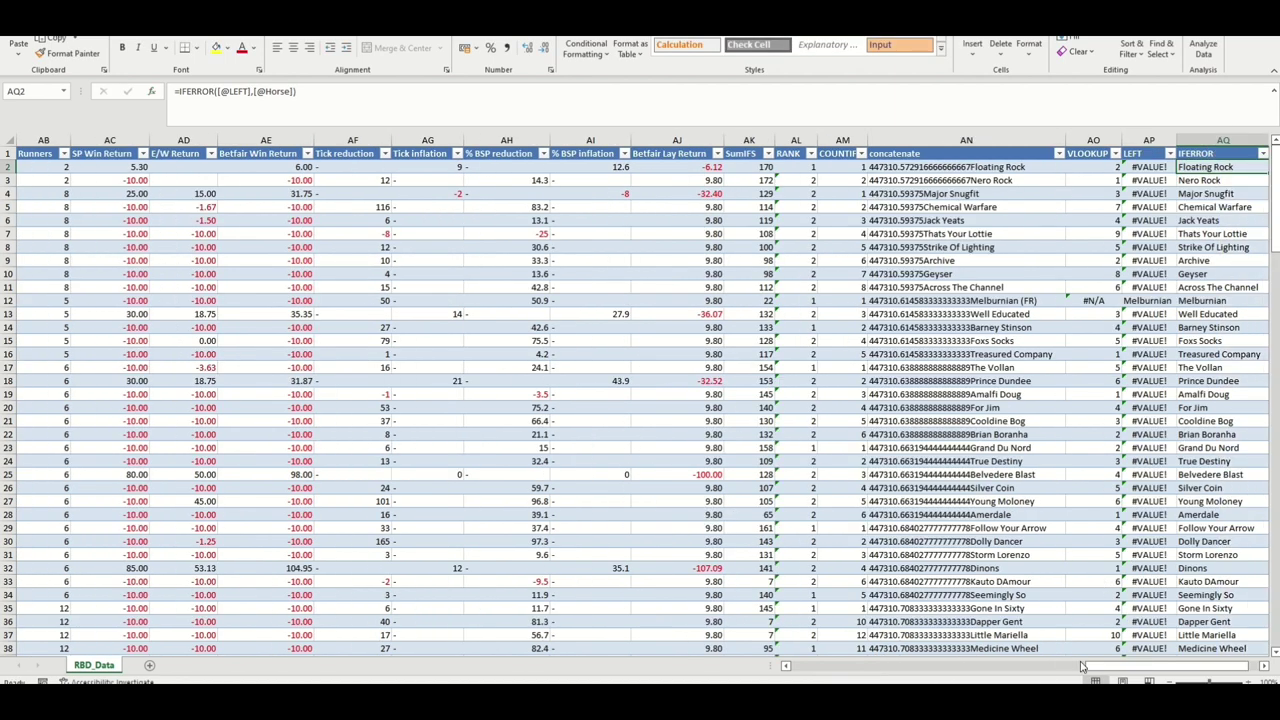
drag(1163, 667, 1182, 663)
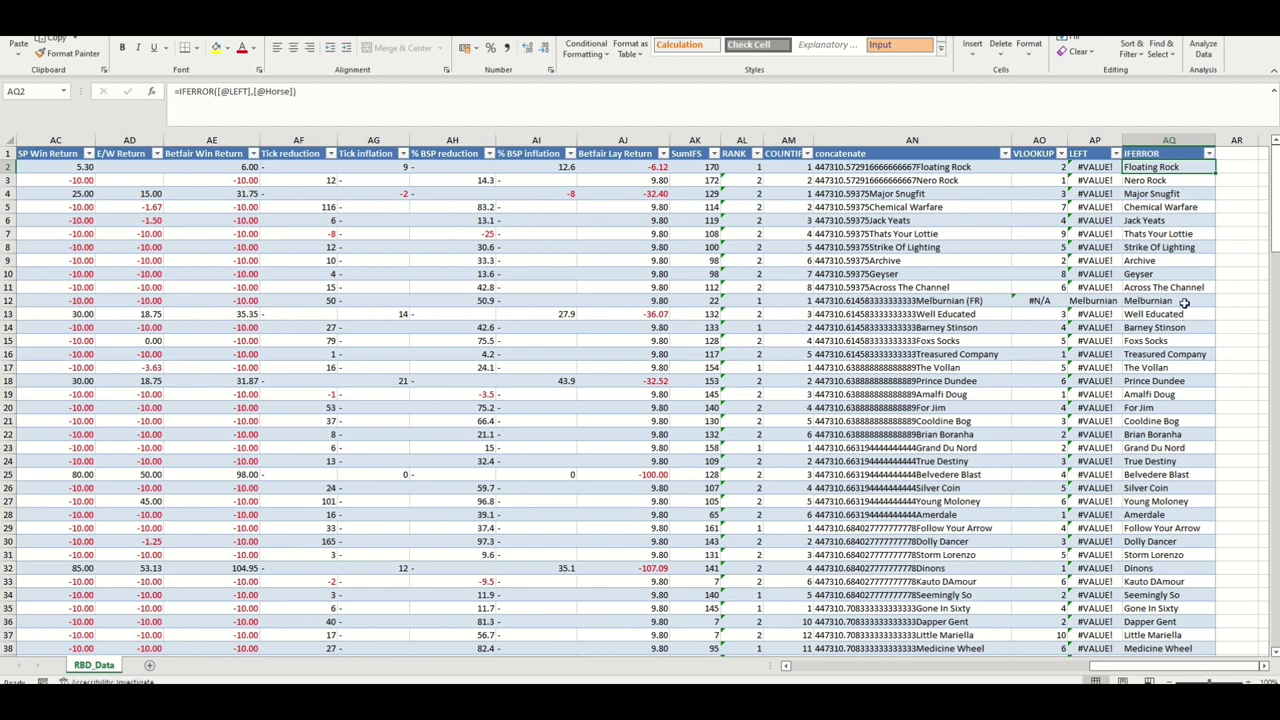
click(1182, 301)
scroll(1192, 440, down, 10)
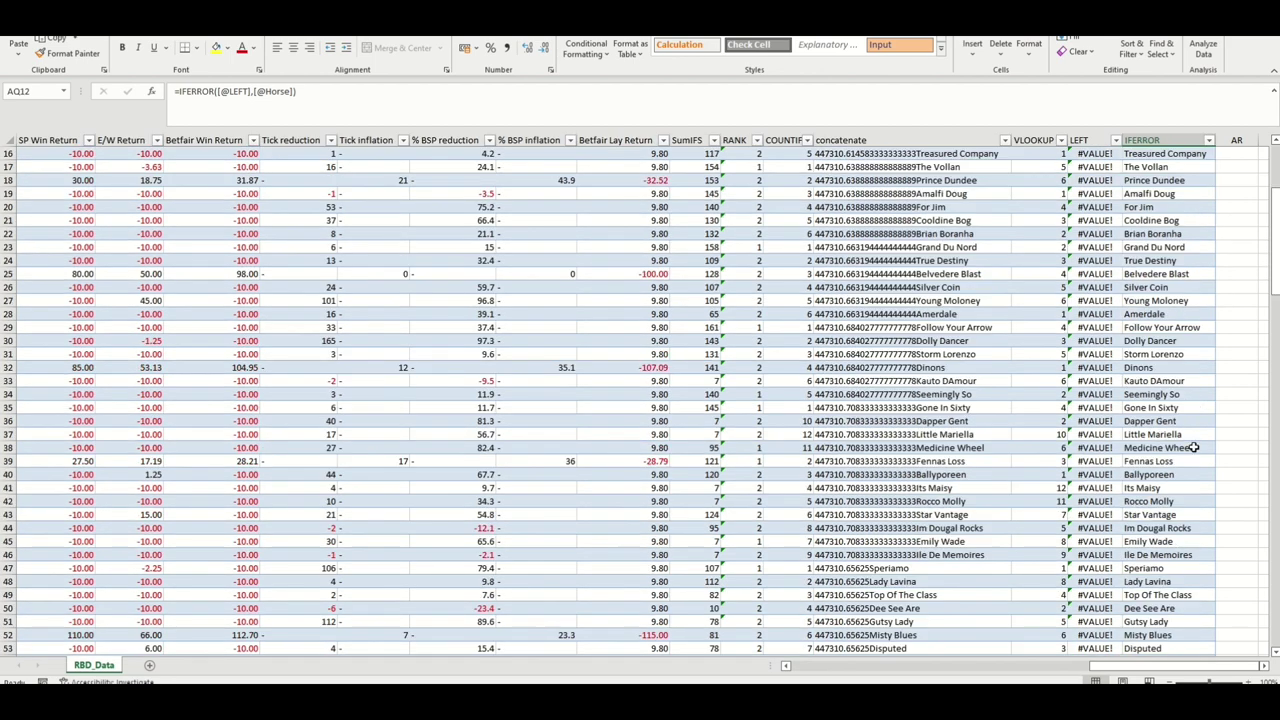
scroll(1190, 430, up, 10)
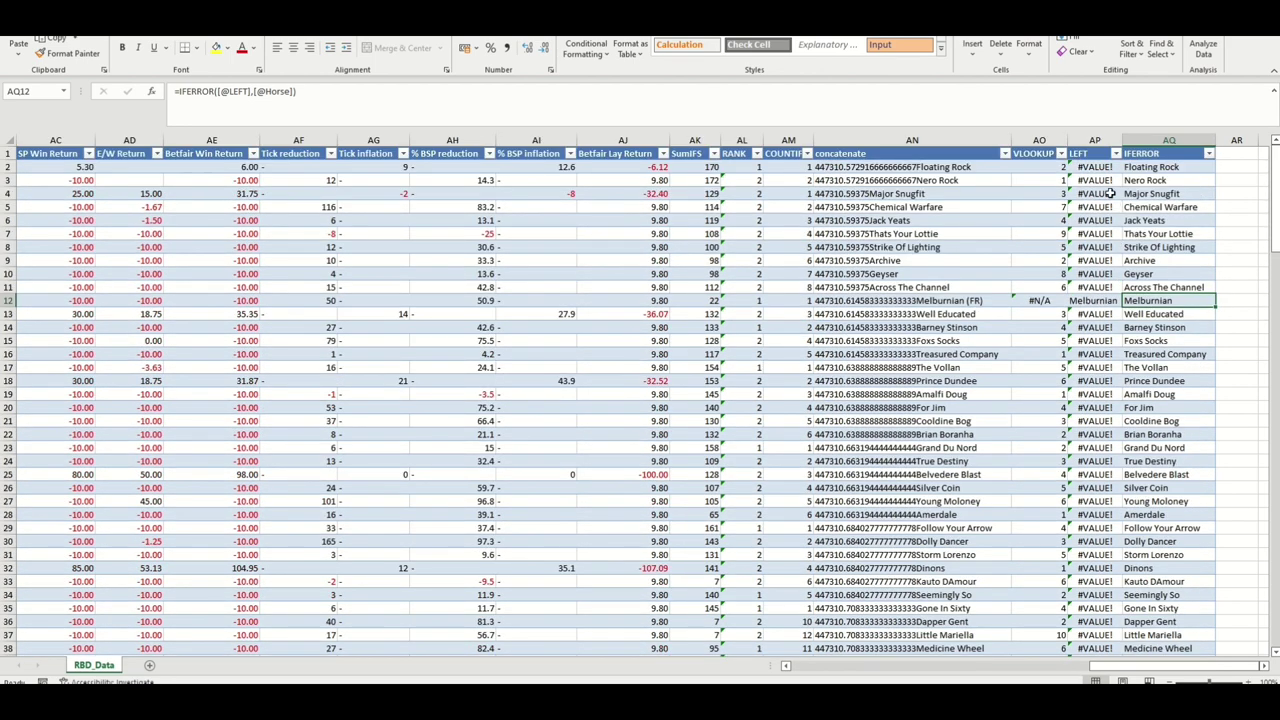
click(1094, 168)
drag(426, 91, 172, 92)
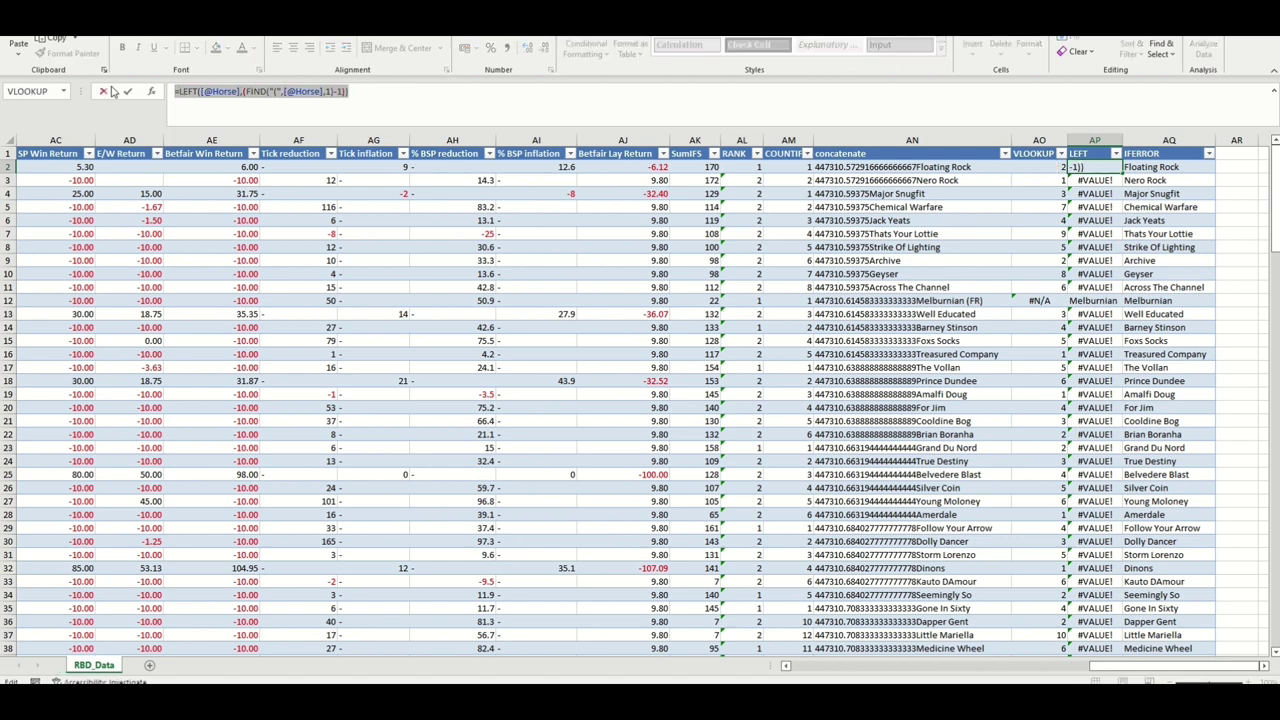
key(Delete)
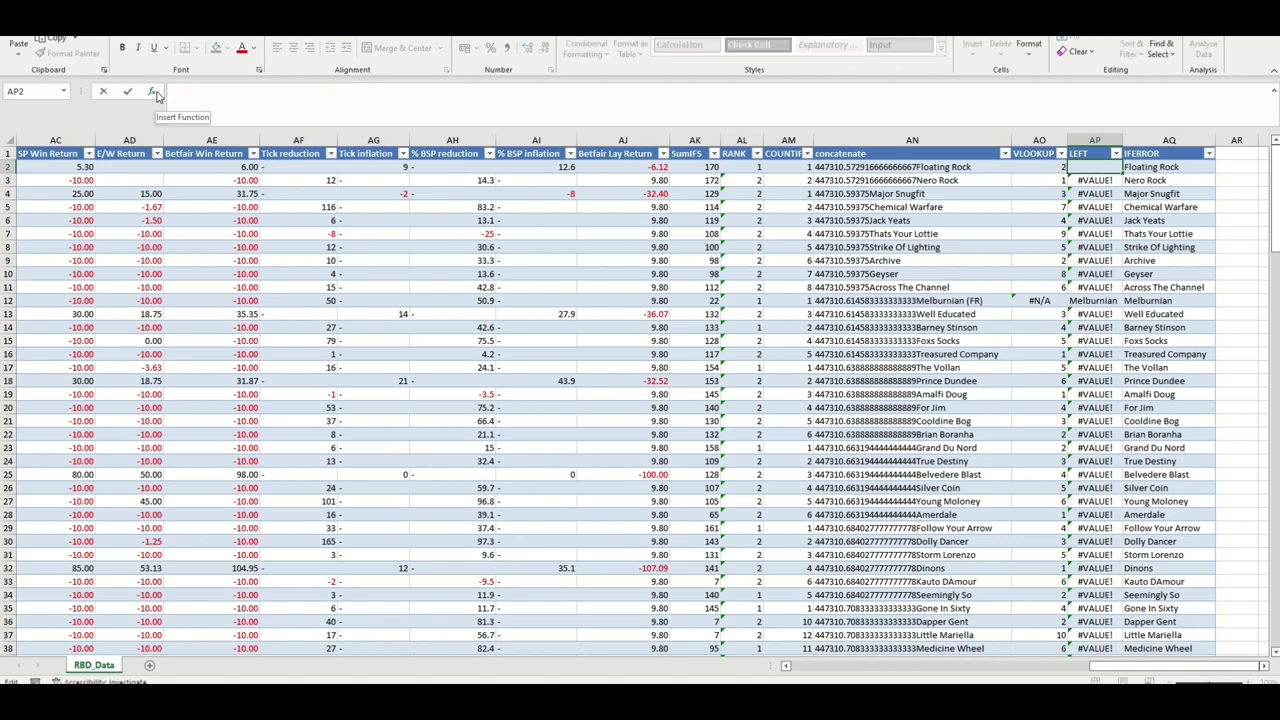
text(=iferror()
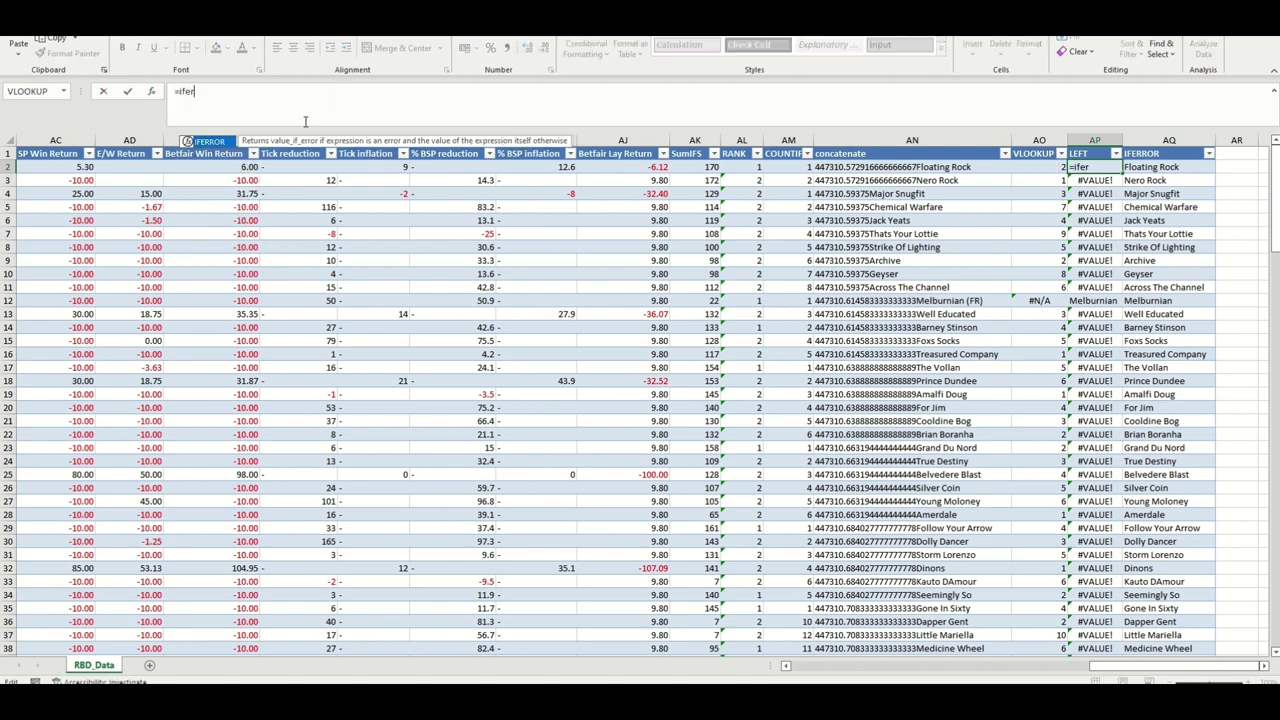
click(151, 91)
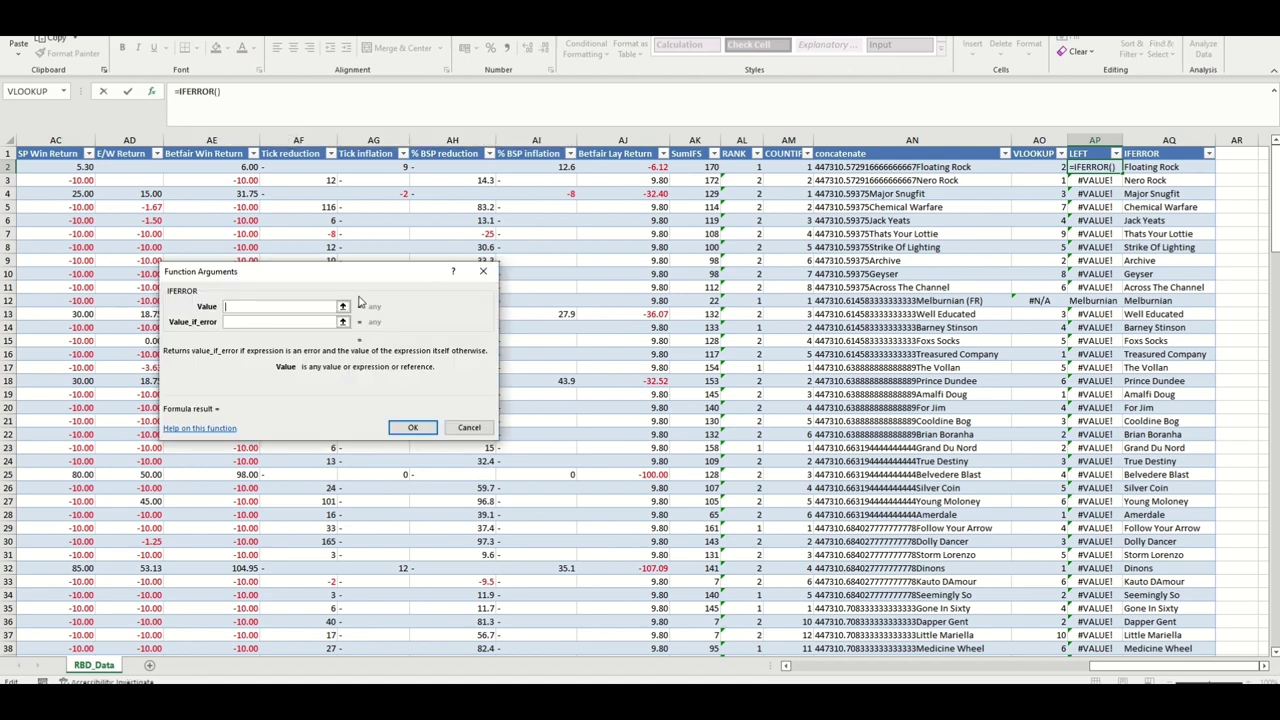
key(ctrl+v)
key(Home)
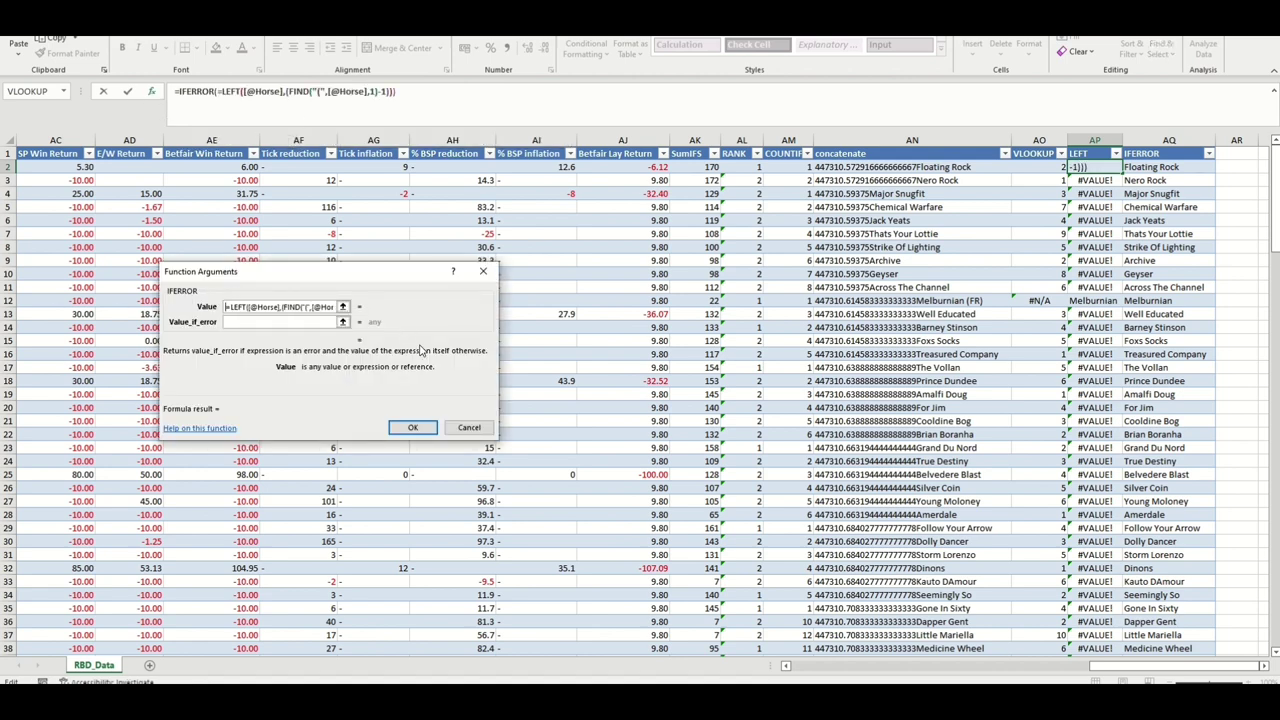
key(Delete)
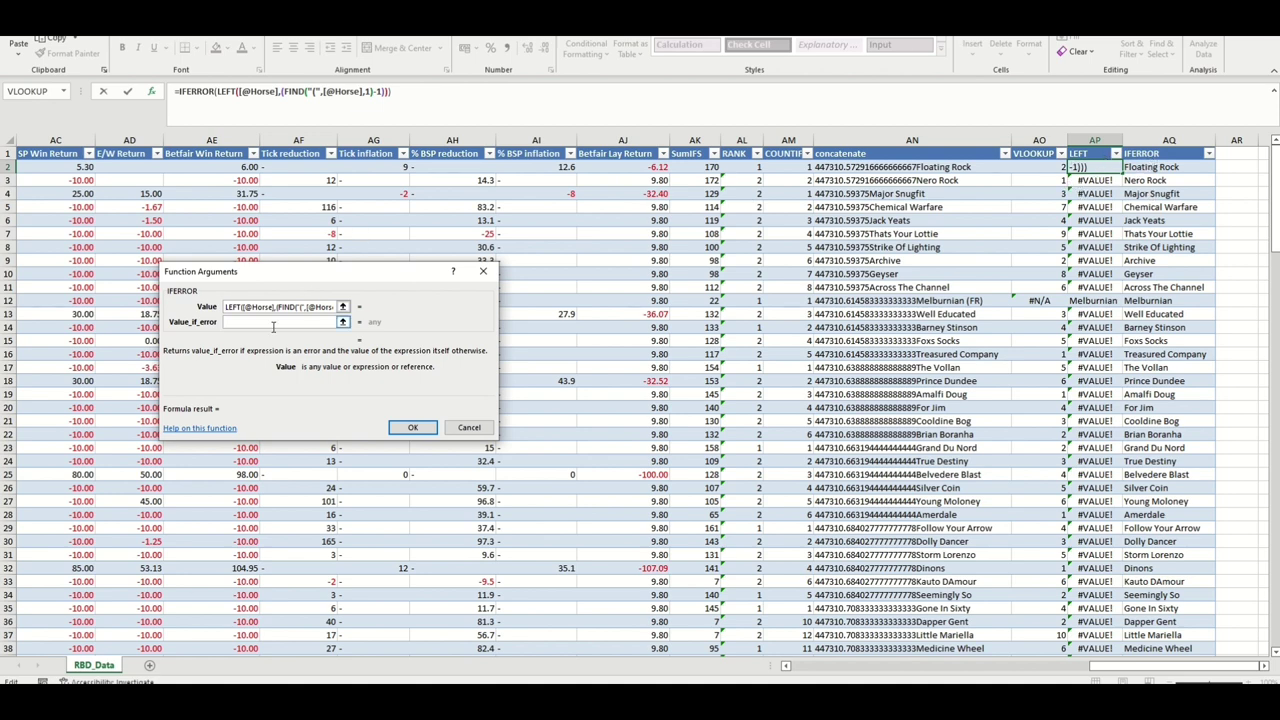
click(267, 322)
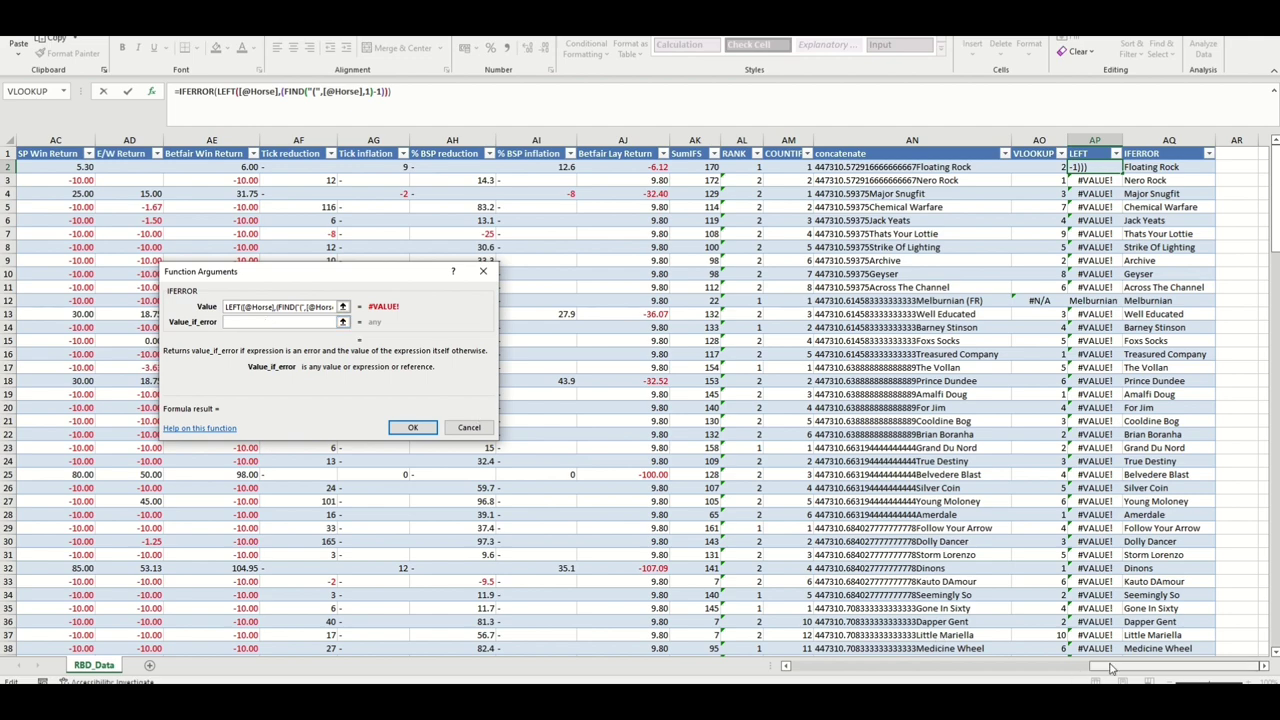
drag(1160, 667, 913, 667)
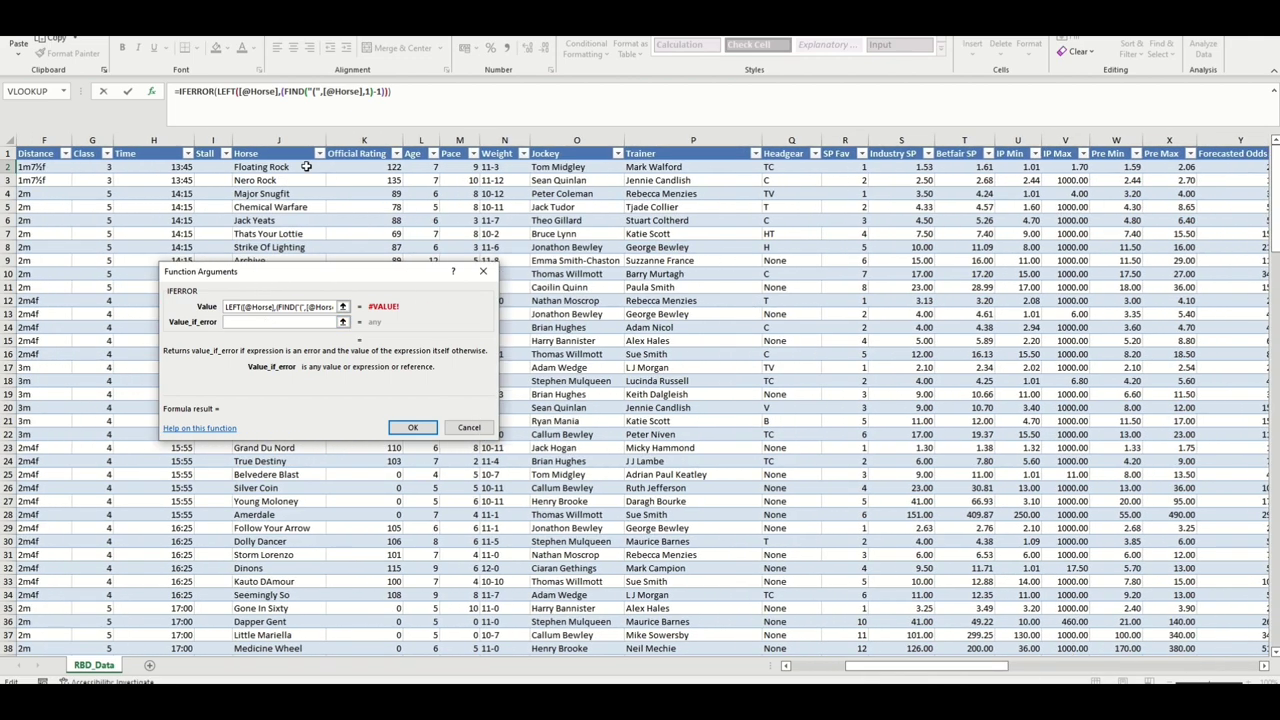
click(278, 166)
click(413, 427)
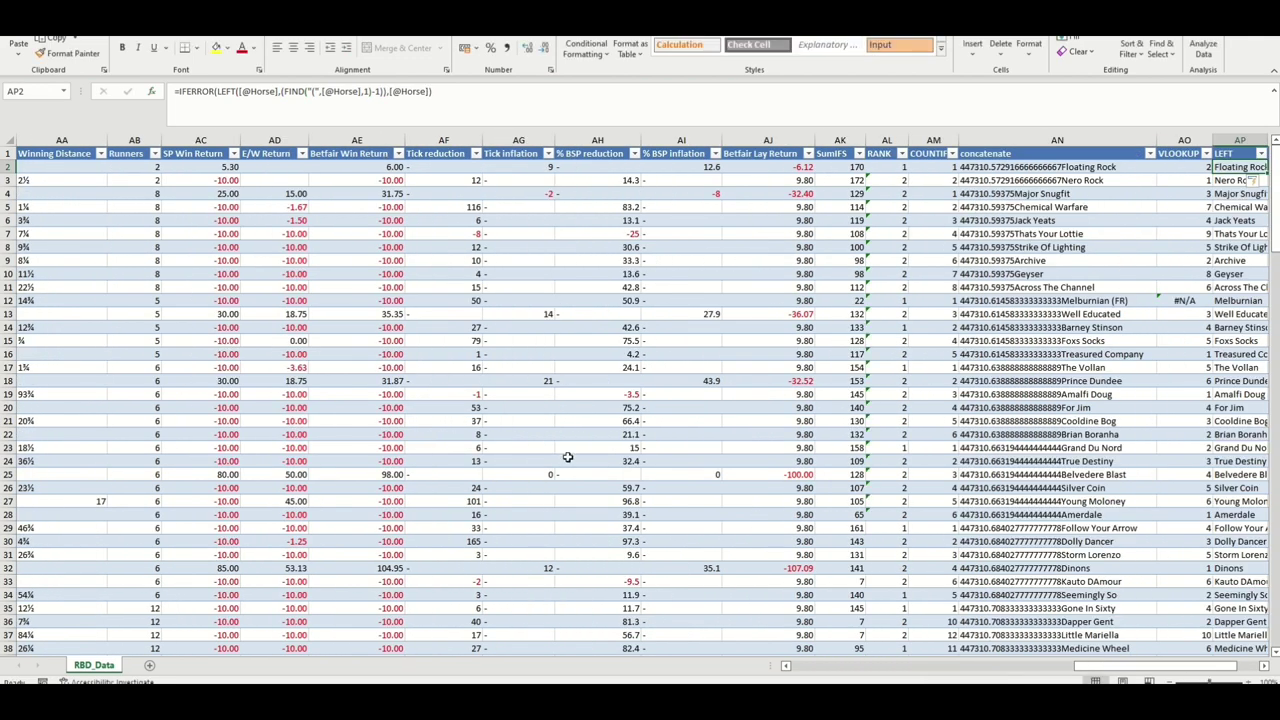
Autofit the LEFT column and select Melburnian in AP12.
scroll(1247, 566, right, 1)
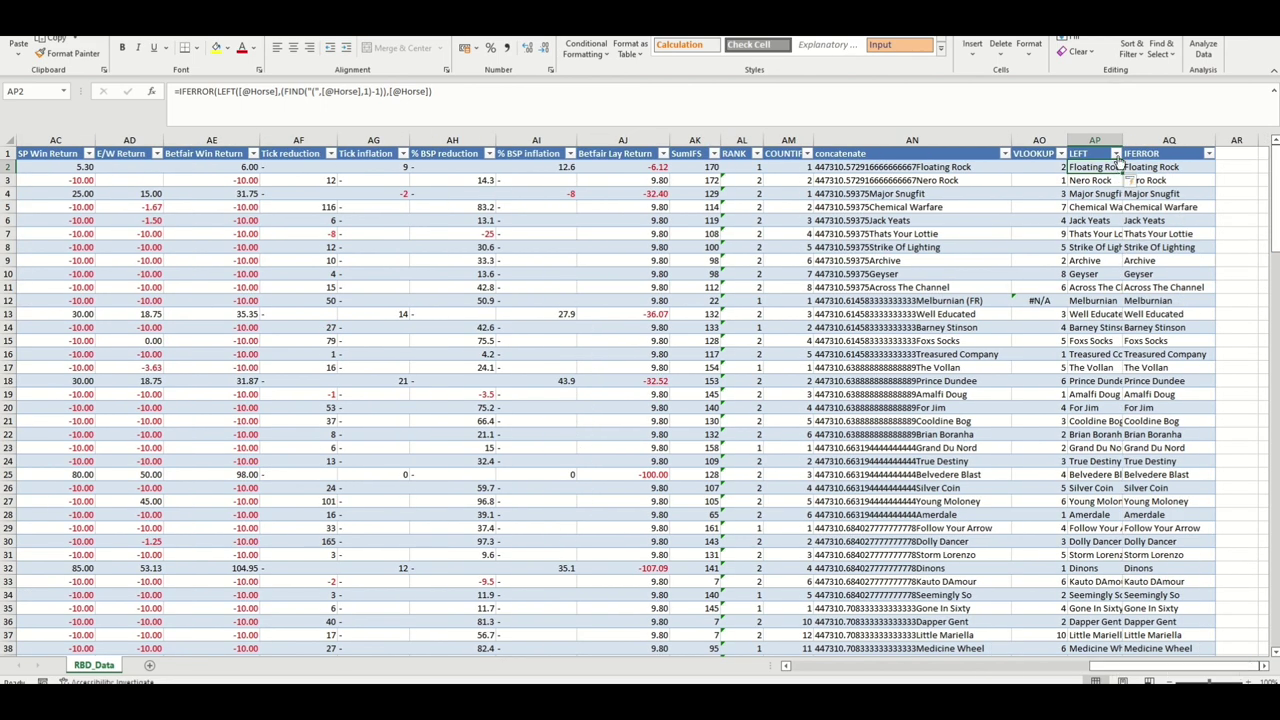
double_click(1122, 140)
click(1127, 301)
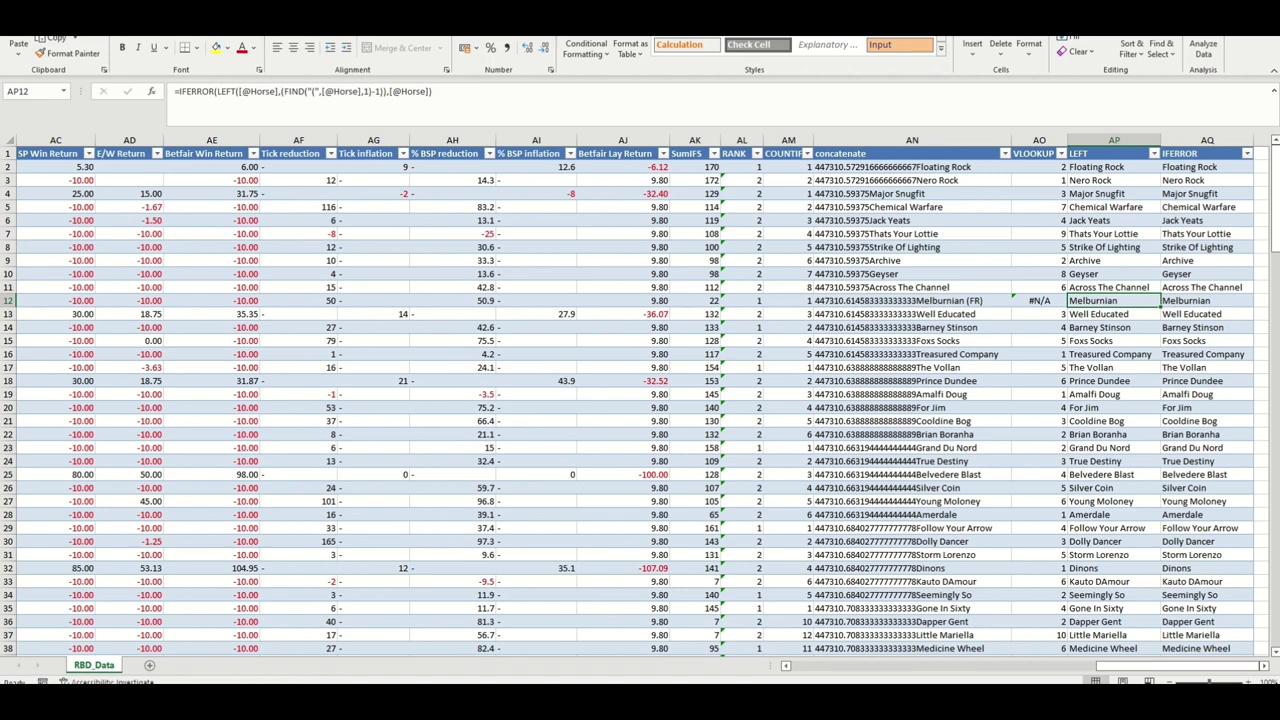
Paste the Melburnian value from AQ12 into AT12 and widen column AT to fit.
key(Right)
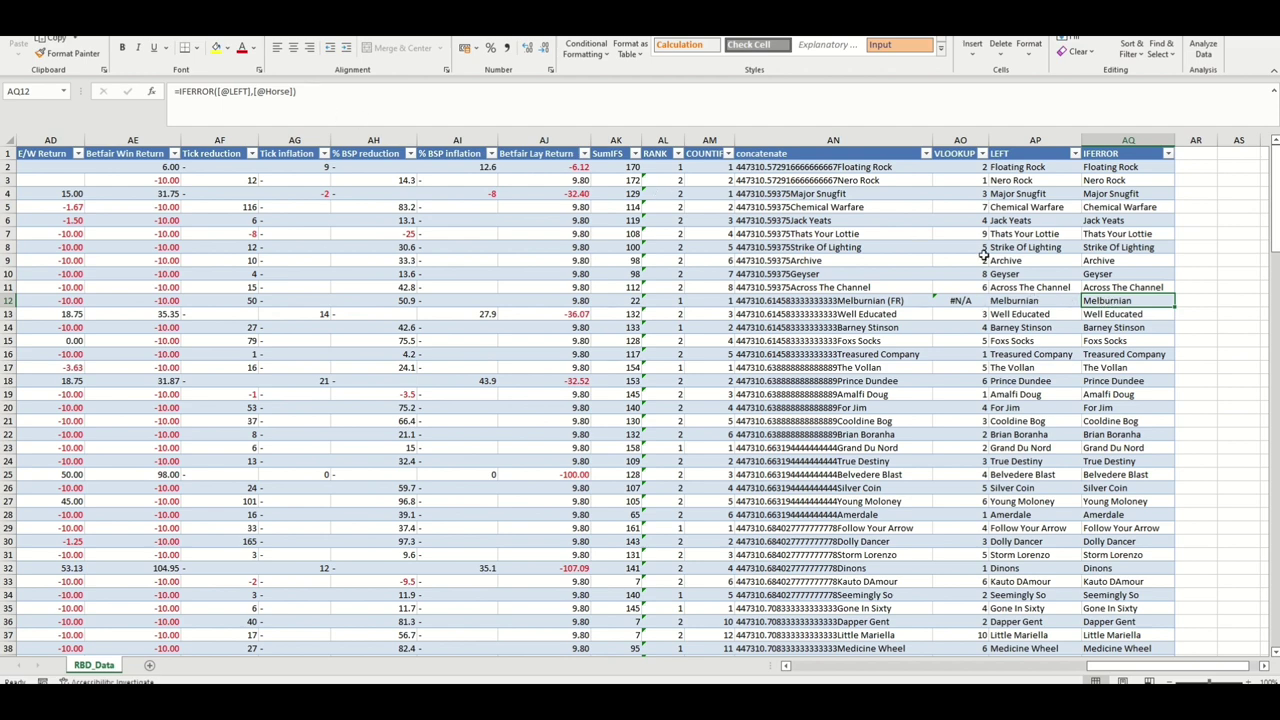
key(ctrl+c)
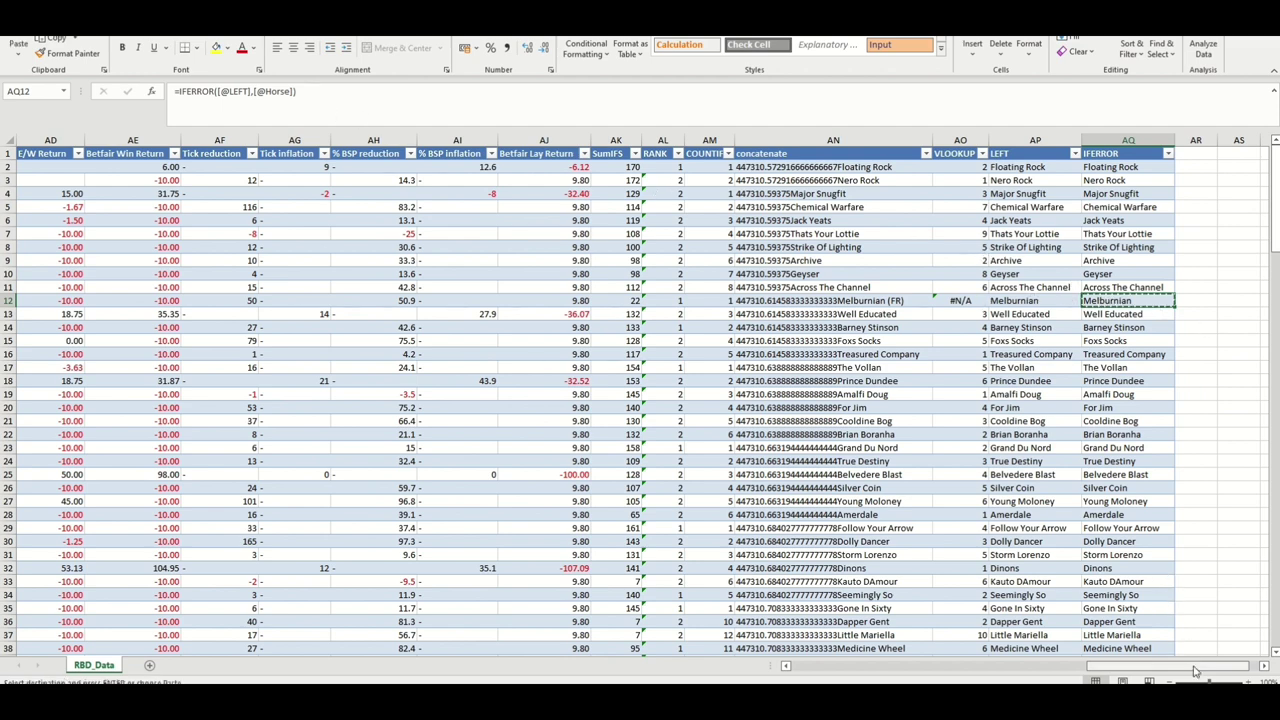
drag(1195, 671, 1212, 672)
click(1207, 301)
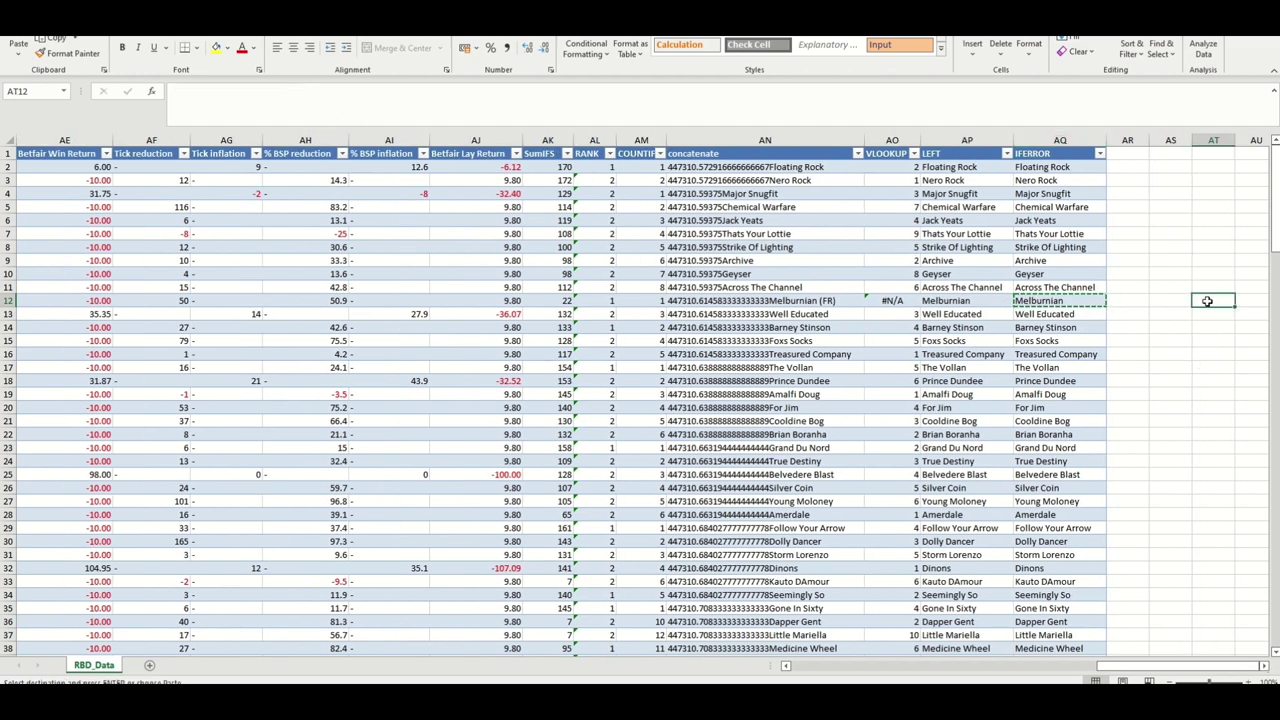
click(19, 52)
click(18, 153)
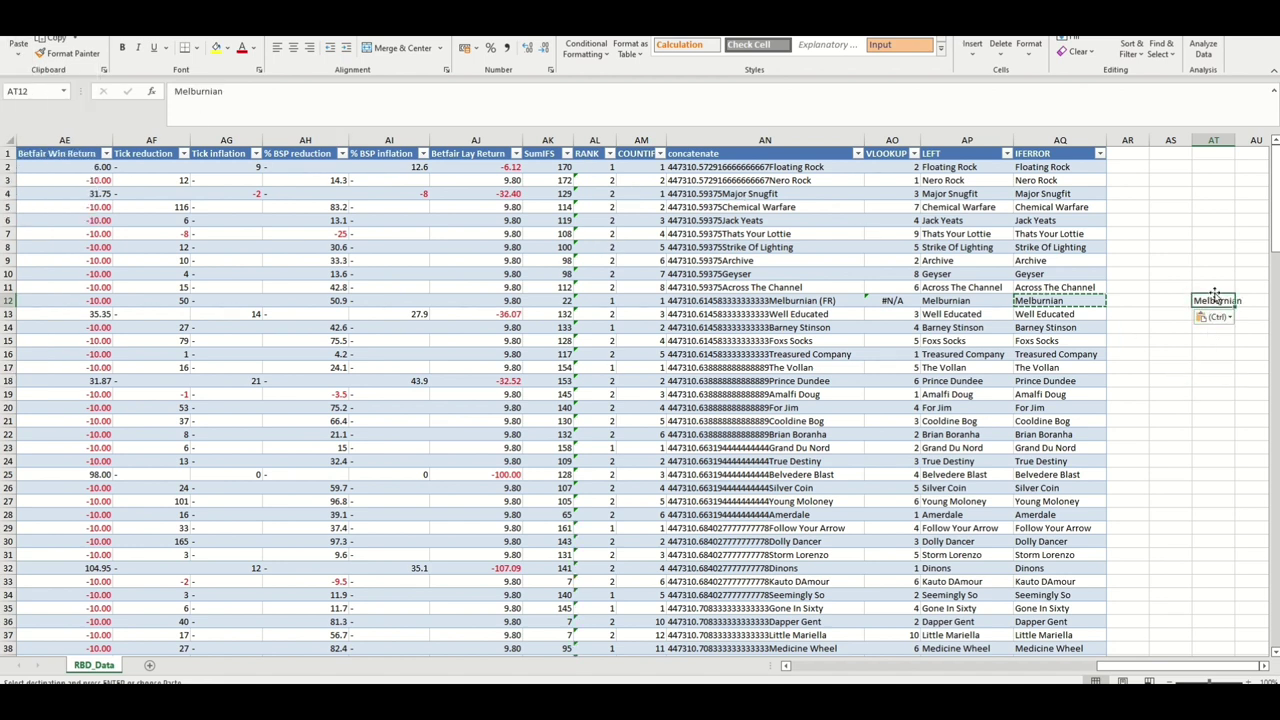
click(1237, 140)
drag(1237, 145, 1248, 145)
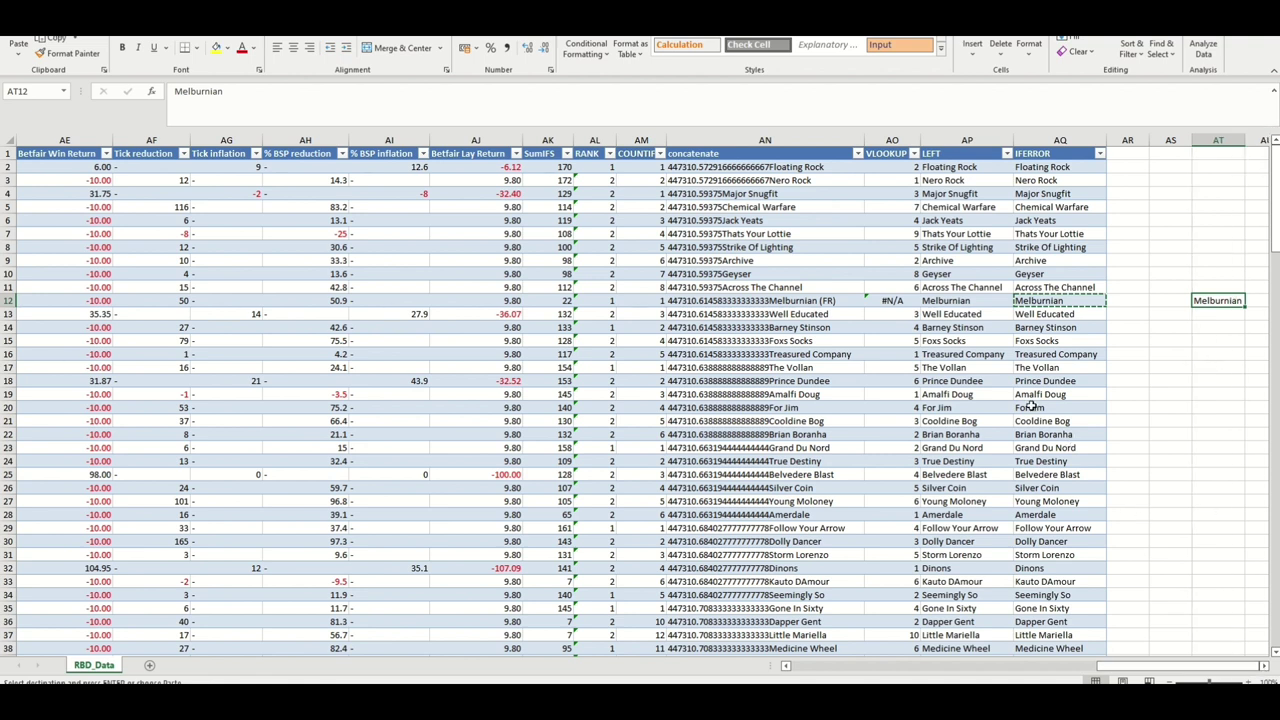
click(888, 300)
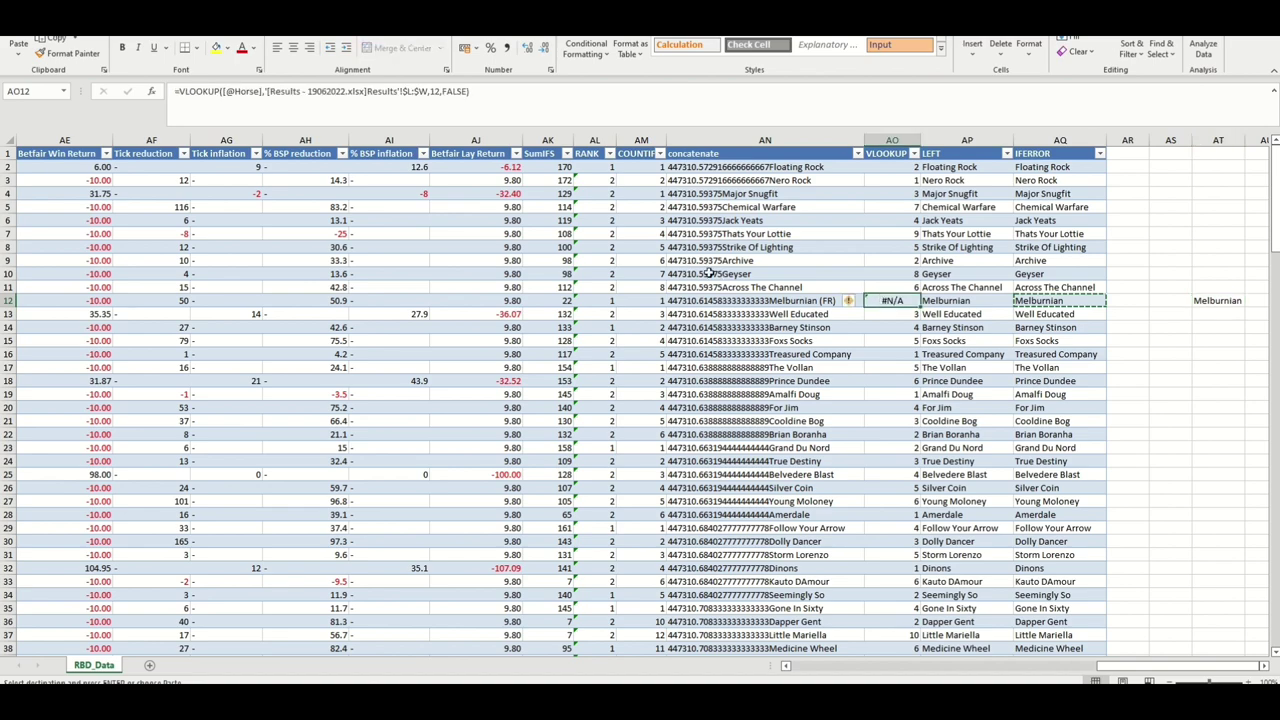
click(497, 91)
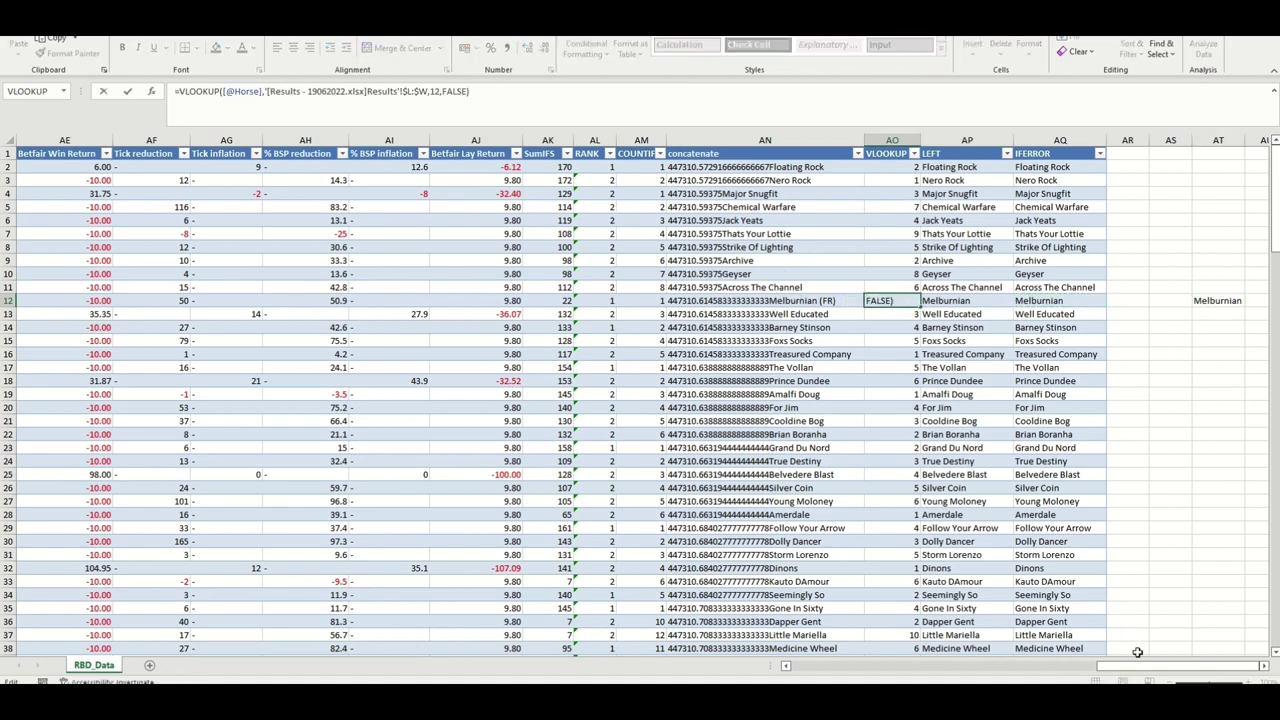
drag(1140, 666, 770, 667)
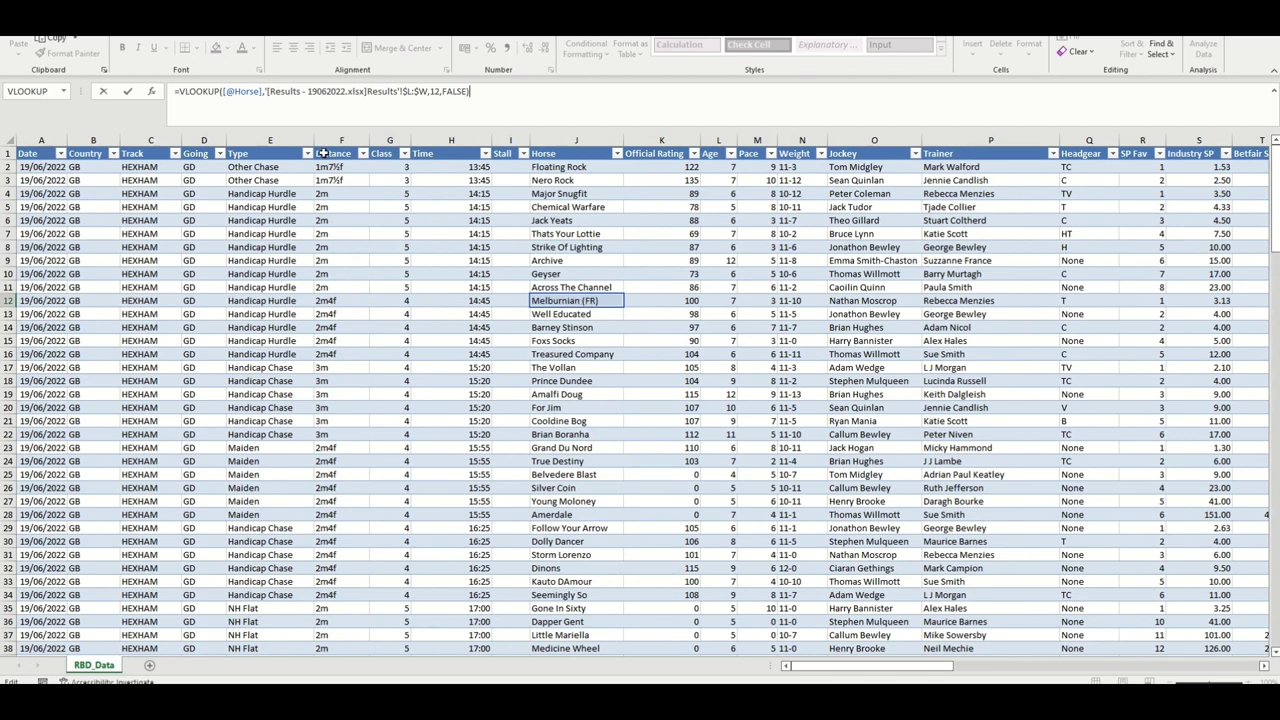
click(151, 91)
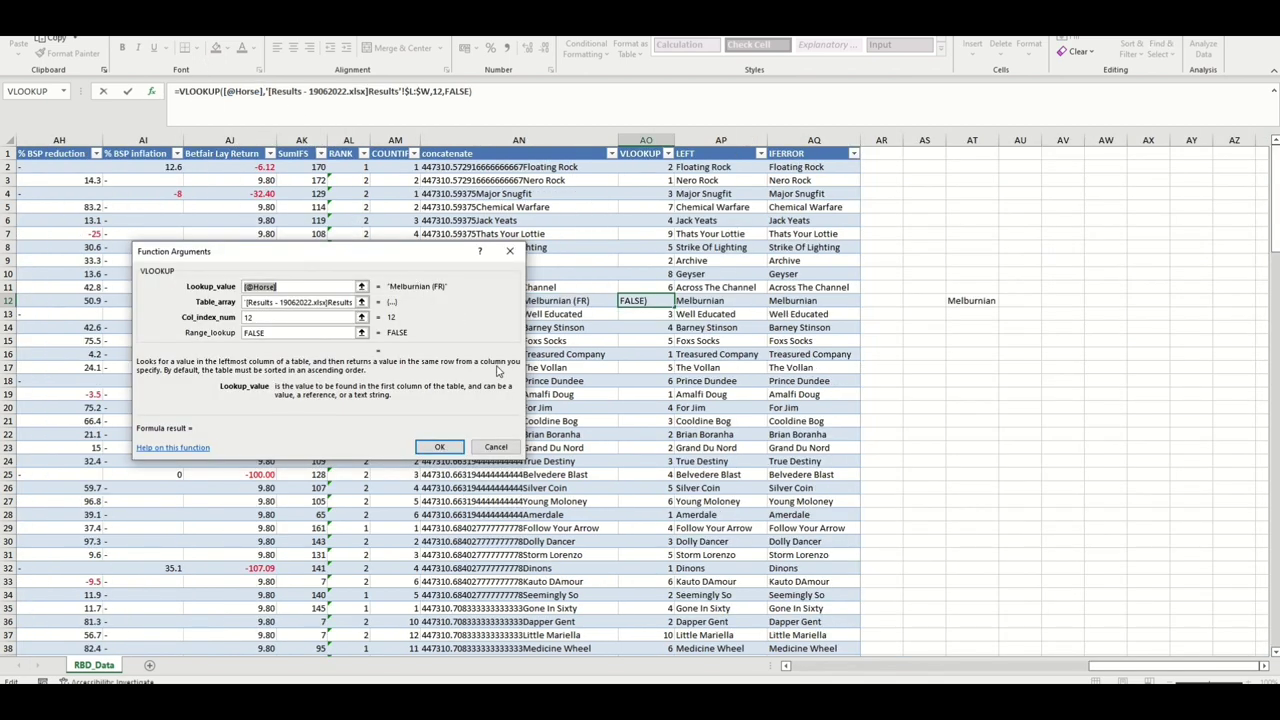
click(717, 299)
click(440, 447)
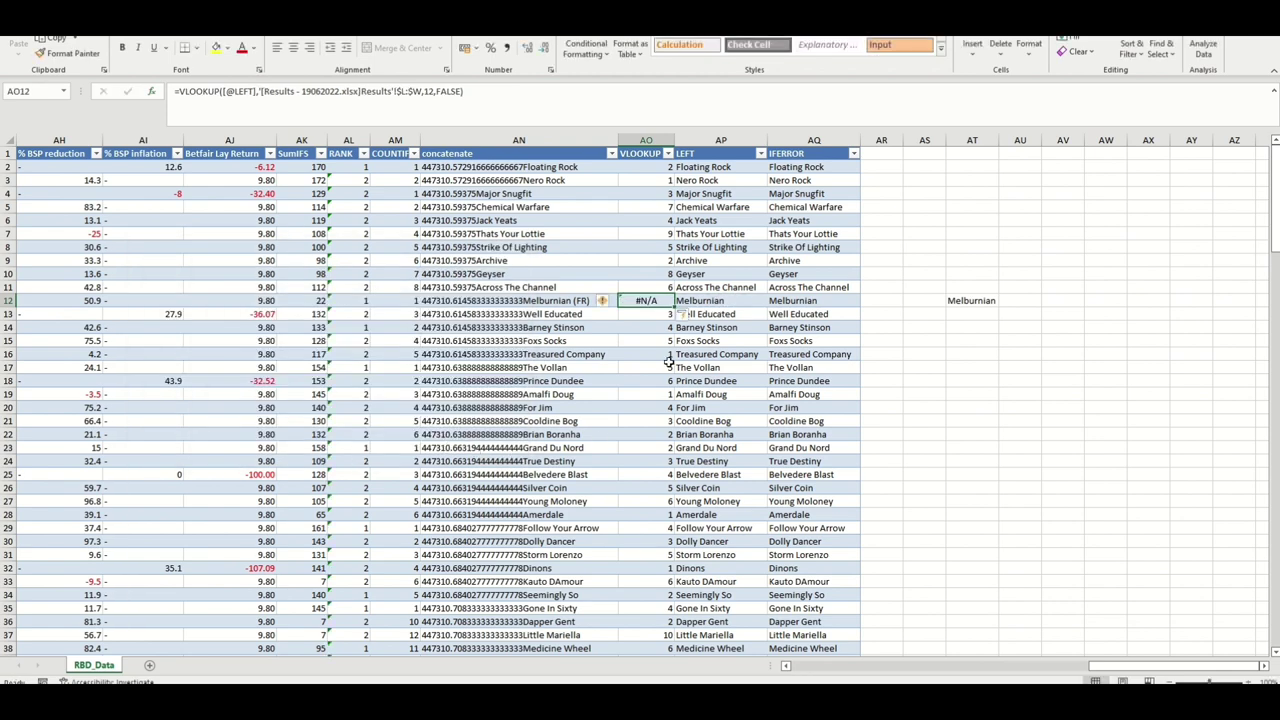
Check the VLOOKUP results down column AO and the LEFT formula in AP12.
drag(660, 300, 660, 167)
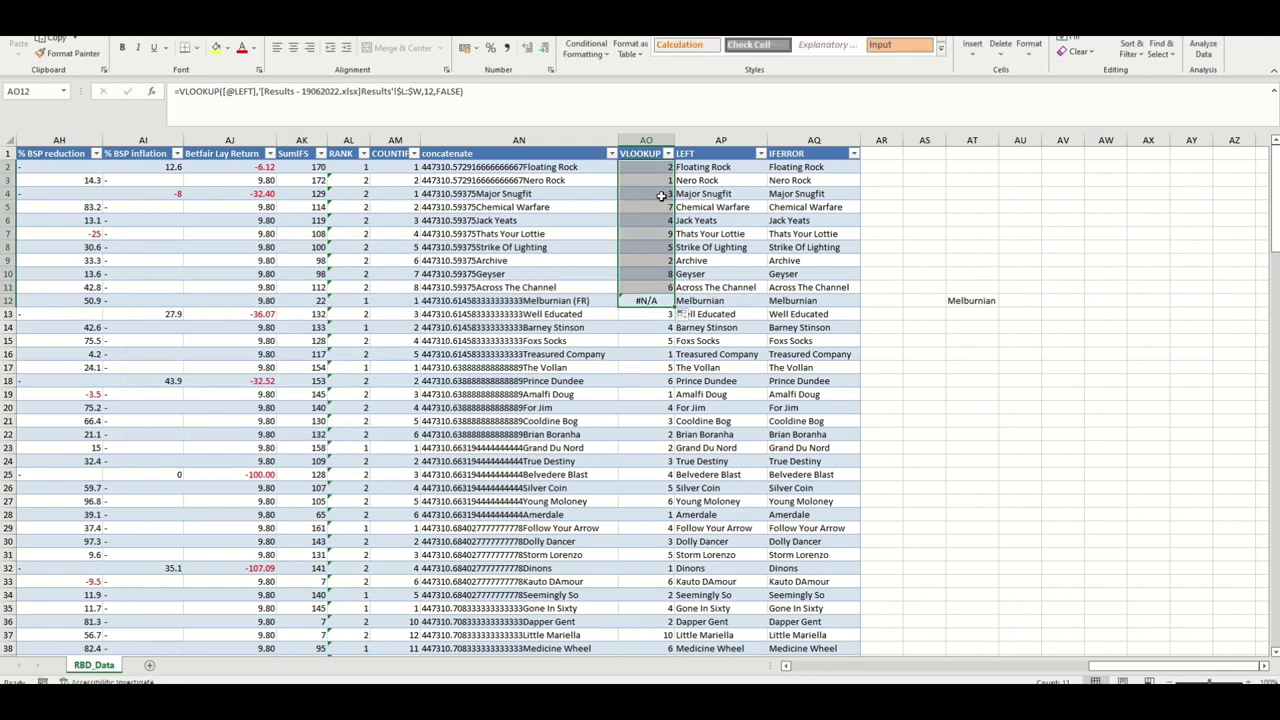
click(642, 327)
click(645, 232)
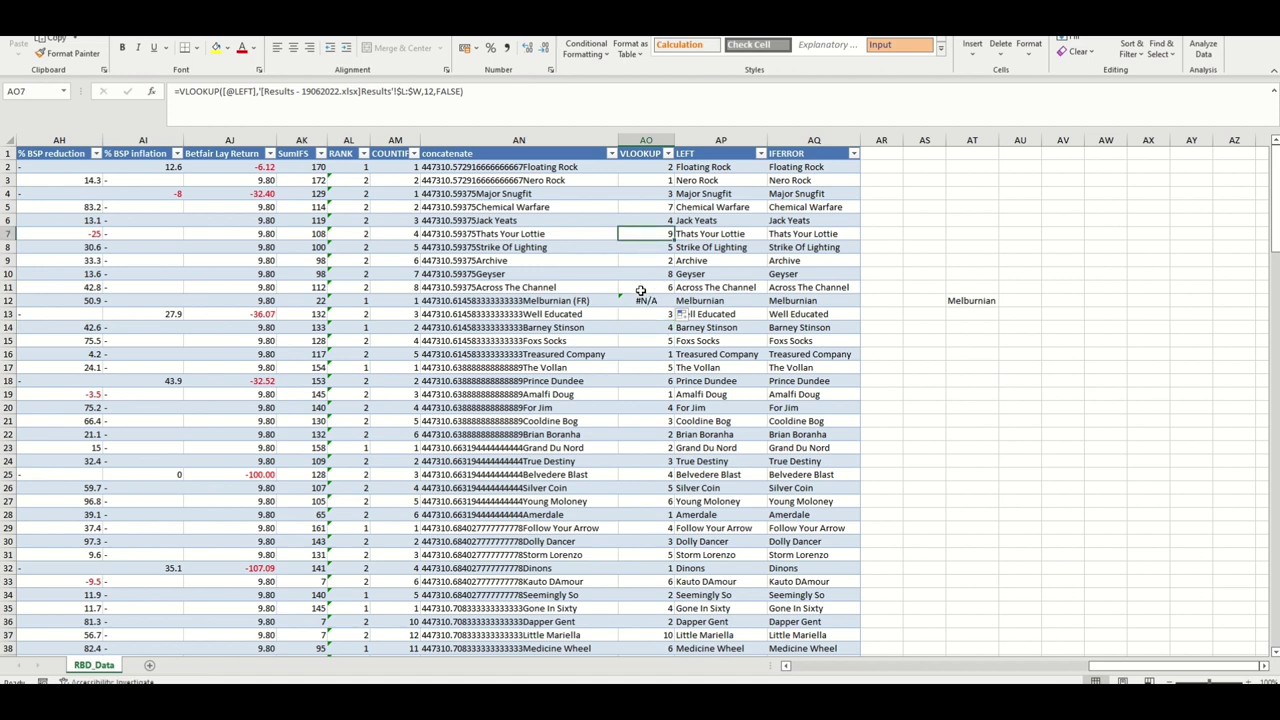
click(641, 292)
click(645, 407)
click(645, 341)
click(648, 233)
click(658, 387)
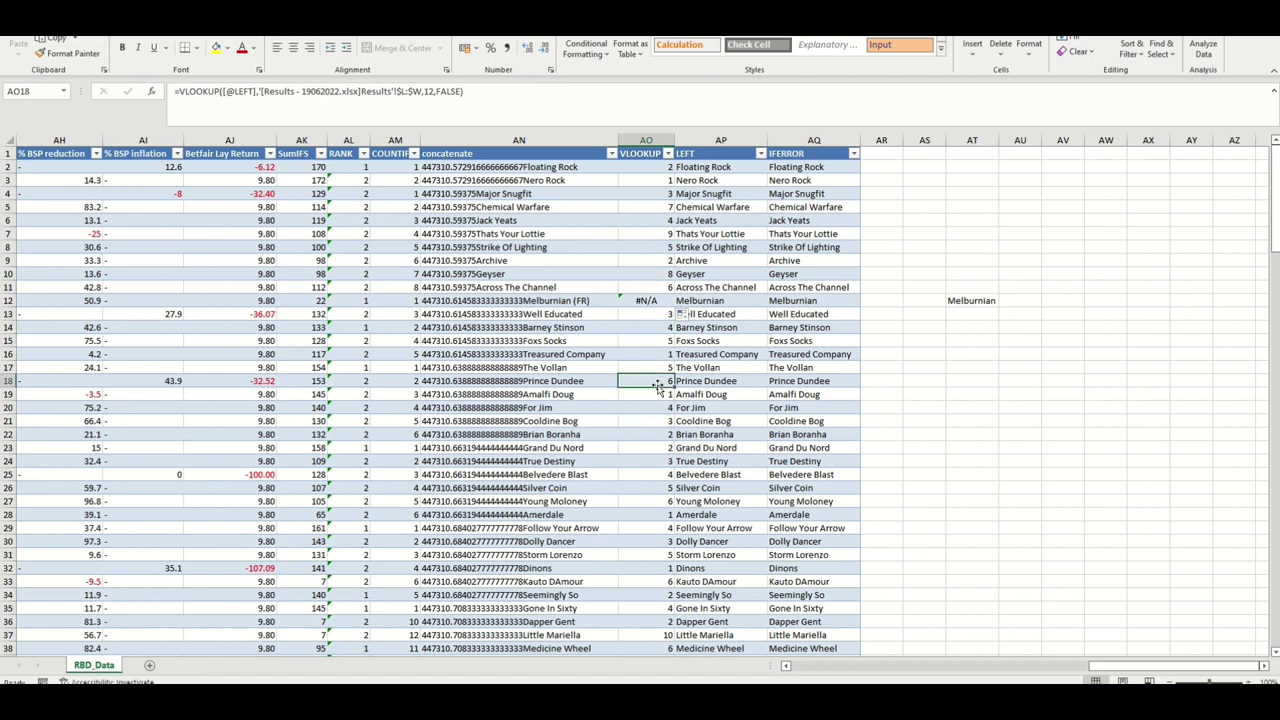
click(715, 300)
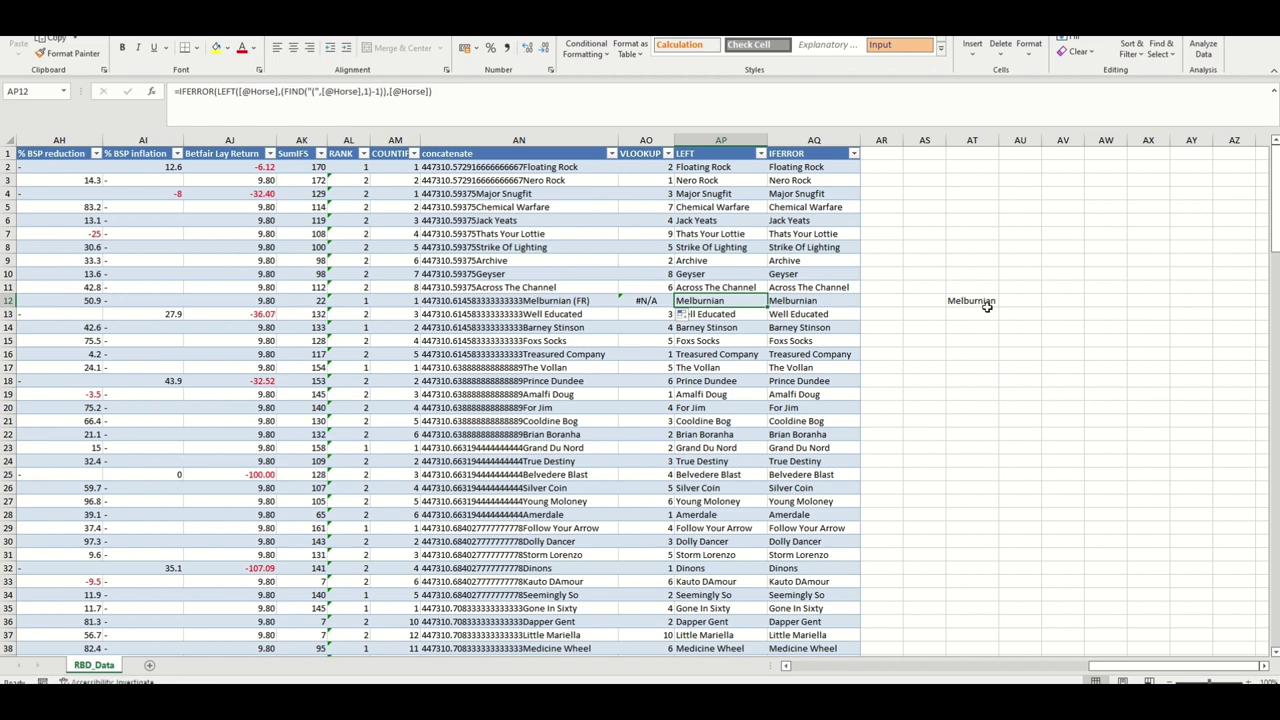
Clear the scratch Melburnian test value from cell AT12.
click(988, 302)
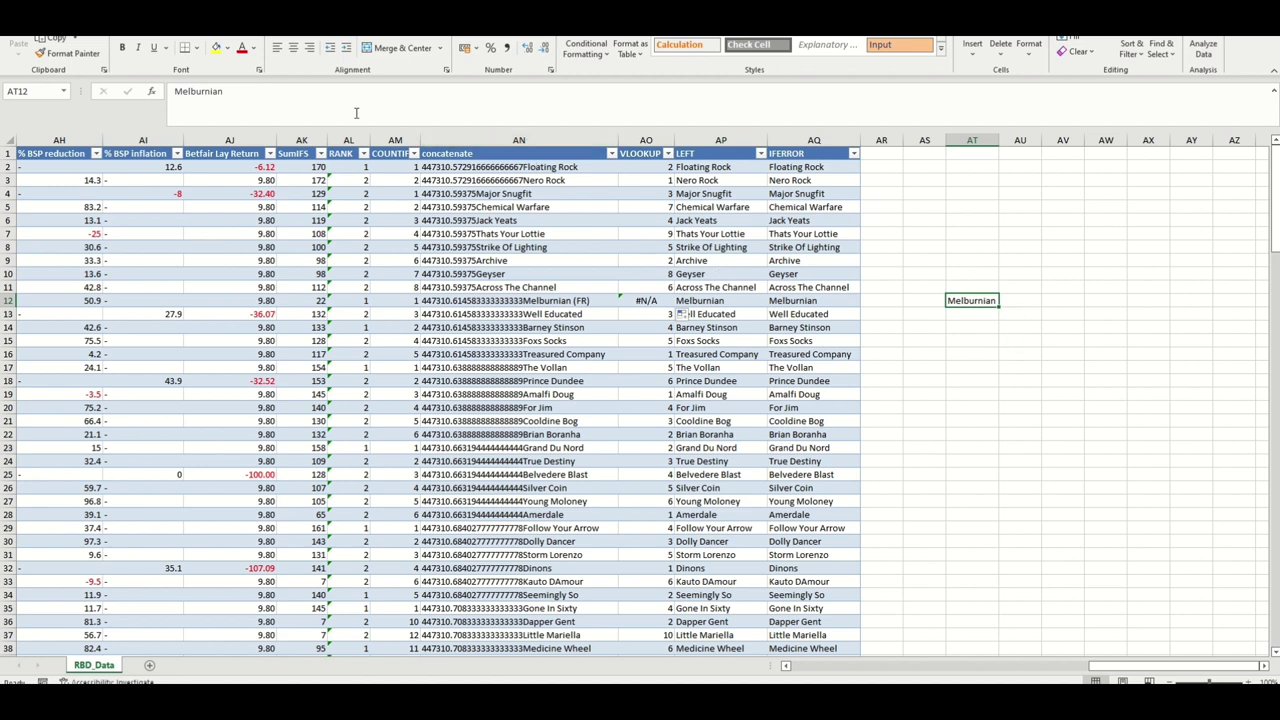
click(230, 98)
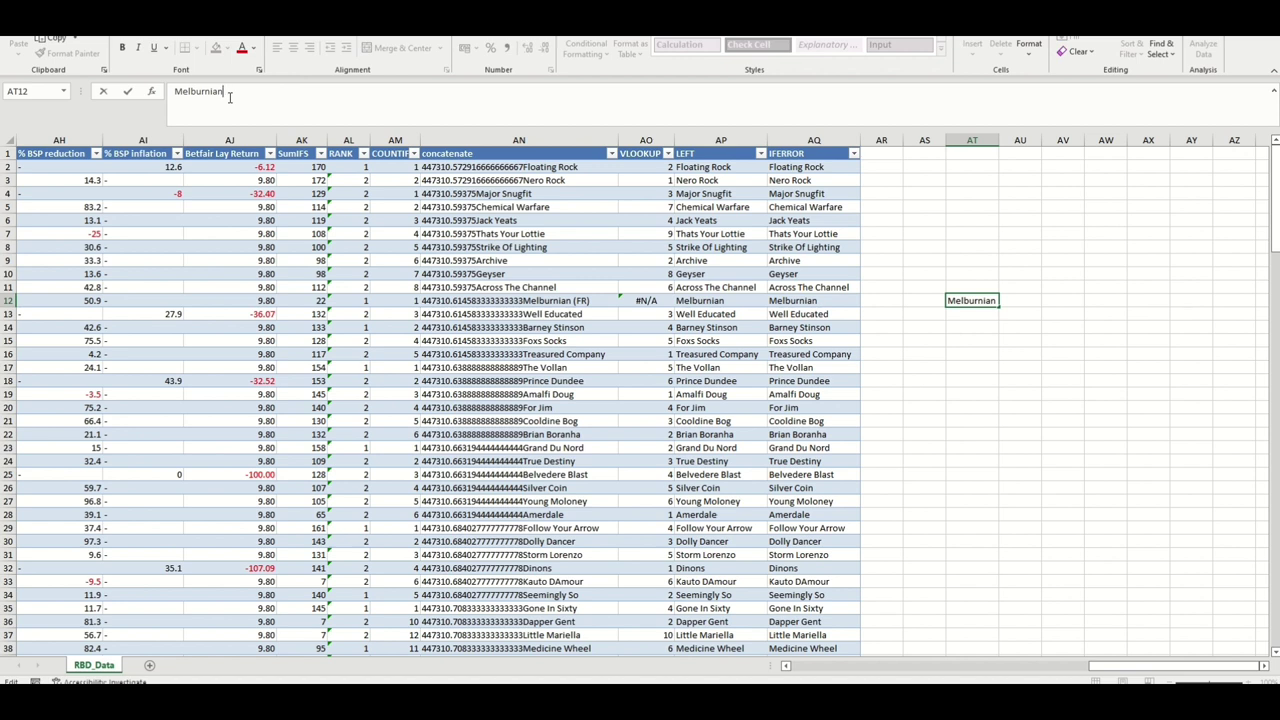
key(Return)
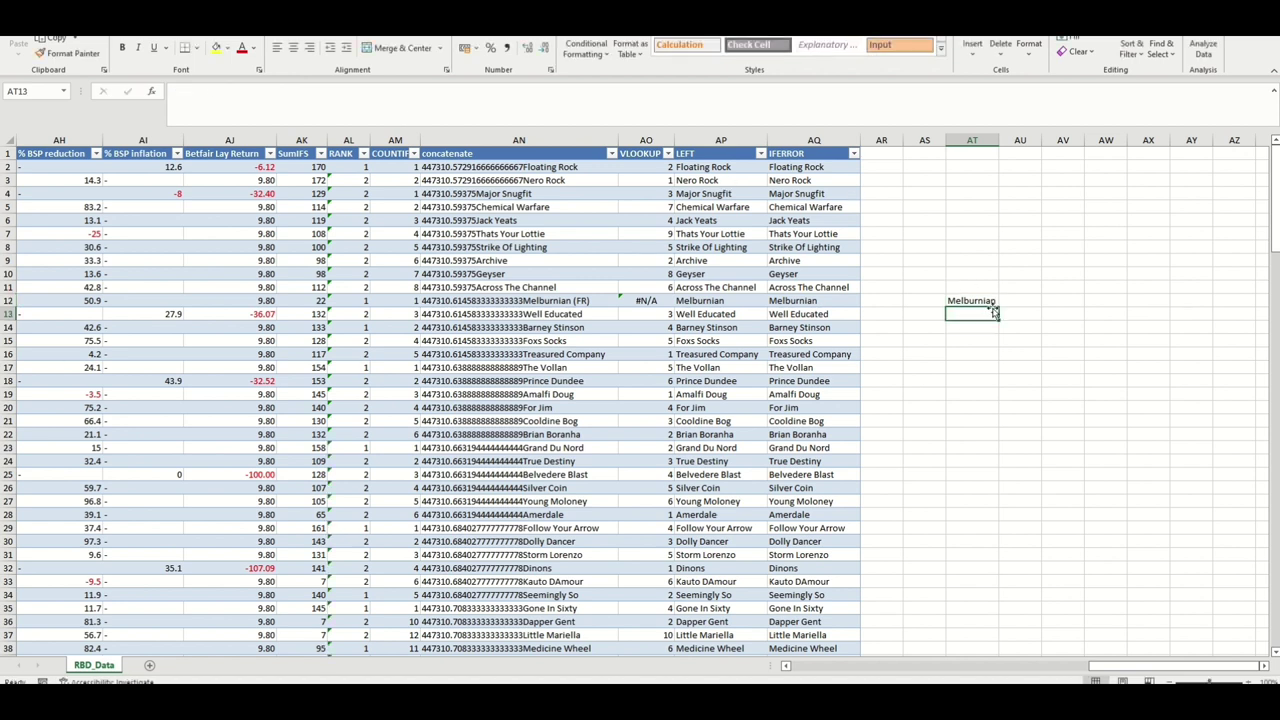
click(989, 305)
key(Delete)
drag(972, 380, 974, 391)
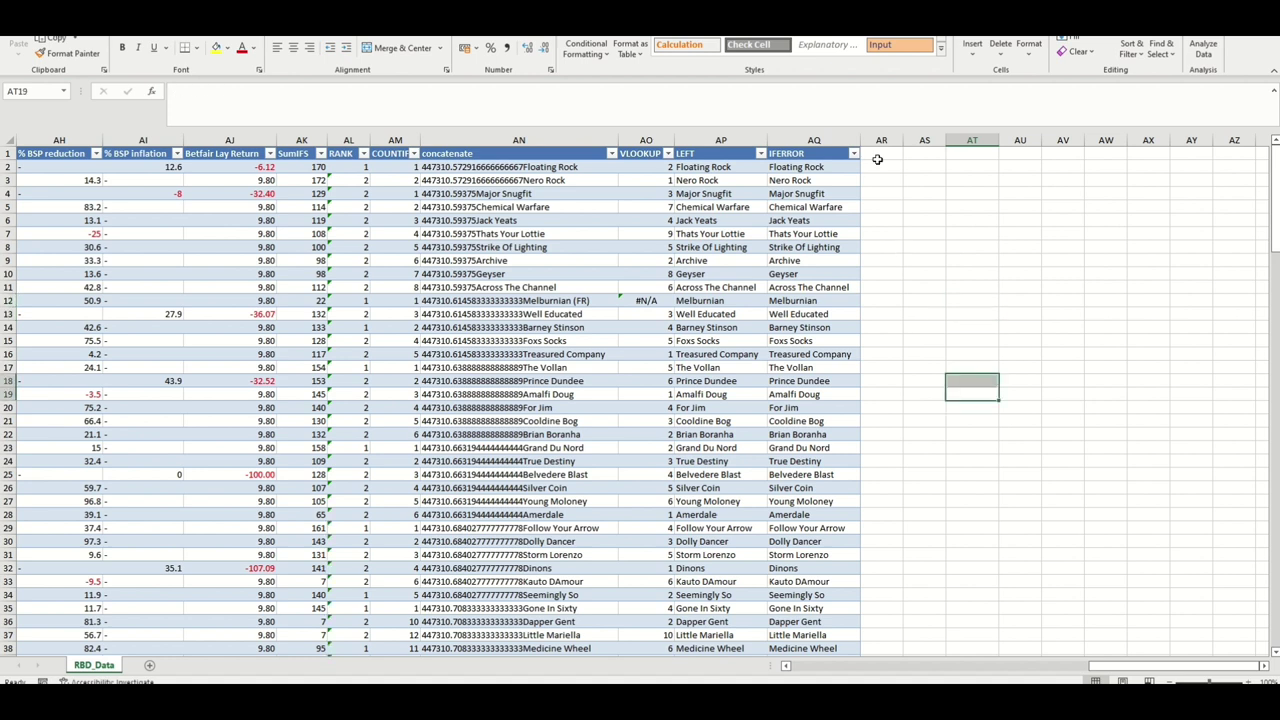
click(878, 158)
text(TR)
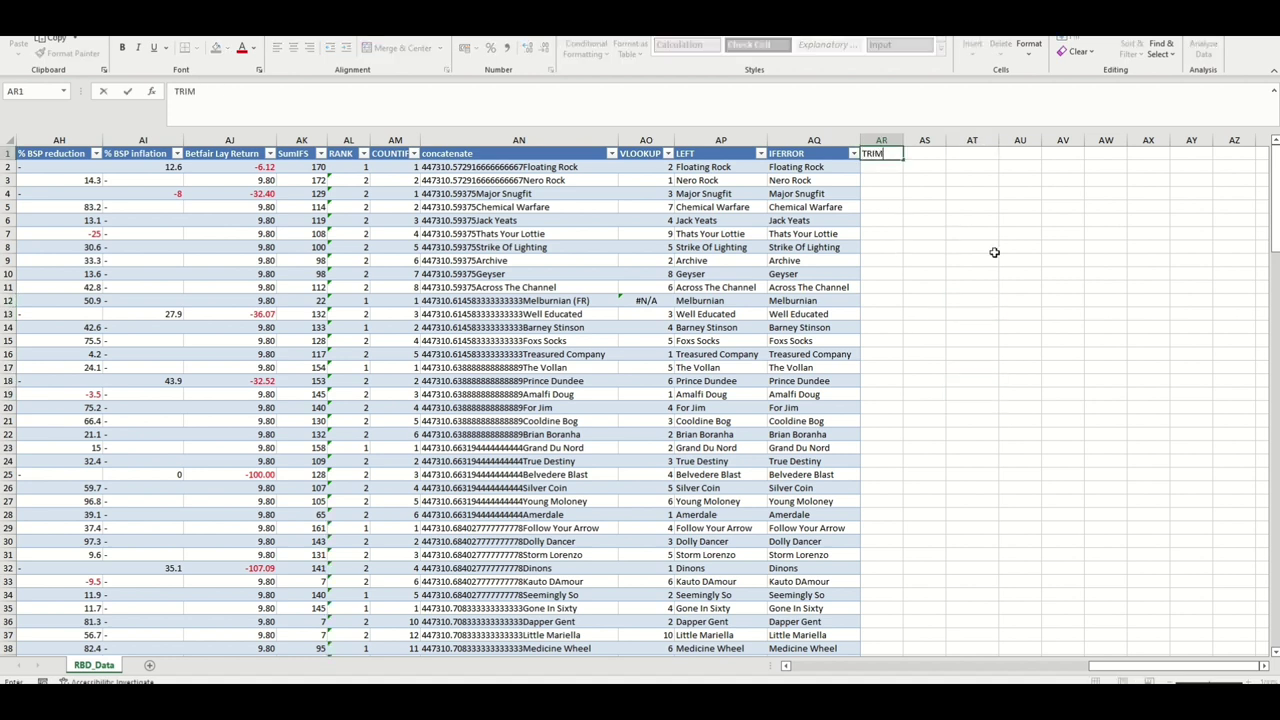
text(IM)
key(Return)
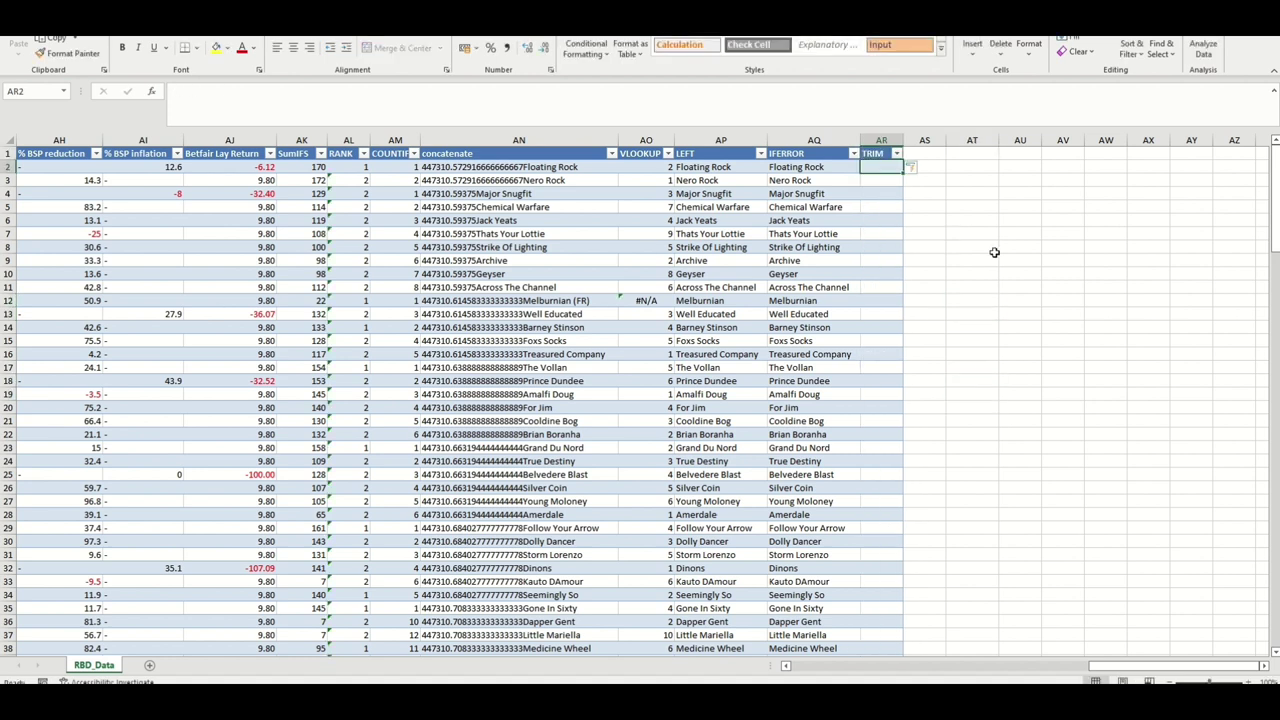
text(=tr)
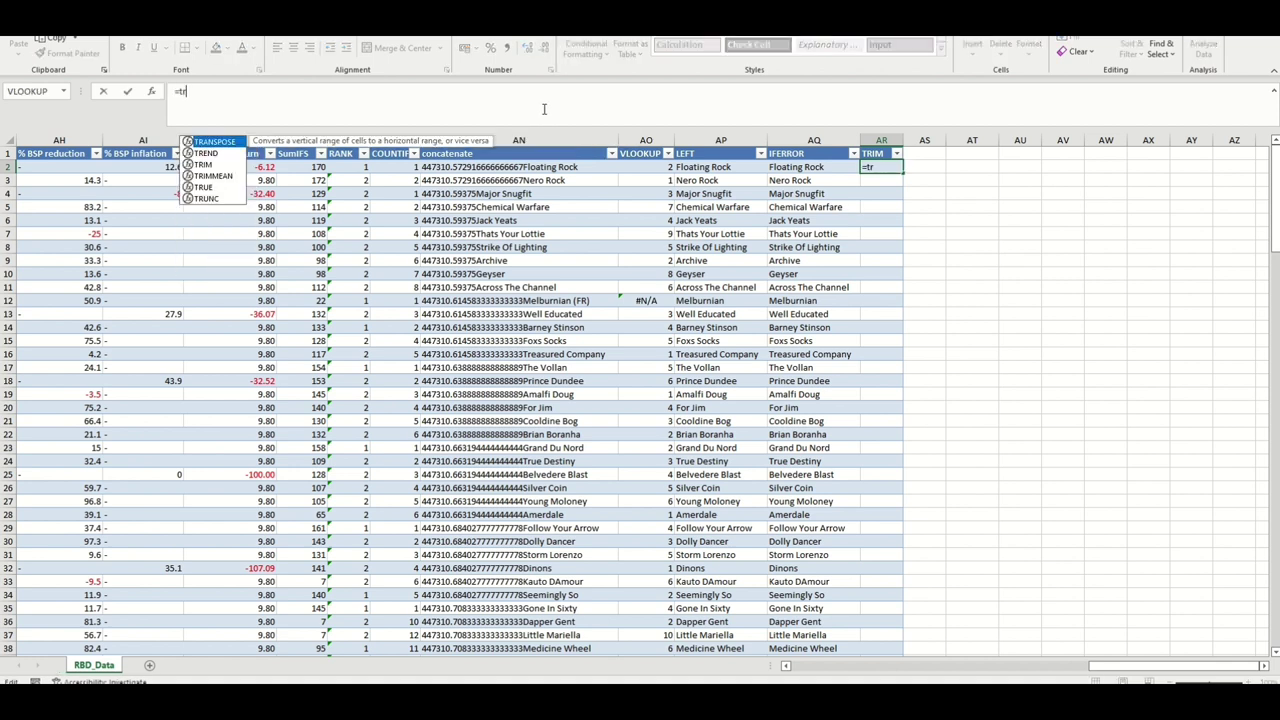
text(im()
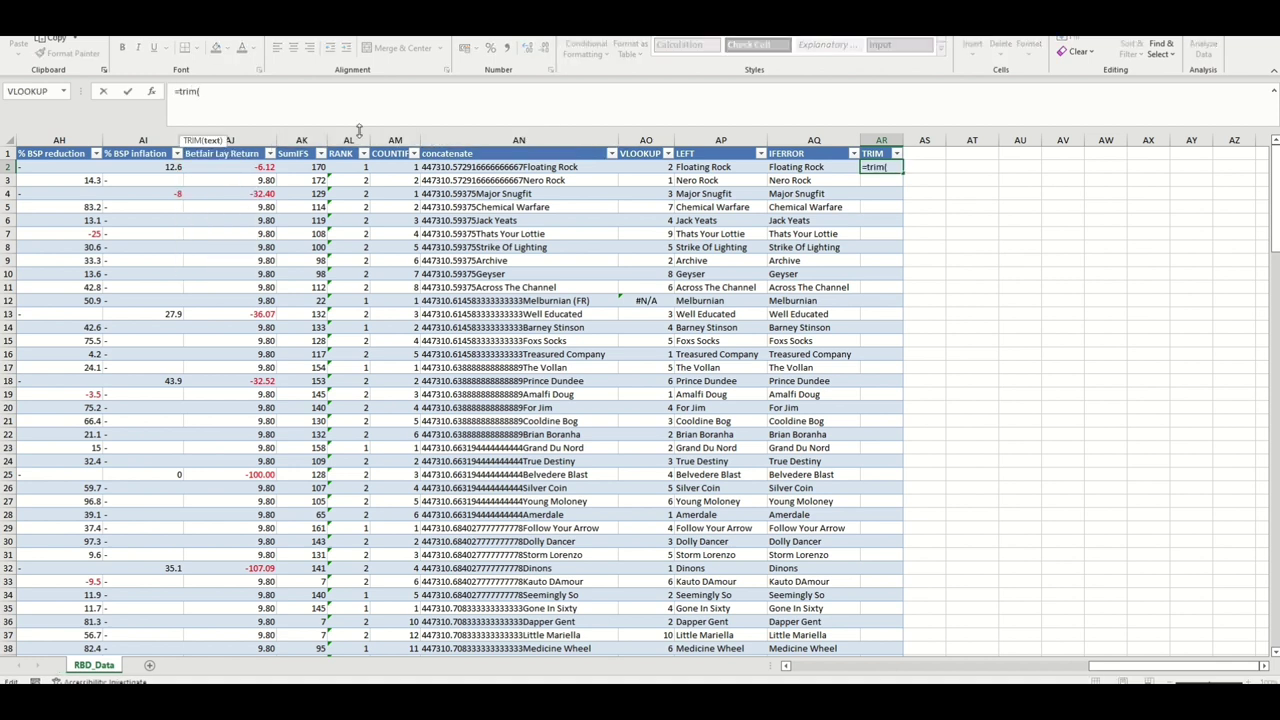
click(151, 91)
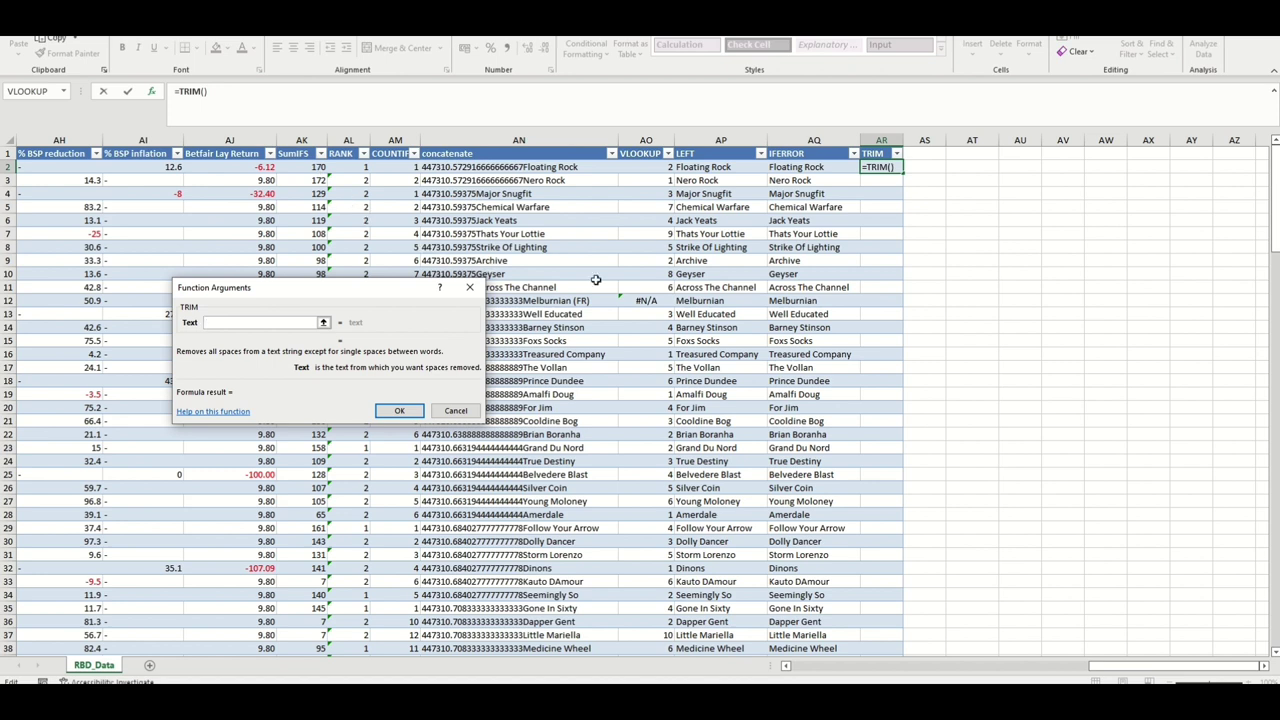
click(720, 168)
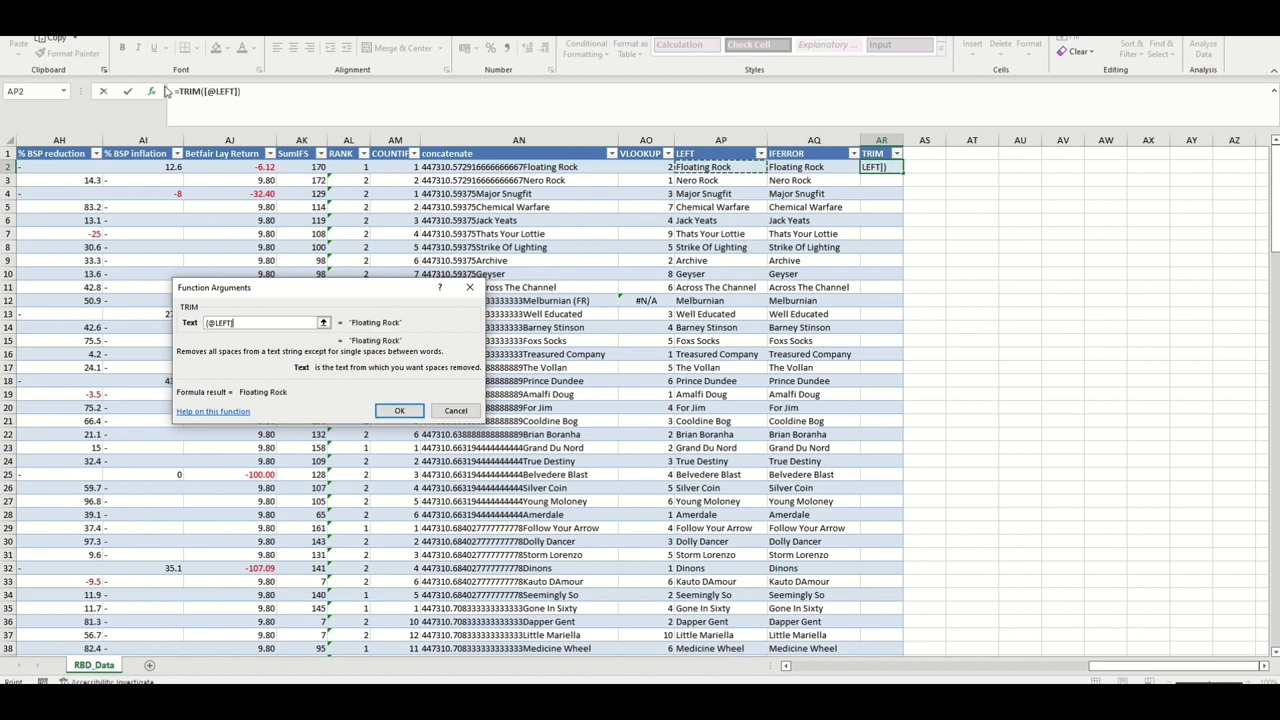
click(396, 411)
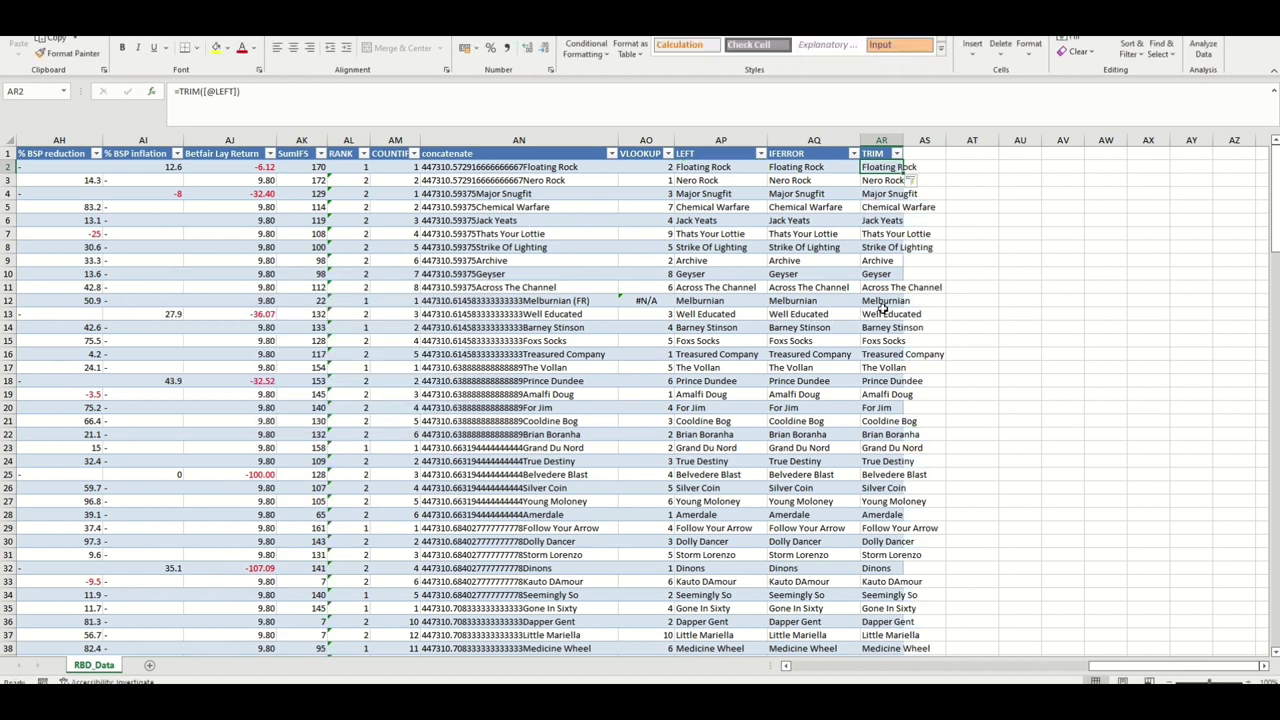
double_click(903, 140)
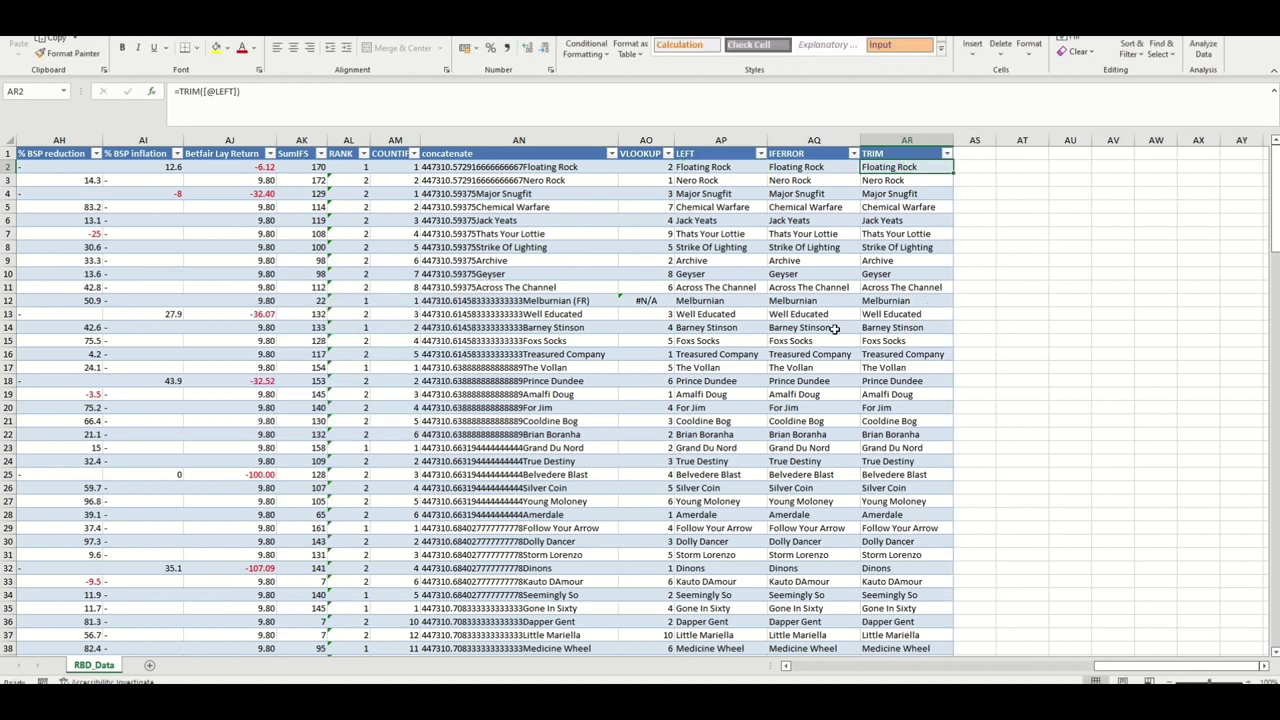
click(897, 288)
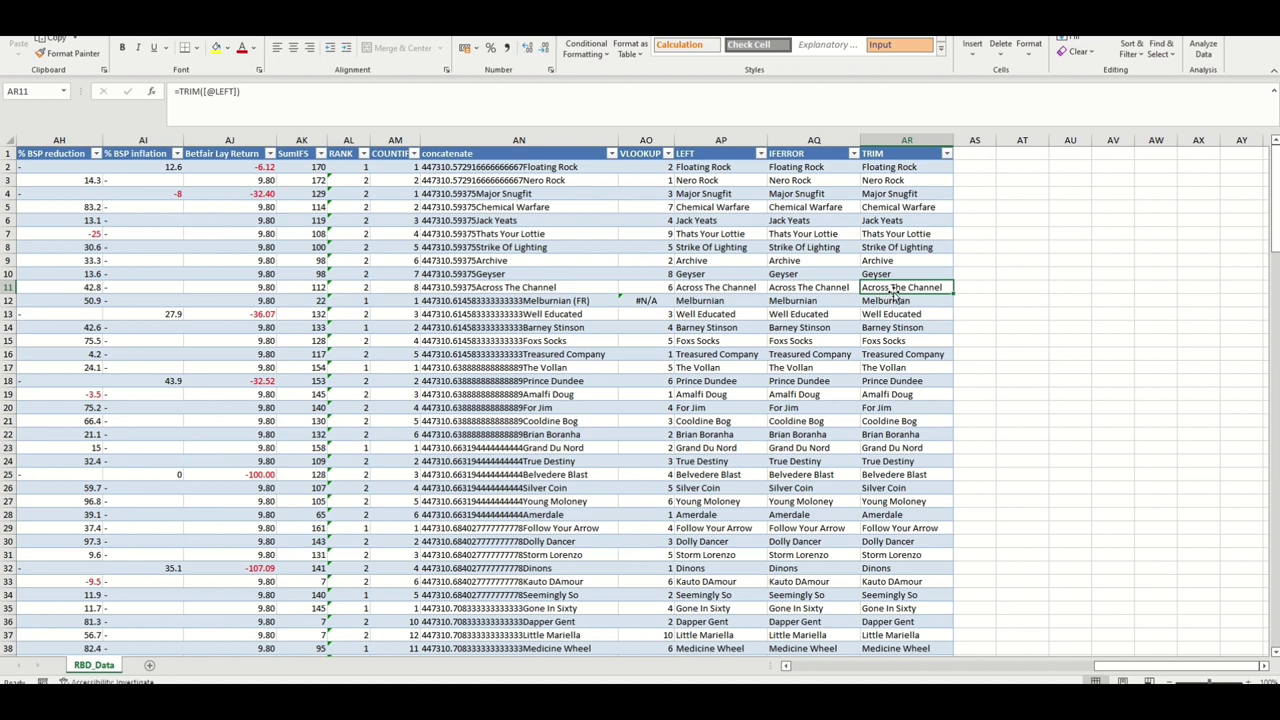
click(915, 303)
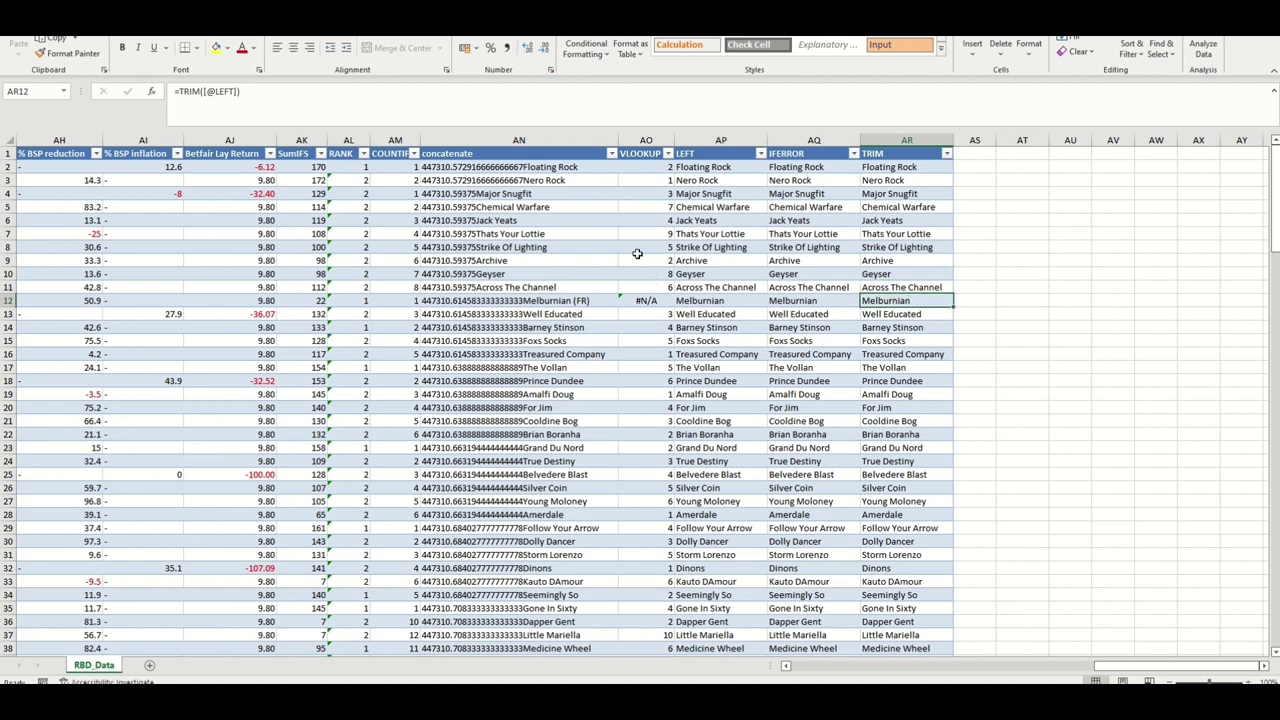
click(640, 168)
click(205, 92)
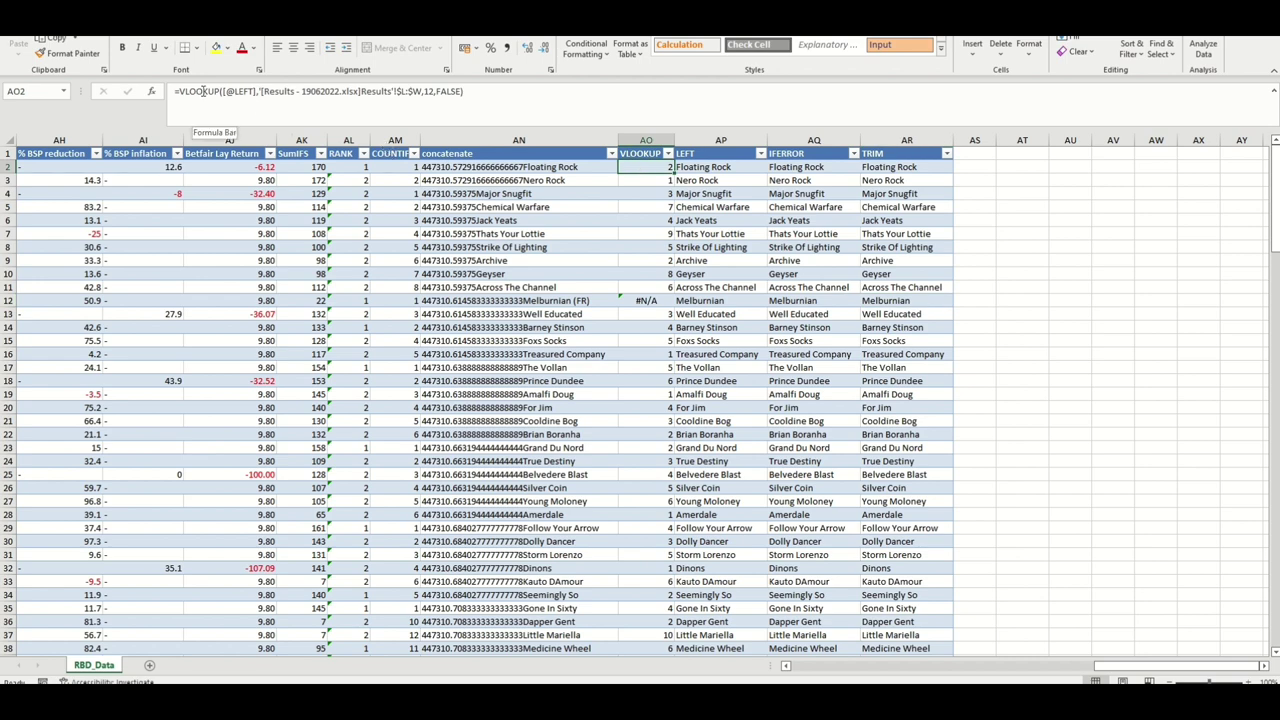
click(151, 91)
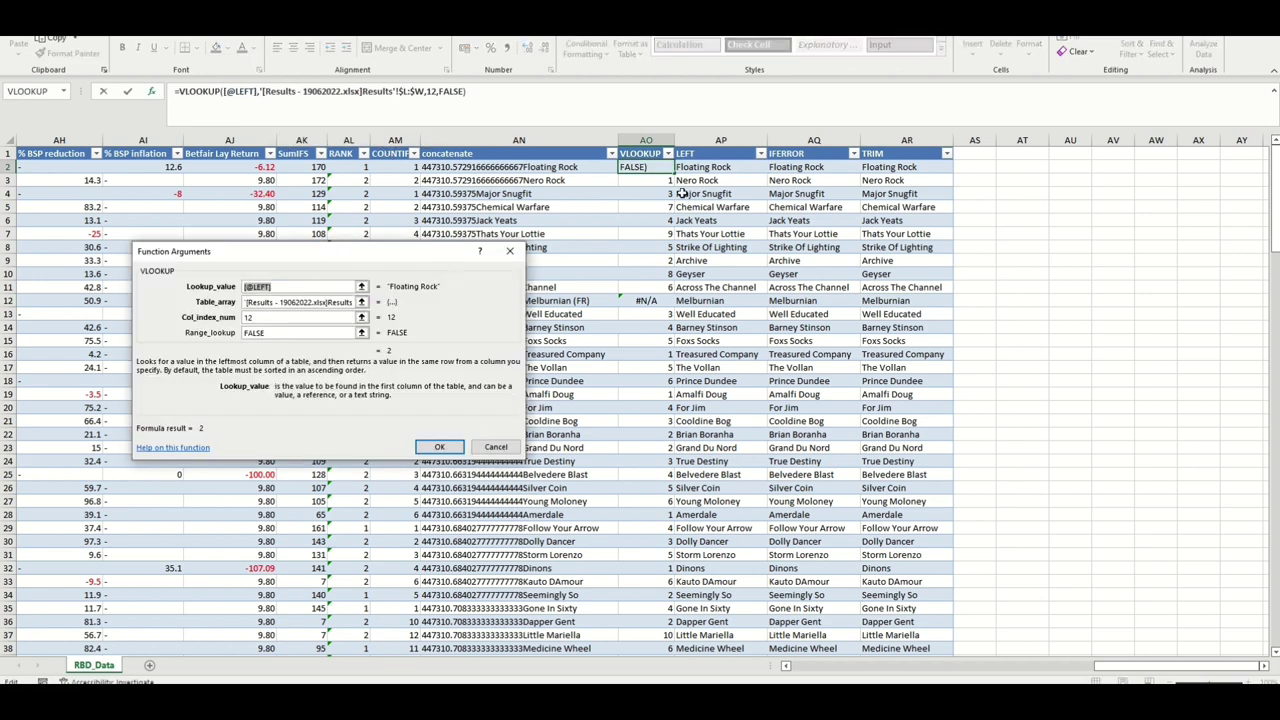
click(882, 182)
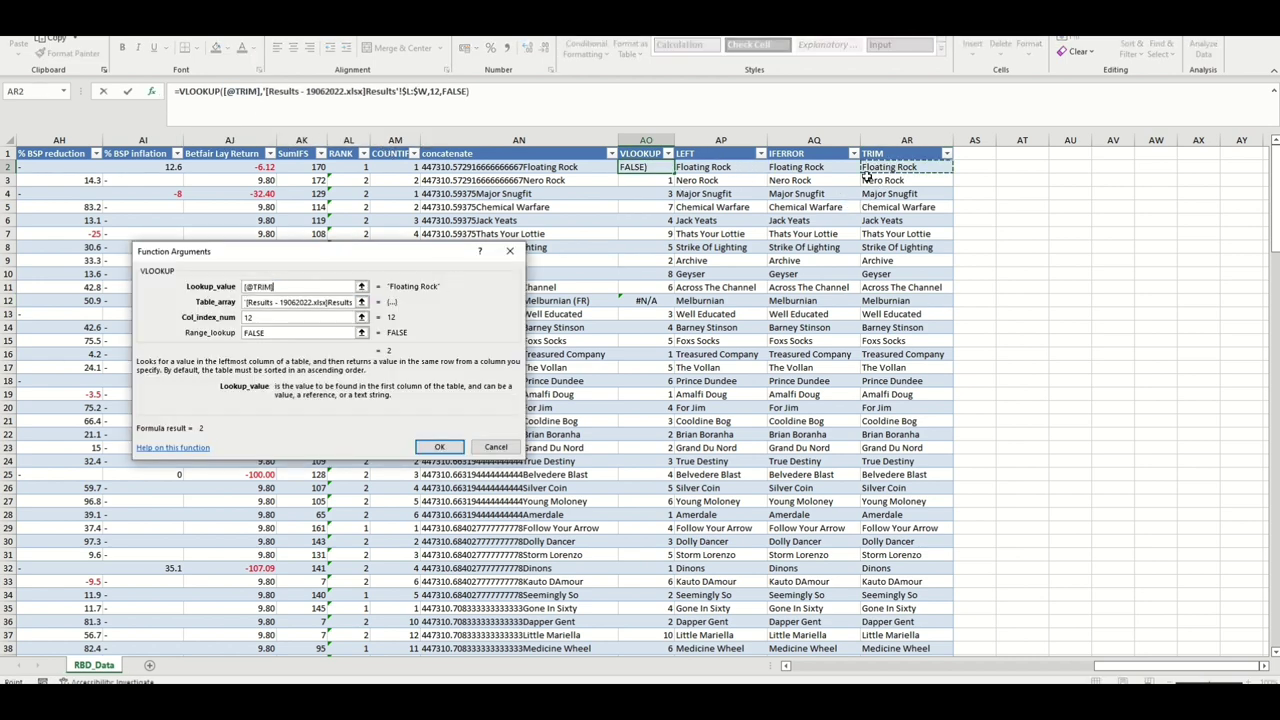
click(439, 447)
click(666, 300)
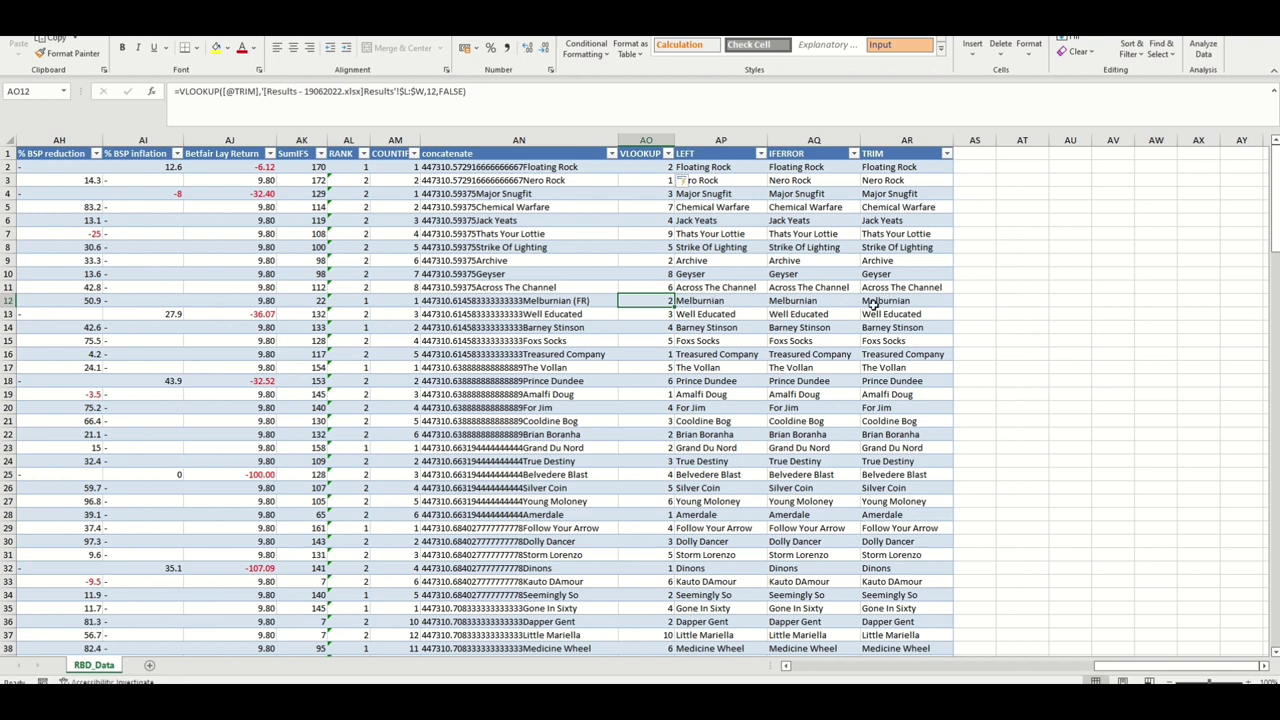
click(741, 307)
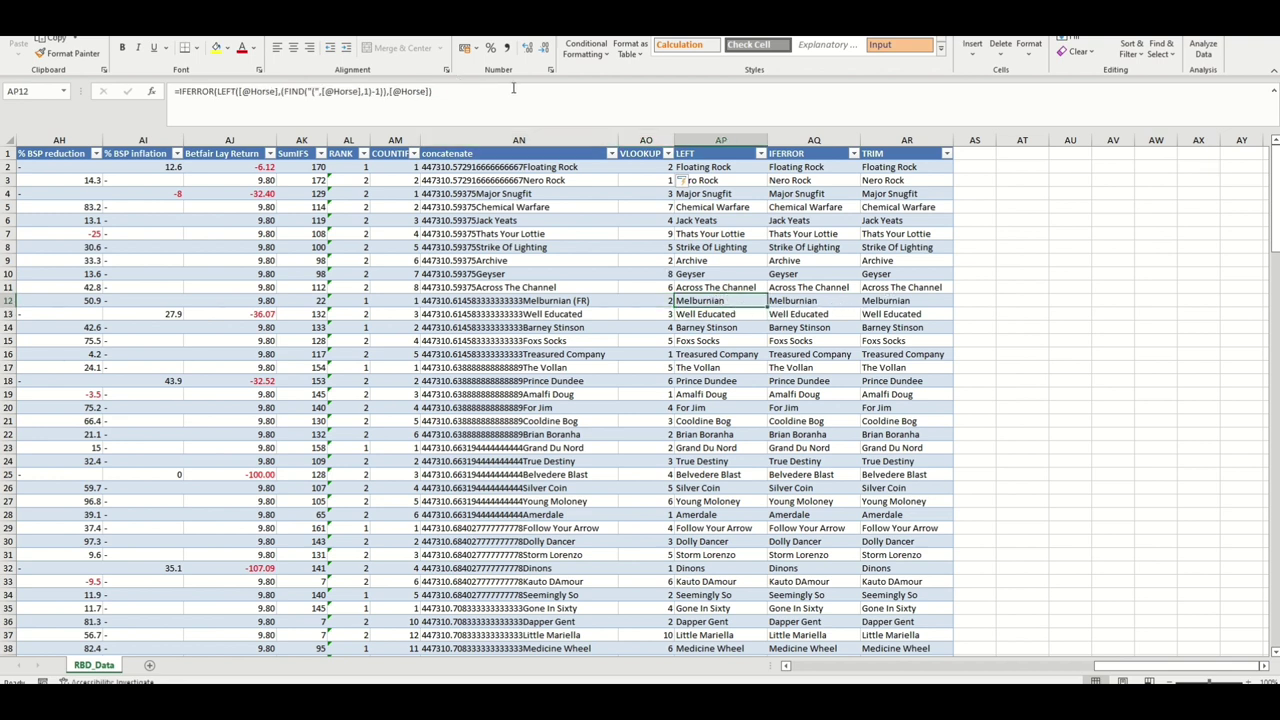
Wrap the LEFT column's IFERROR formula in AP12 inside TRIM.
drag(512, 90, 176, 92)
key(BackSpace)
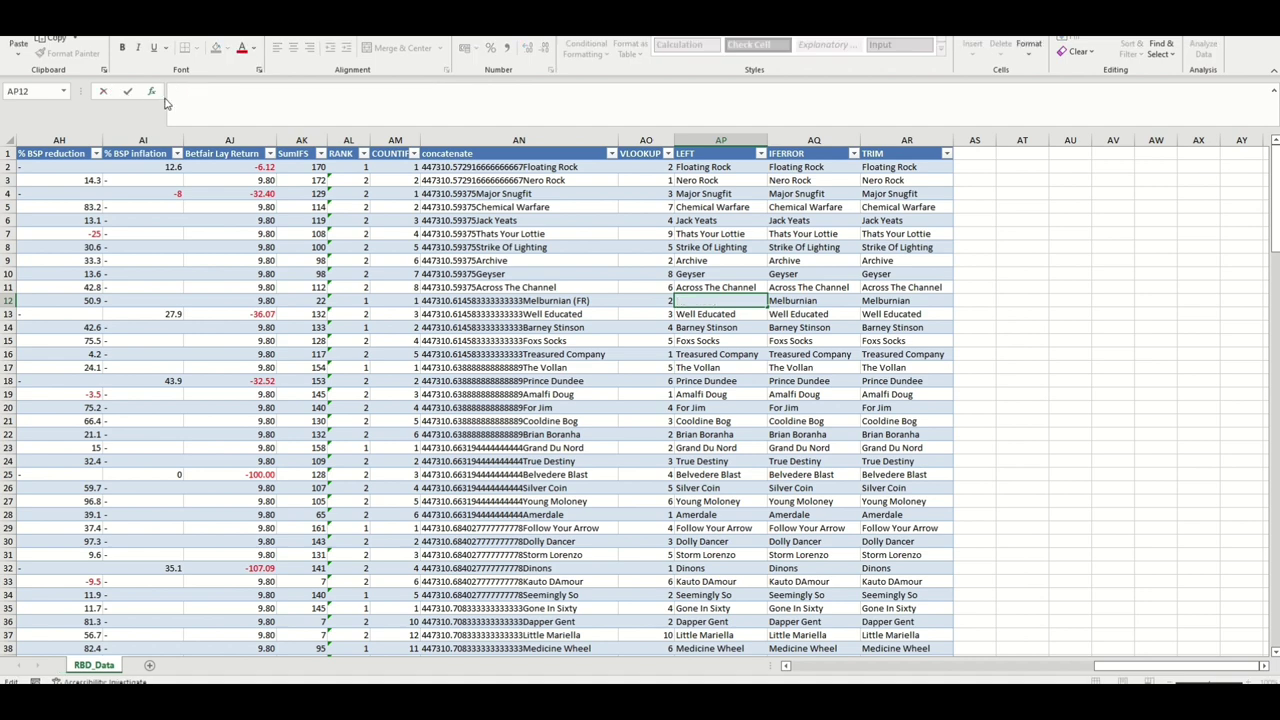
click(152, 92)
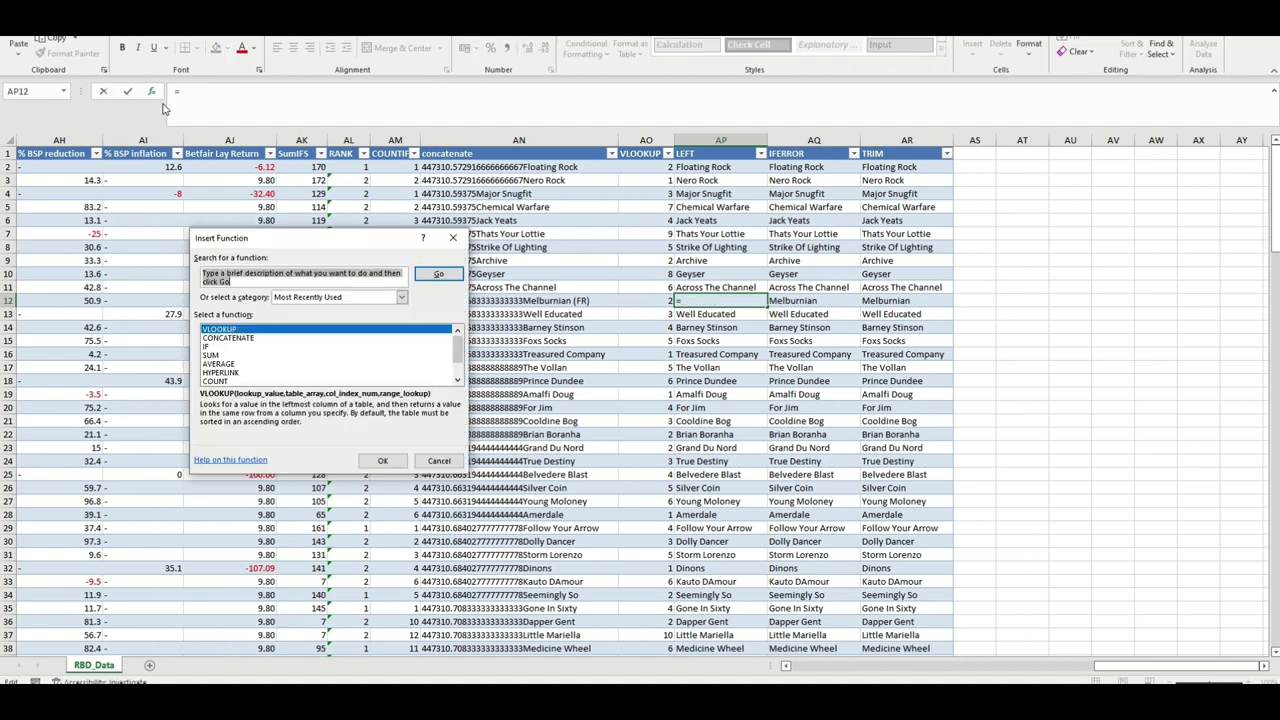
click(438, 460)
drag(489, 91, 174, 92)
text(=trim()
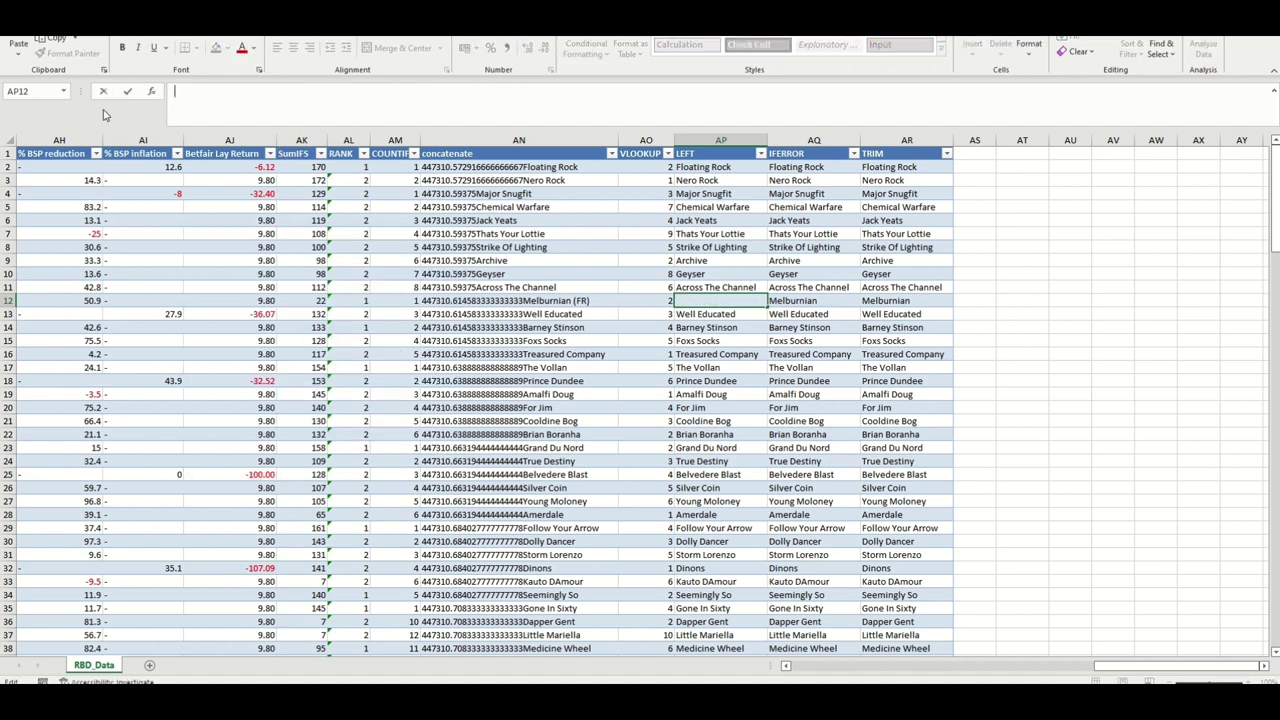
click(155, 92)
text(IFERROR(LEFT([@Horse],FIND("(",[@Horse],1)-1)),[@Horse]))
key(Home)
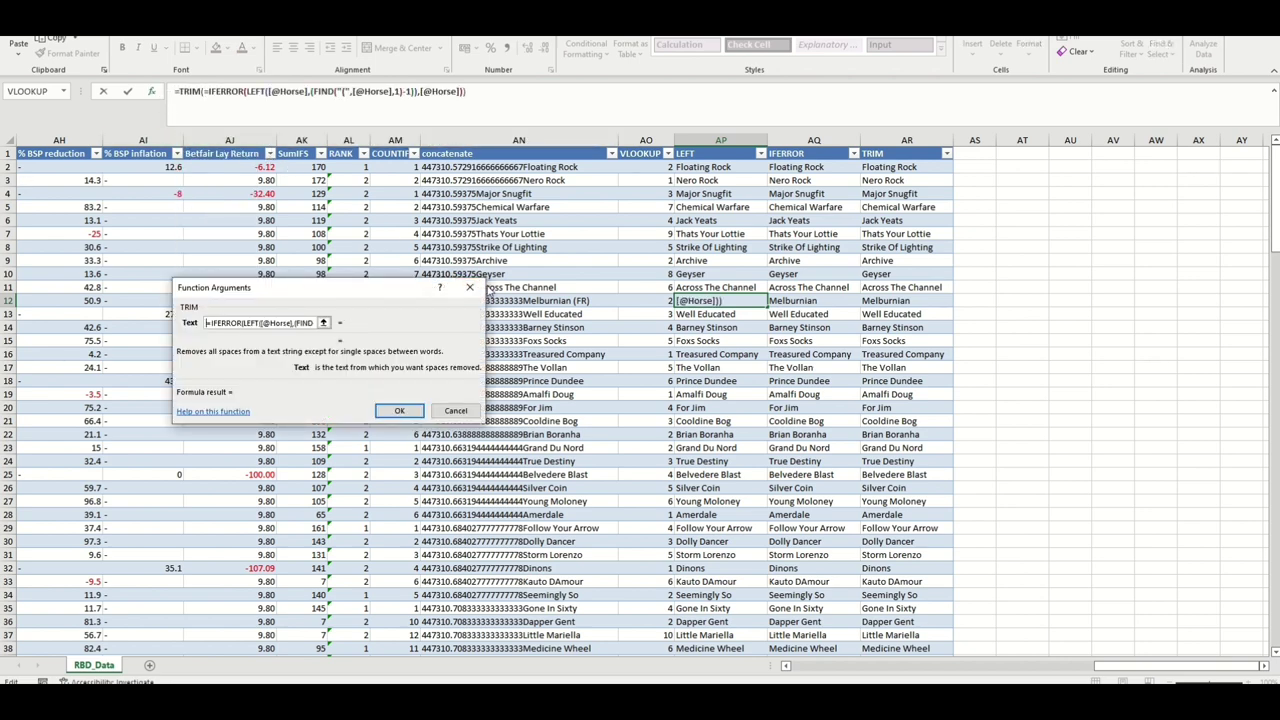
key(Delete)
key(Return)
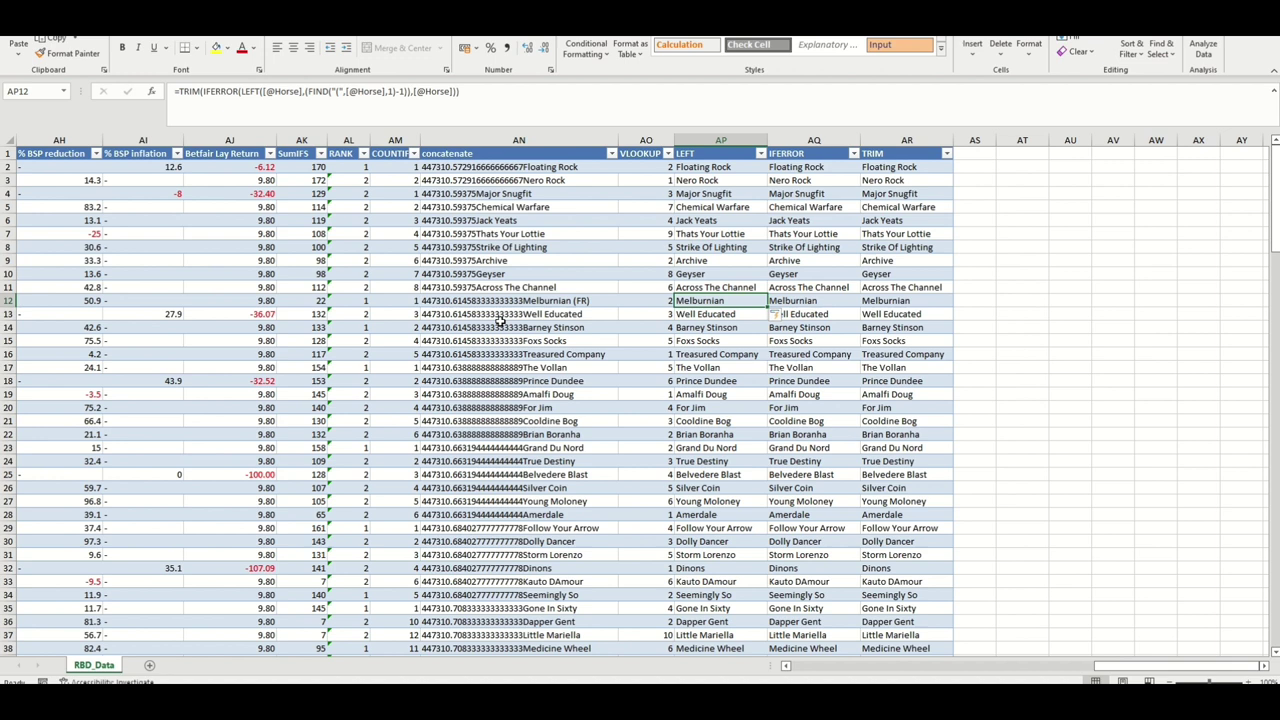
Check the cleaned names in nearby rows and copy the Melburnian cell from row 12.
click(720, 288)
click(720, 236)
click(718, 180)
click(722, 250)
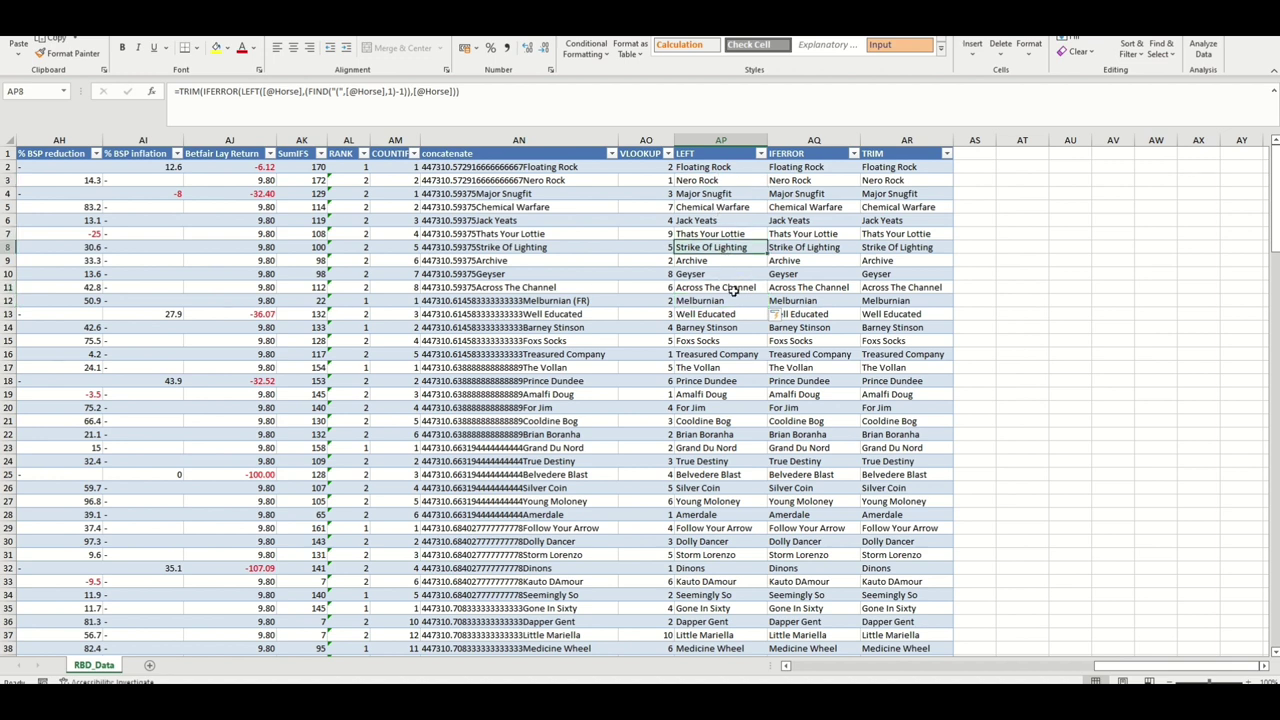
click(742, 302)
drag(484, 92, 172, 92)
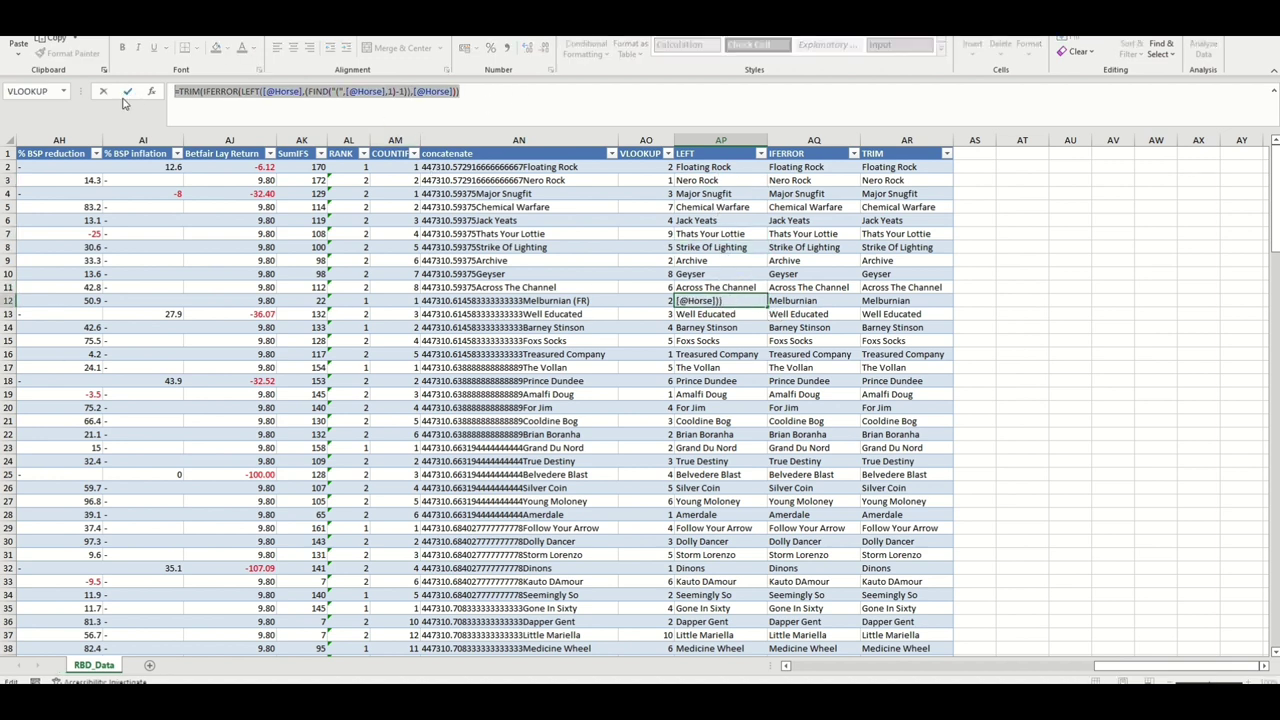
key(Escape)
key(ctrl+c)
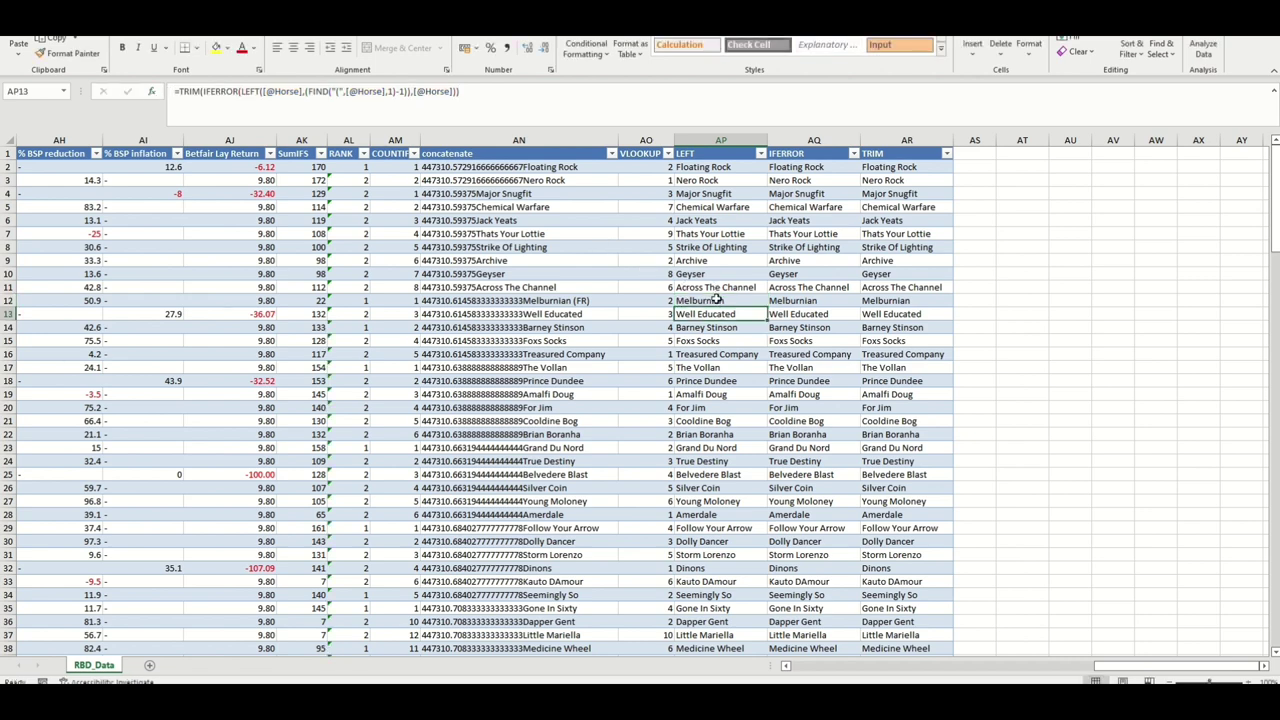
click(1062, 301)
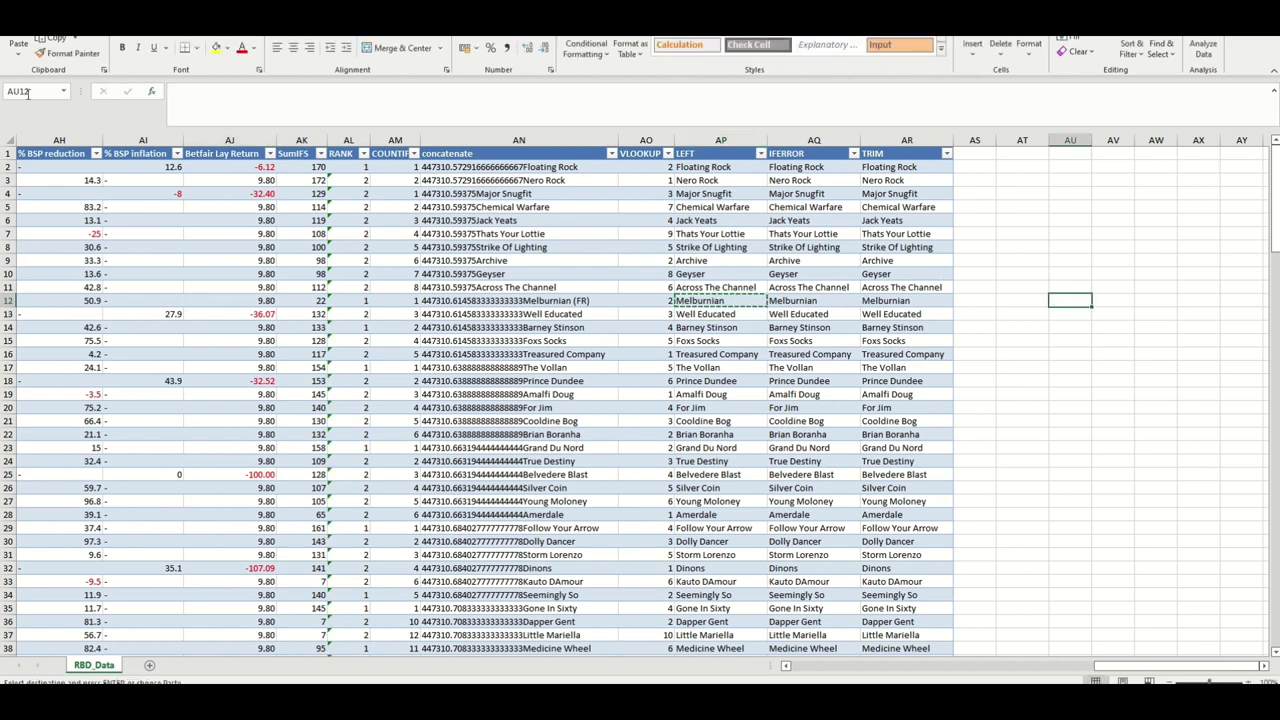
click(19, 50)
click(21, 153)
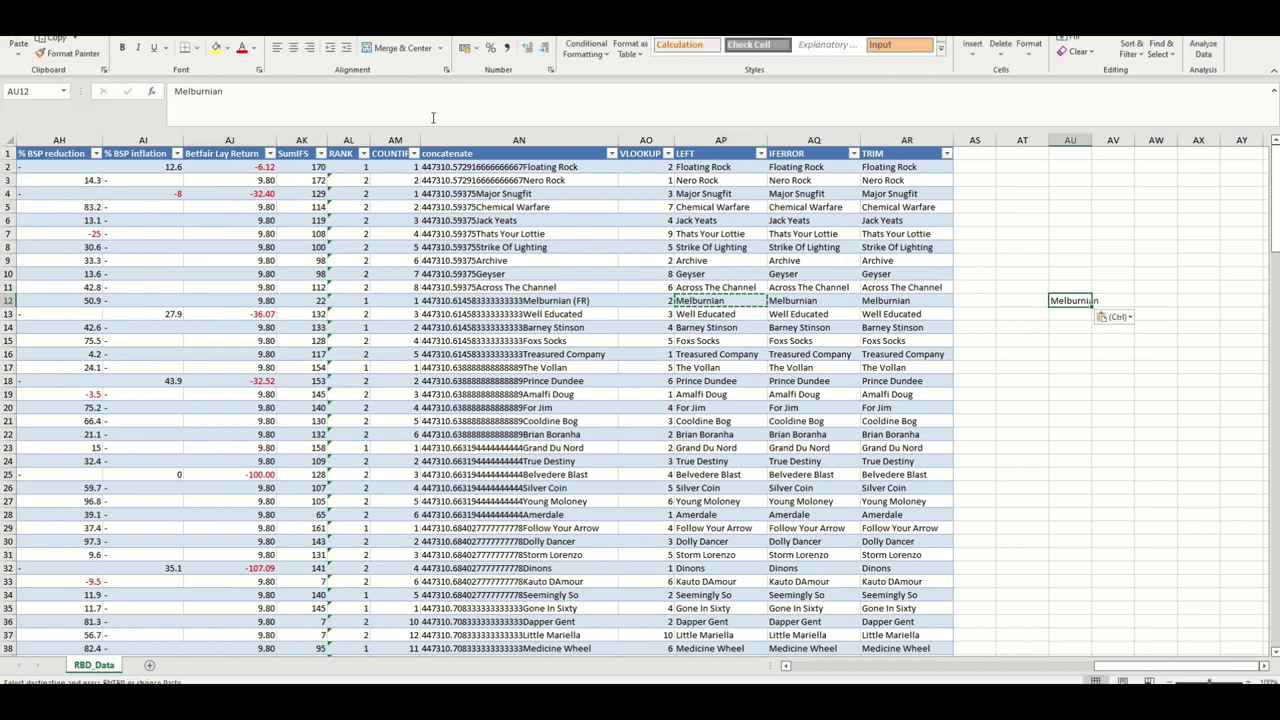
key(F2)
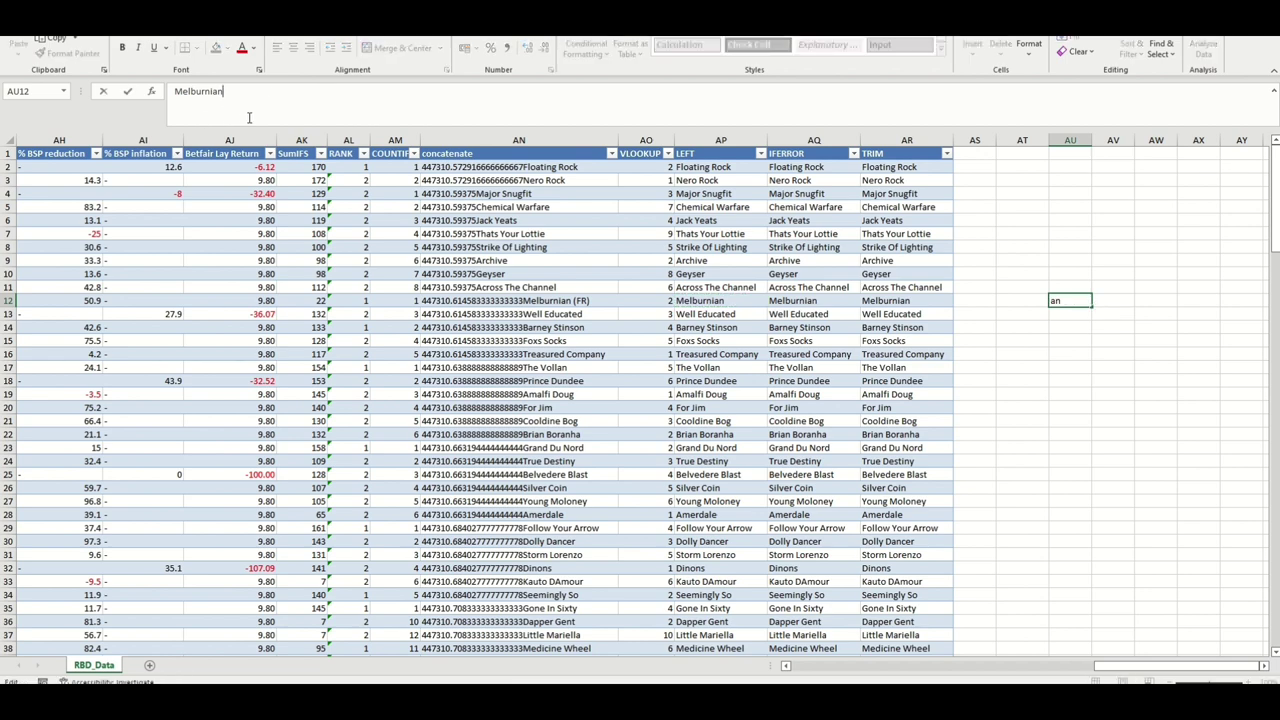
click(1006, 366)
click(1058, 304)
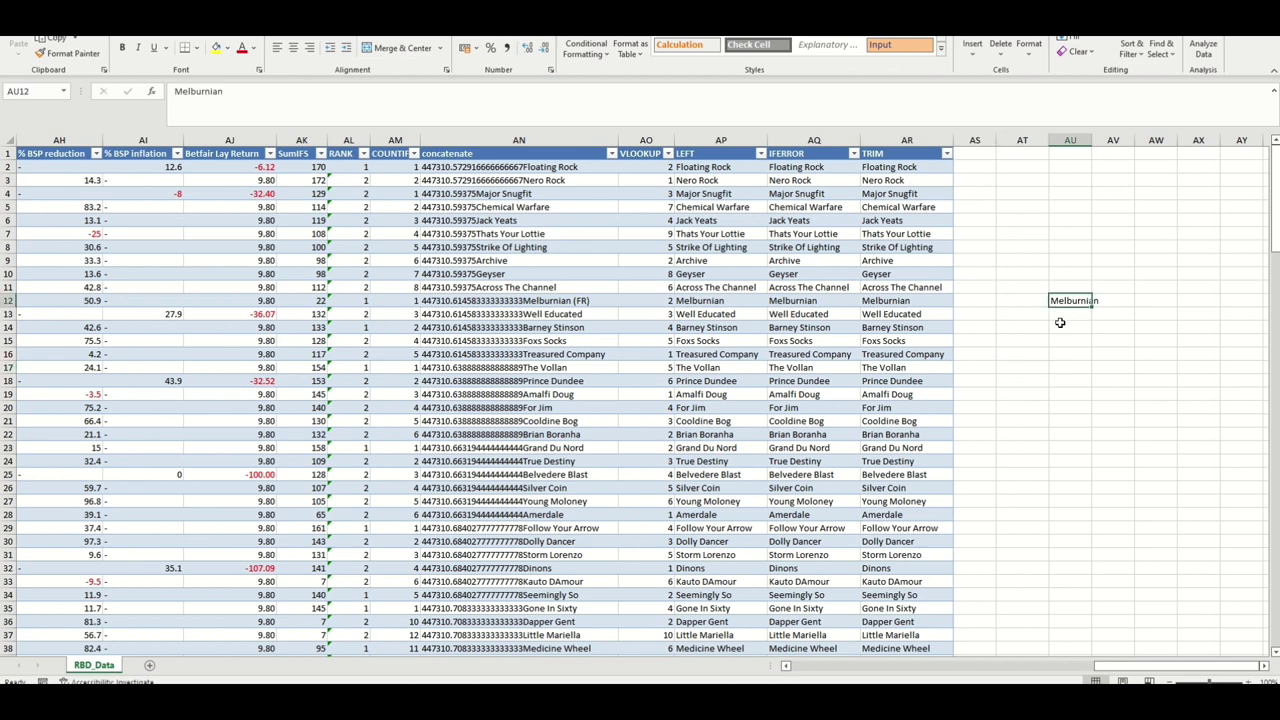
key(Delete)
key(Left)
key(Left)
key(Left)
key(Left)
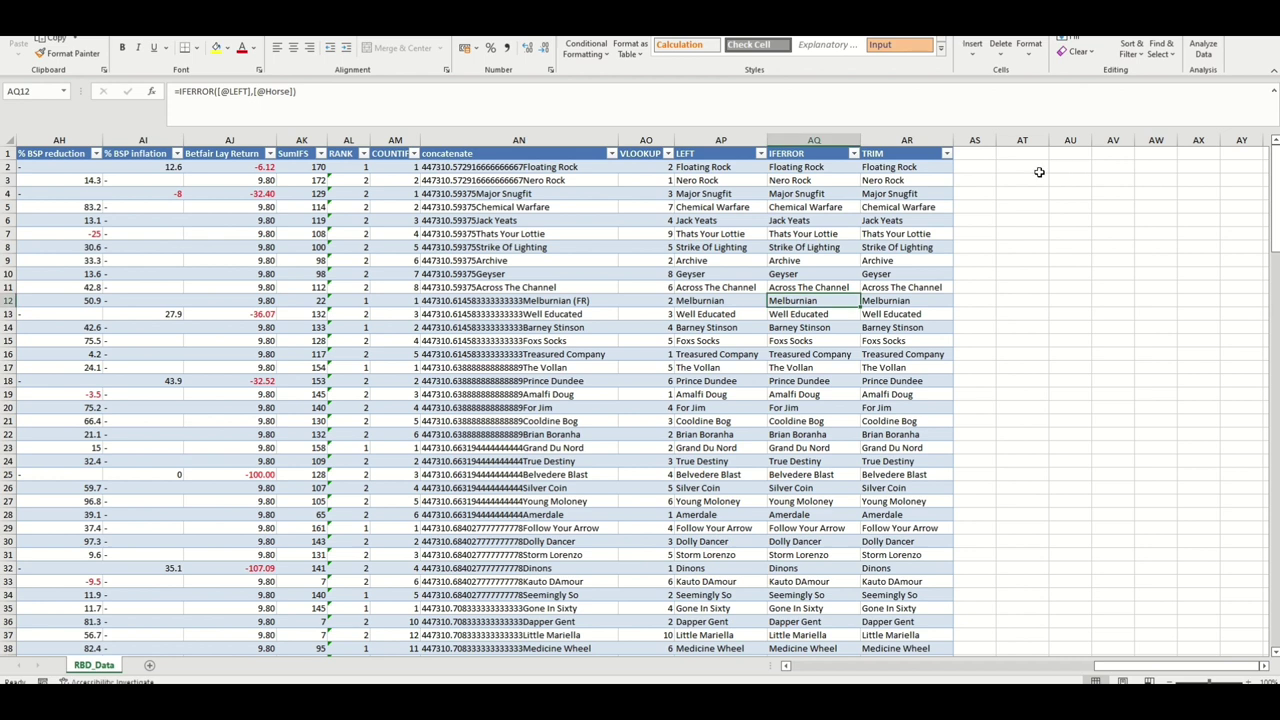
click(980, 155)
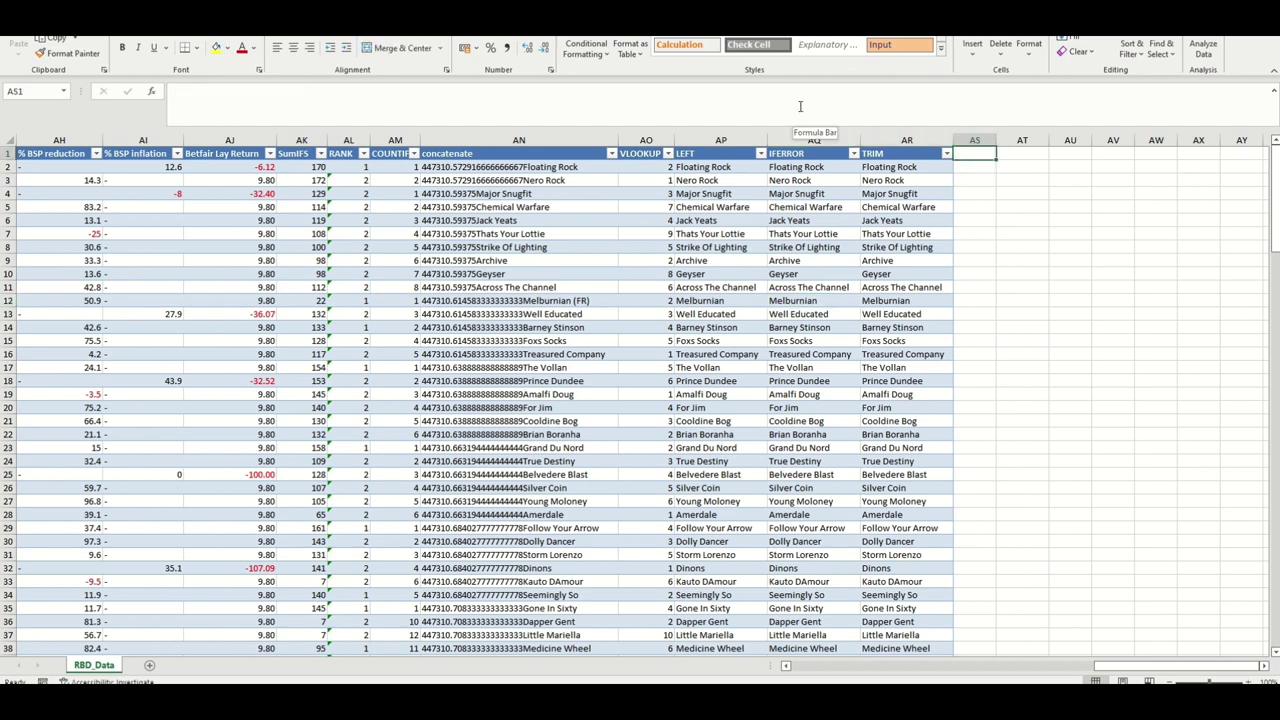
Start =AVERAGEIFS in AS1 from the autocomplete list and bring up its Function Arguments.
click(816, 100)
text(=aver)
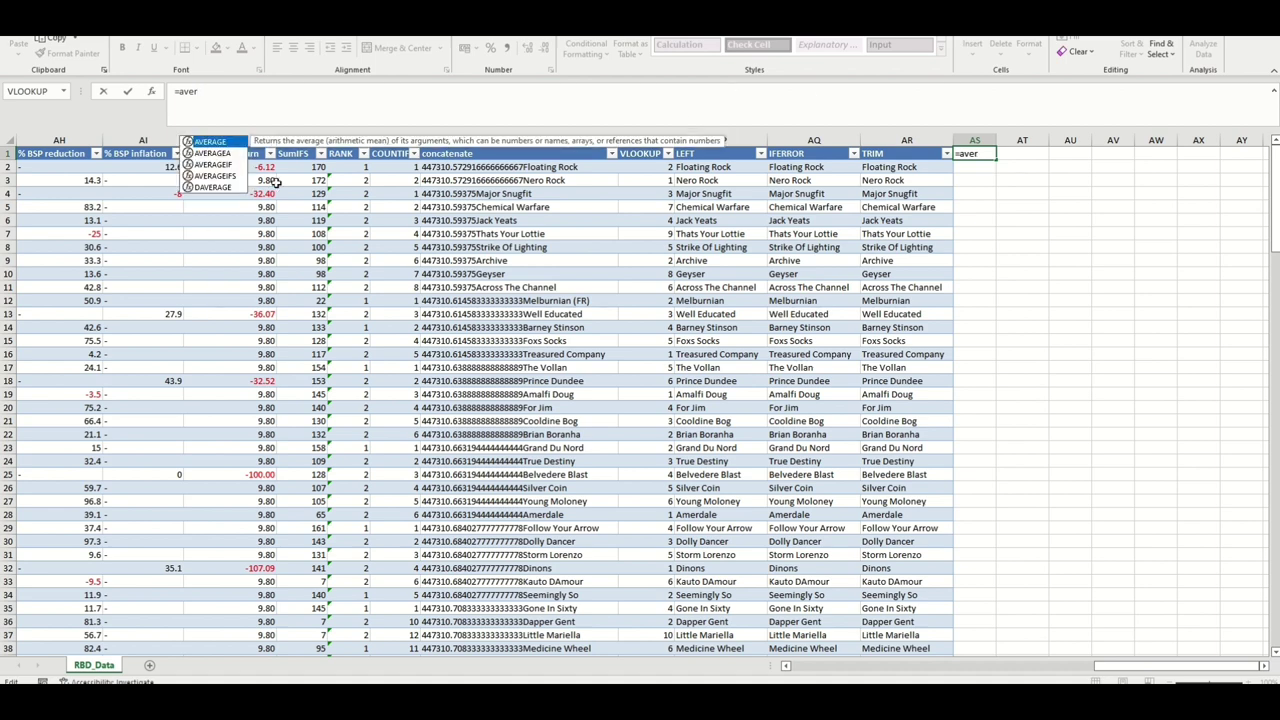
click(150, 91)
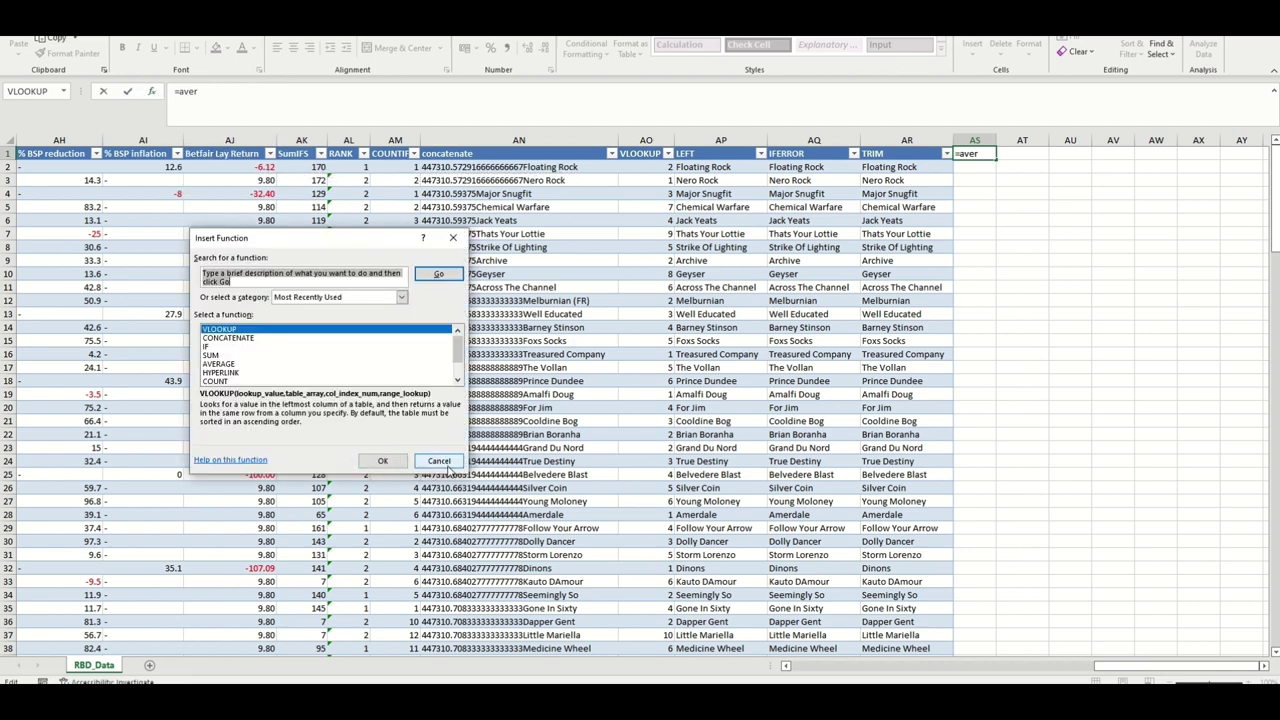
click(439, 461)
click(265, 104)
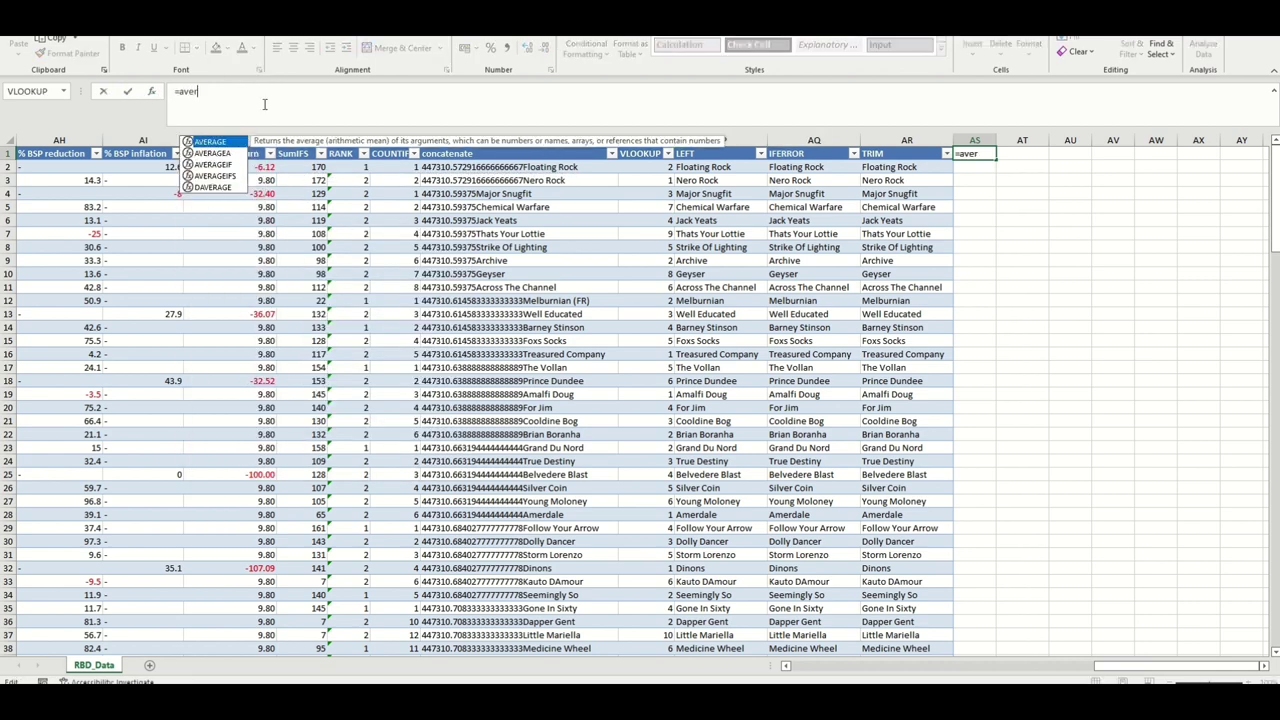
text(age)
double_click(215, 176)
click(151, 91)
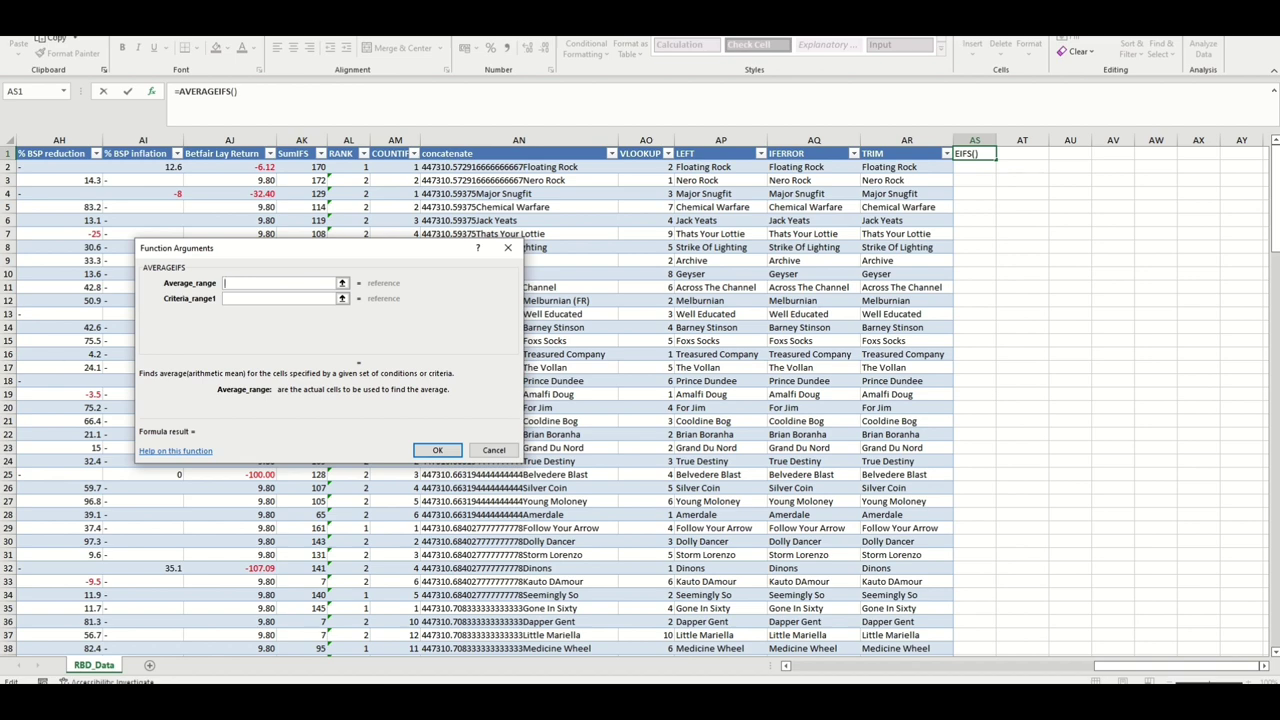
Set Average_range to the Results 10 mins column, Results!$AD:$AD.
key(ctrl+Page_Up)
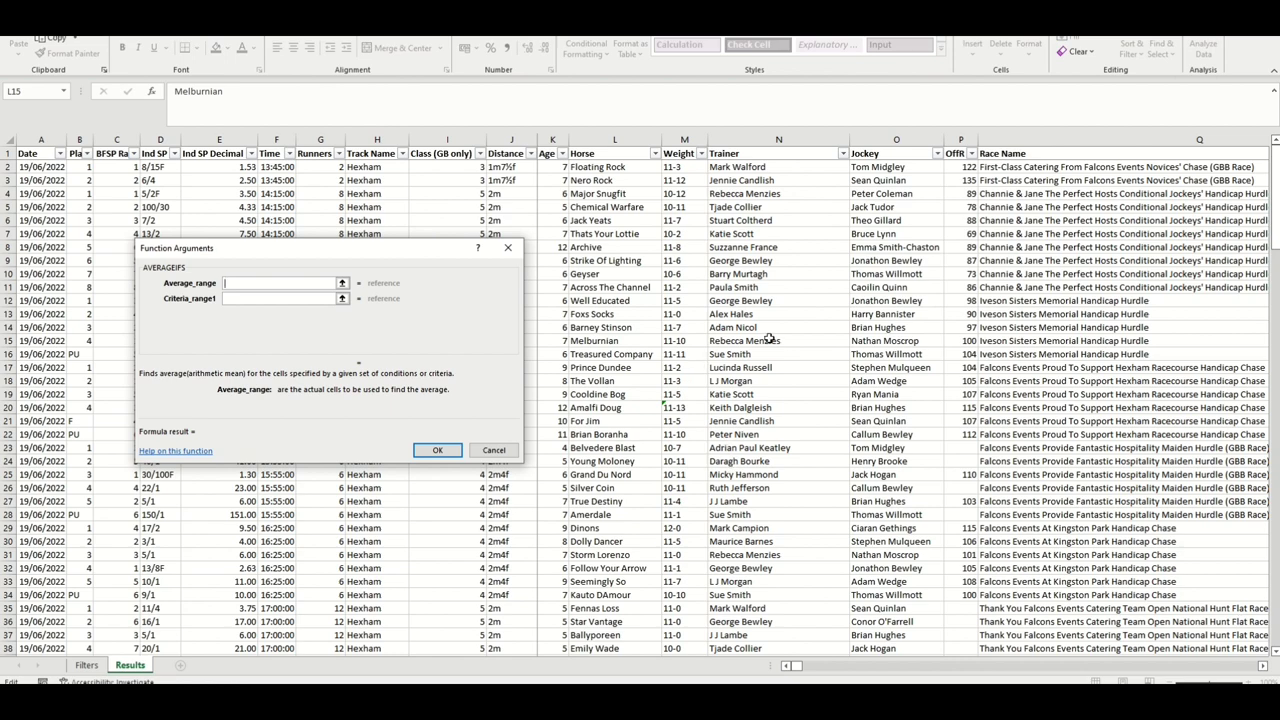
click(950, 668)
drag(802, 670, 806, 669)
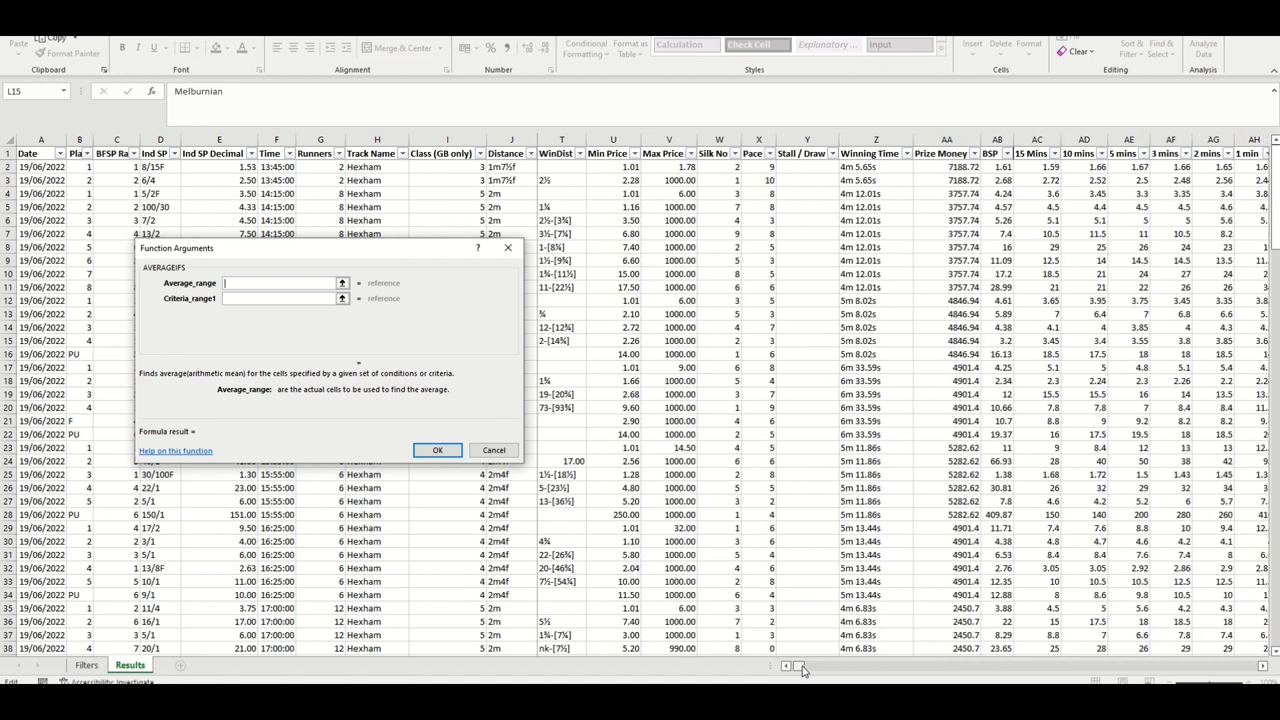
click(1083, 139)
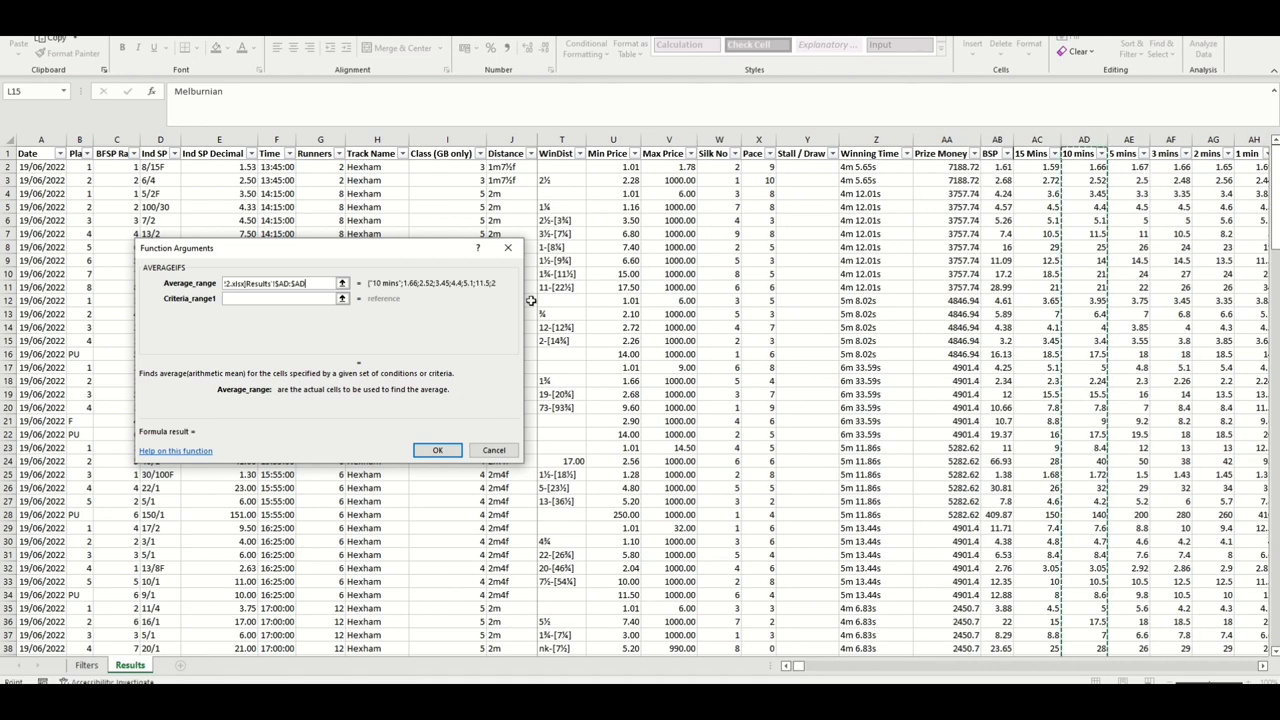
click(271, 296)
click(273, 297)
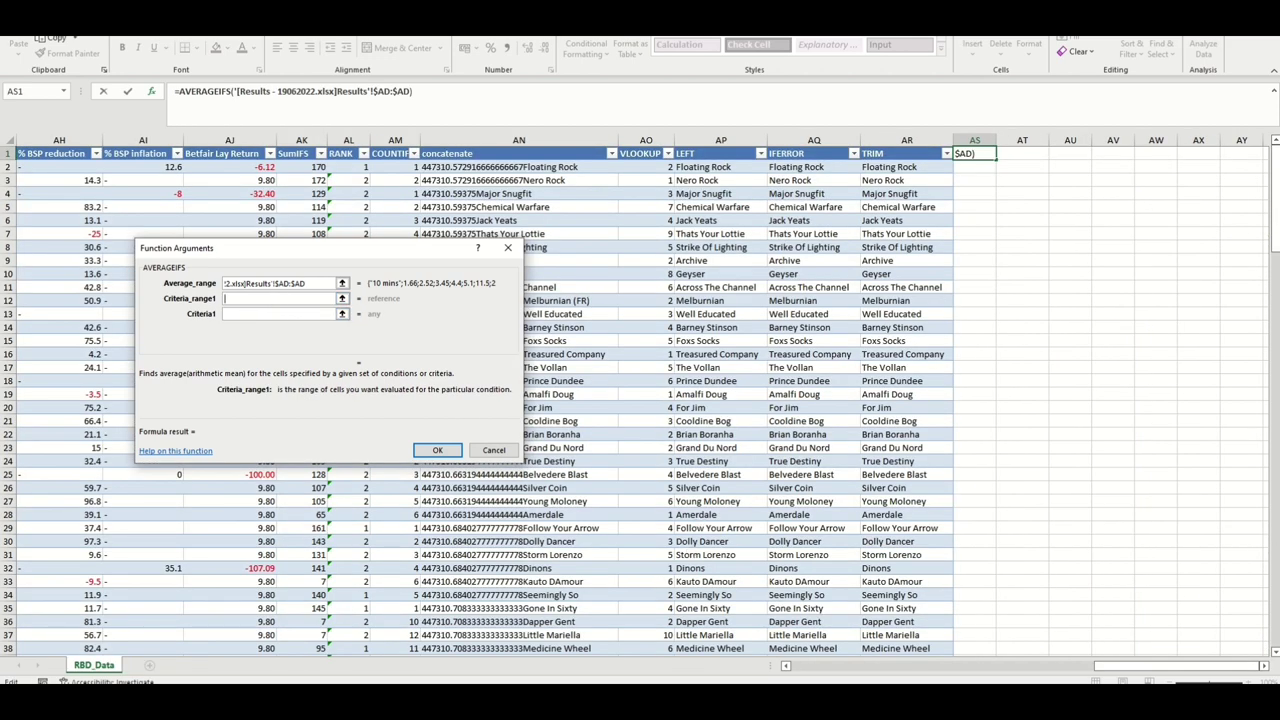
Add criteria Results!$H:$H matching HEXHAM in C2, then cancel the formula.
key(alt+Tab)
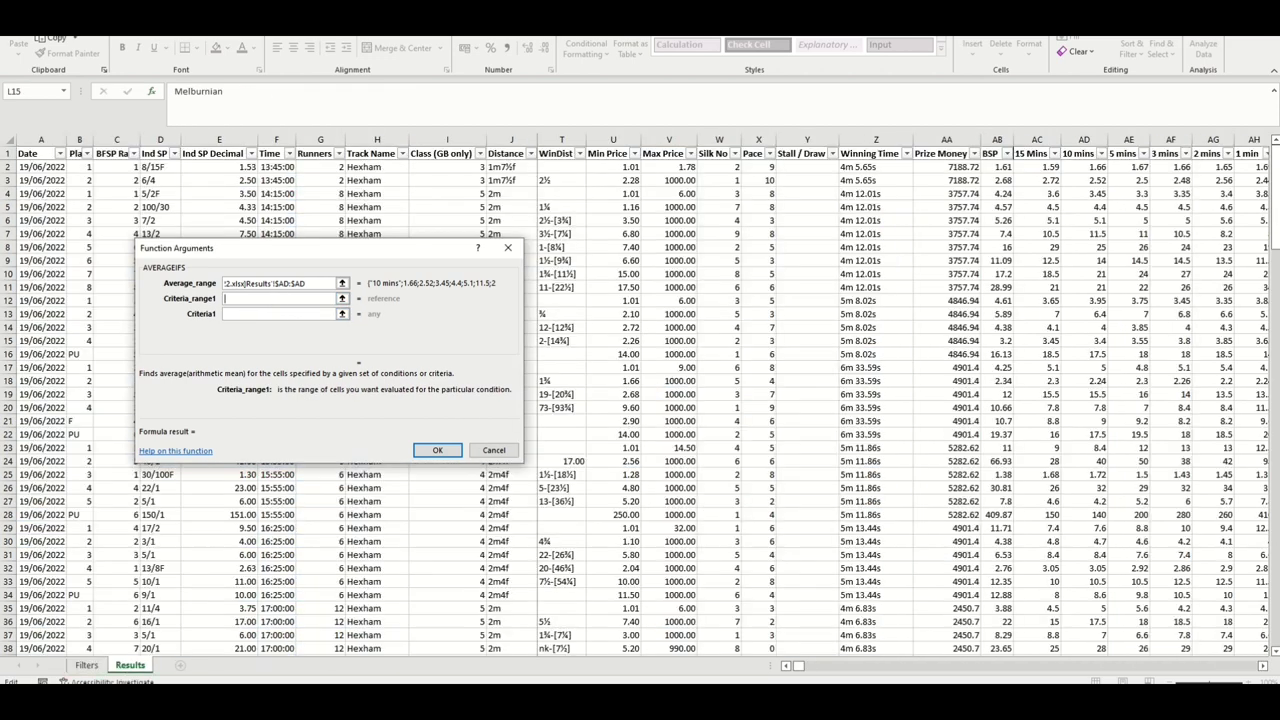
drag(797, 668, 790, 668)
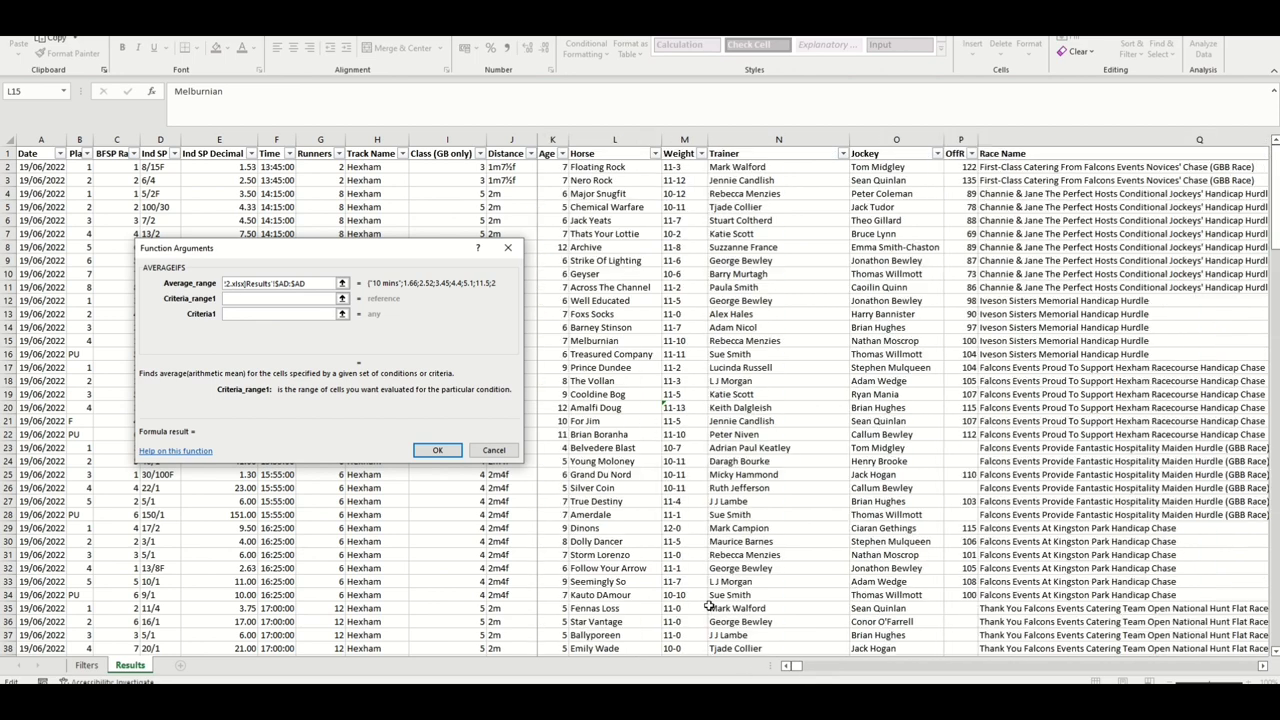
click(363, 140)
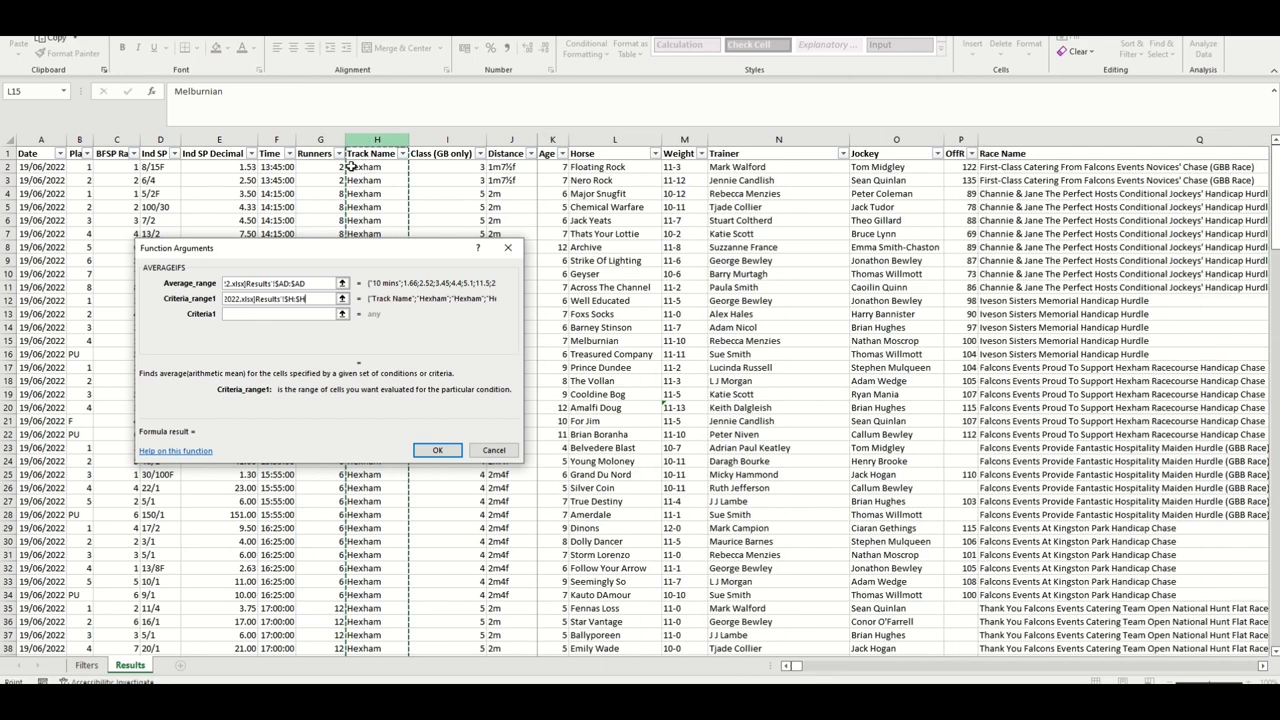
key(Tab)
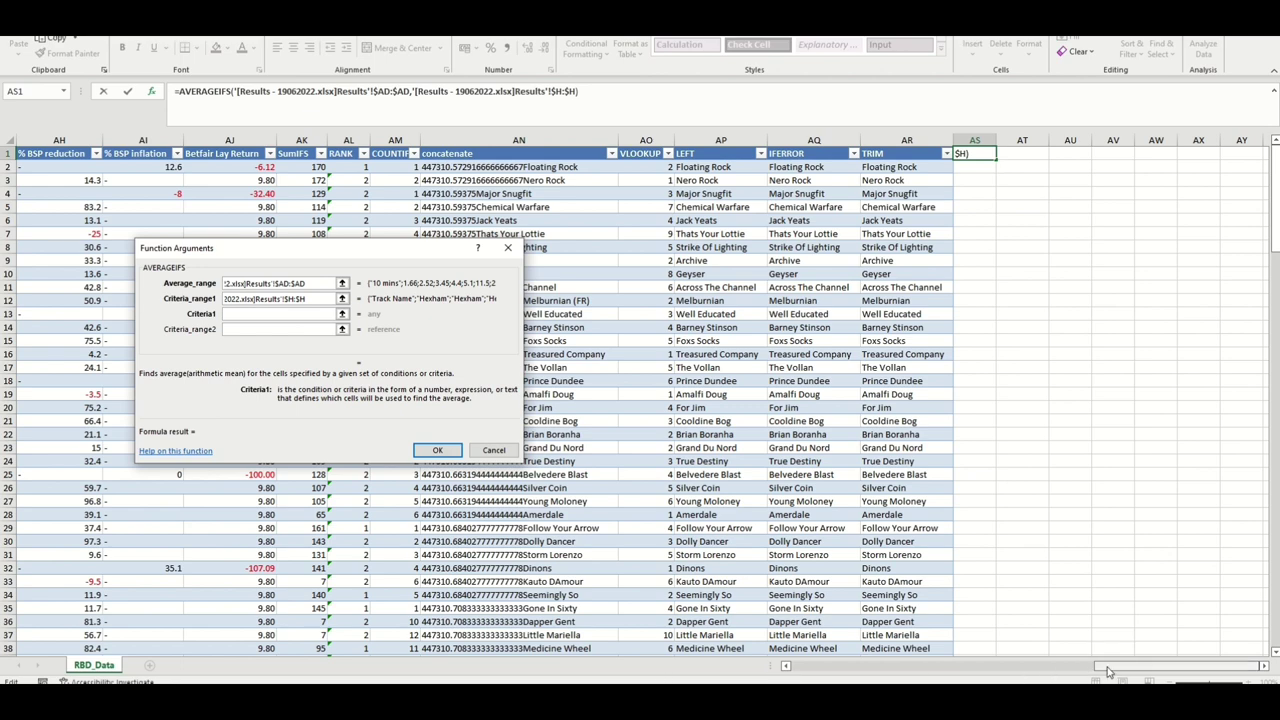
click(1003, 671)
click(881, 670)
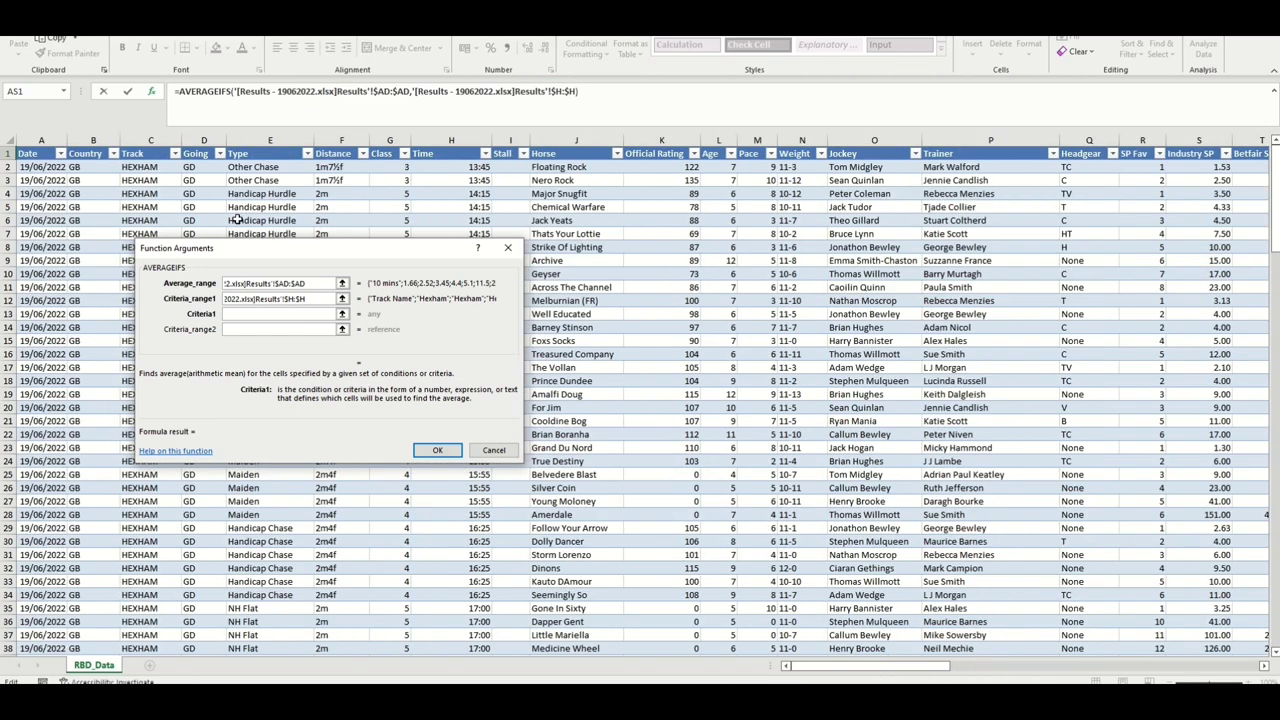
click(158, 167)
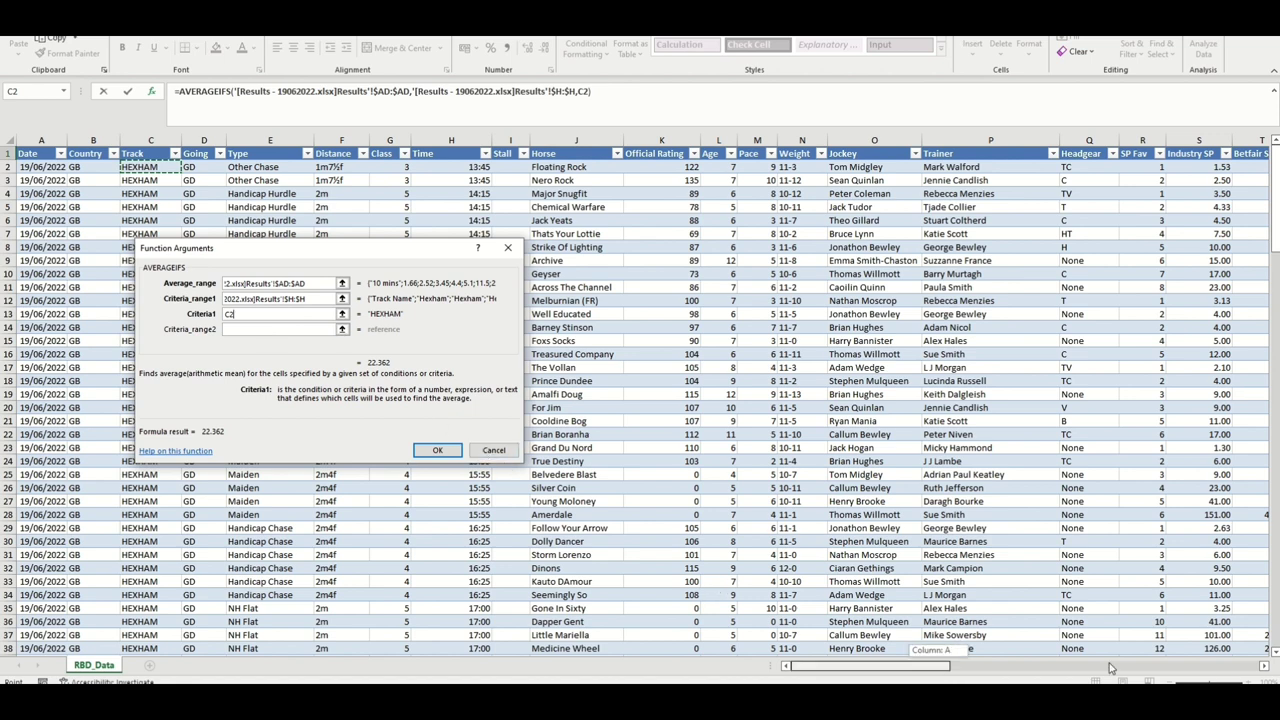
click(1180, 668)
click(1209, 670)
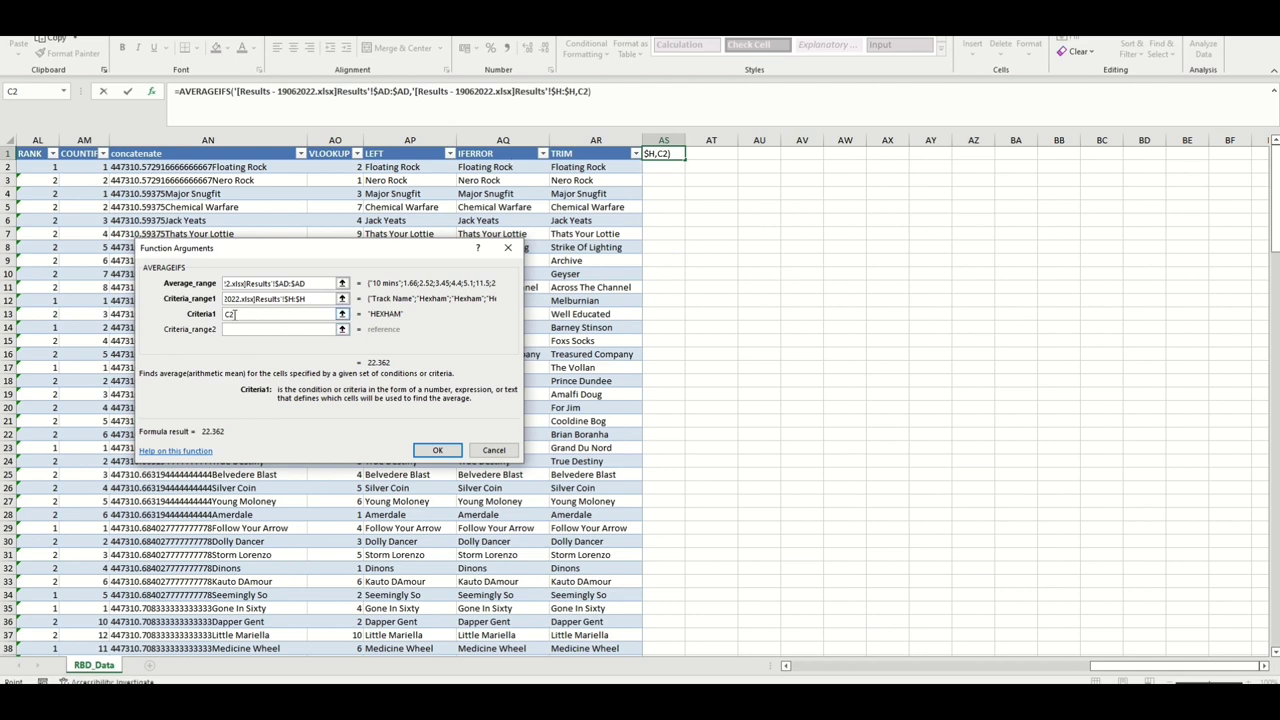
click(492, 450)
Name the AS1 header AVERAGEIFS, autofit it, and start AVERAGEIFS in AS2.
text(AVERAGEIFS)
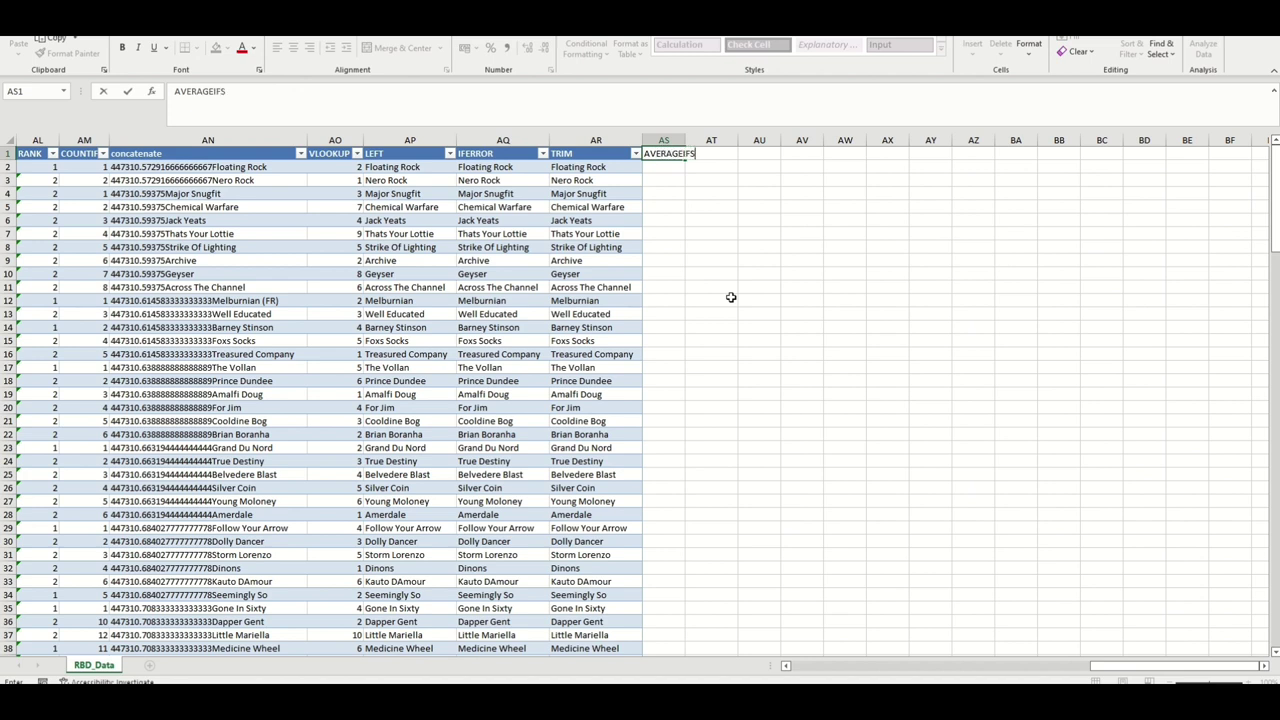
key(Return)
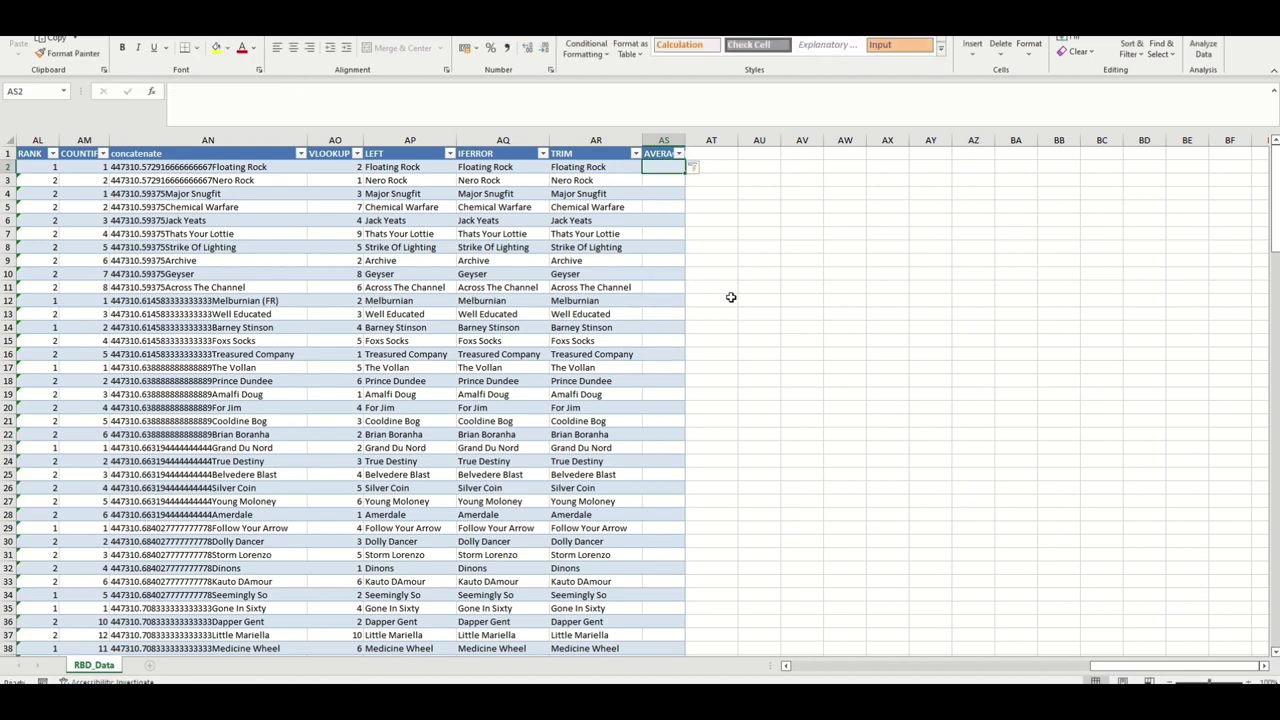
double_click(686, 140)
drag(1134, 668, 1034, 668)
text(=averag)
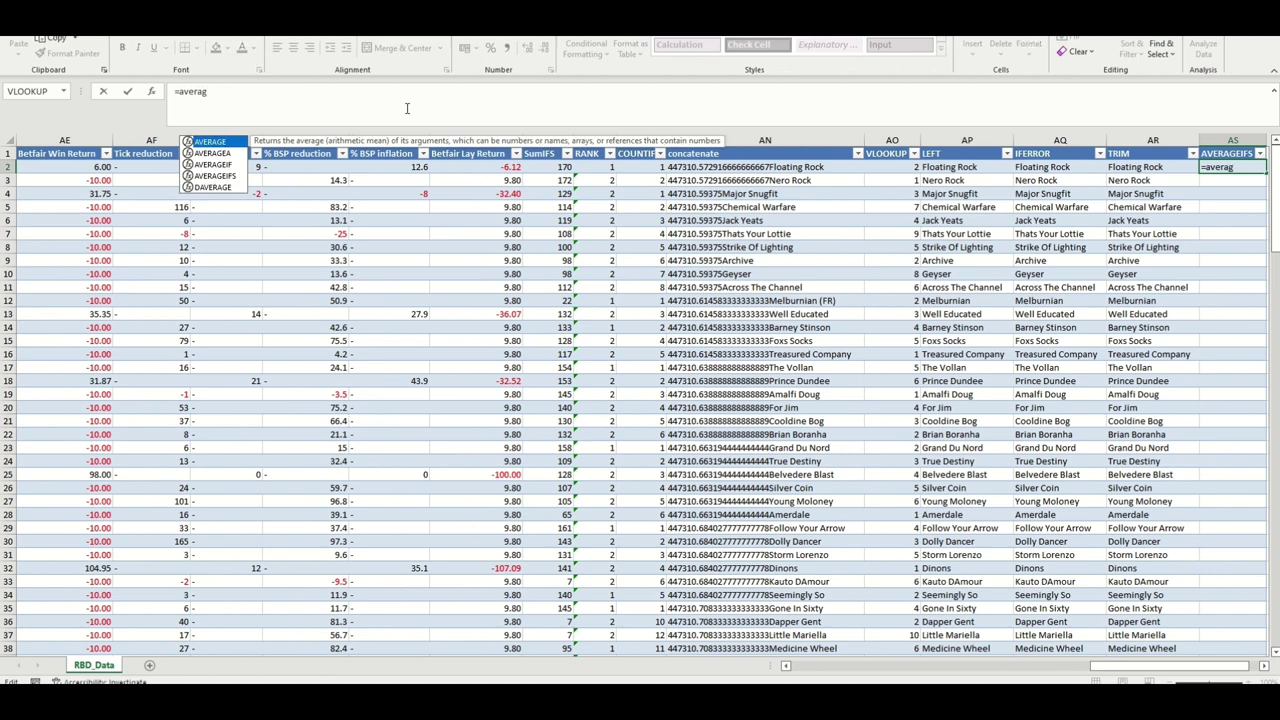
double_click(237, 176)
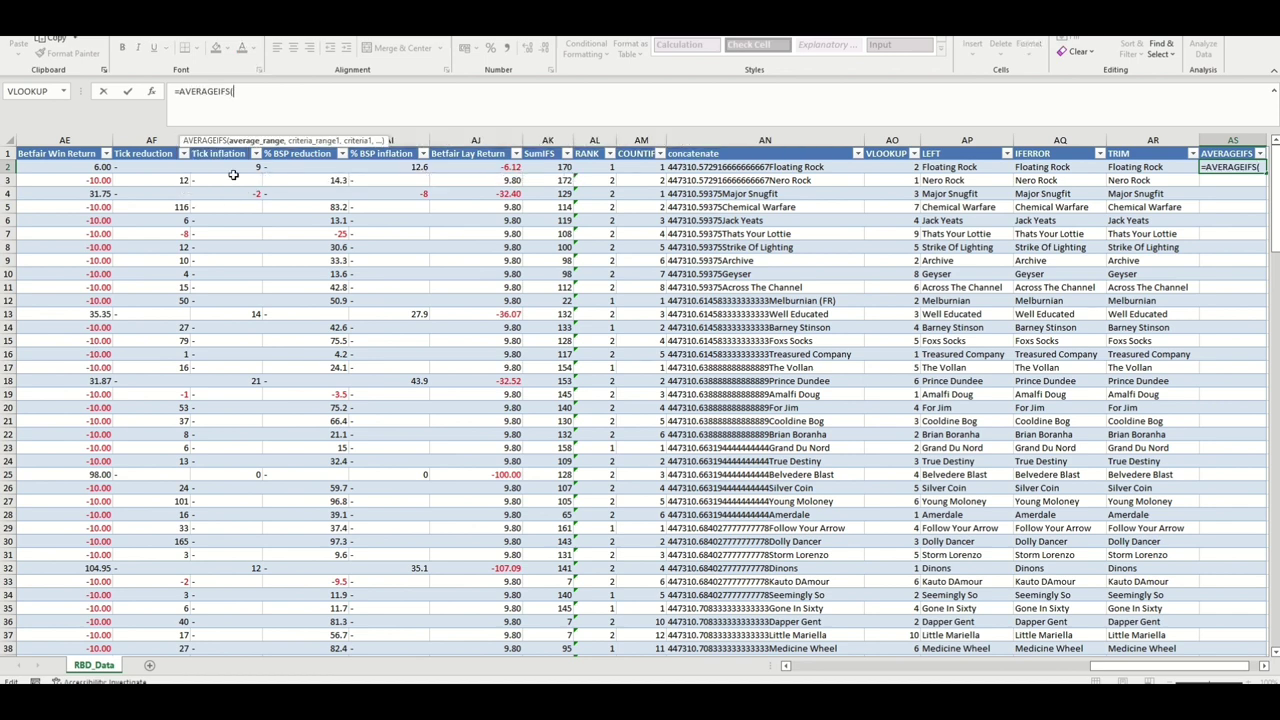
click(151, 91)
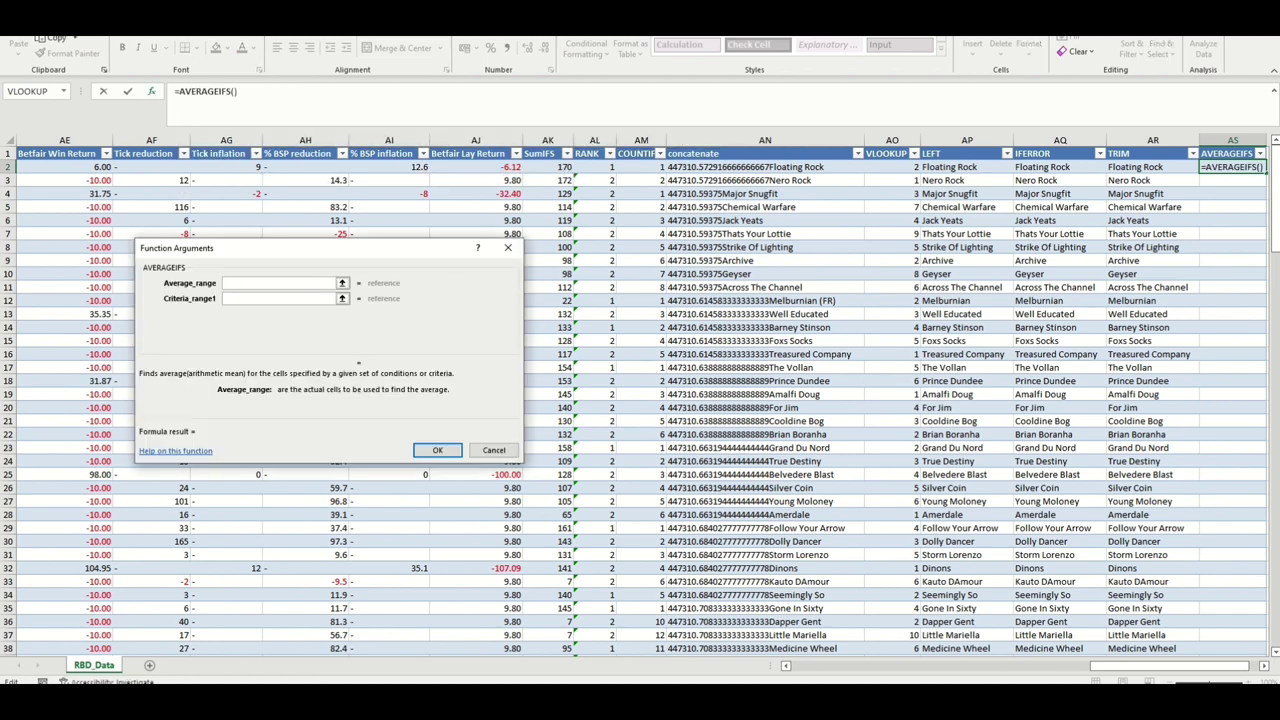
key(ctrl+Tab)
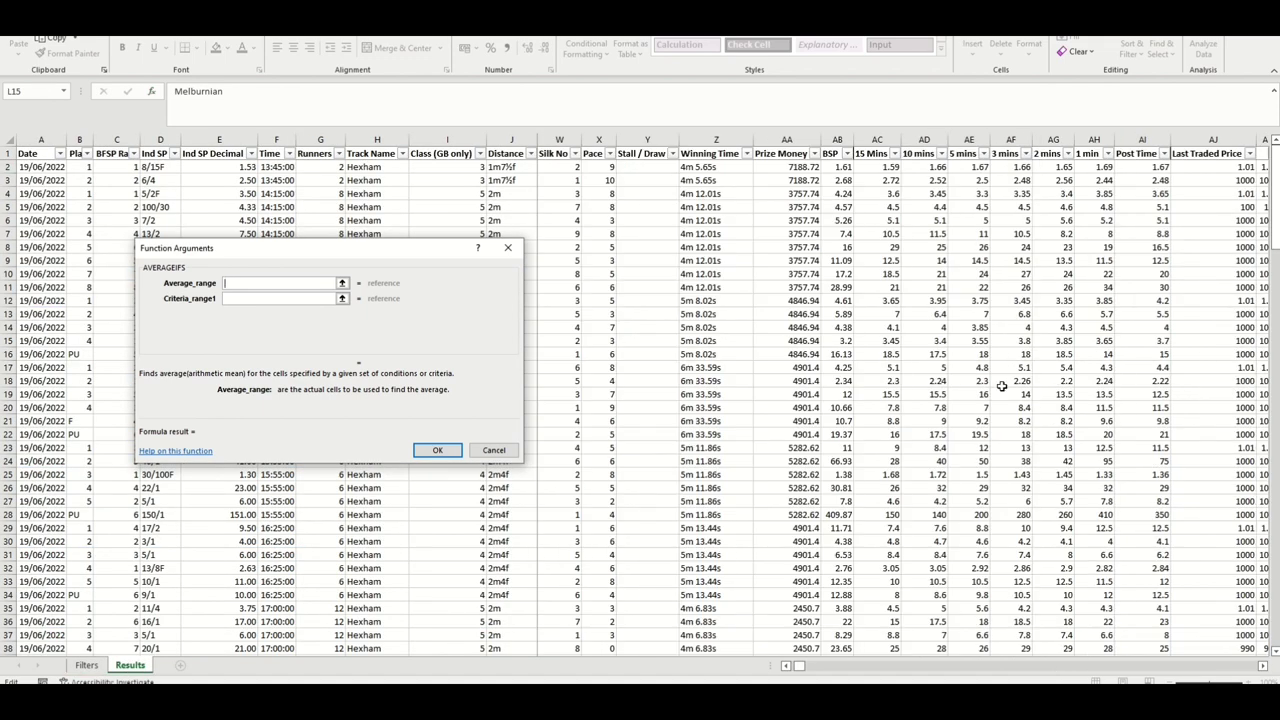
click(924, 140)
click(287, 299)
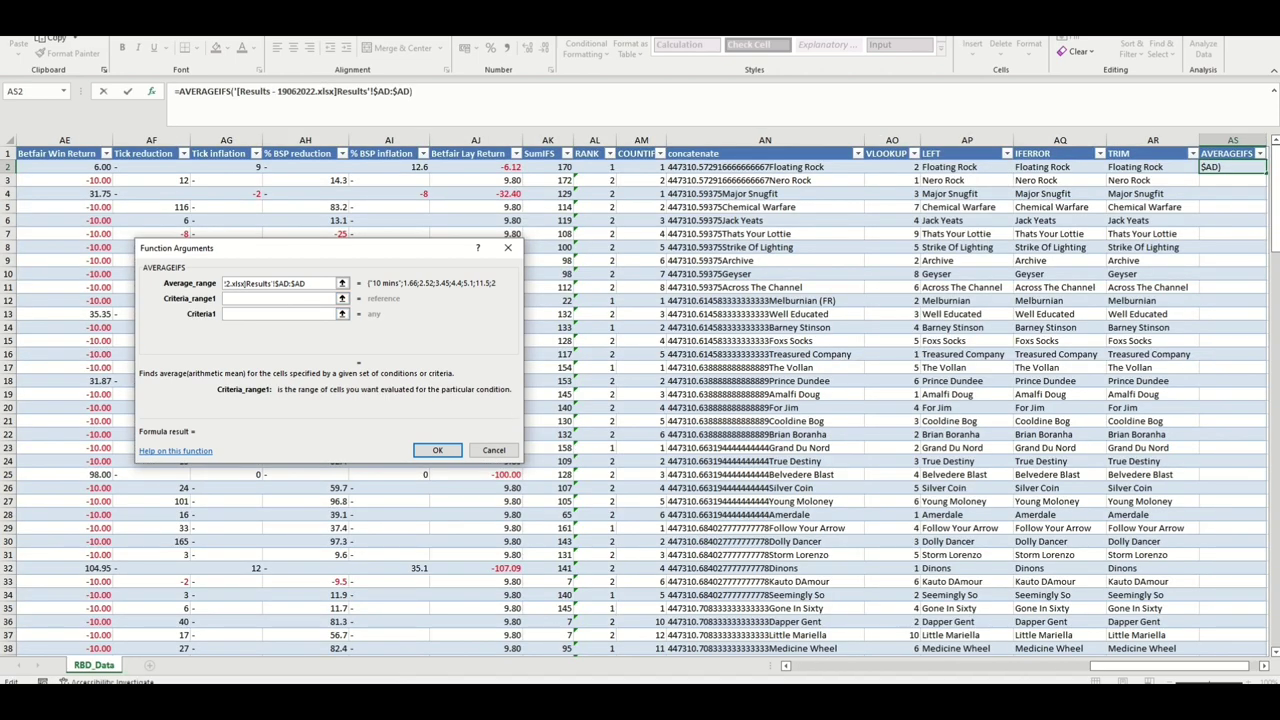
key(alt+Tab)
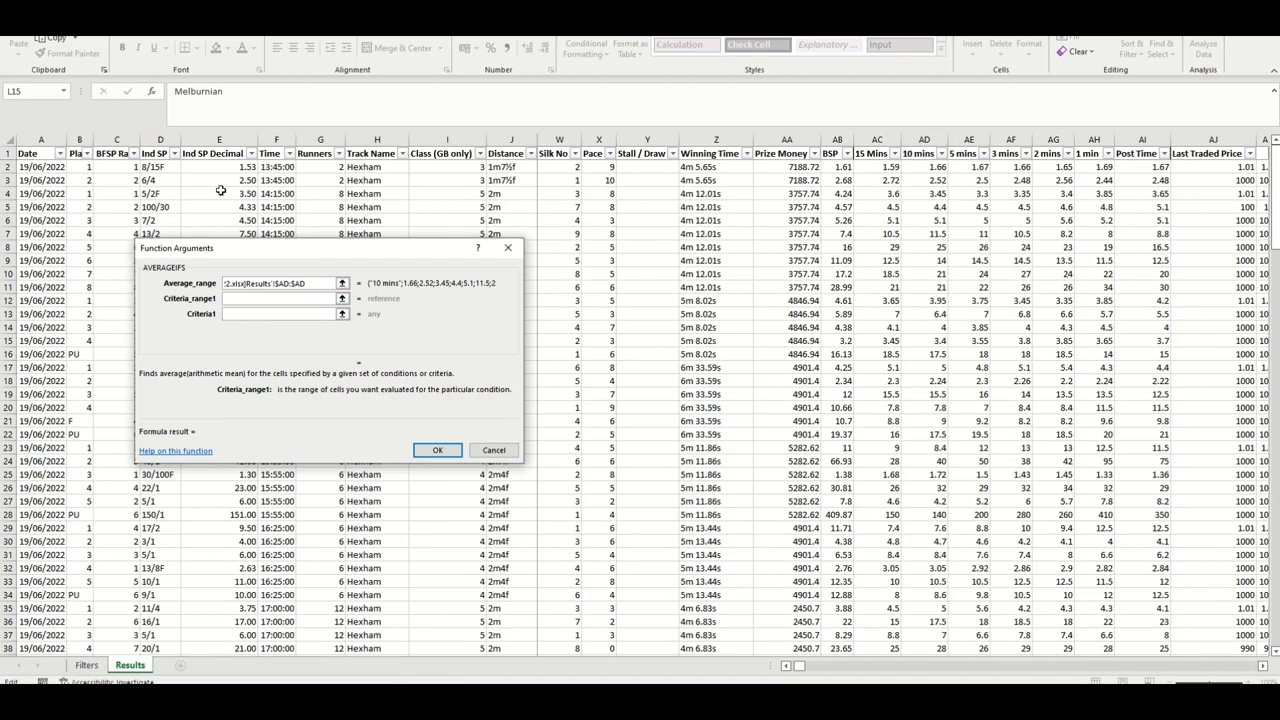
click(362, 150)
click(330, 313)
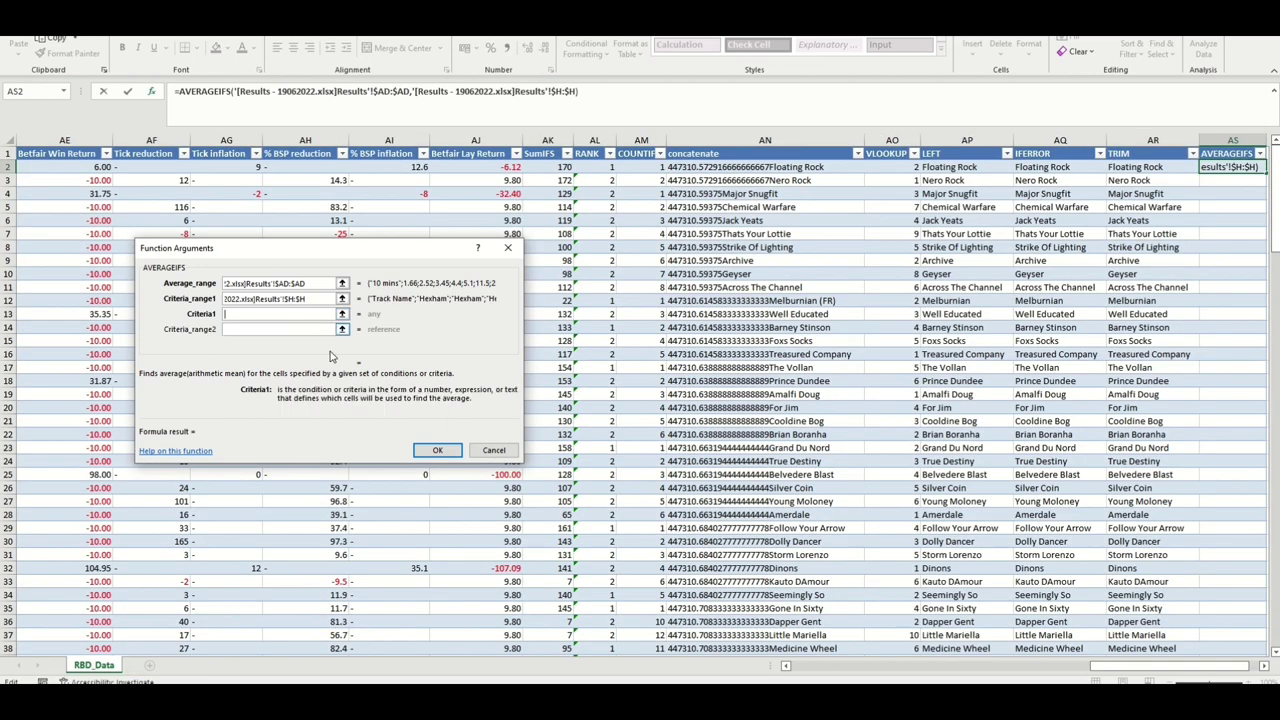
click(970, 666)
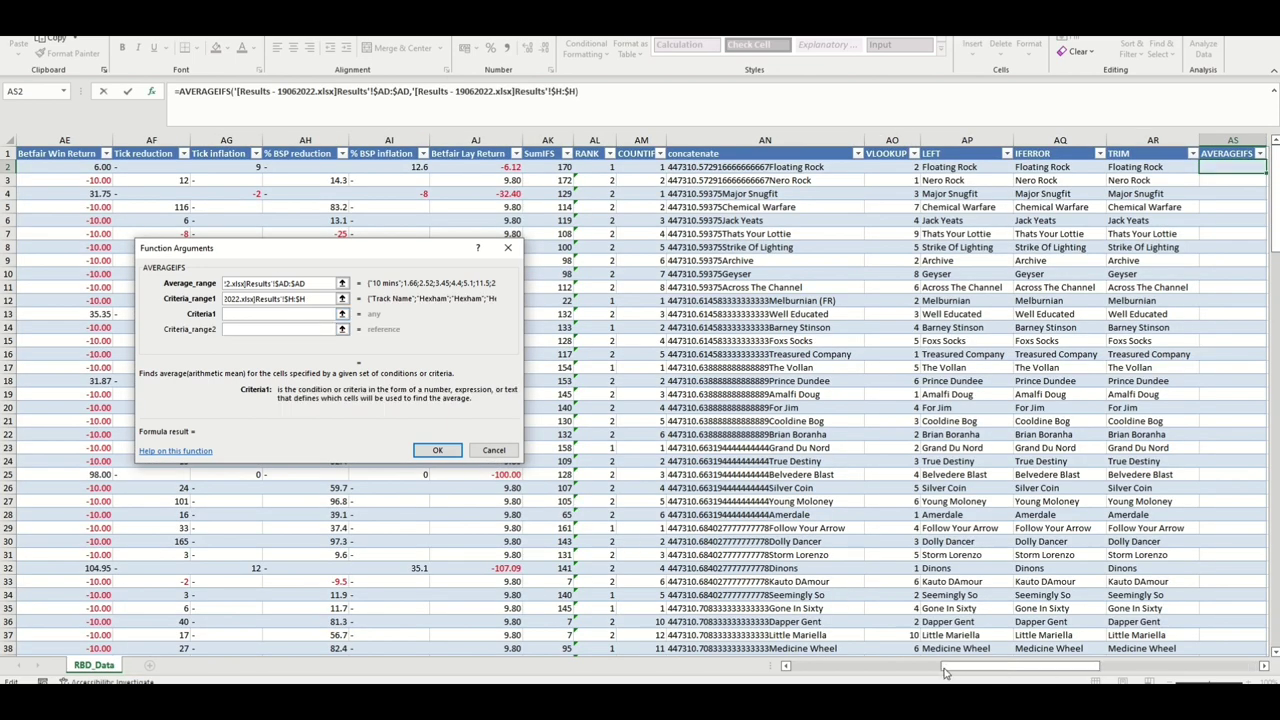
click(830, 668)
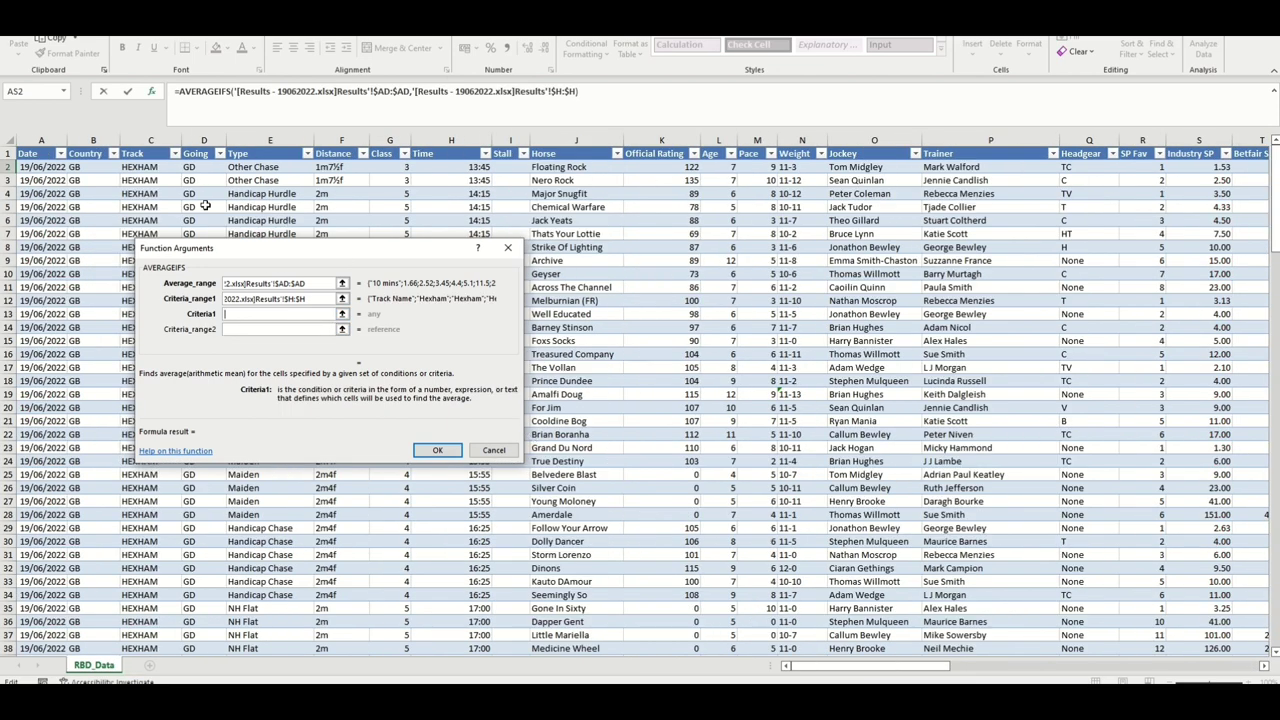
click(157, 168)
click(266, 330)
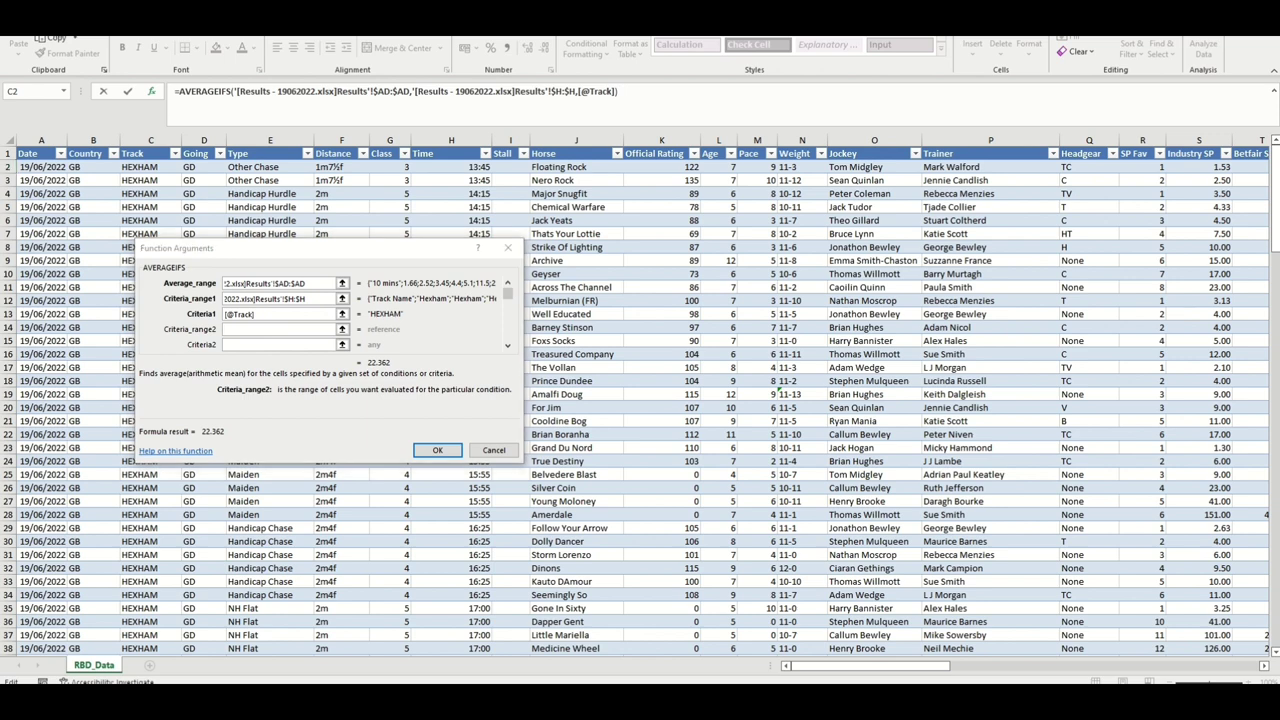
key(ctrl+Tab)
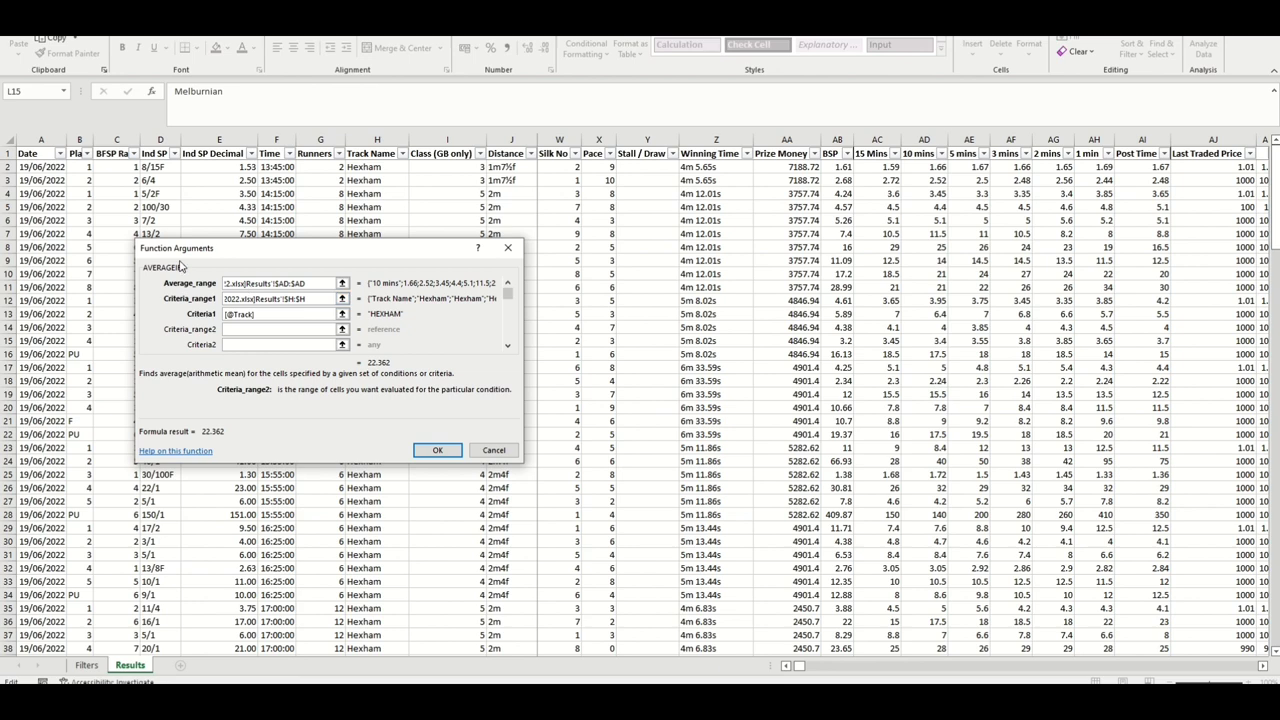
click(43, 140)
click(310, 345)
key(ctrl+Tab)
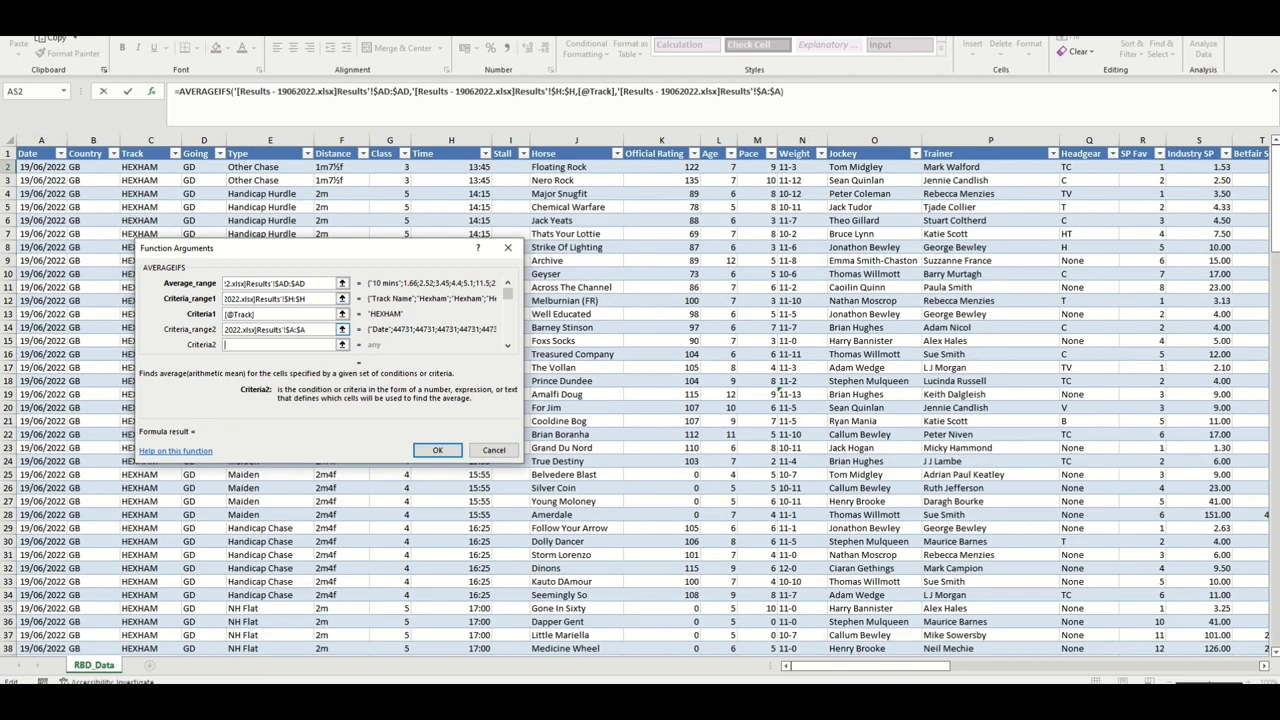
click(48, 168)
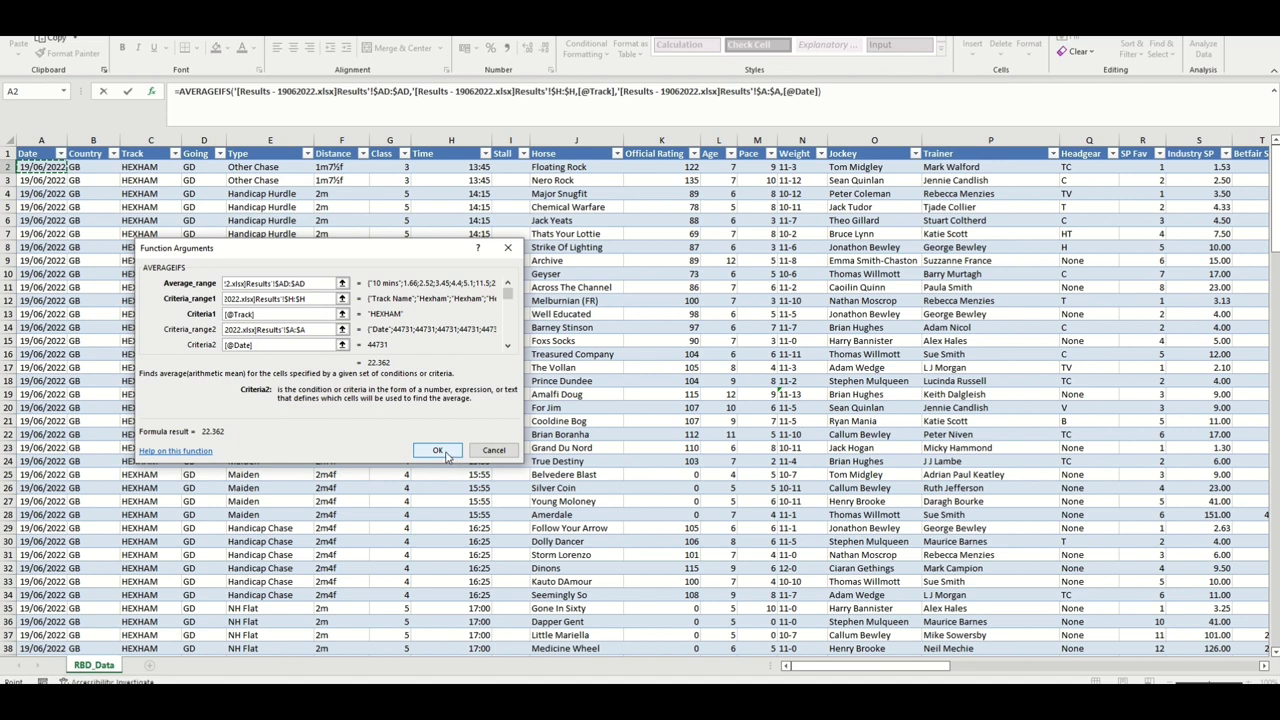
click(440, 451)
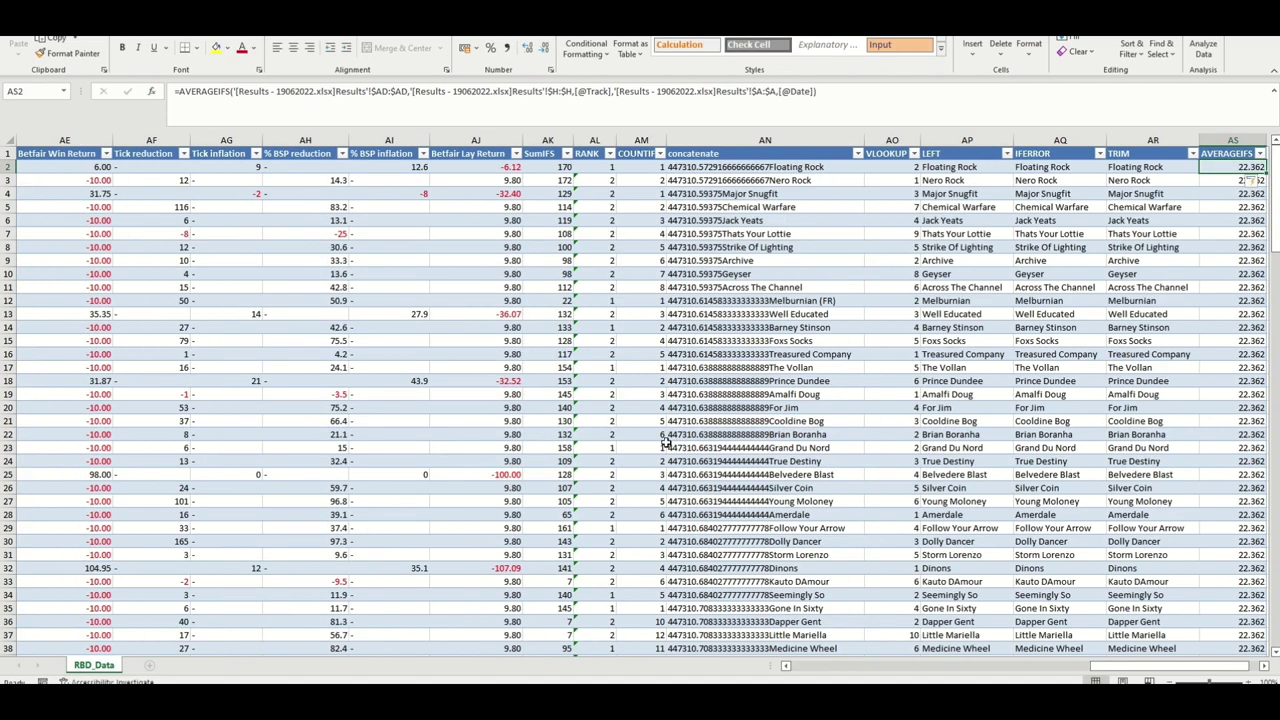
scroll(1211, 314, down, 13)
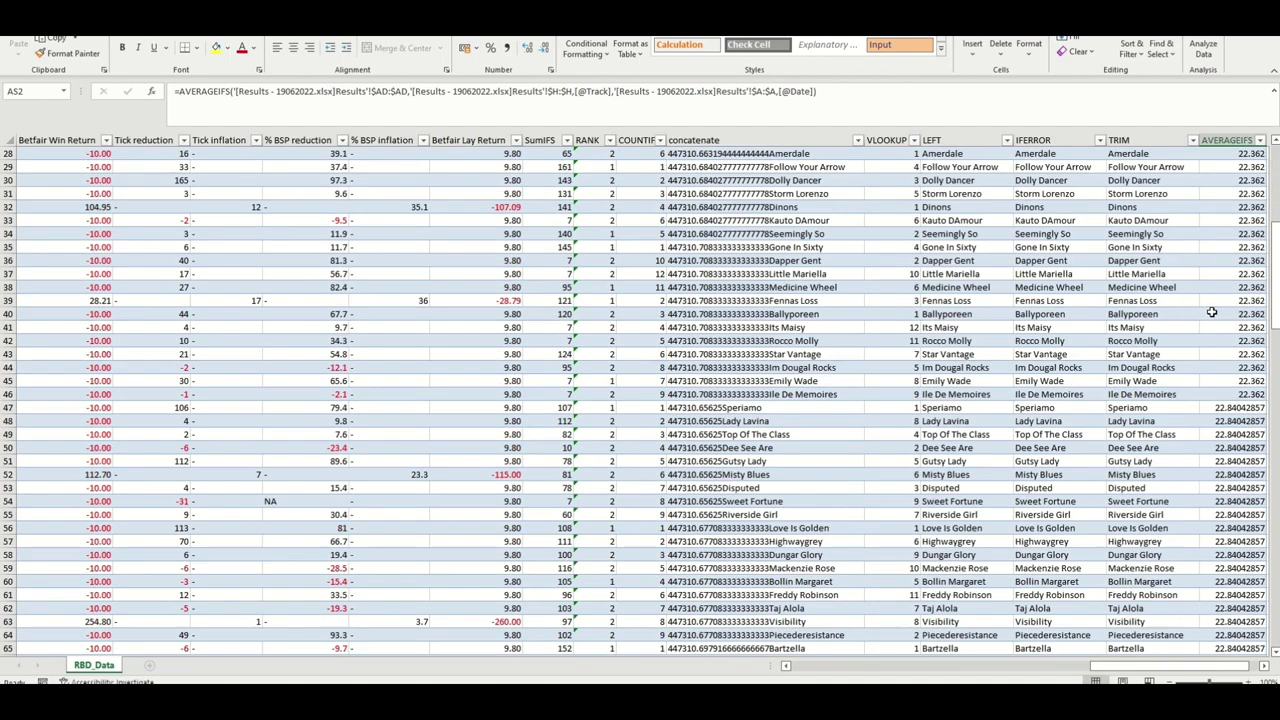
scroll(1211, 314, up, 13)
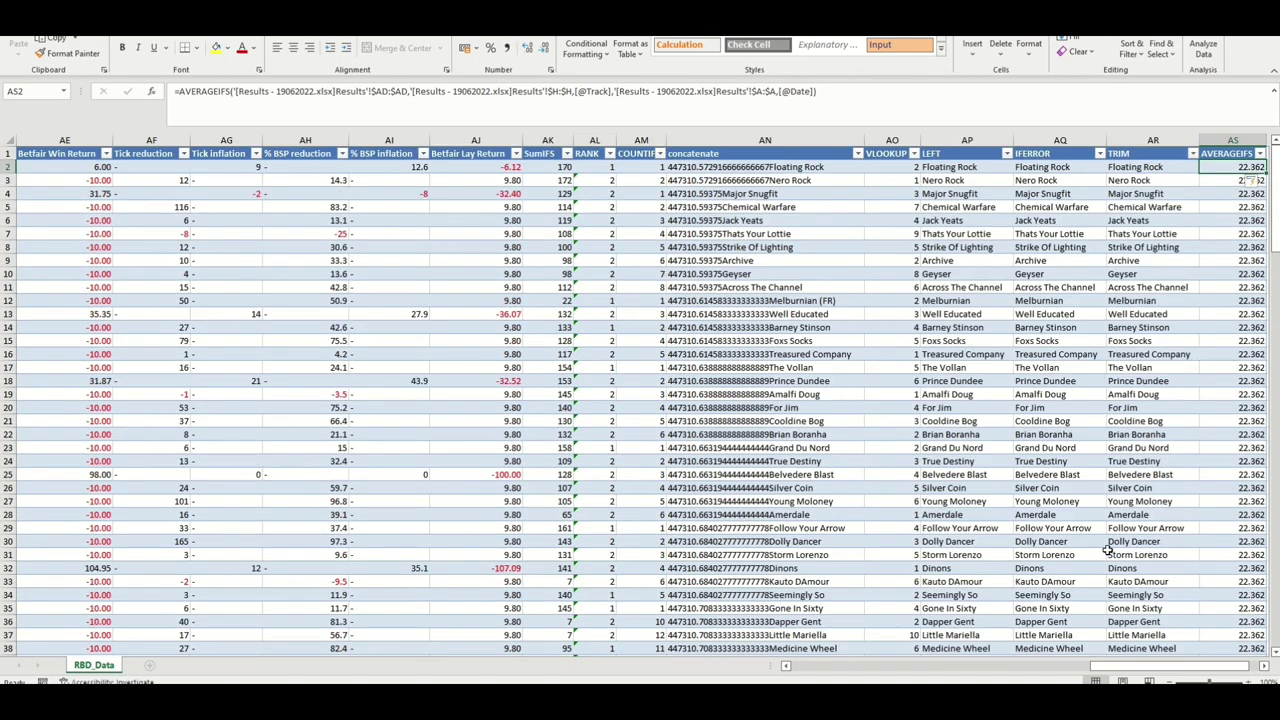
Reopen the AVERAGEIFS arguments and add a third criteria slot.
click(199, 91)
click(151, 91)
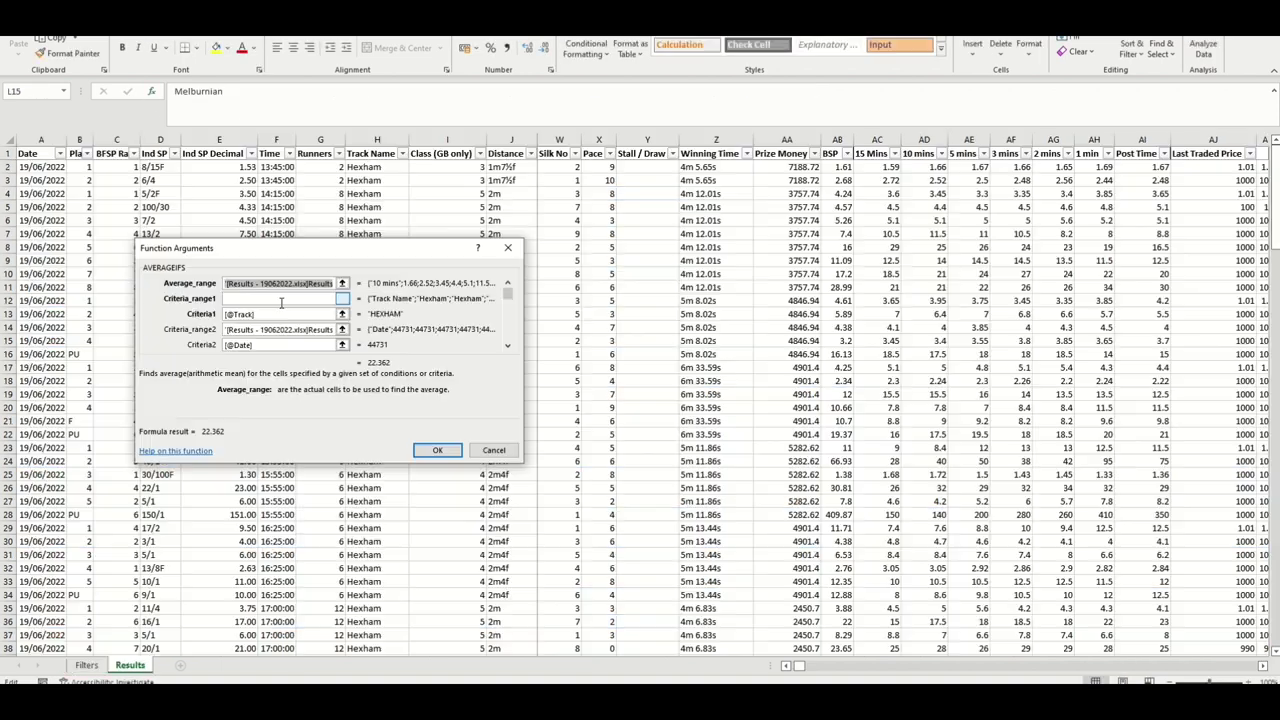
click(309, 345)
key(Tab)
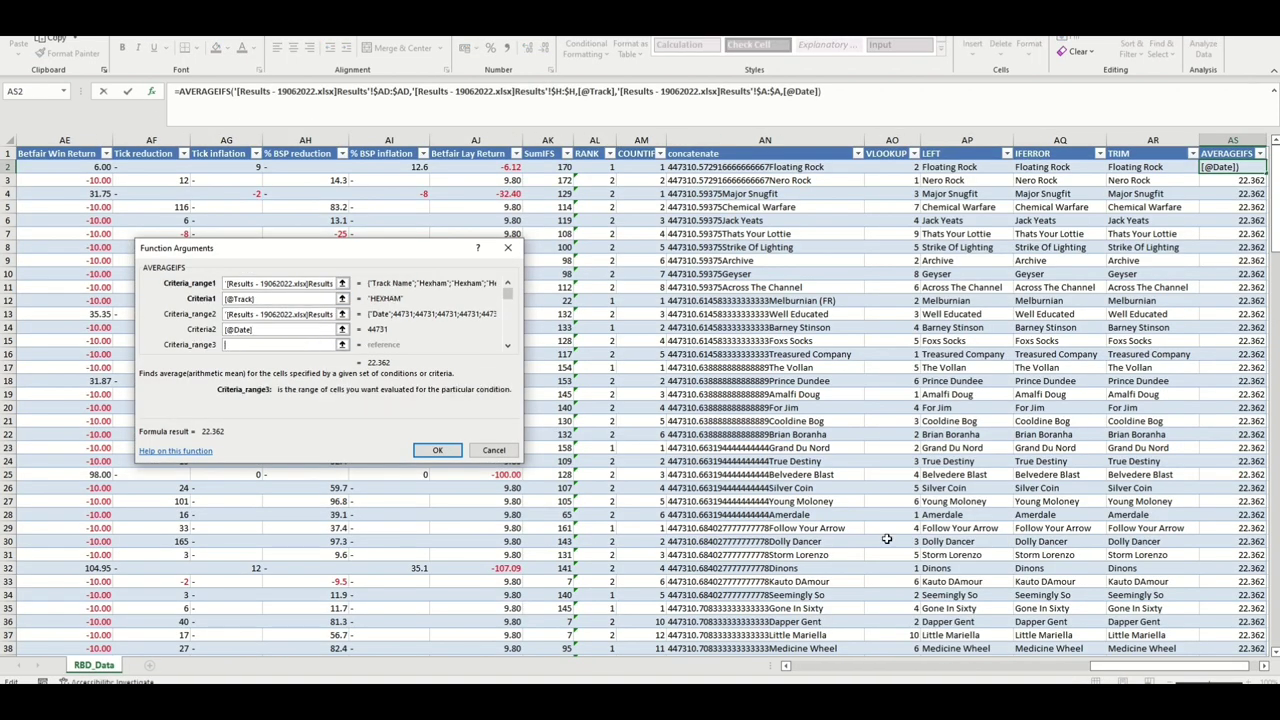
mouse_move(576, 680)
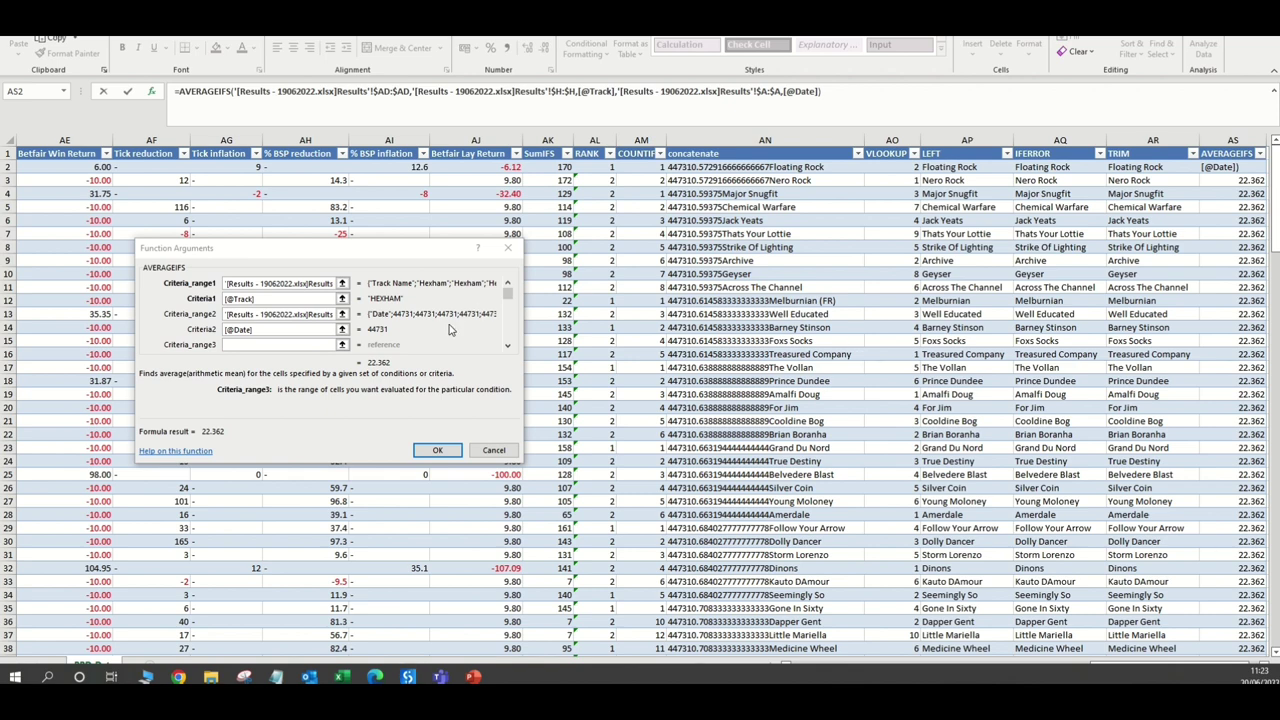
click(474, 456)
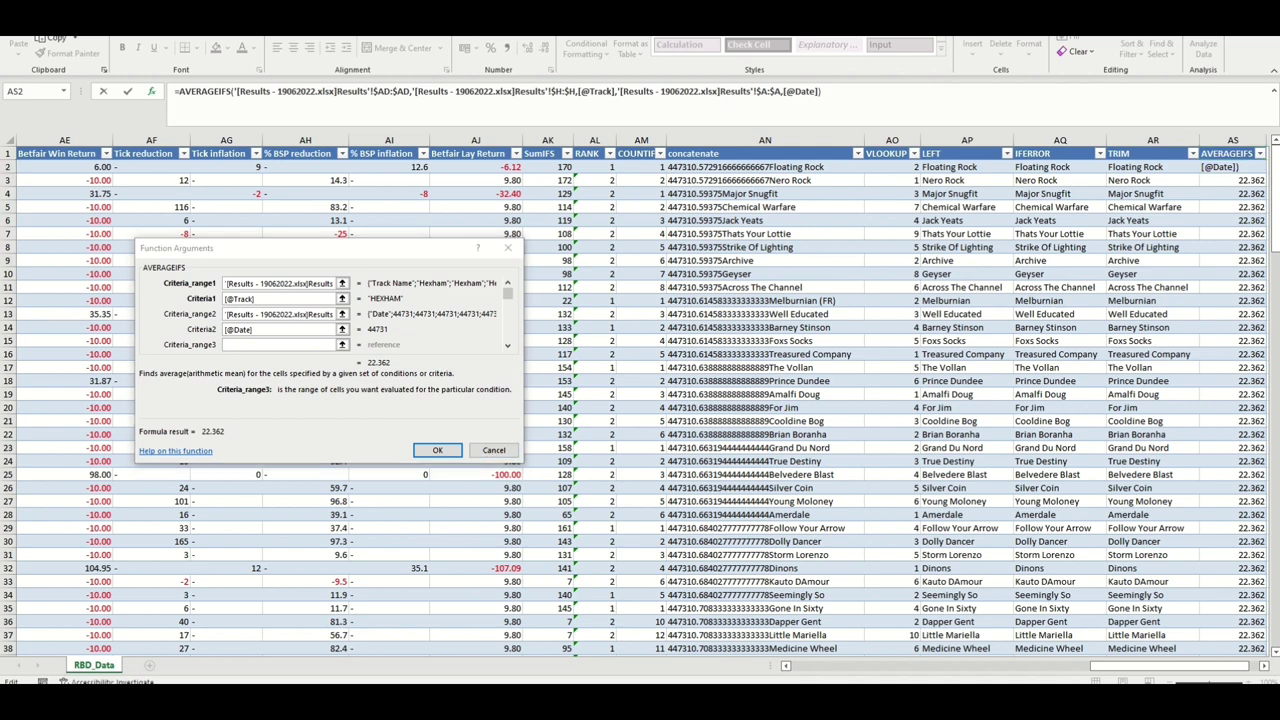
key(alt+Tab)
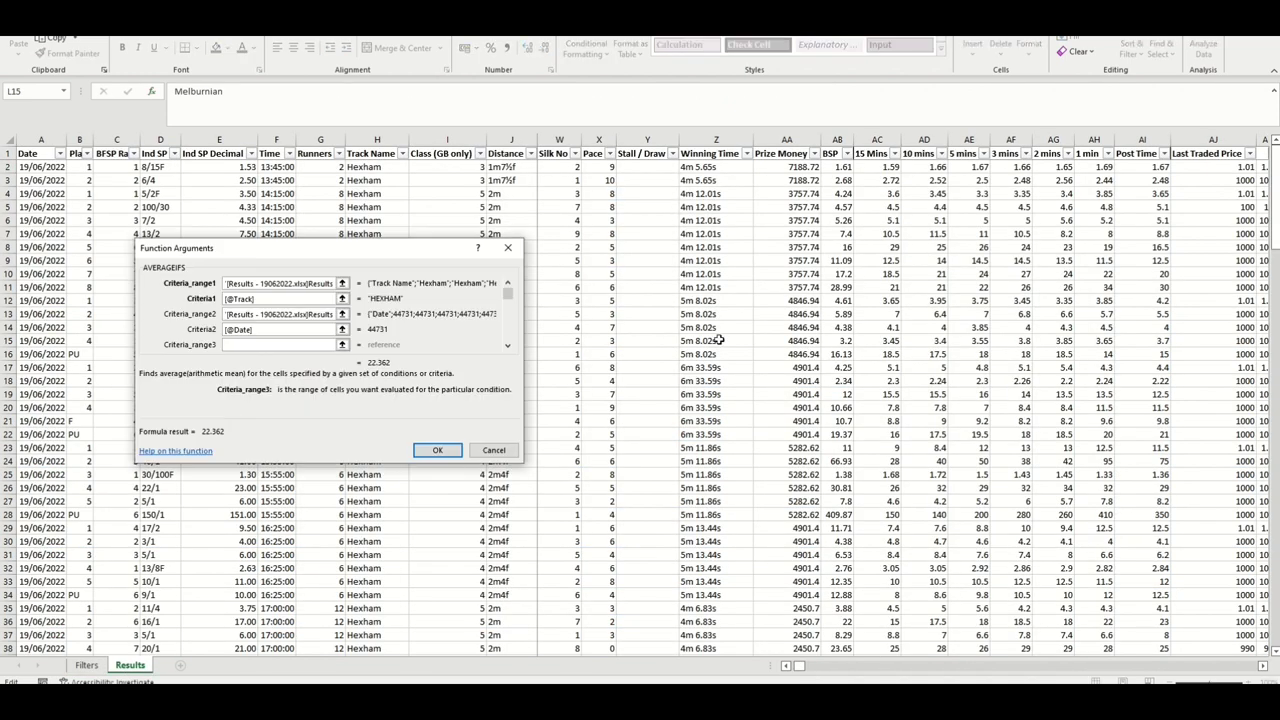
click(272, 140)
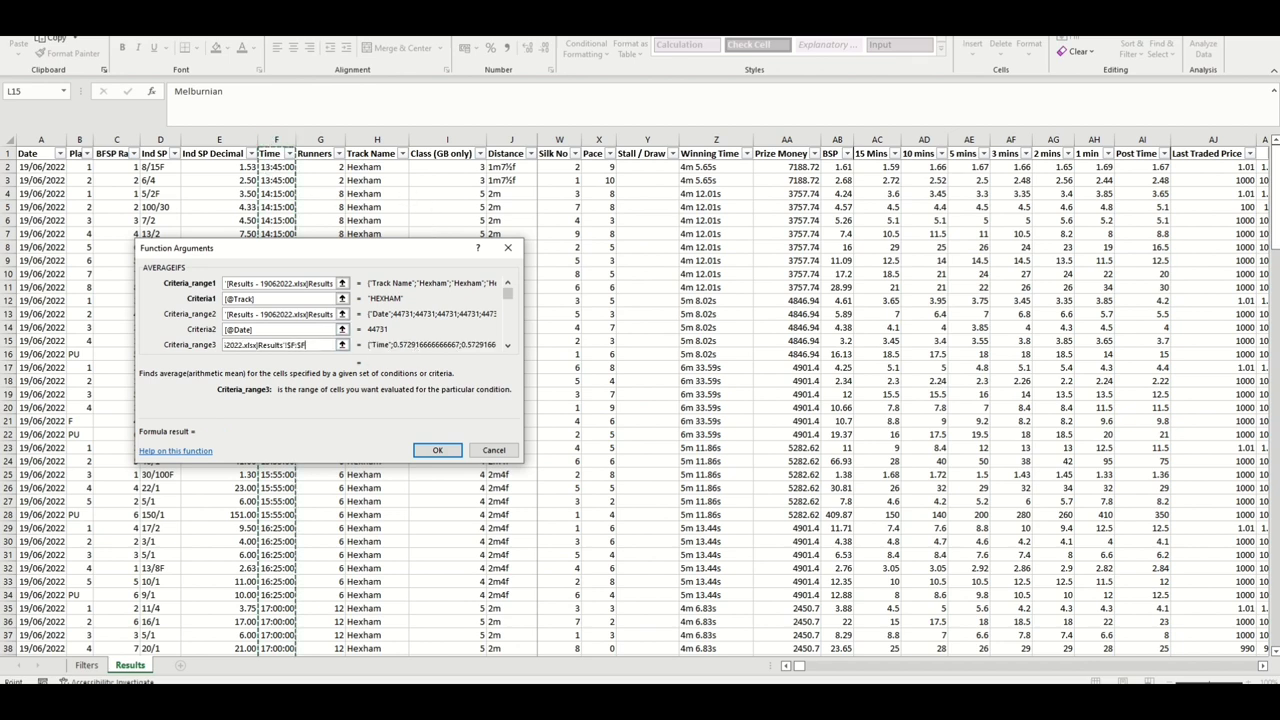
key(ctrl+Tab)
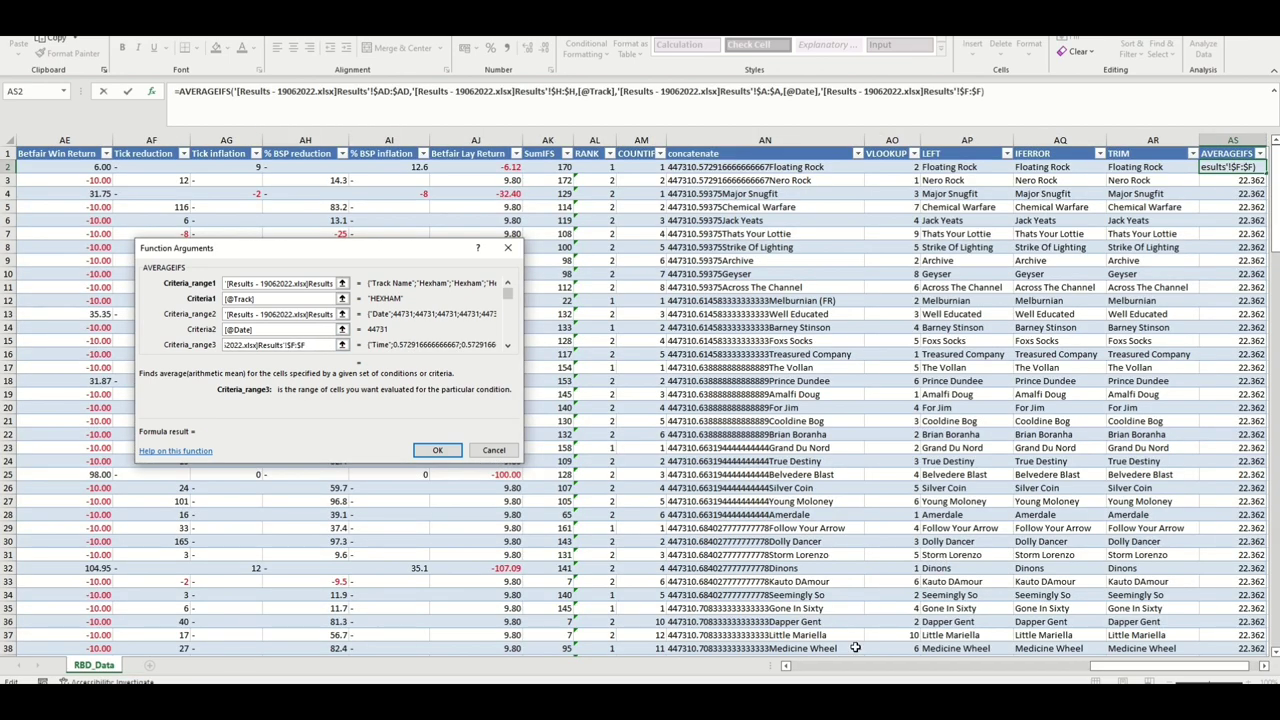
drag(1097, 665, 777, 667)
text(+)
click(478, 172)
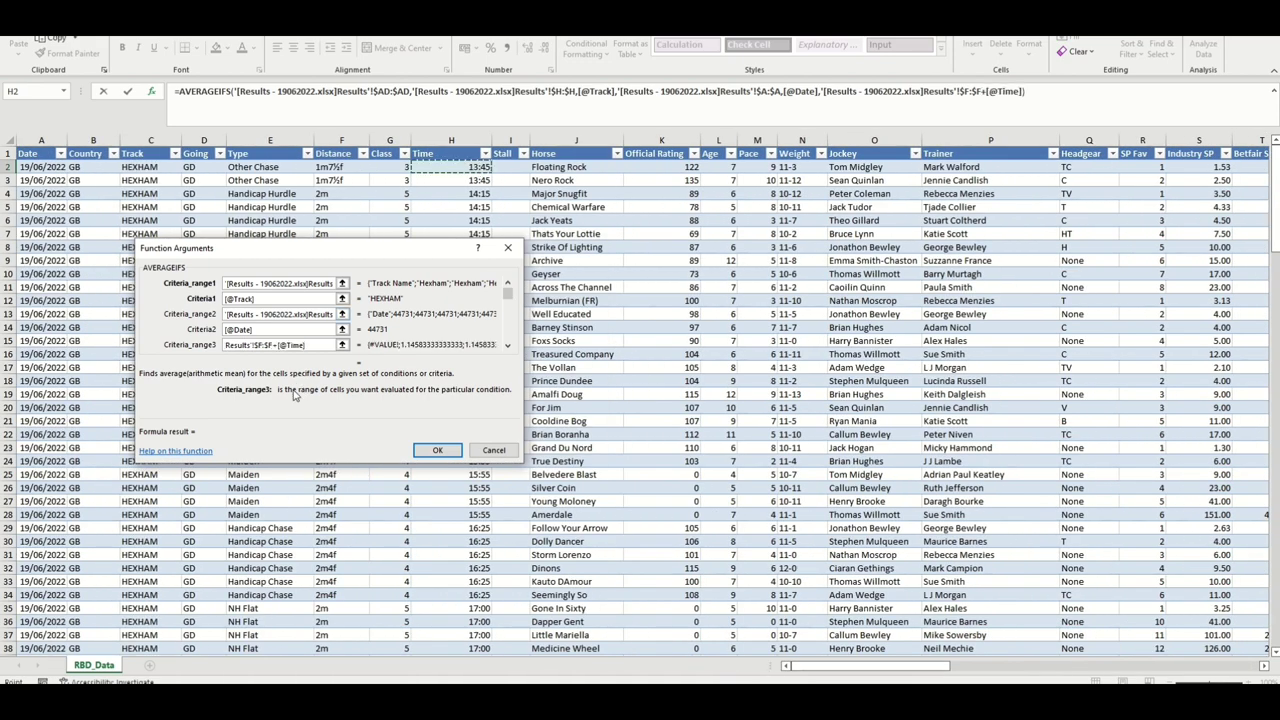
key(BackSpace)
key(BackSpace)
key(BackSpace)
key(BackSpace)
key(BackSpace)
key(BackSpace)
key(BackSpace)
key(BackSpace)
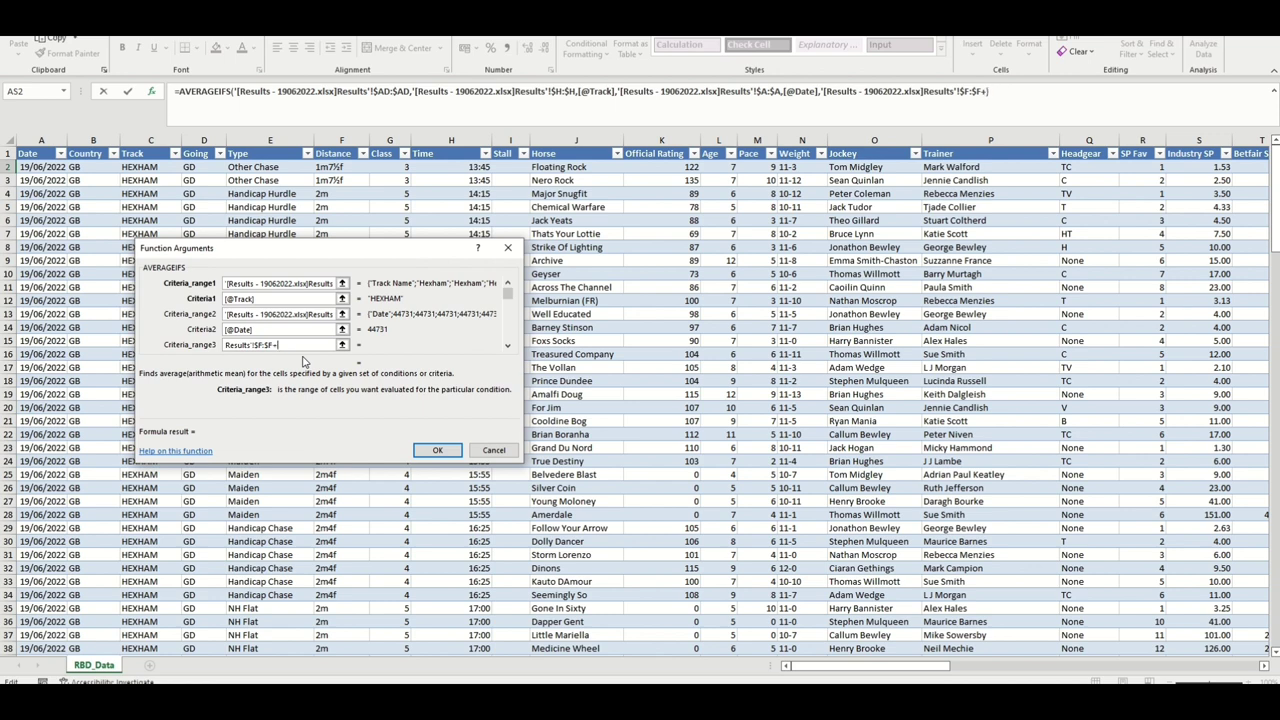
key(Tab)
text(+)
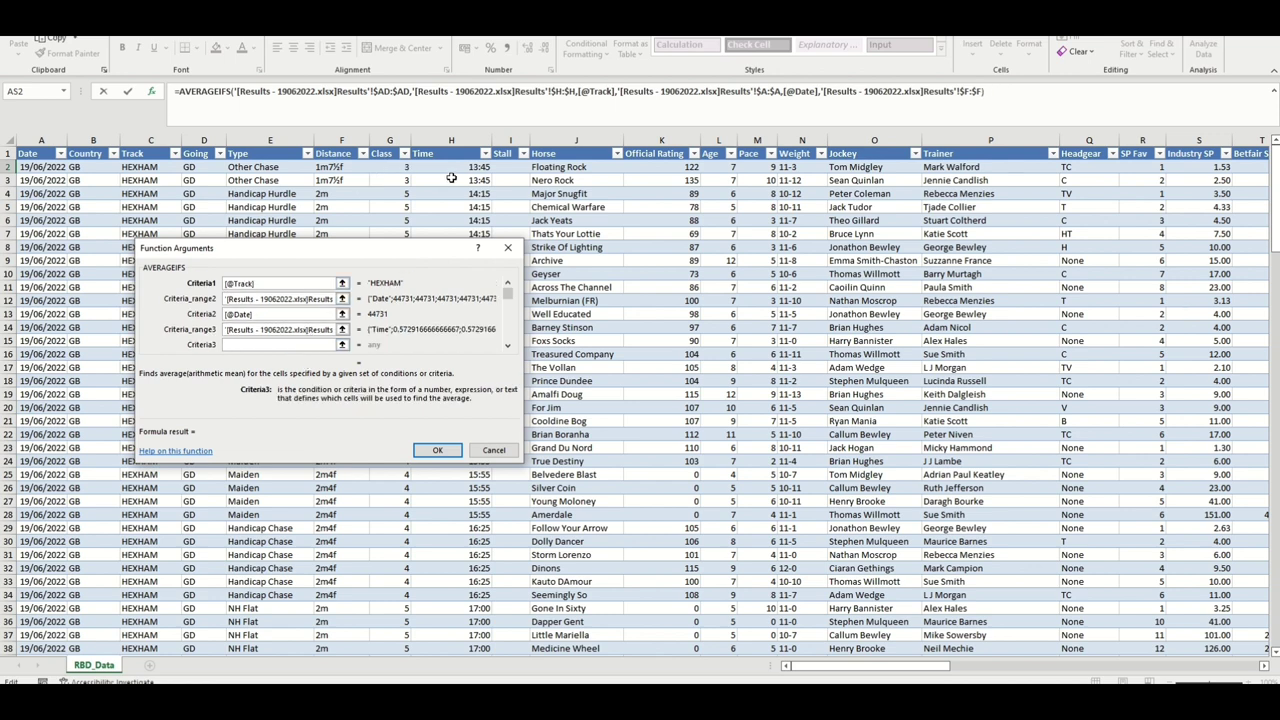
click(452, 172)
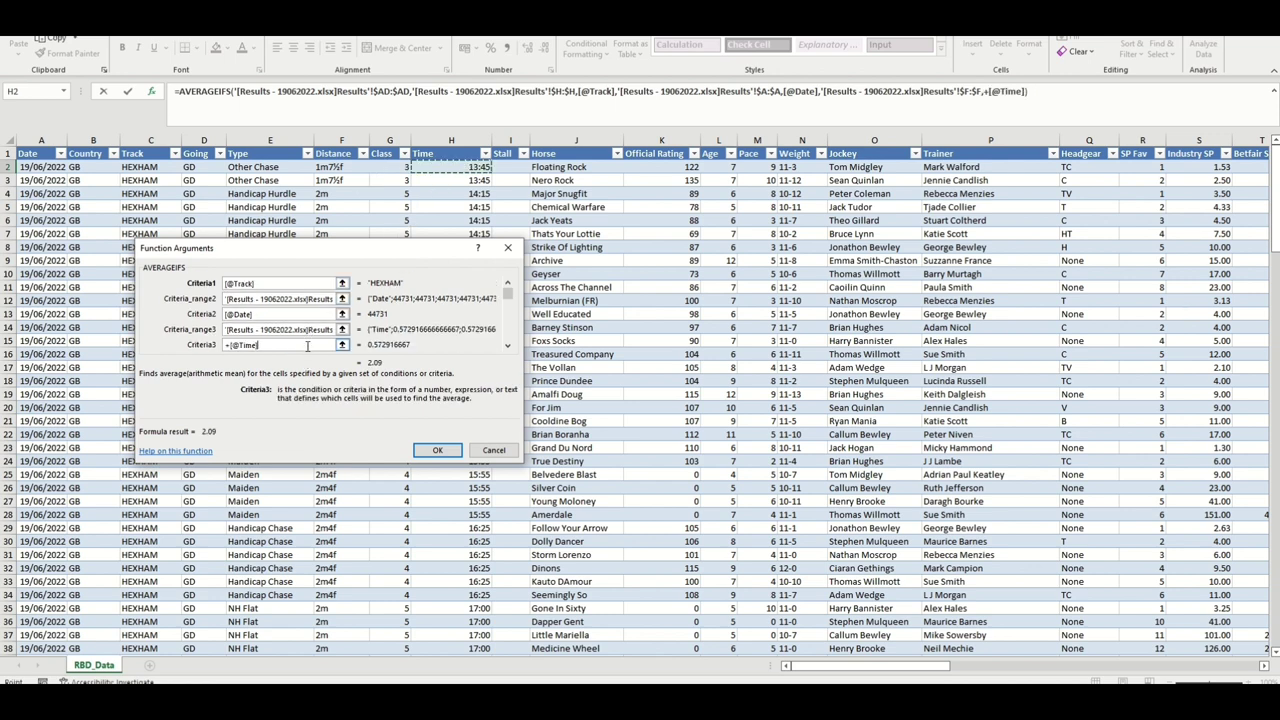
click(437, 450)
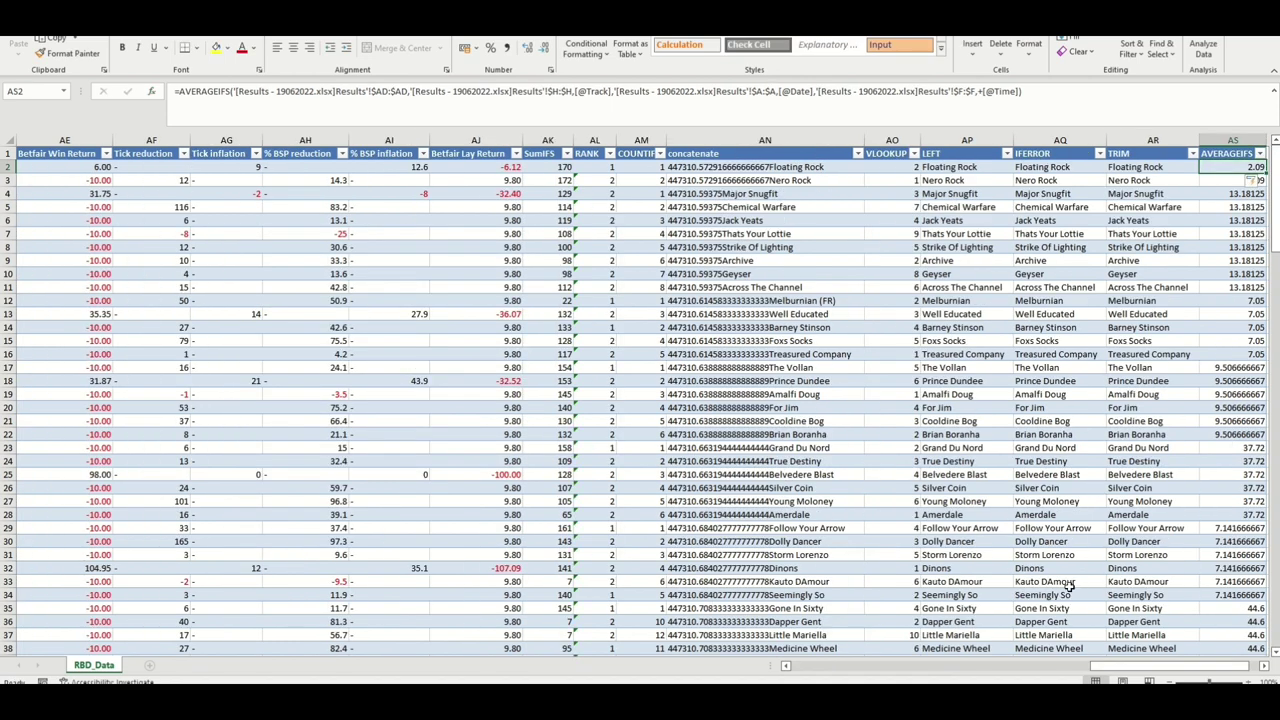
Format column AS as Number with 2 decimal places.
drag(1170, 666, 1182, 666)
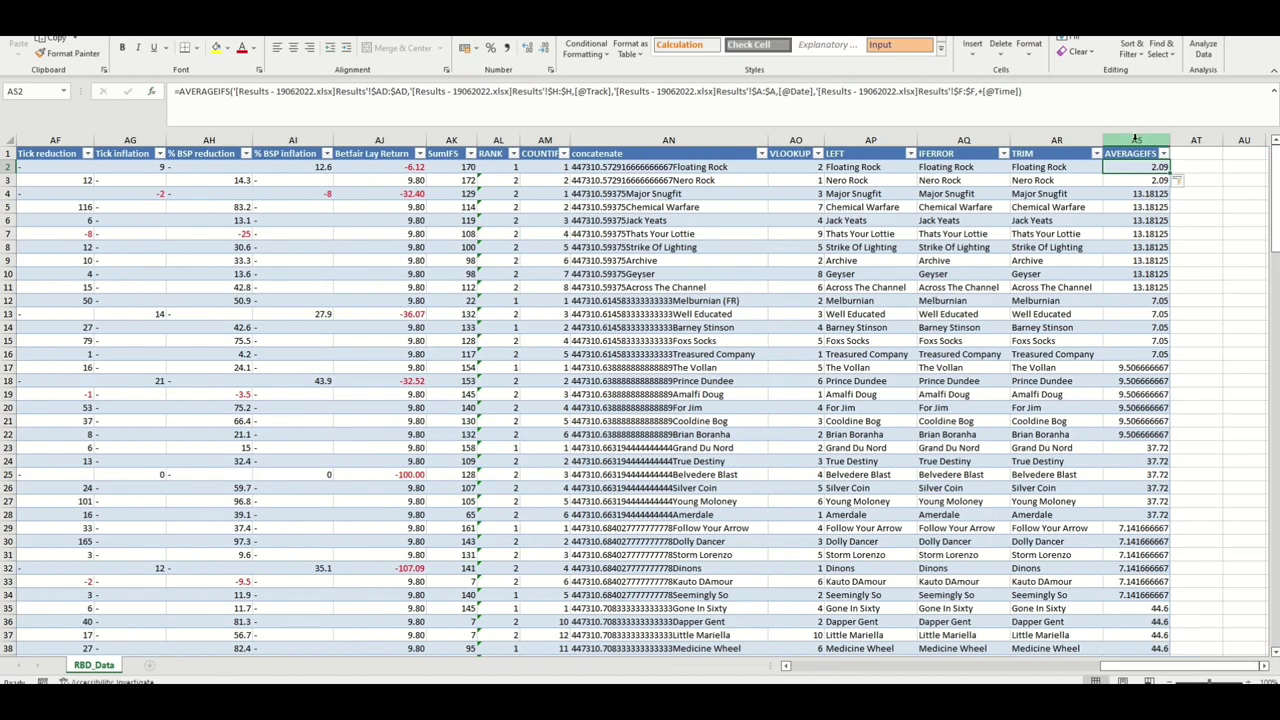
click(1136, 139)
right_click(1138, 205)
click(1222, 390)
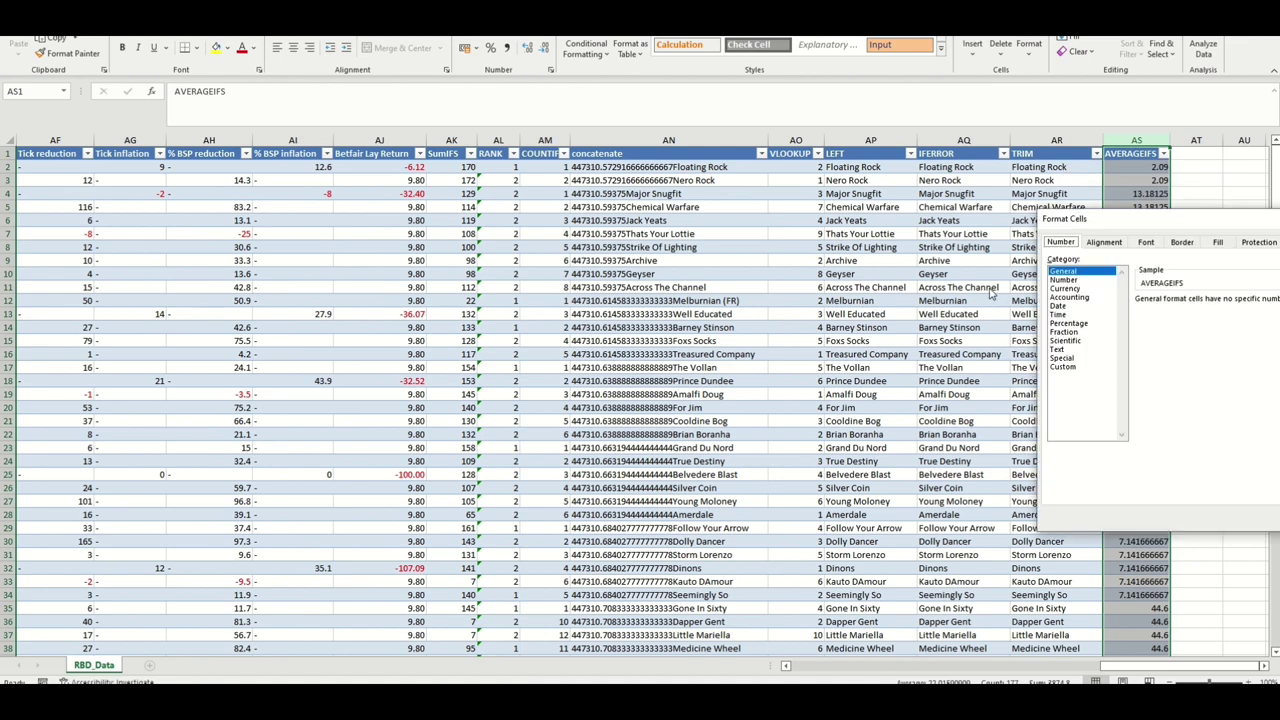
click(1068, 282)
drag(1198, 226, 838, 226)
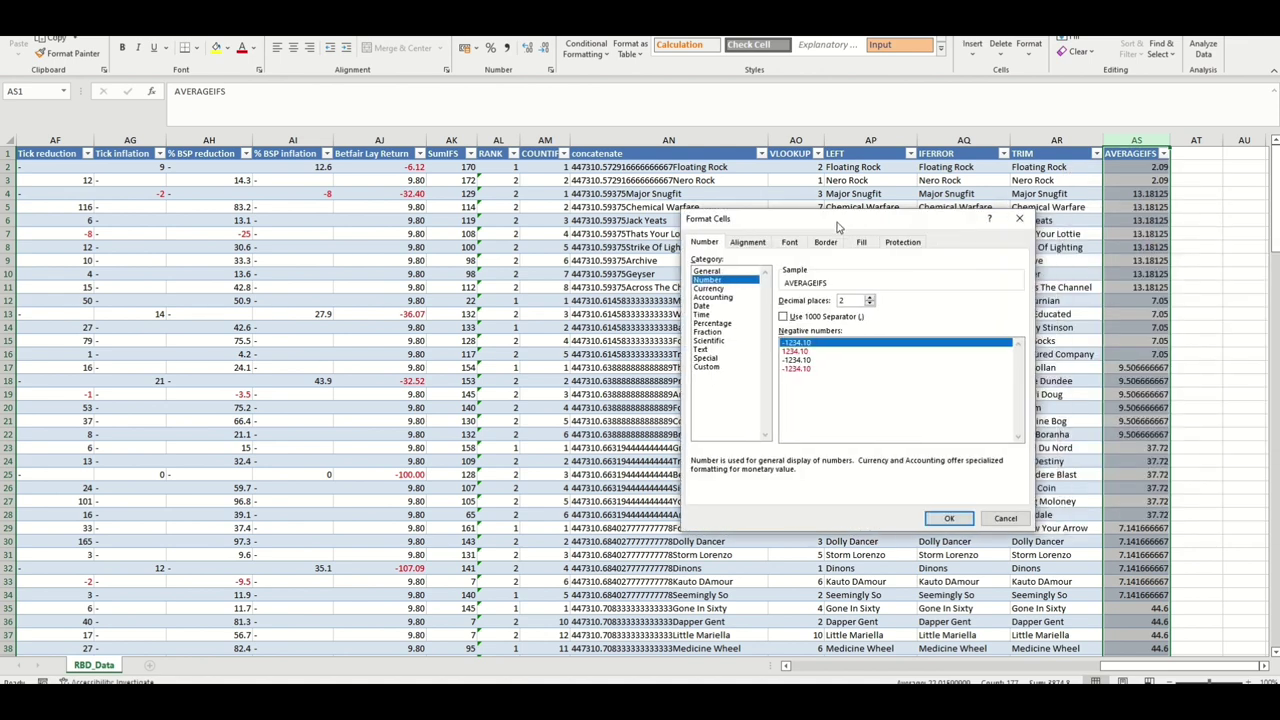
click(949, 518)
click(1214, 227)
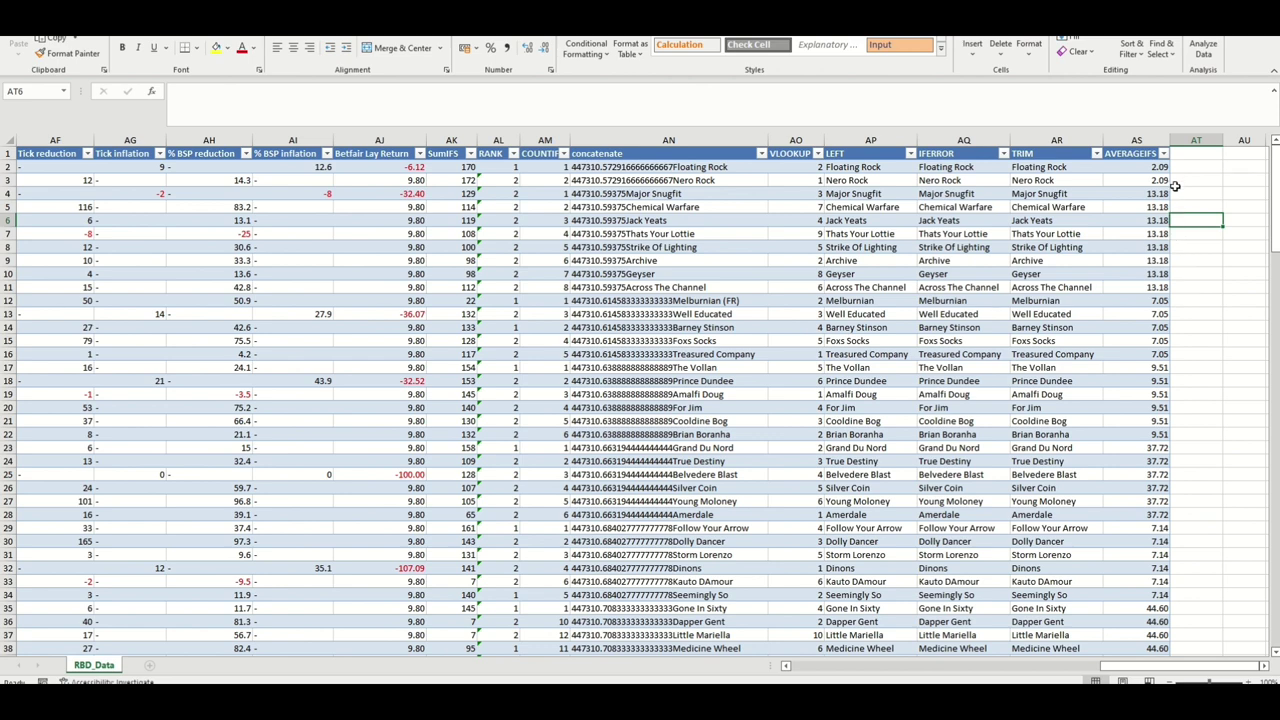
click(1197, 155)
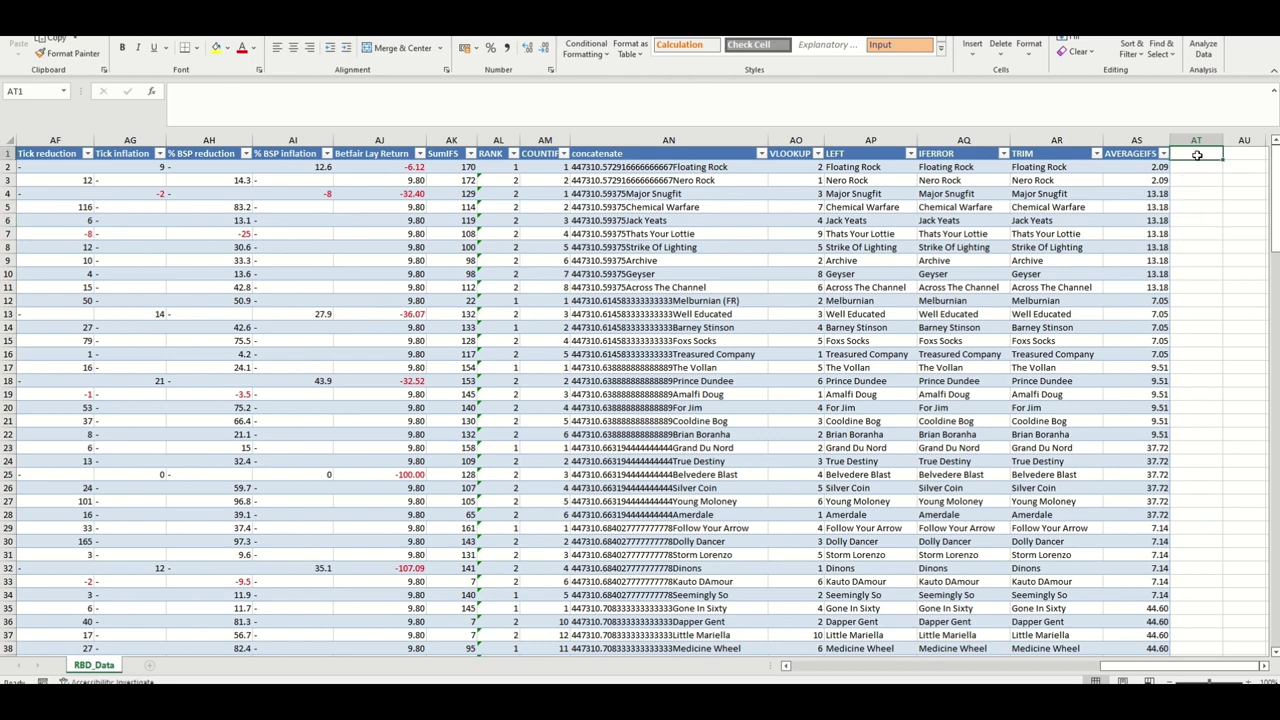
Add an IF header in AT1 and insert the IF function.
text(IF)
key(Return)
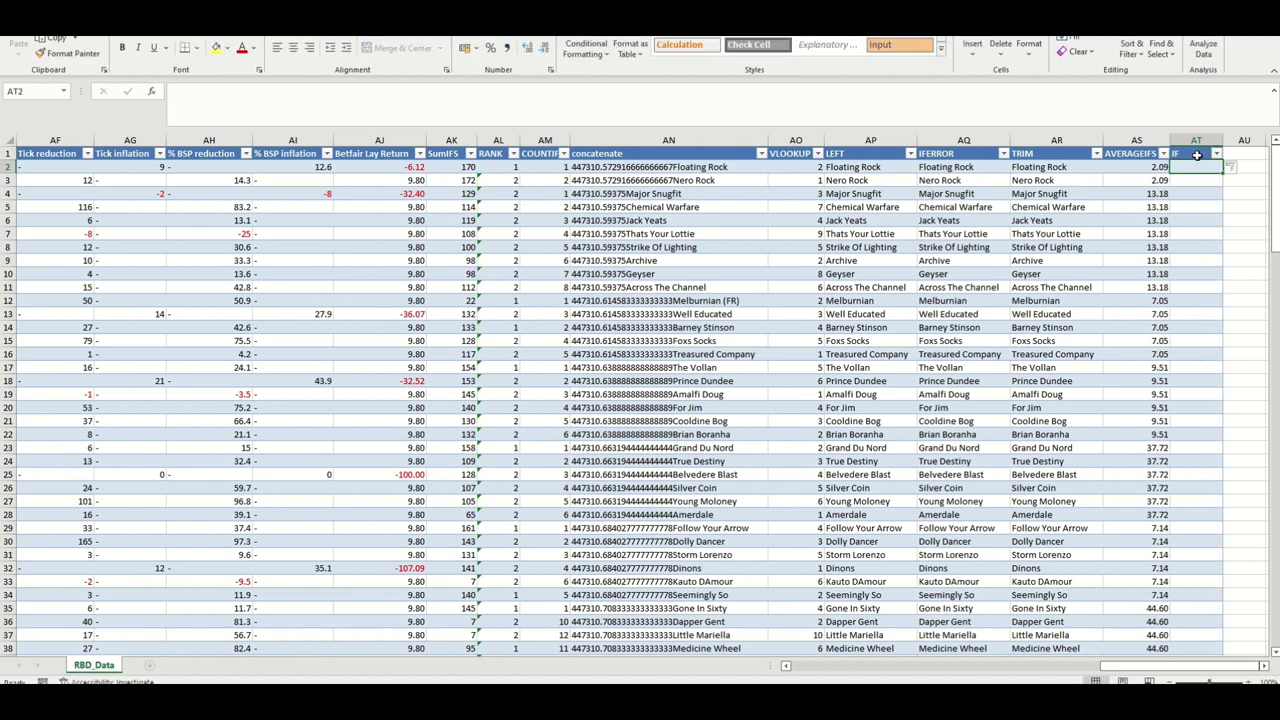
click(153, 92)
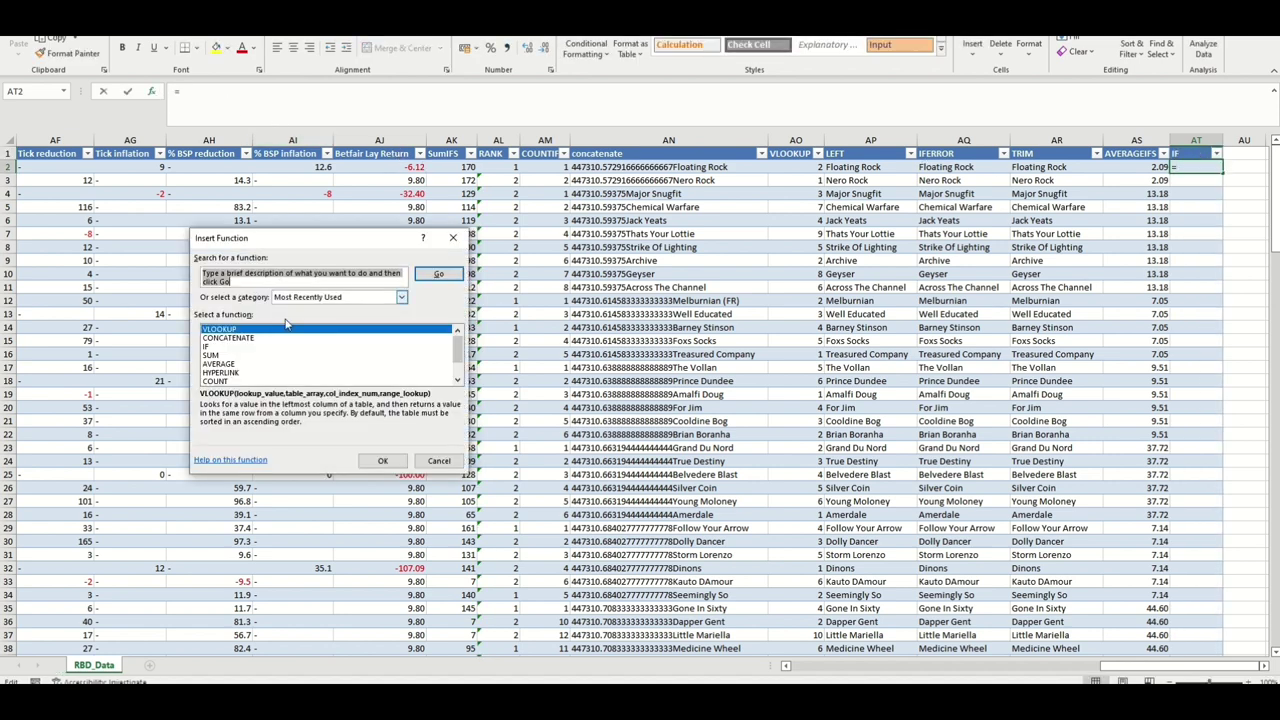
double_click(232, 353)
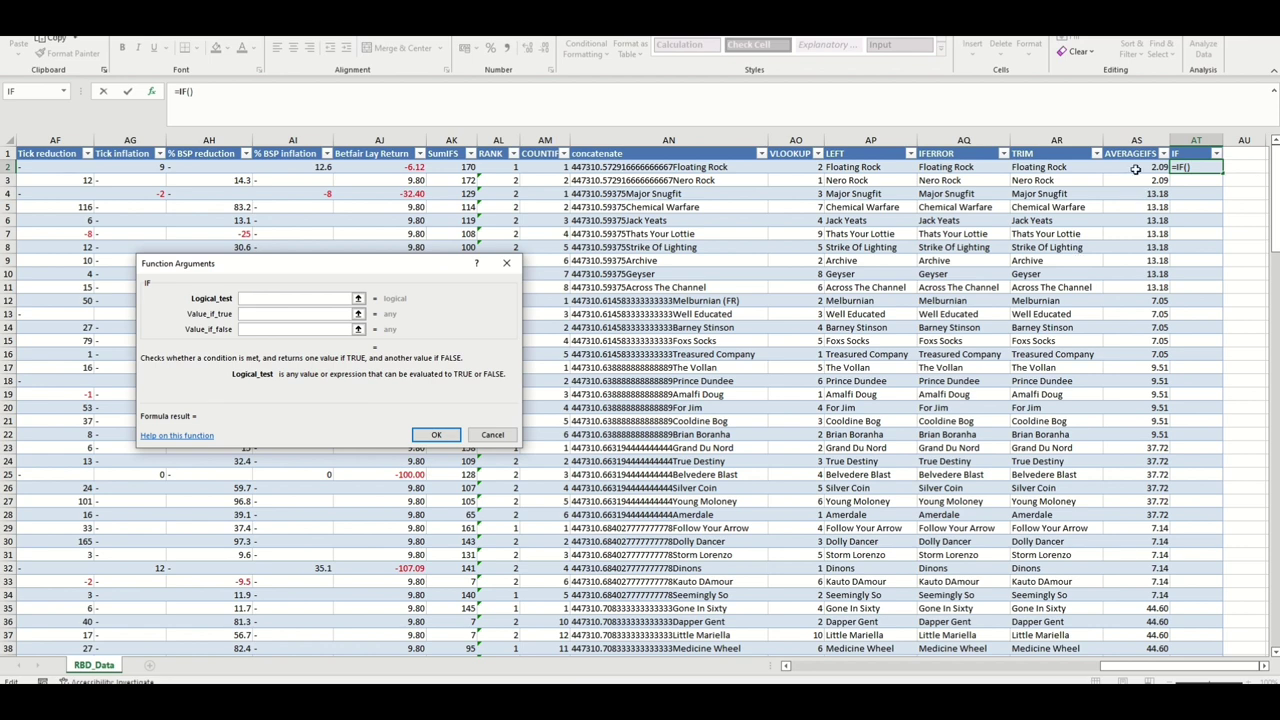
click(1136, 167)
text(>)
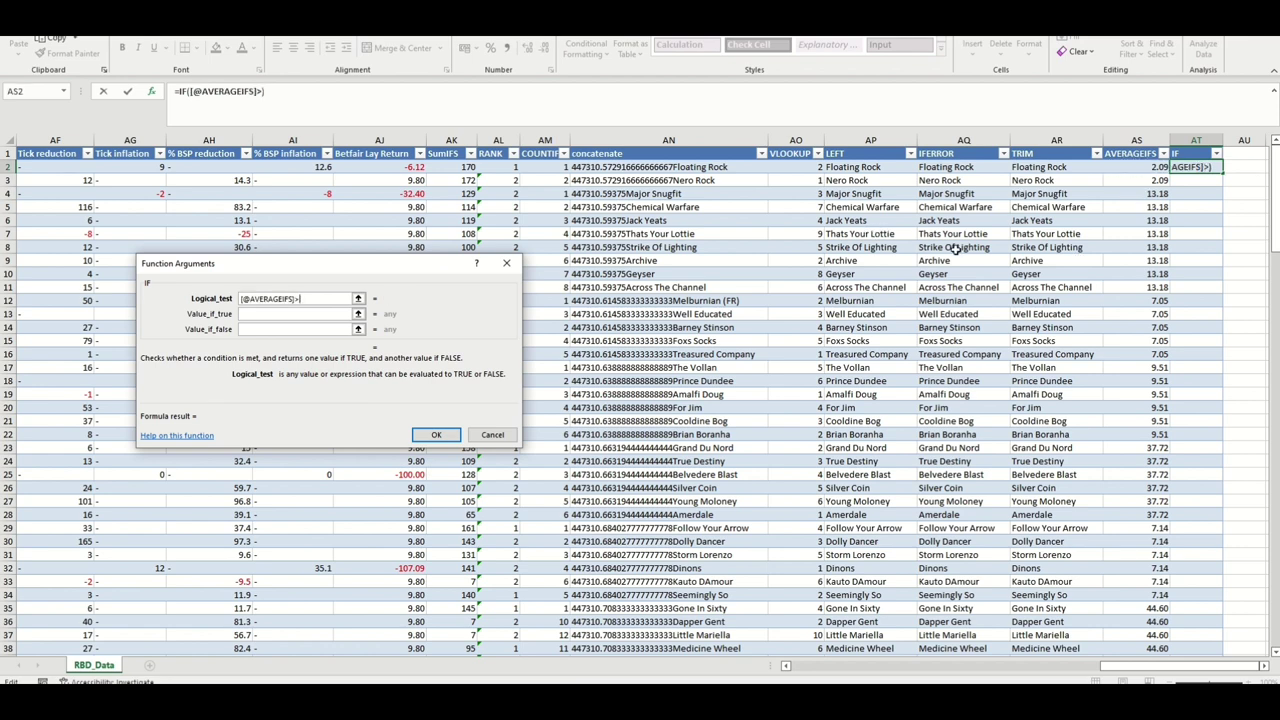
drag(1150, 672, 950, 672)
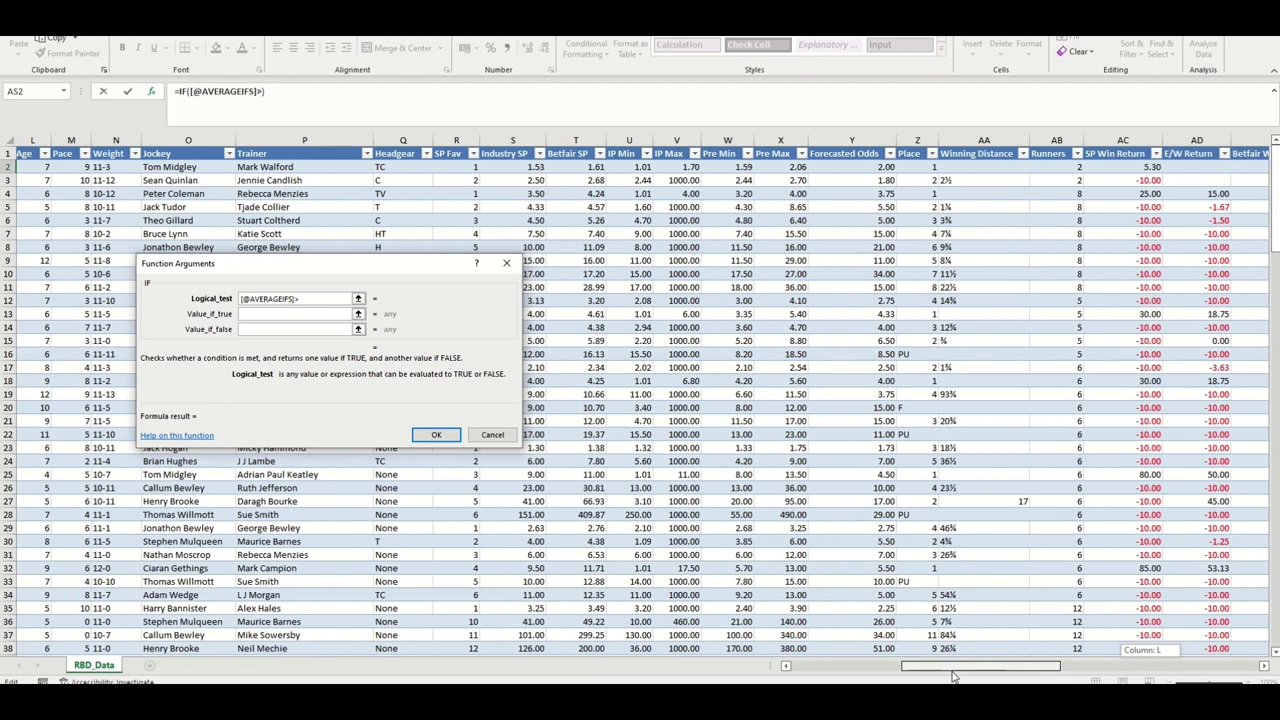
click(582, 168)
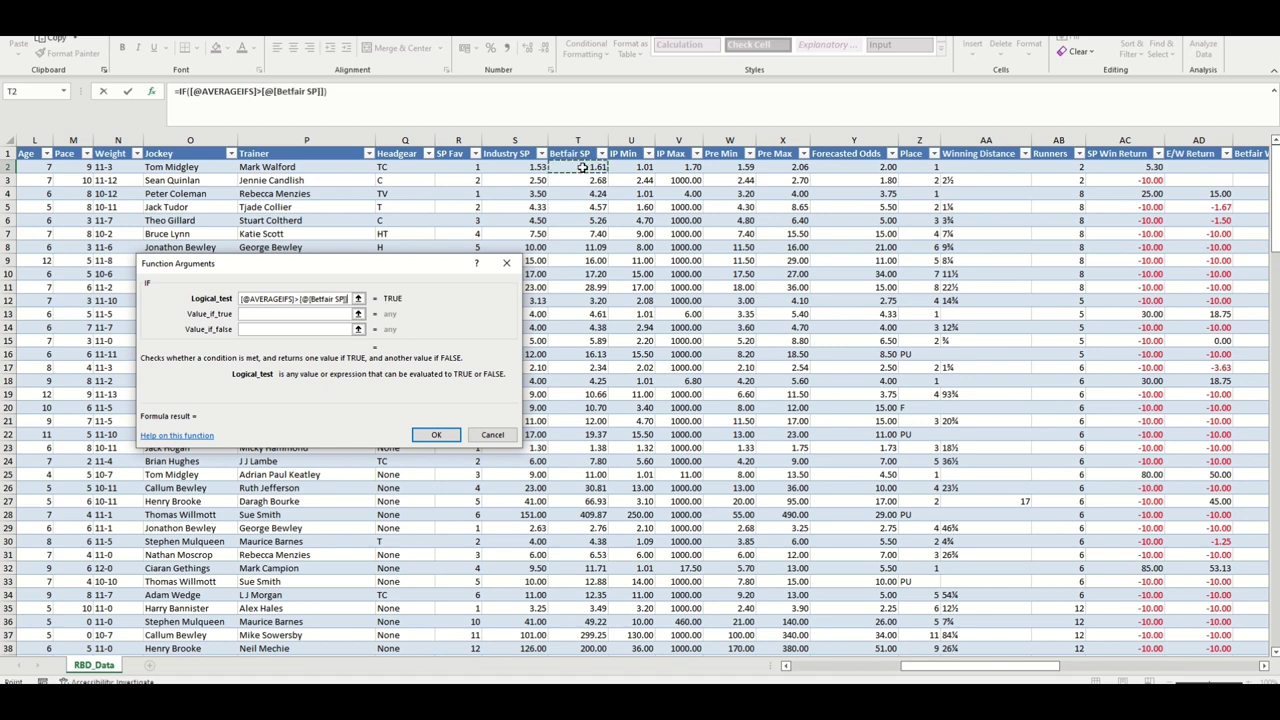
click(305, 316)
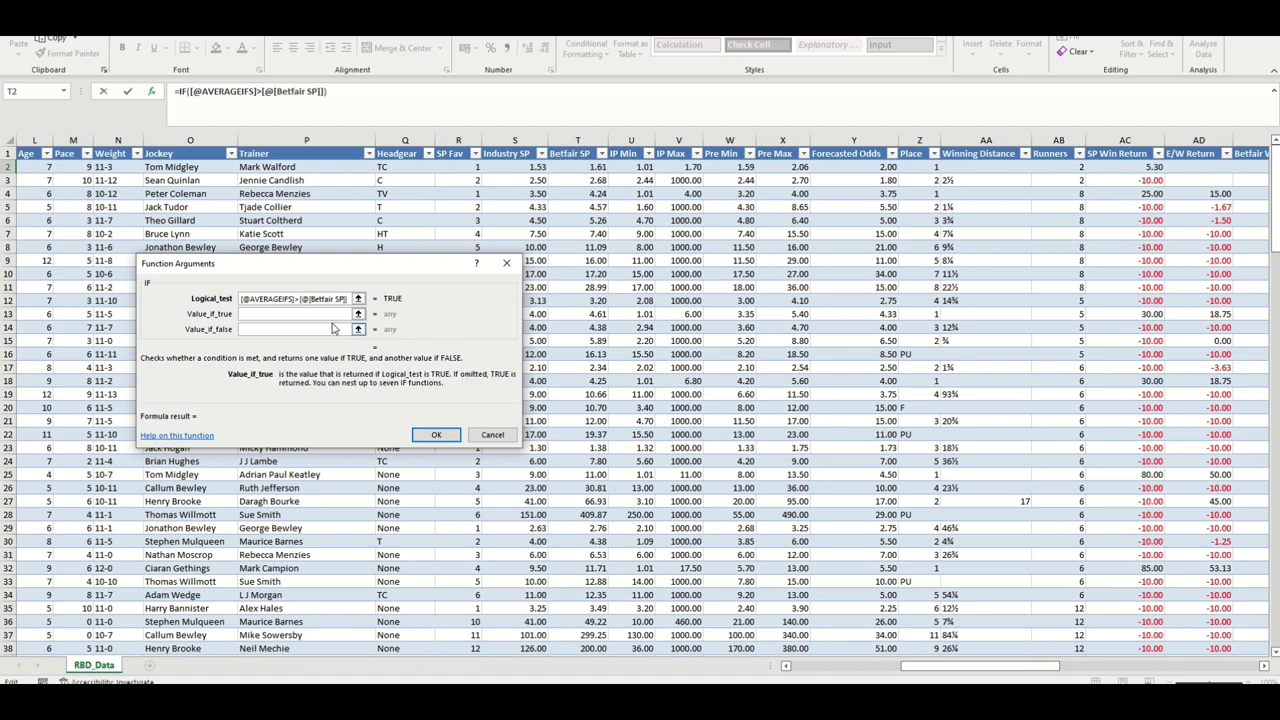
text(BSP LOWER)
key(Tab)
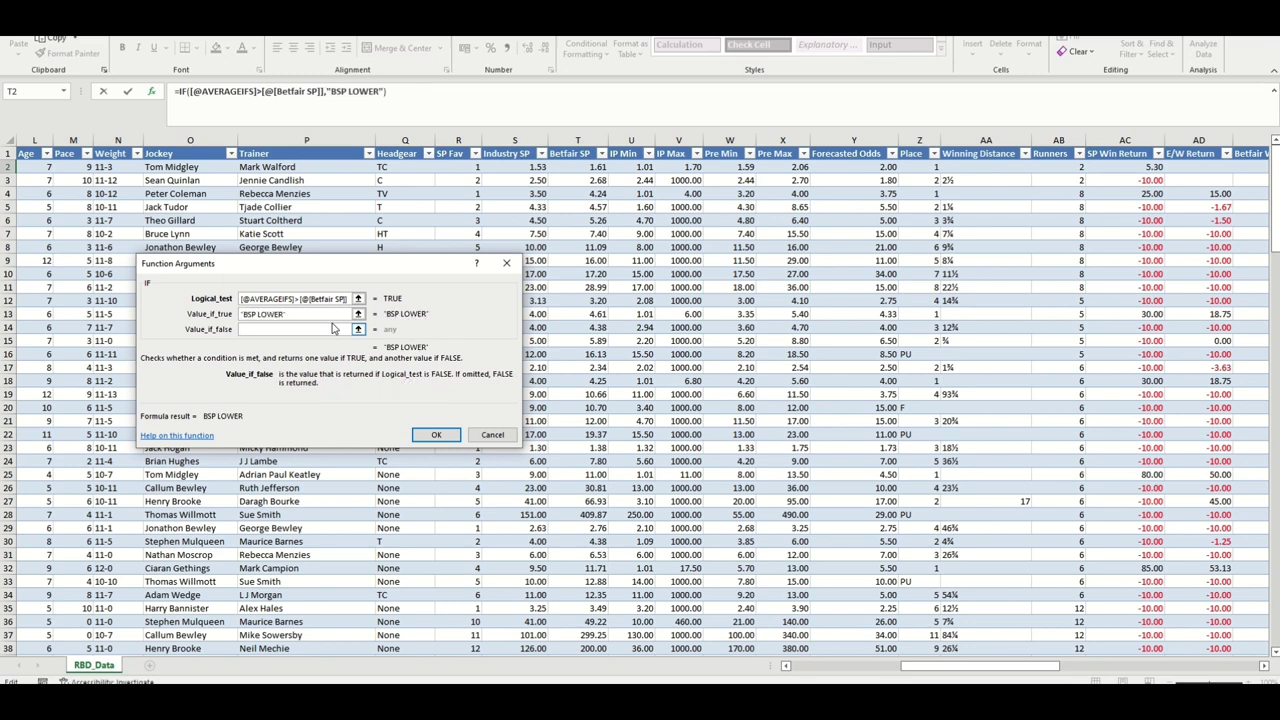
text(BSP HIGHER)
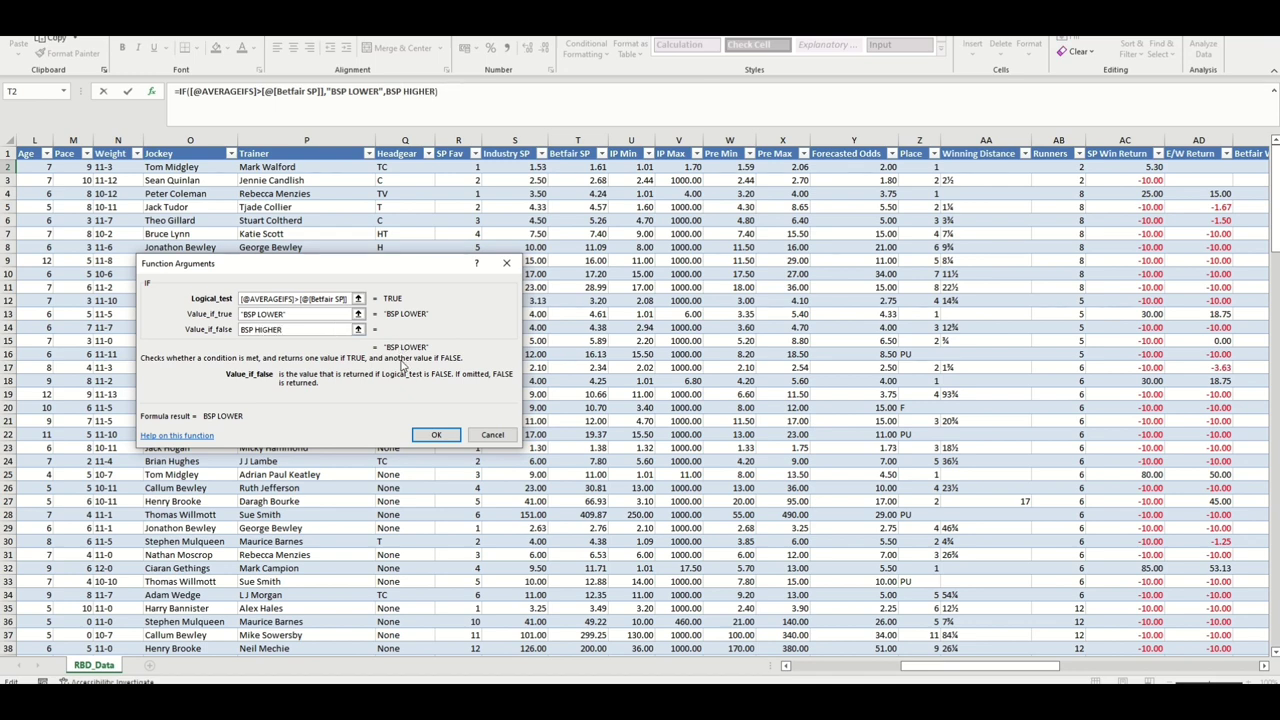
key(Tab)
click(437, 435)
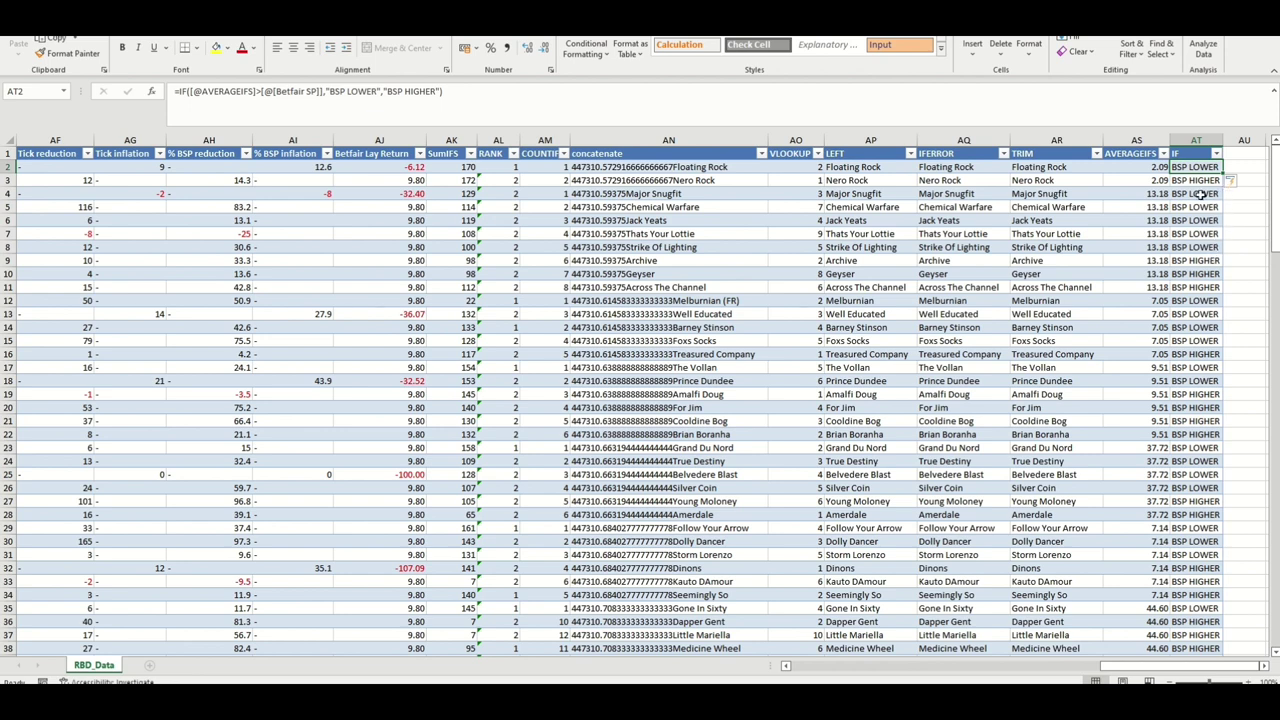
Check the IF labels and AVERAGEIFS values in rows 3 to 8.
click(1196, 180)
click(1201, 216)
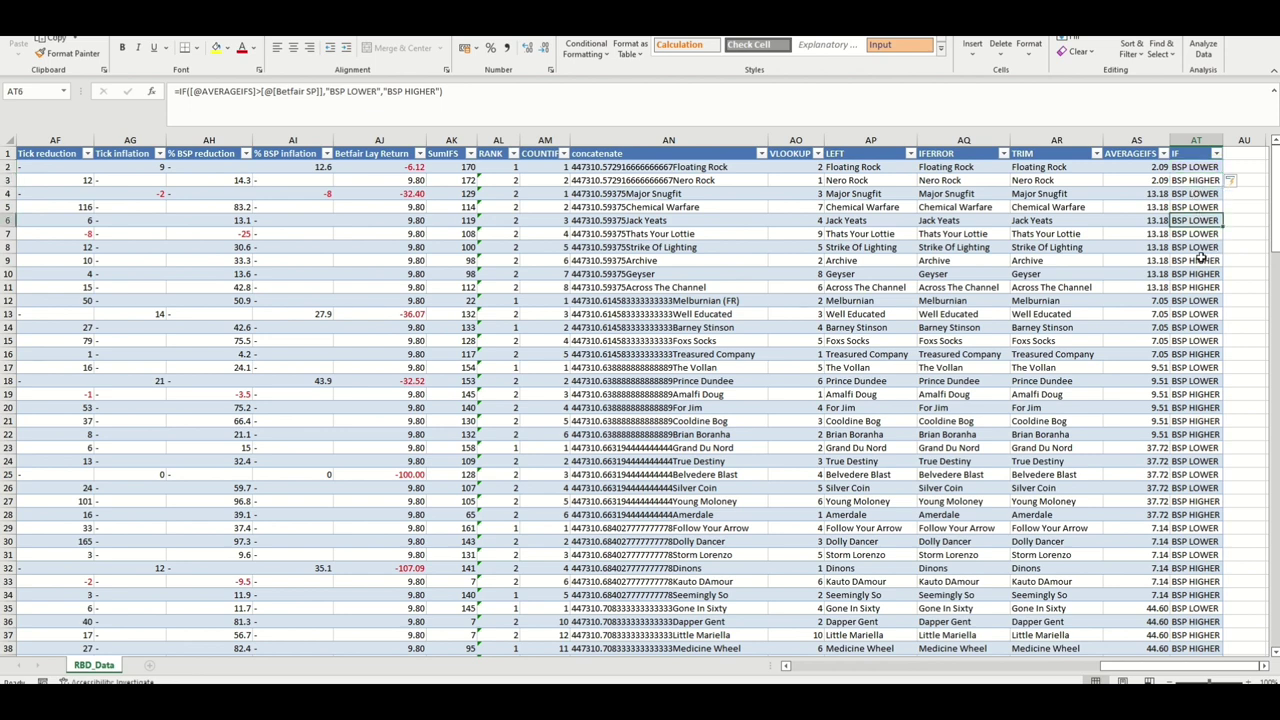
click(1198, 231)
click(1150, 180)
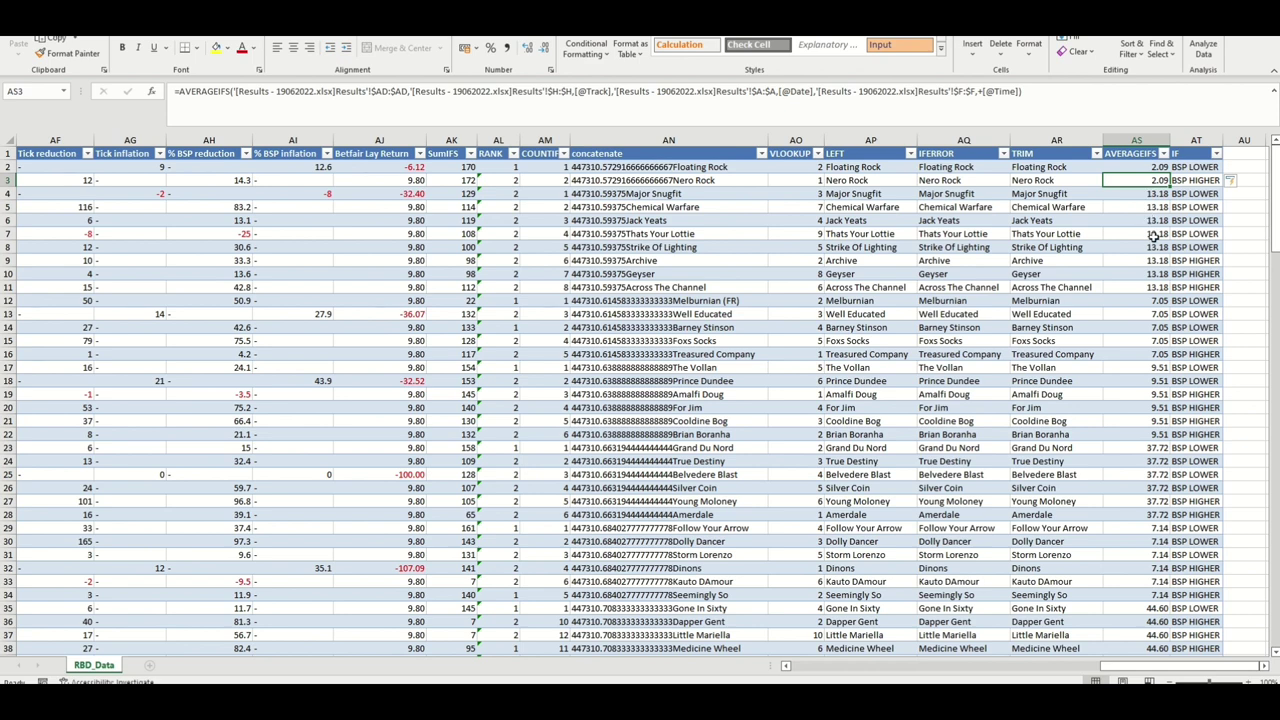
click(1154, 246)
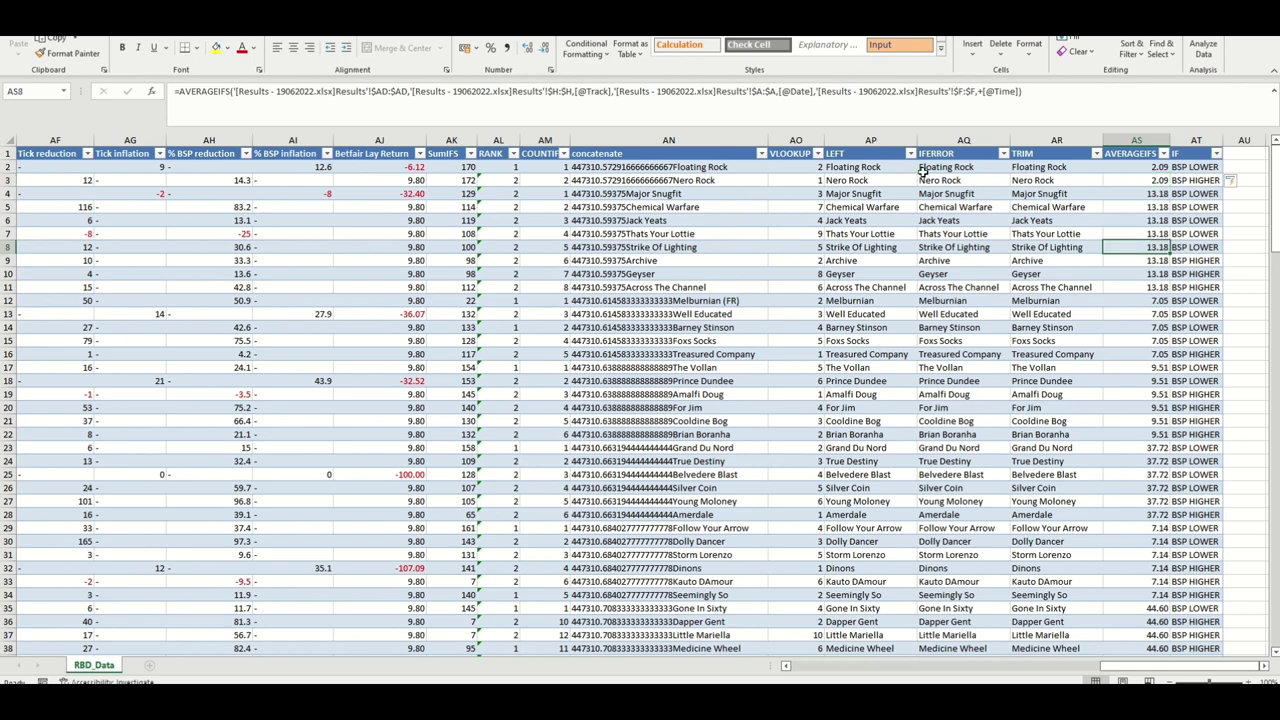